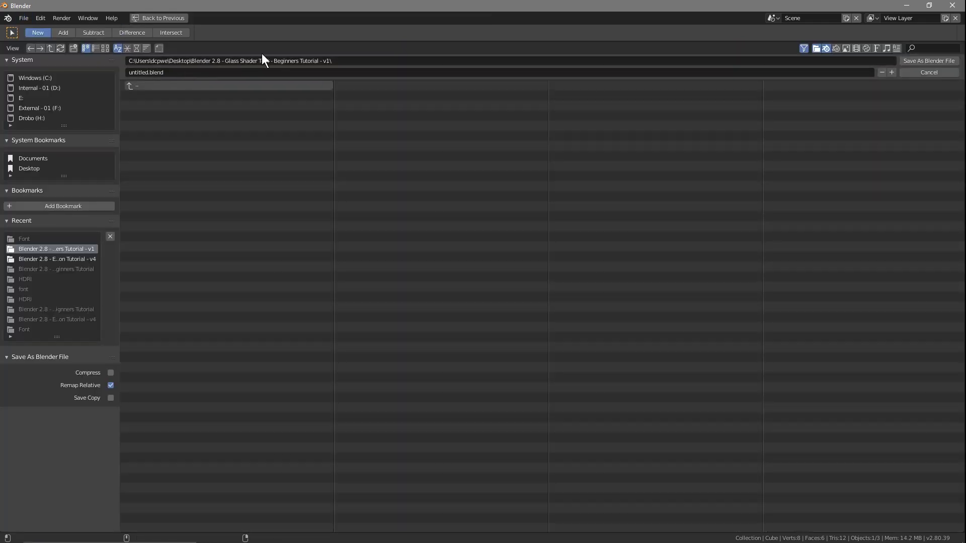
Save the project as "glass text - 01.blend" in the glass shader tutorial folder.
{"action": "left_click", "coordinate": [201, 73]}
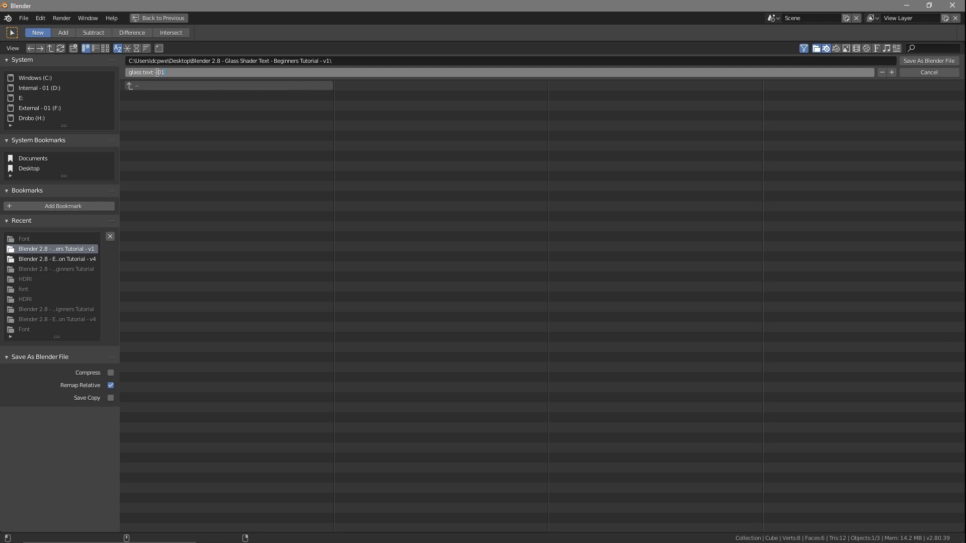
{"action": "left_click", "coordinate": [930, 60]}
{"action": "left_click", "coordinate": [930, 61]}
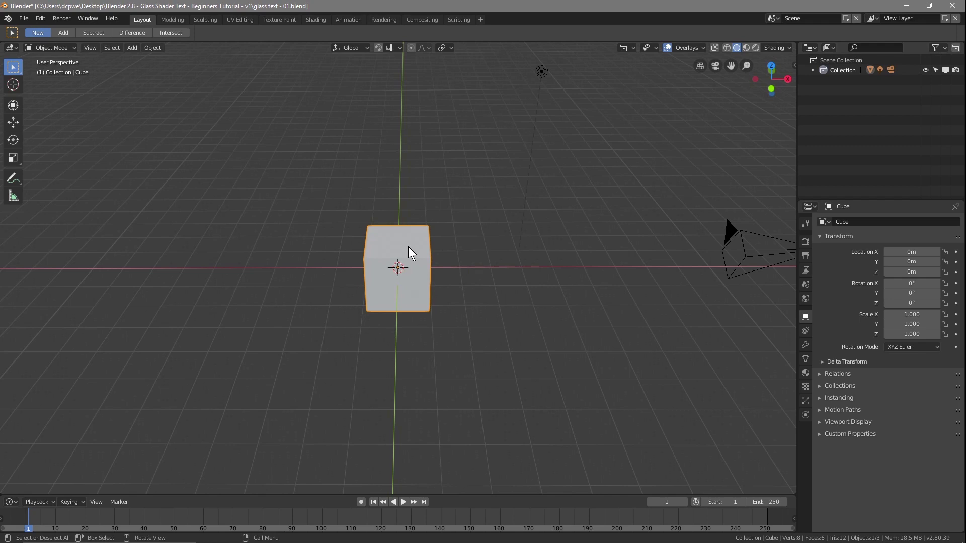
Delete the default cube and add a text object at the origin.
{"action": "key", "text": "Delete"}
{"action": "key", "text": "shift+a"}
{"action": "mouse_move", "coordinate": [409, 248]}
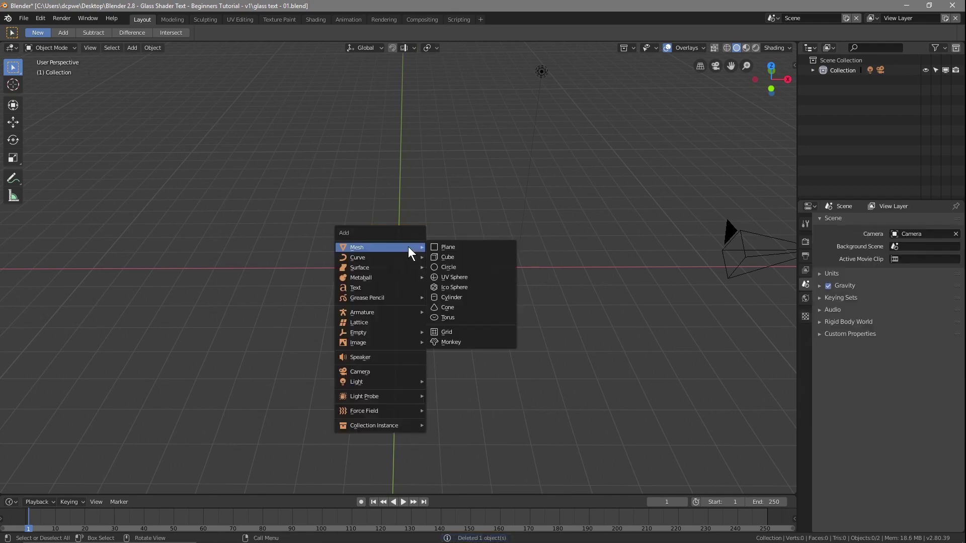
{"action": "left_click", "coordinate": [399, 287]}
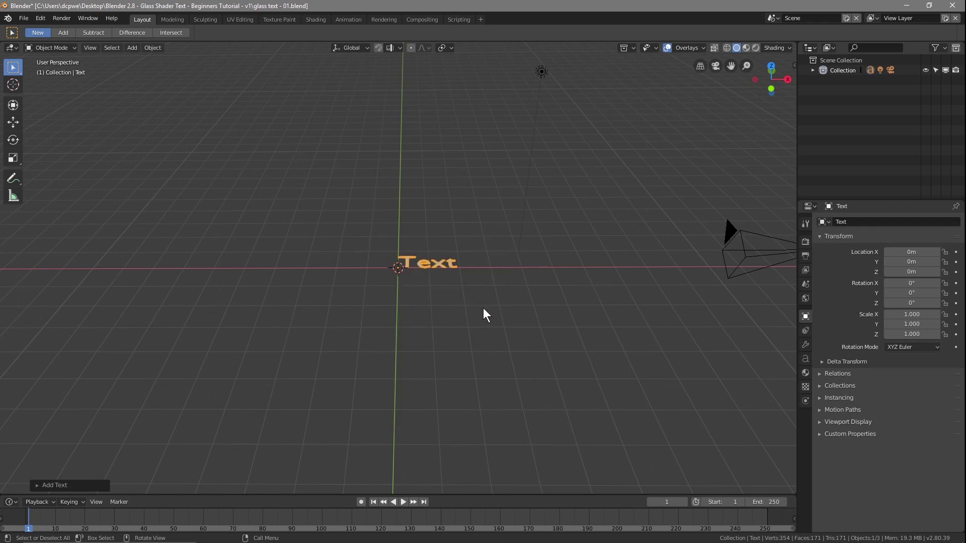
{"action": "scroll", "coordinate": [483, 308], "scroll_direction": "up", "scroll_amount": 5}
{"action": "middle_click_drag", "start_coordinate": [540, 291], "coordinate": [491, 272]}
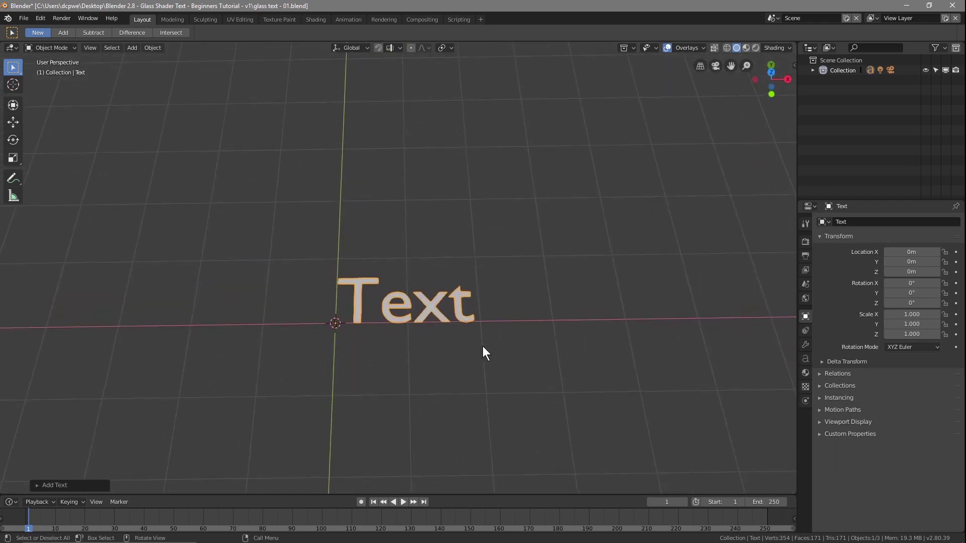
{"action": "middle_click_drag", "start_coordinate": [445, 365], "coordinate": [414, 311], "text": "shift"}
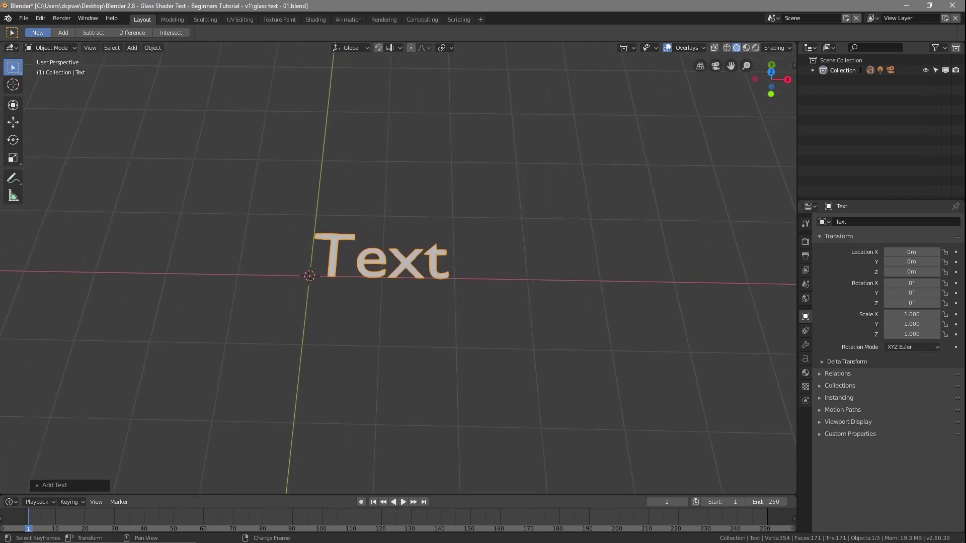
Switch to Chrome, close the blank tab and go to the 1001 Fonts home page.
{"action": "left_click", "coordinate": [677, 540]}
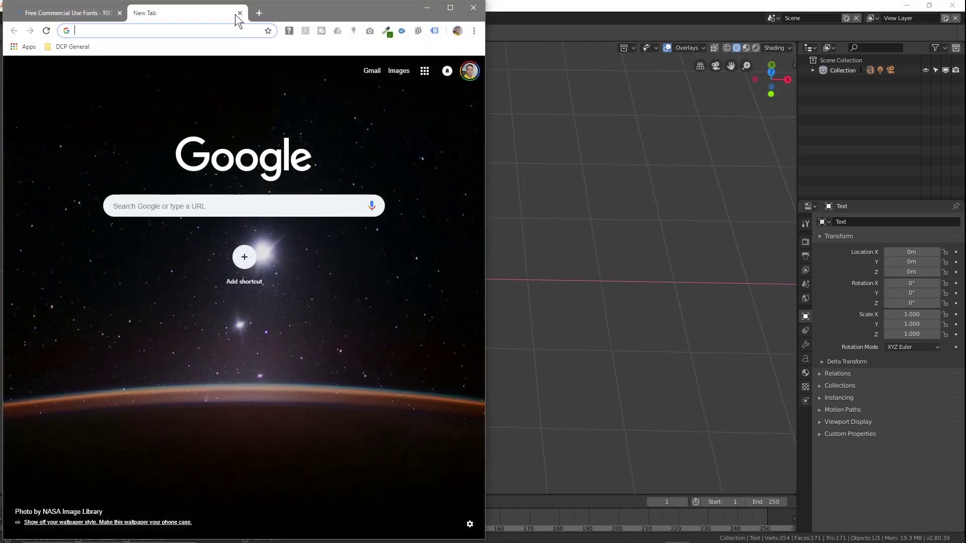
{"action": "left_click", "coordinate": [238, 13]}
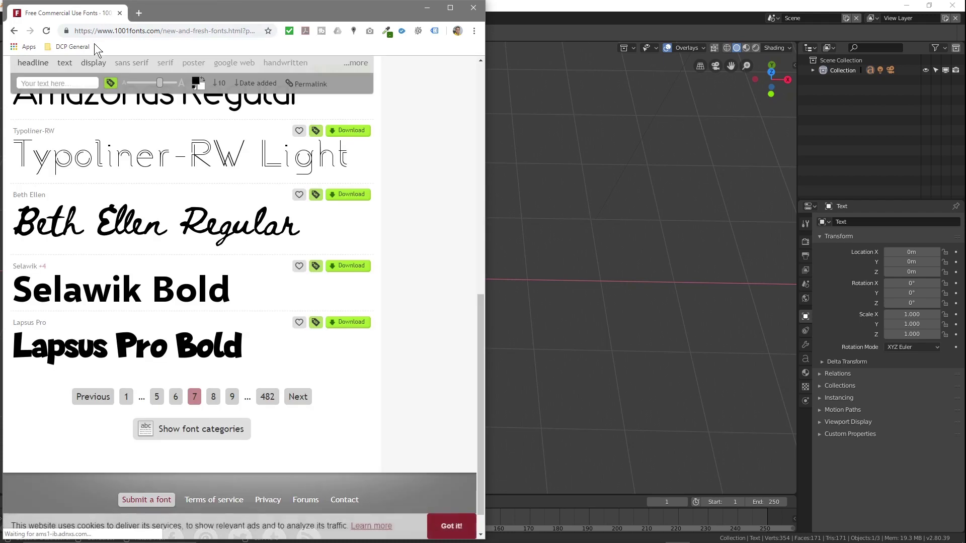
{"action": "scroll", "coordinate": [74, 130], "scroll_direction": "up", "scroll_amount": 10}
{"action": "left_click", "coordinate": [75, 130]}
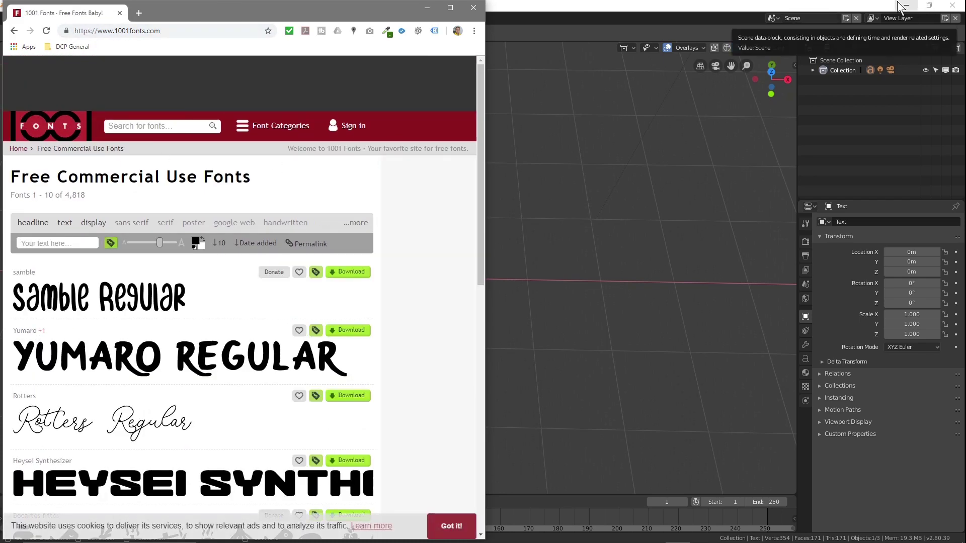
Minimise Blender and open the "Blender 2.8 - Glass Shader Text - Beginners Tutorial - v1" folder from the desktop.
{"action": "left_click", "coordinate": [904, 6]}
{"action": "double_click", "coordinate": [931, 25]}
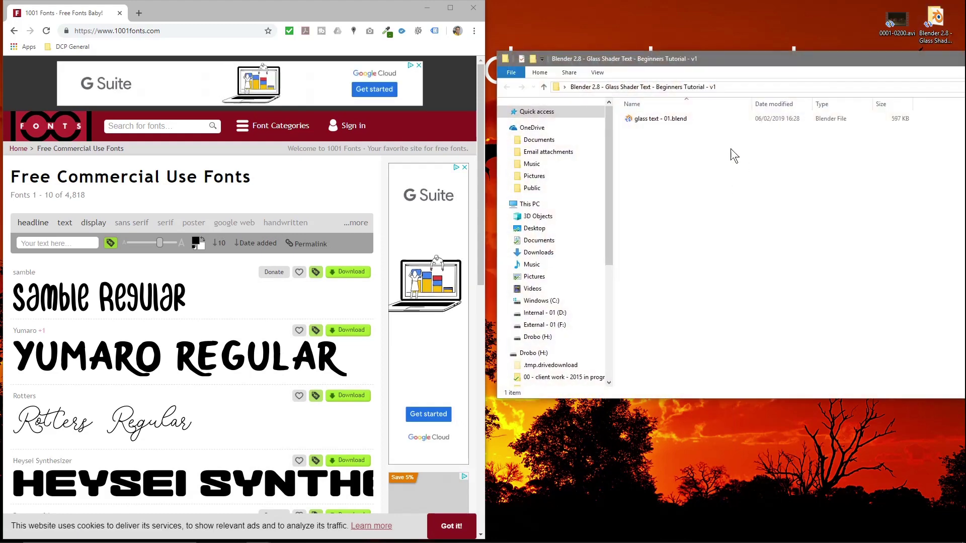
{"action": "right_click", "coordinate": [654, 146]}
{"action": "left_click", "coordinate": [618, 136]}
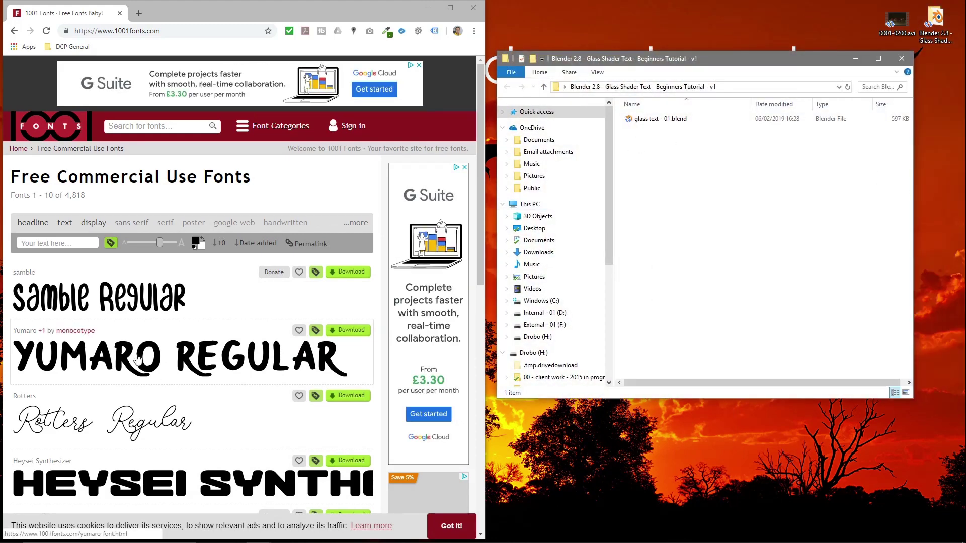
Create a text document named "note" in the project folder to record the 1001 Fonts web address.
{"action": "scroll", "coordinate": [140, 358], "scroll_direction": "down", "scroll_amount": 5}
{"action": "scroll", "coordinate": [131, 344], "scroll_direction": "up", "scroll_amount": 4}
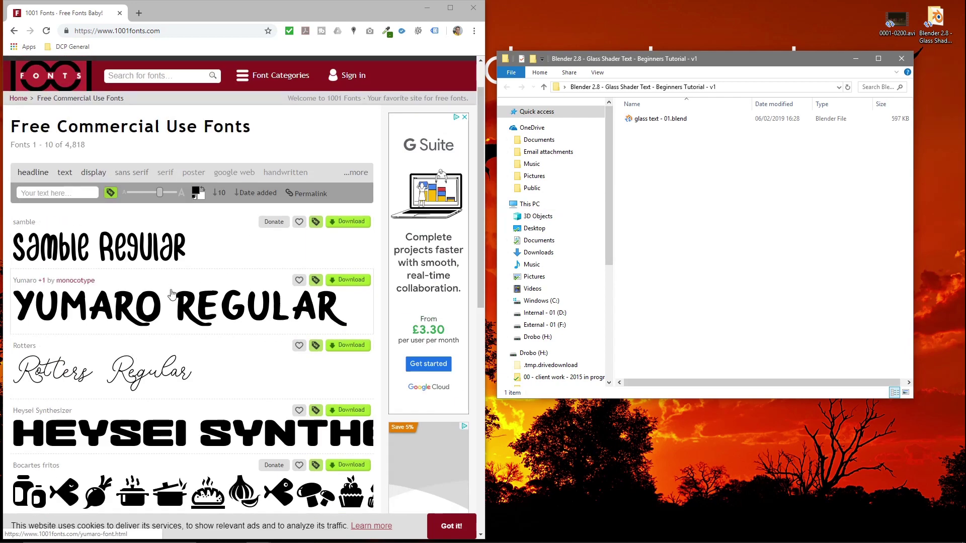
{"action": "left_click", "coordinate": [134, 31]}
{"action": "right_click", "coordinate": [688, 179]}
{"action": "mouse_move", "coordinate": [735, 308]}
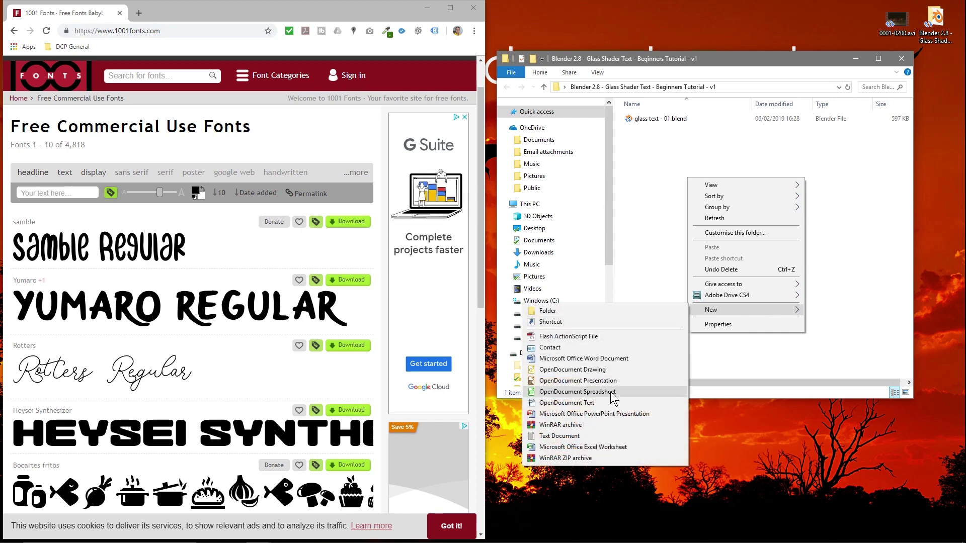
{"action": "left_click", "coordinate": [593, 435]}
{"action": "type", "text": "note"}
{"action": "key", "text": "Return"}
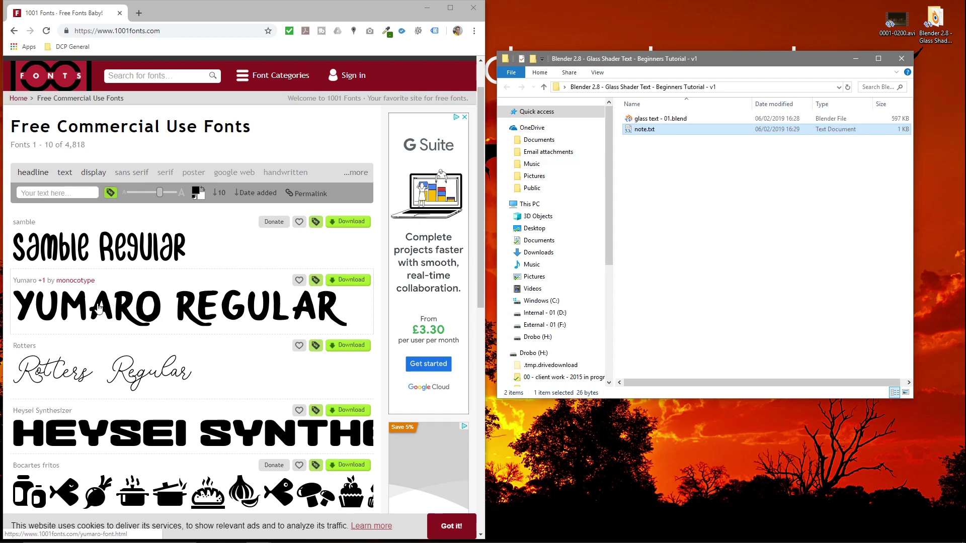
Download the Yumaro font, place its zip archive in the project folder and clear the browser from view.
{"action": "left_click", "coordinate": [347, 280]}
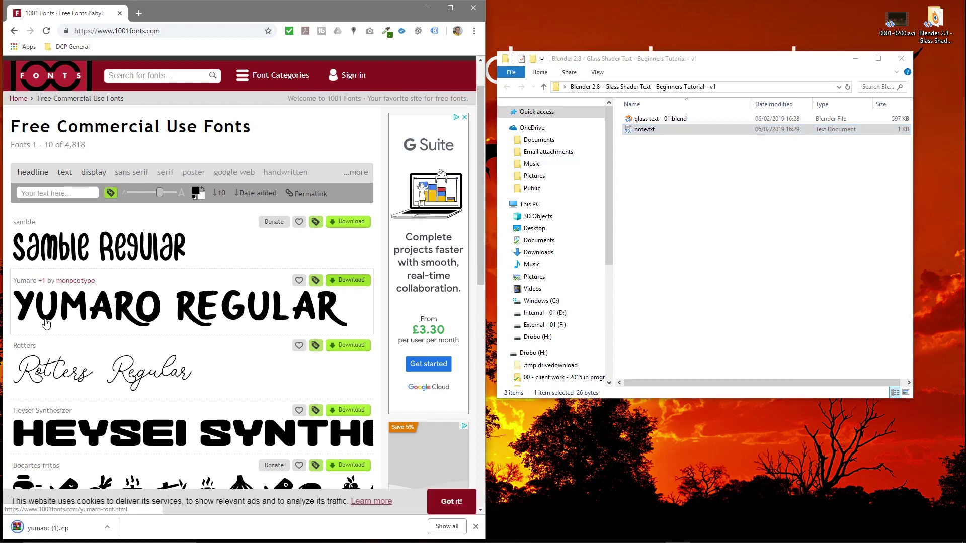
{"action": "scroll", "coordinate": [49, 264], "scroll_direction": "down", "scroll_amount": 4}
{"action": "scroll", "coordinate": [177, 237], "scroll_direction": "down", "scroll_amount": 6}
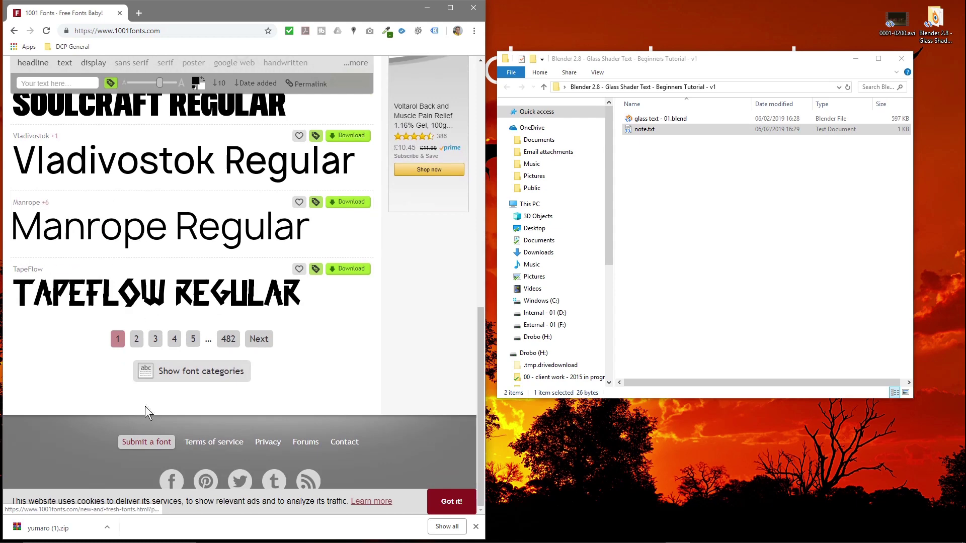
{"action": "left_click", "coordinate": [672, 242]}
{"action": "key", "text": "ctrl+v"}
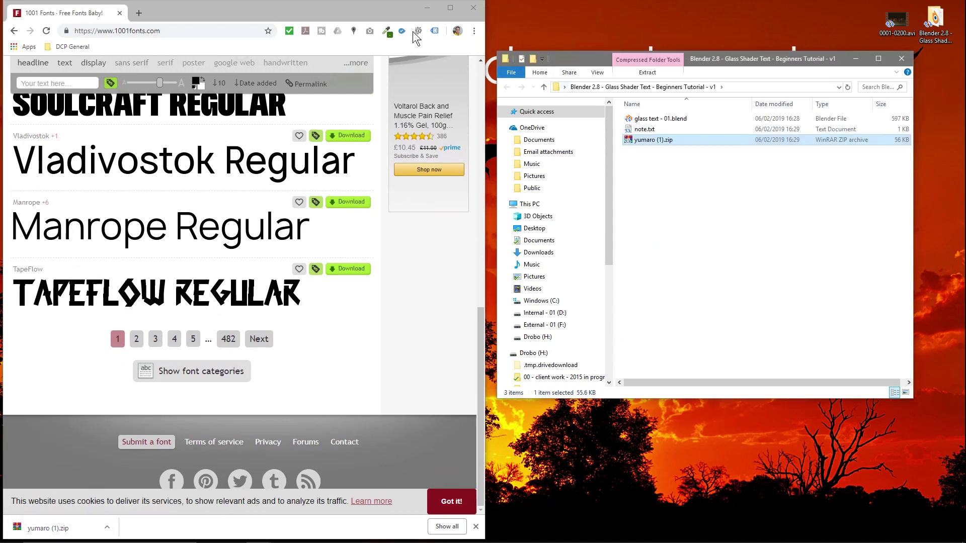
{"action": "left_click", "coordinate": [466, 6]}
Extract yumaro (1).zip into its own folder and delete the archive.
{"action": "double_click", "coordinate": [649, 140]}
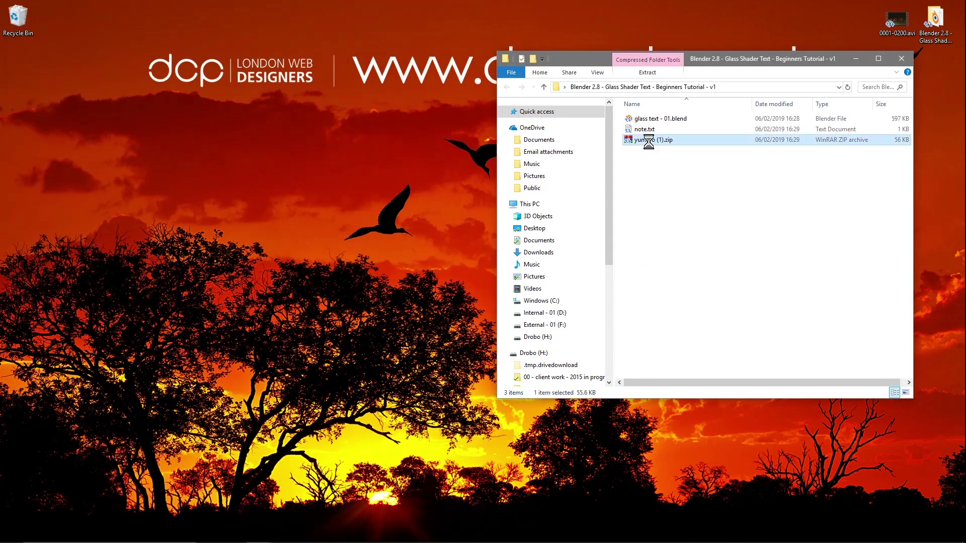
{"action": "right_click", "coordinate": [649, 142]}
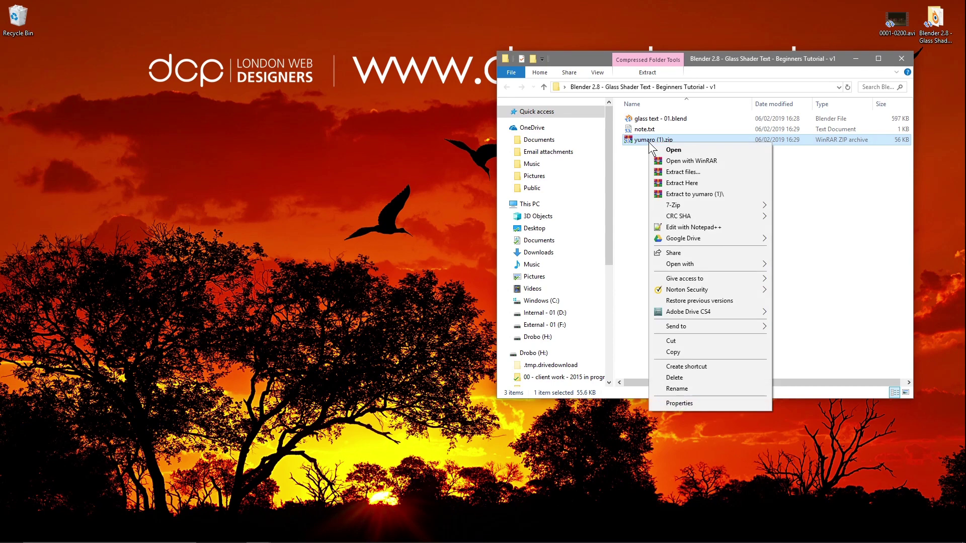
{"action": "left_click", "coordinate": [674, 195]}
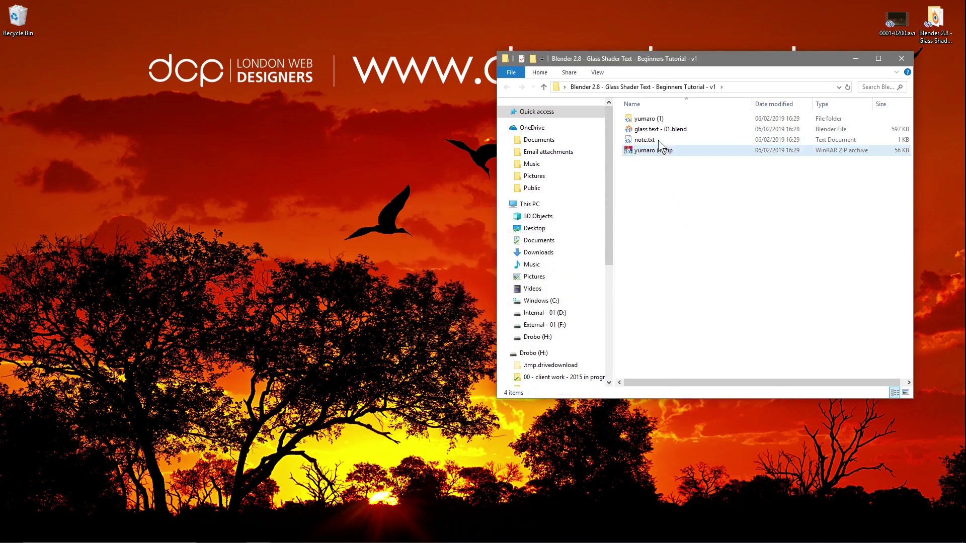
{"action": "left_click", "coordinate": [659, 121]}
{"action": "left_click", "coordinate": [650, 152]}
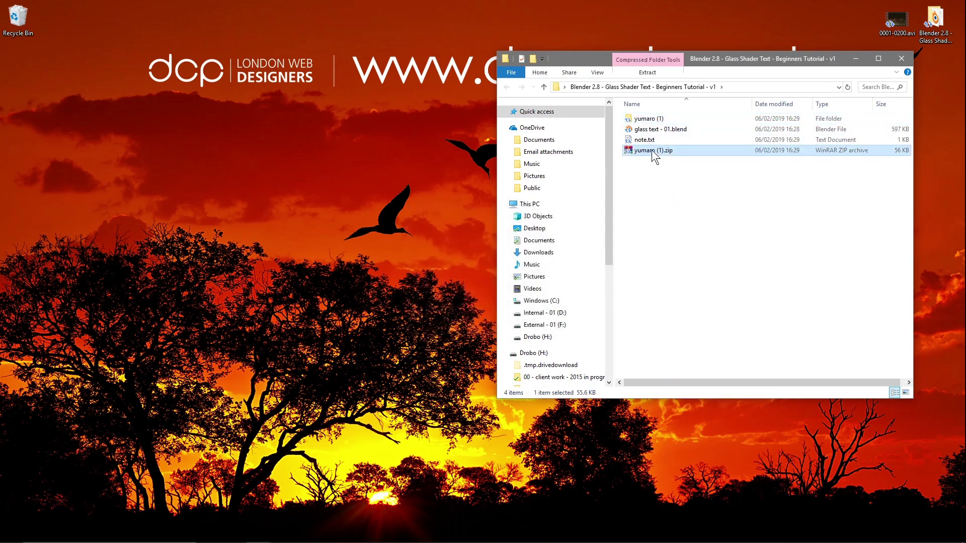
{"action": "key", "text": "Delete"}
Rename the extracted folder to "Font" and delete README.txt inside it.
{"action": "left_click", "coordinate": [658, 122]}
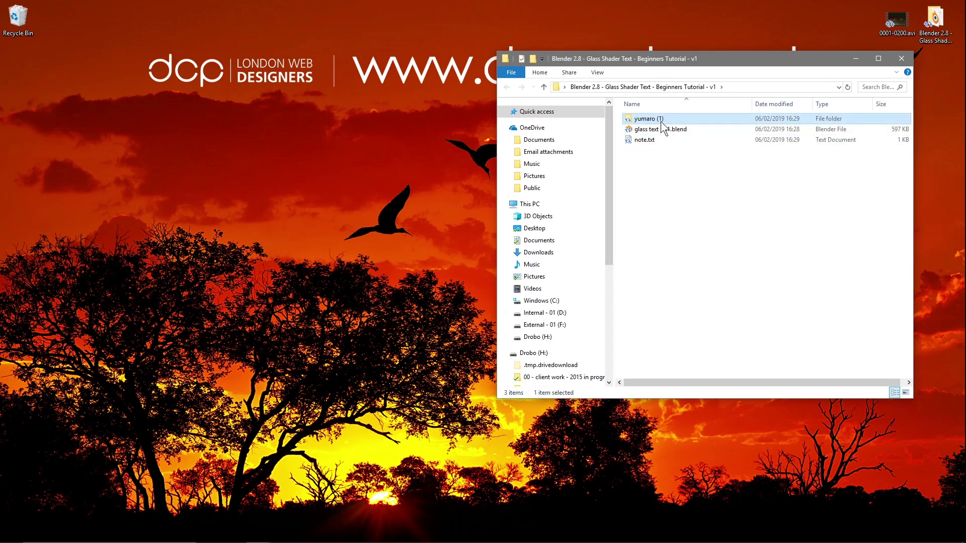
{"action": "left_click", "coordinate": [661, 120]}
{"action": "type", "text": "Font"}
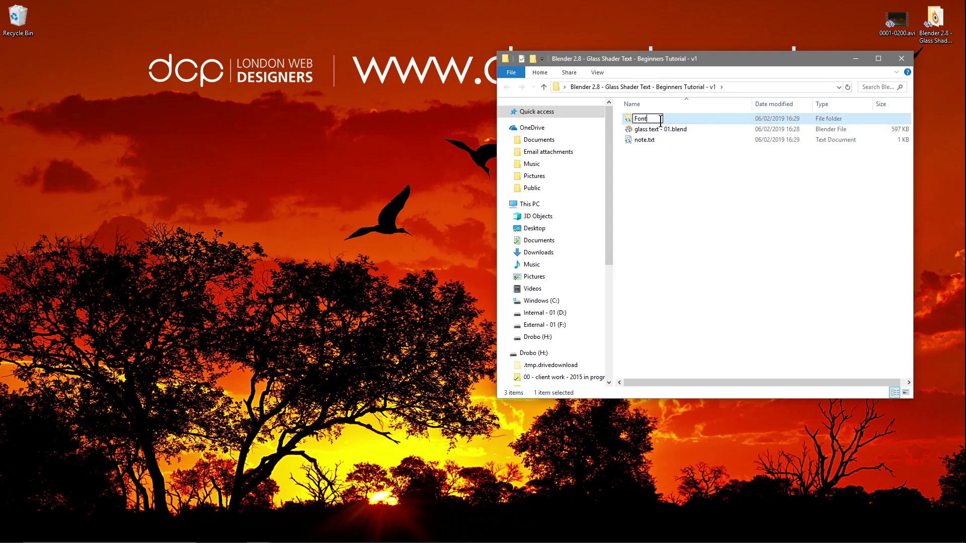
{"action": "double_click", "coordinate": [647, 118]}
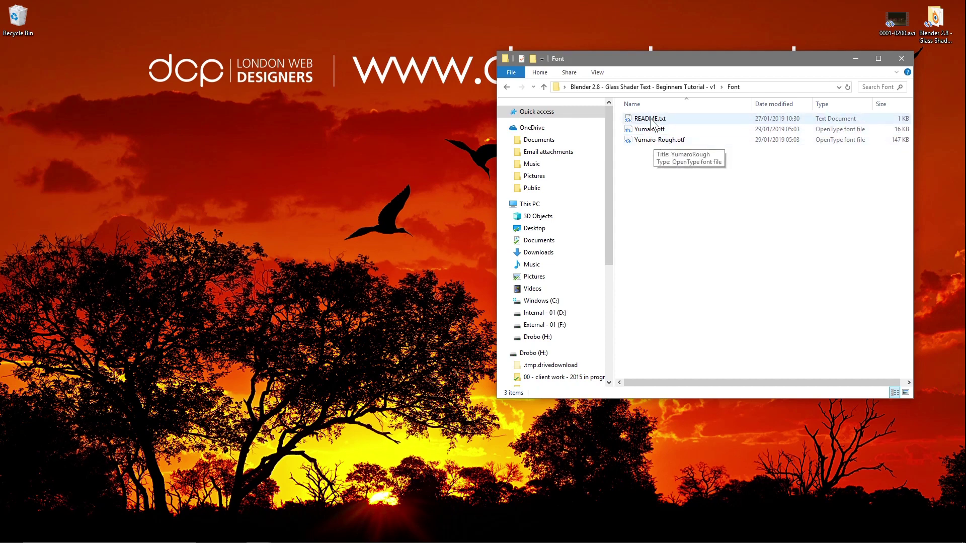
{"action": "left_click", "coordinate": [647, 119]}
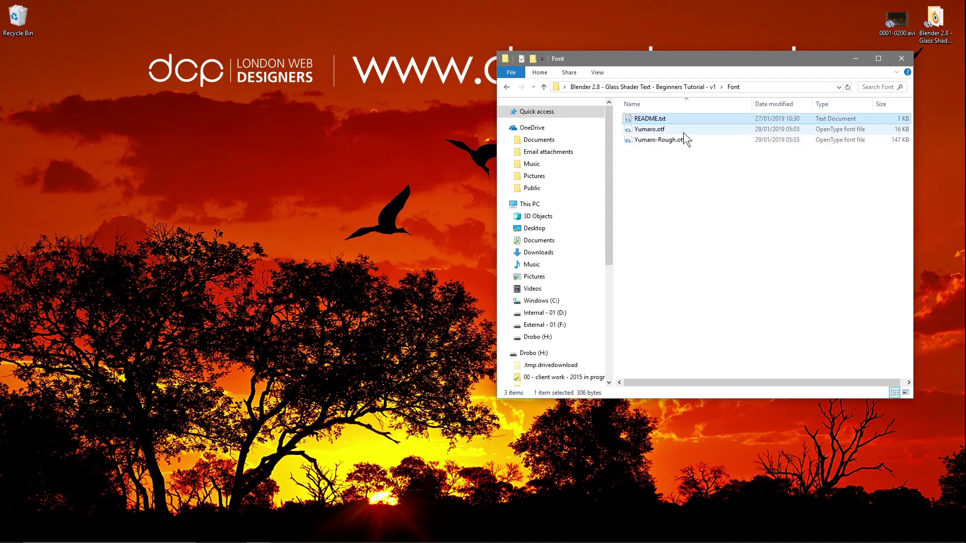
{"action": "key", "text": "Delete"}
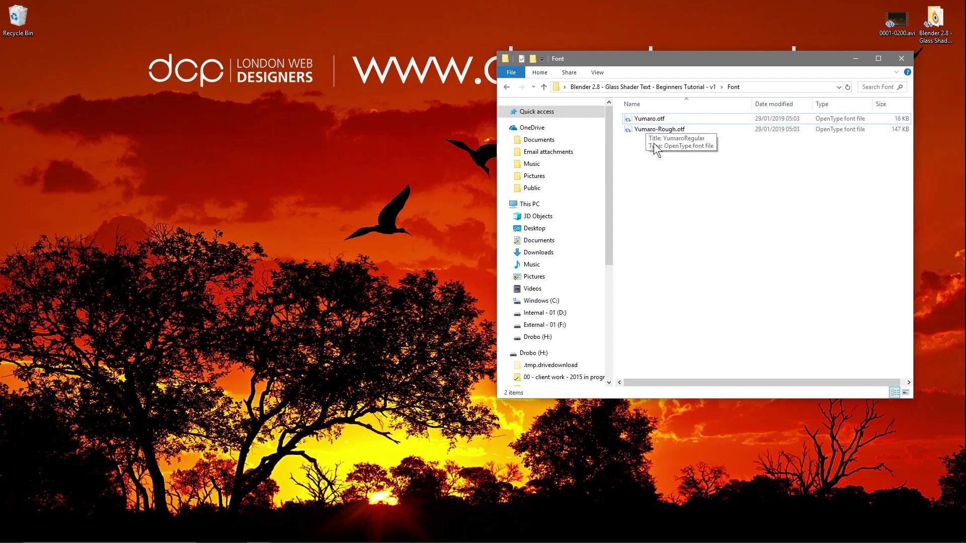
Switch back to Blender and load Yumaro.otf as the text object's regular font.
{"action": "left_click", "coordinate": [423, 498]}
{"action": "key", "text": "super"}
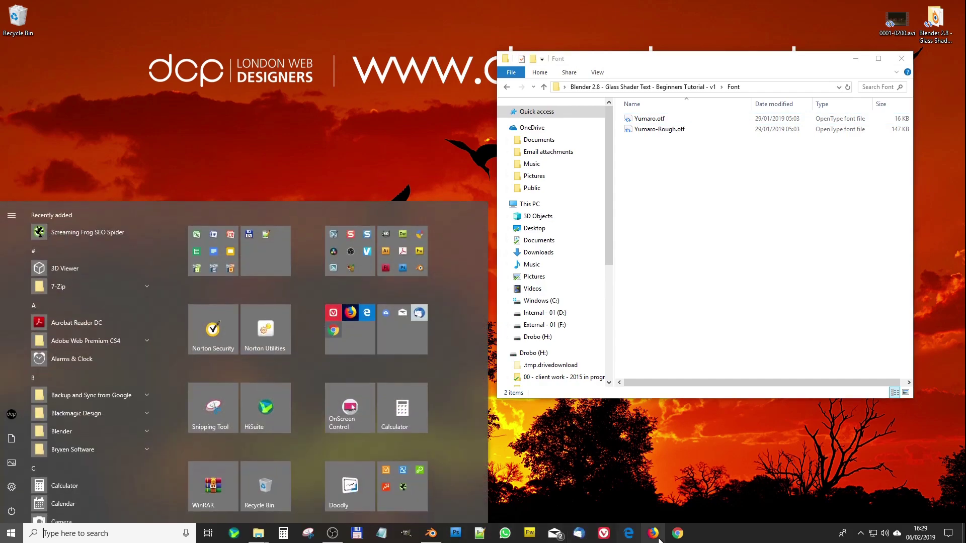
{"action": "left_click", "coordinate": [431, 533]}
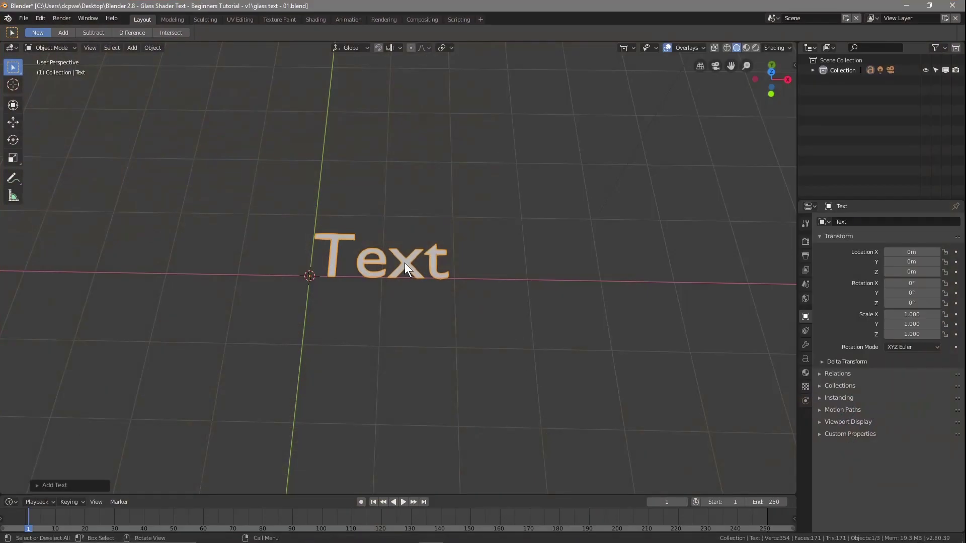
{"action": "left_click", "coordinate": [804, 359]}
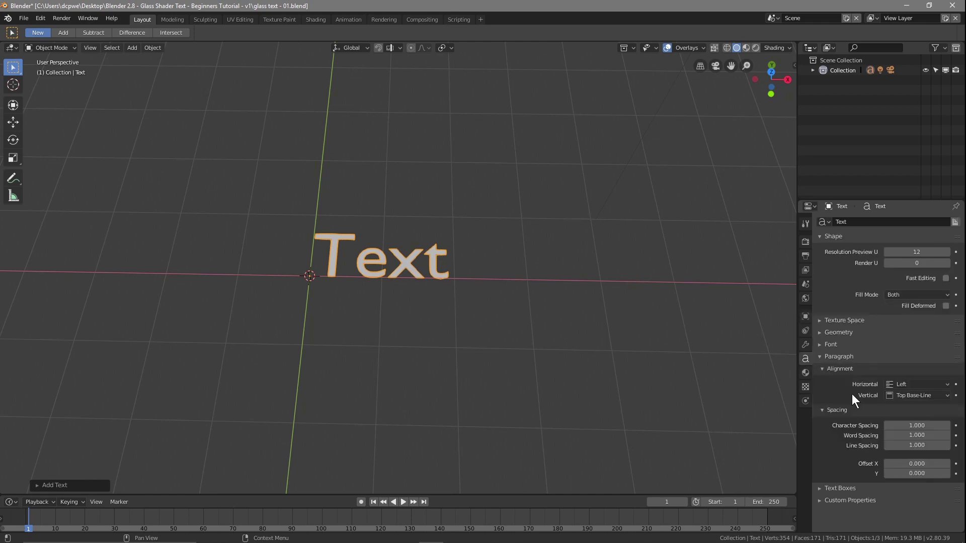
{"action": "left_click", "coordinate": [836, 344]}
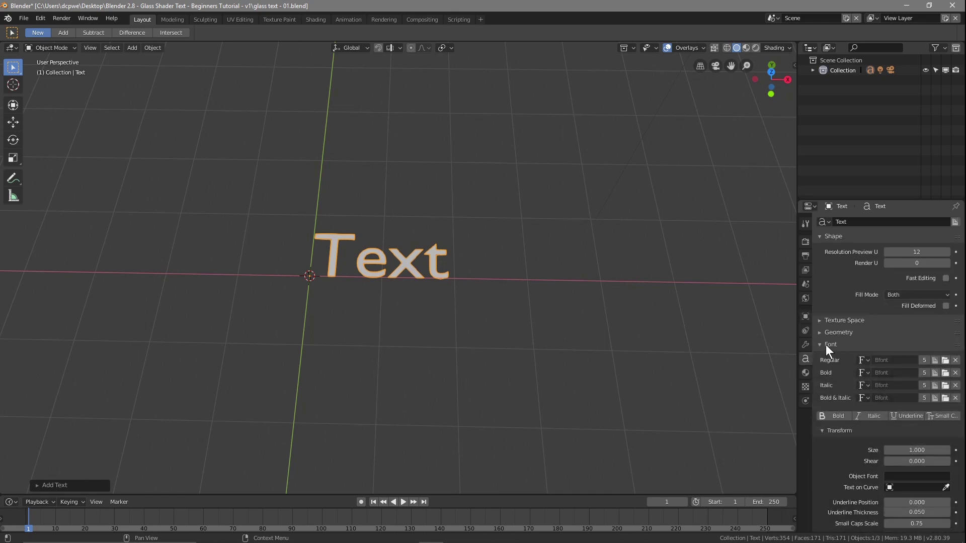
{"action": "left_click", "coordinate": [946, 360]}
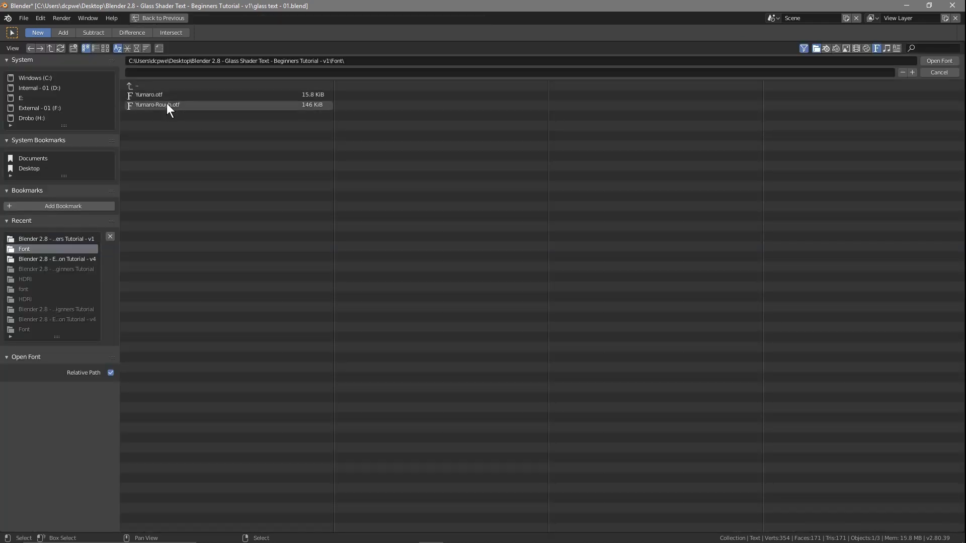
{"action": "left_click", "coordinate": [161, 96]}
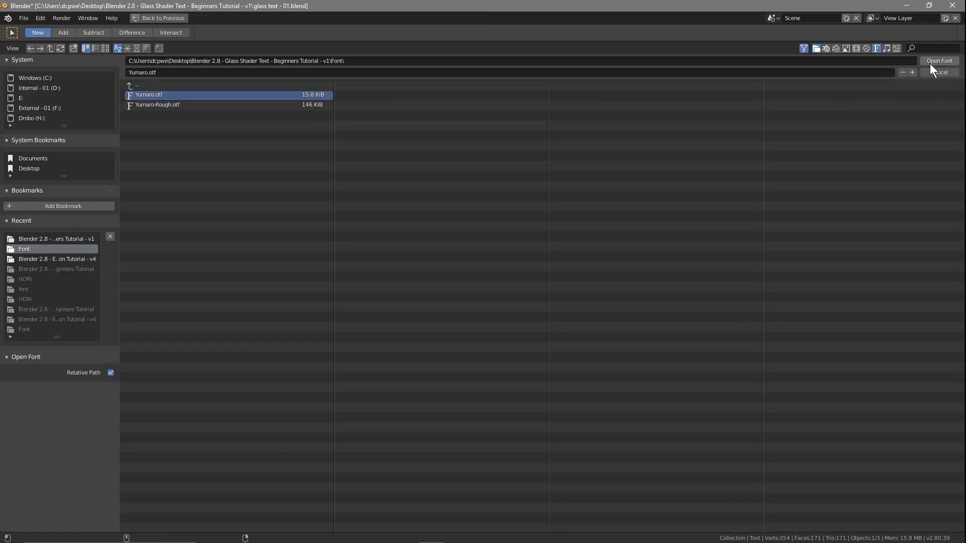
{"action": "left_click", "coordinate": [948, 60]}
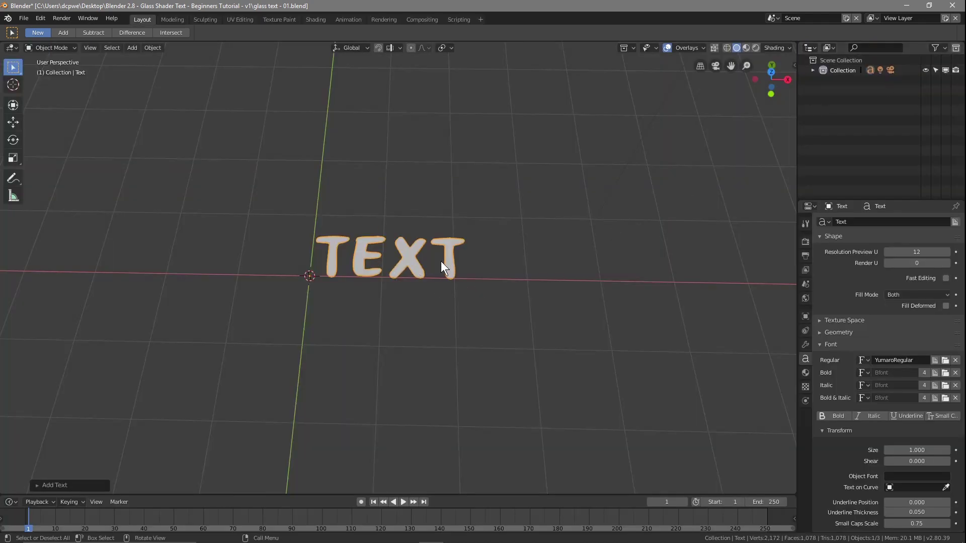
Replace the text object's wording with "GLASS TEXT".
{"action": "key", "text": "Tab"}
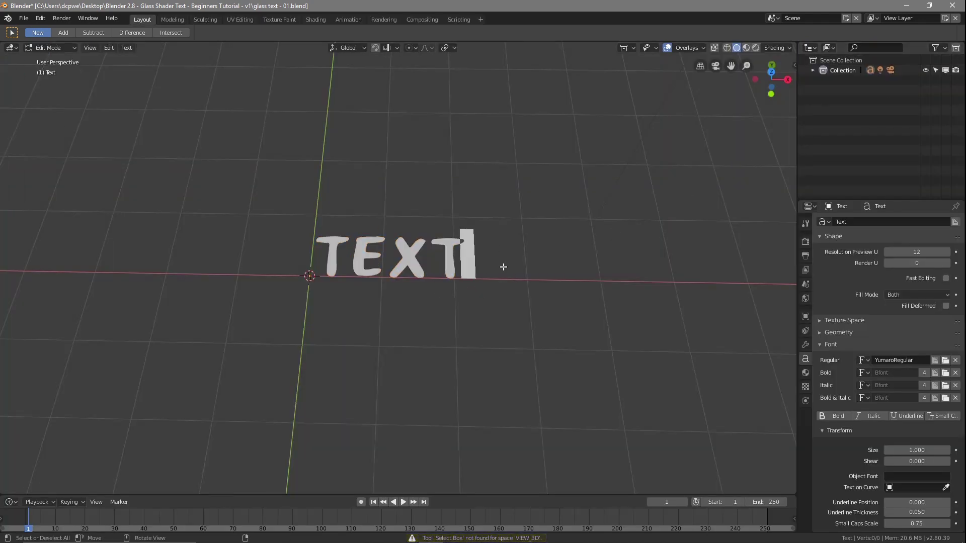
{"action": "key", "text": "BackSpace"}
{"action": "key", "text": "BackSpace"}
{"action": "key", "text": "BackSpace"}
{"action": "key", "text": "BackSpace"}
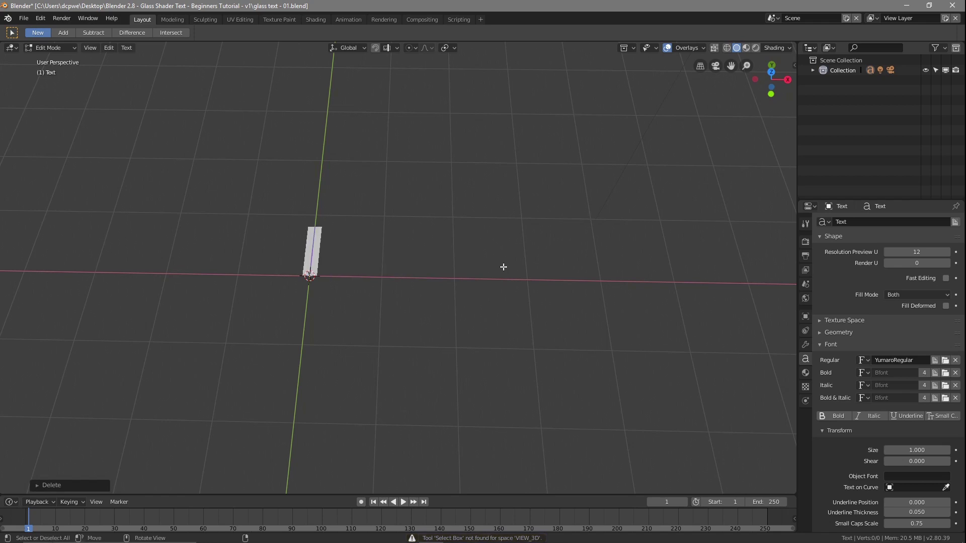
{"action": "type", "text": "GLASS TEXT"}
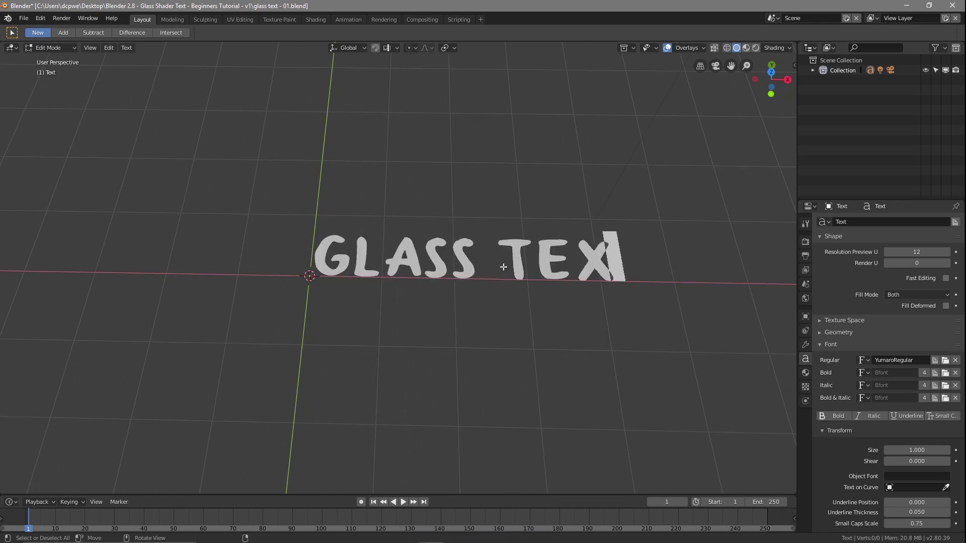
{"action": "key", "text": "Tab"}
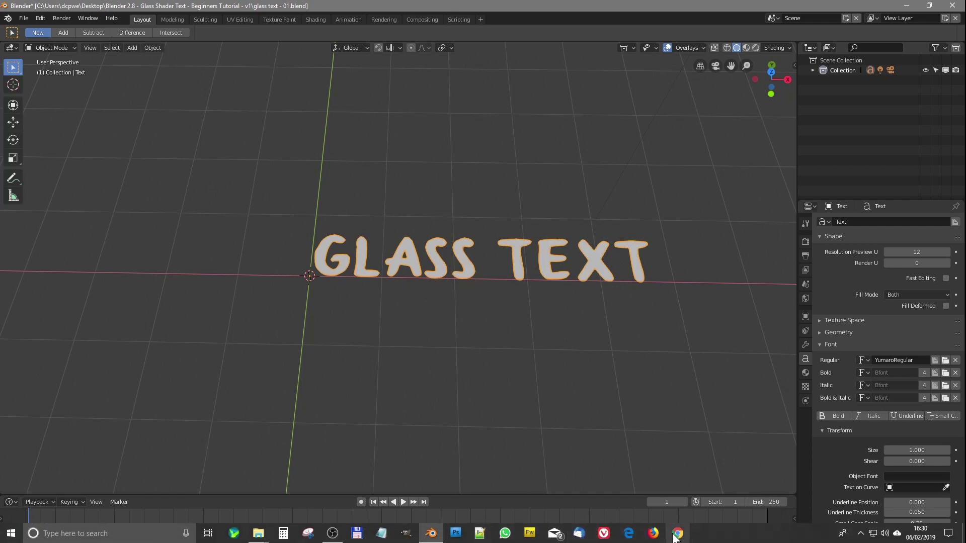
Switch to the browser, close the empty tab and look through the first five pages of 1001 Fonts for another typeface.
{"action": "left_click", "coordinate": [678, 533]}
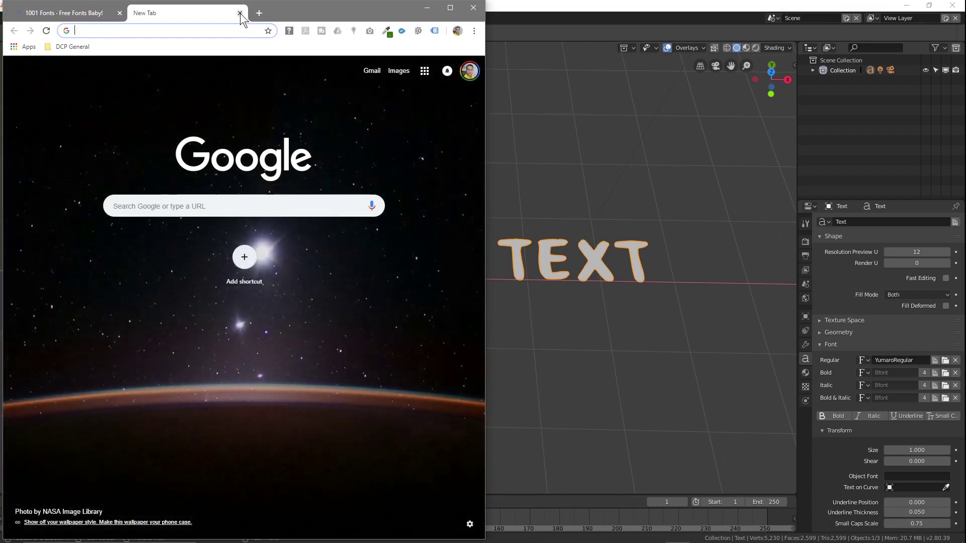
{"action": "left_click", "coordinate": [234, 14]}
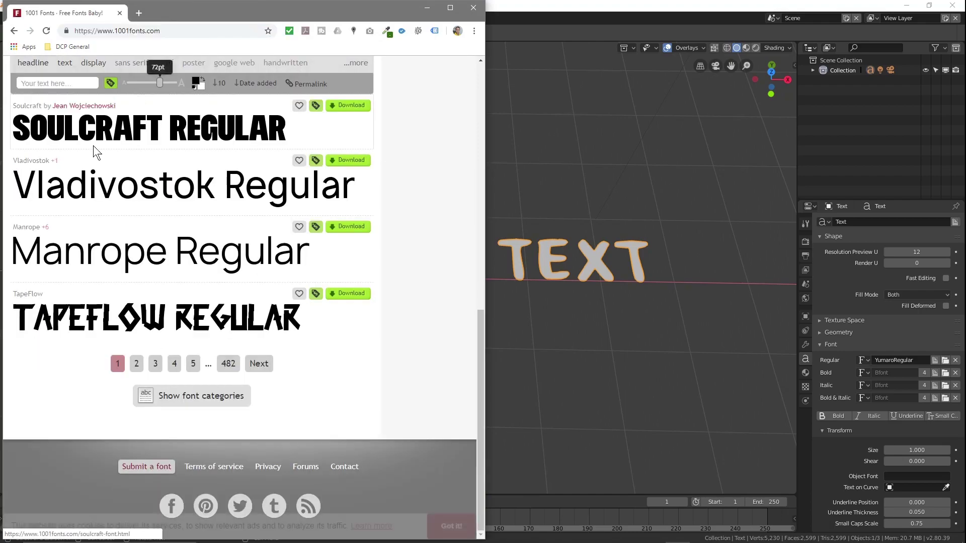
{"action": "scroll", "coordinate": [155, 227], "scroll_direction": "up", "scroll_amount": 10}
{"action": "scroll", "coordinate": [152, 222], "scroll_direction": "down", "scroll_amount": 10}
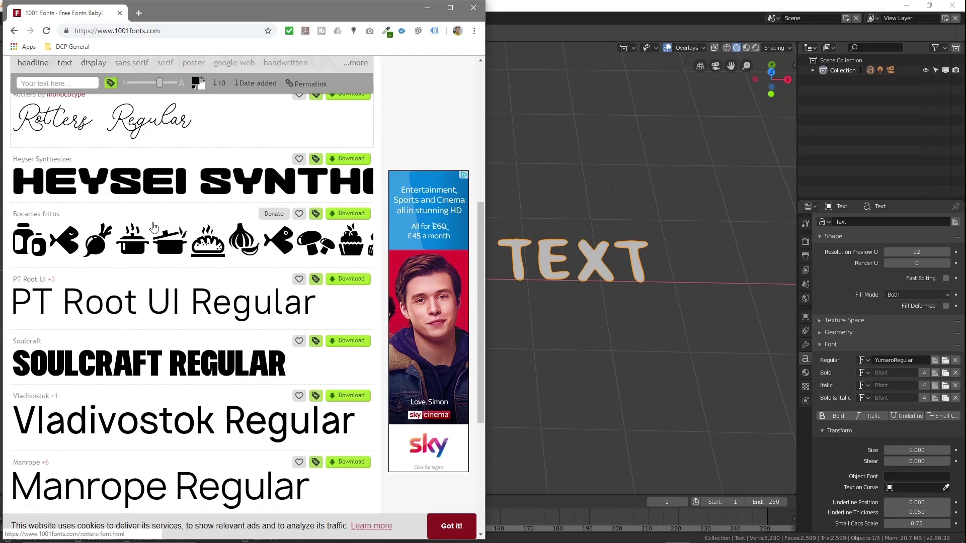
{"action": "scroll", "coordinate": [167, 243], "scroll_direction": "down", "scroll_amount": 1}
{"action": "left_click", "coordinate": [267, 362]}
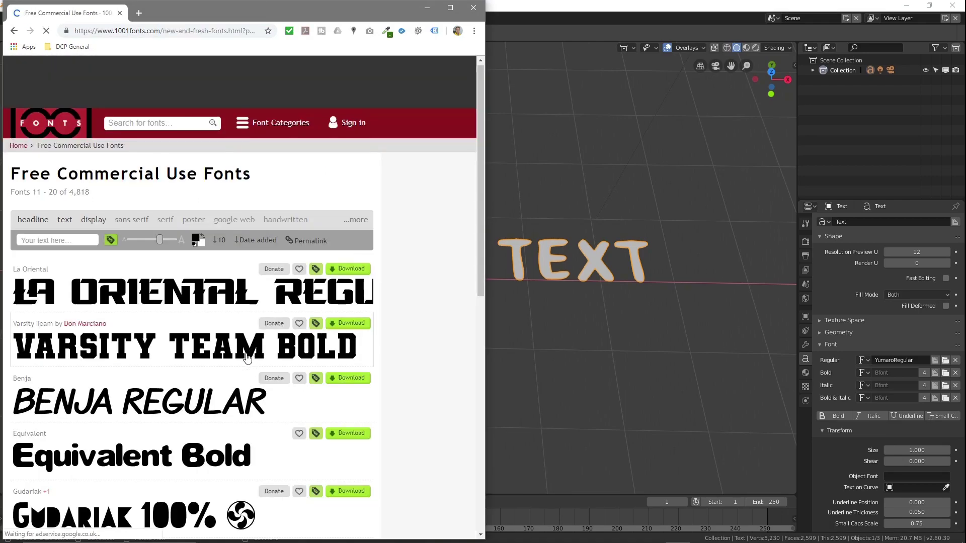
{"action": "scroll", "coordinate": [244, 351], "scroll_direction": "down", "scroll_amount": 5}
{"action": "scroll", "coordinate": [246, 351], "scroll_direction": "down", "scroll_amount": 4}
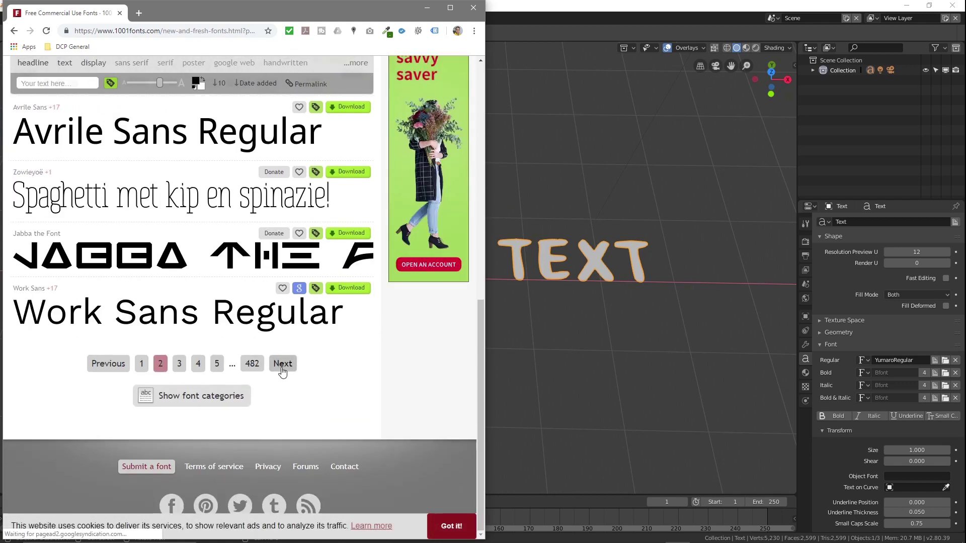
{"action": "left_click", "coordinate": [281, 370]}
{"action": "scroll", "coordinate": [274, 362], "scroll_direction": "down", "scroll_amount": 10}
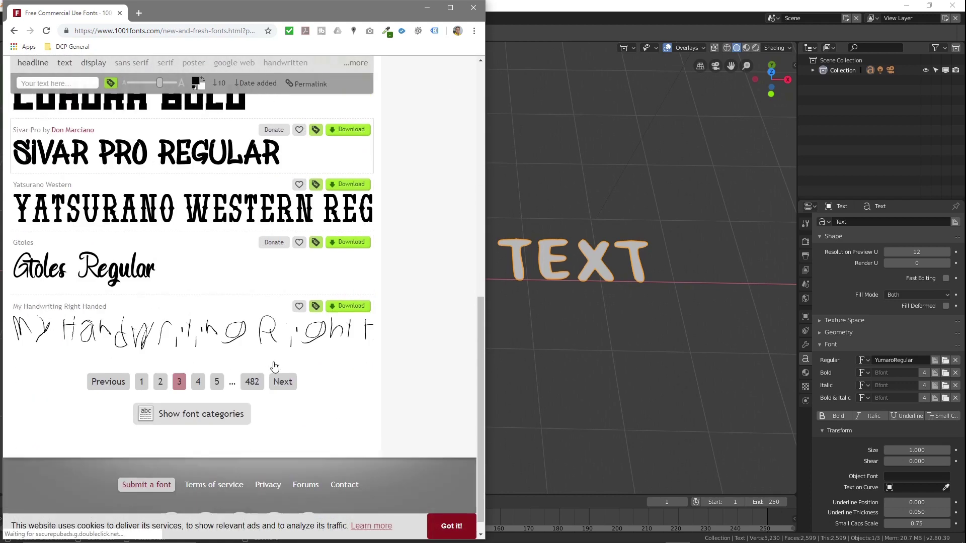
{"action": "left_click", "coordinate": [283, 369]}
{"action": "scroll", "coordinate": [276, 373], "scroll_direction": "down", "scroll_amount": 10}
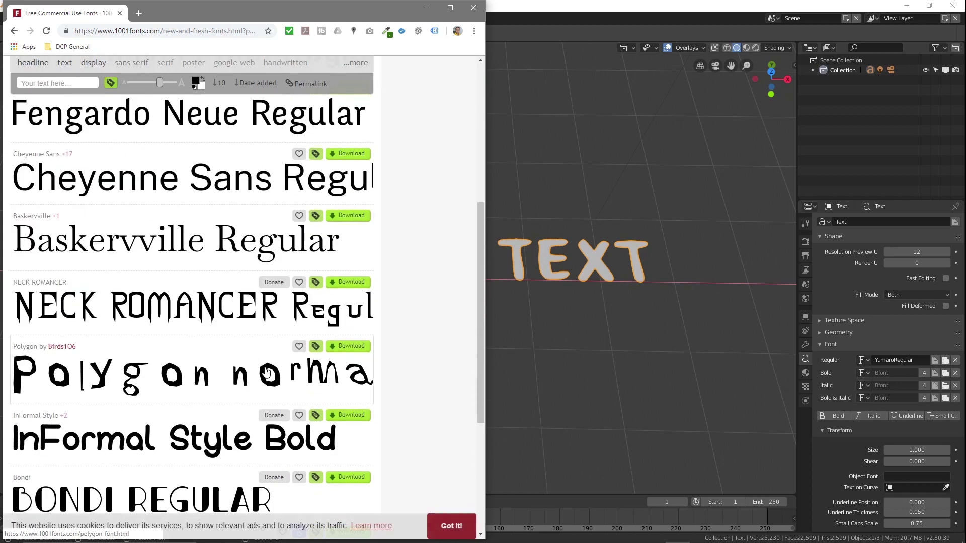
{"action": "left_click", "coordinate": [291, 367]}
{"action": "scroll", "coordinate": [277, 362], "scroll_direction": "down", "scroll_amount": 6}
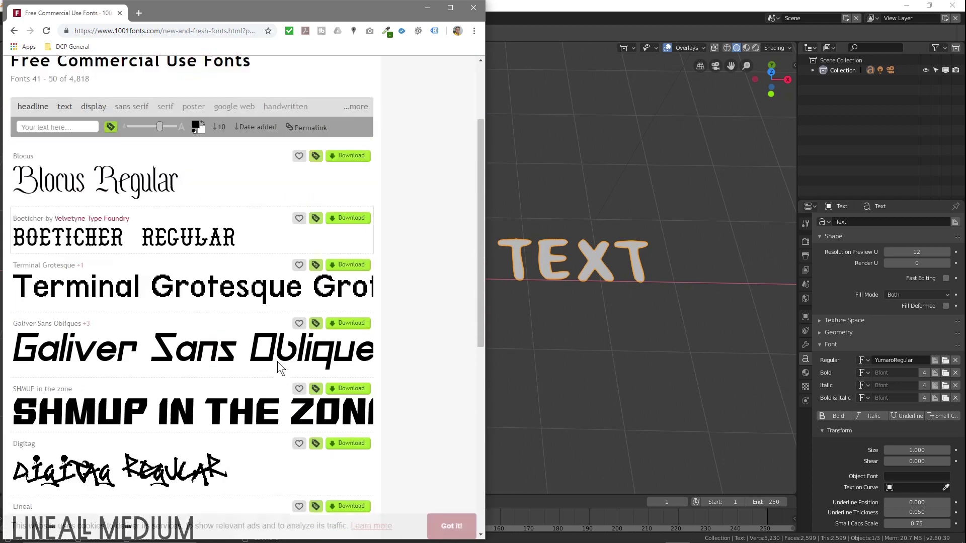
{"action": "scroll", "coordinate": [277, 362], "scroll_direction": "down", "scroll_amount": 5}
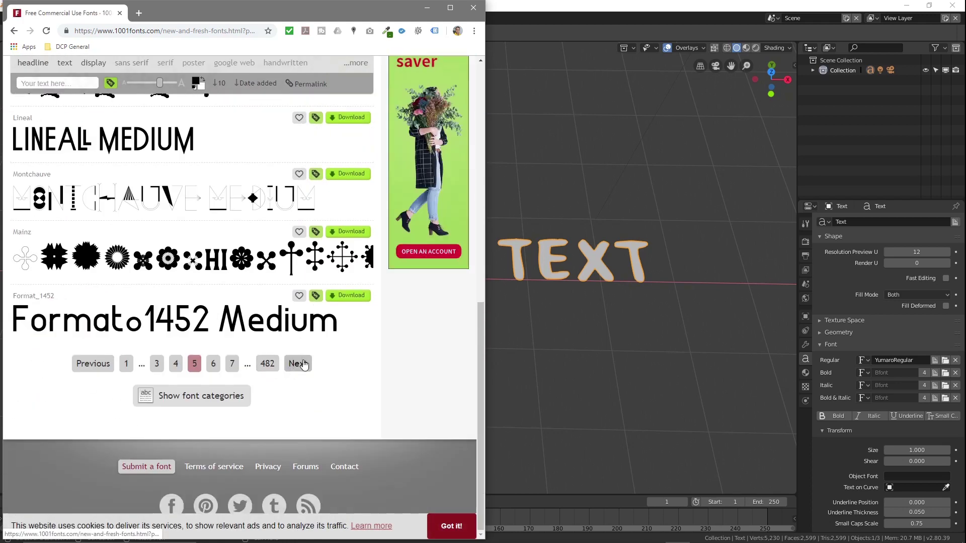
Continue through the font listing to page 7 and download the Lapsus Pro font.
{"action": "left_click", "coordinate": [302, 371]}
{"action": "scroll", "coordinate": [272, 362], "scroll_direction": "down", "scroll_amount": 7}
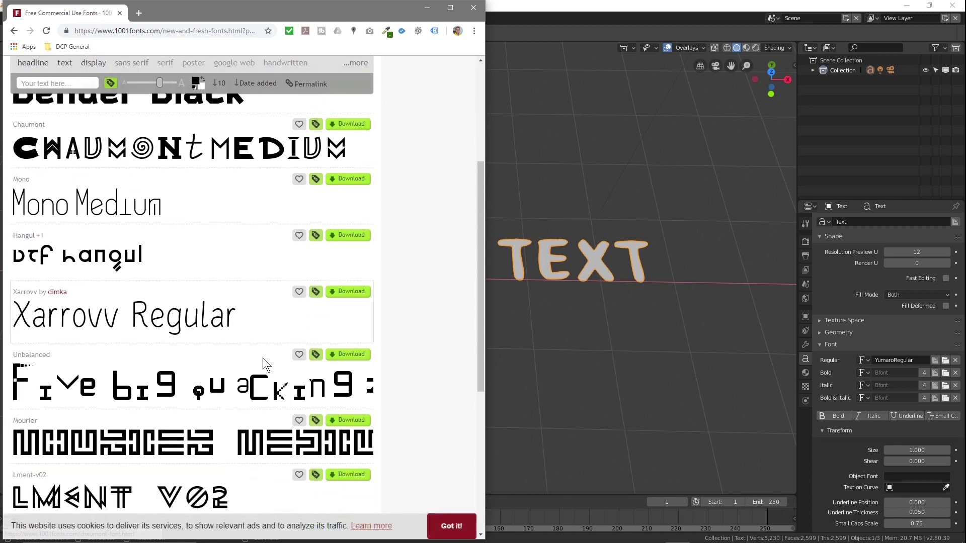
{"action": "scroll", "coordinate": [260, 355], "scroll_direction": "up", "scroll_amount": 5}
{"action": "scroll", "coordinate": [273, 376], "scroll_direction": "down", "scroll_amount": 8}
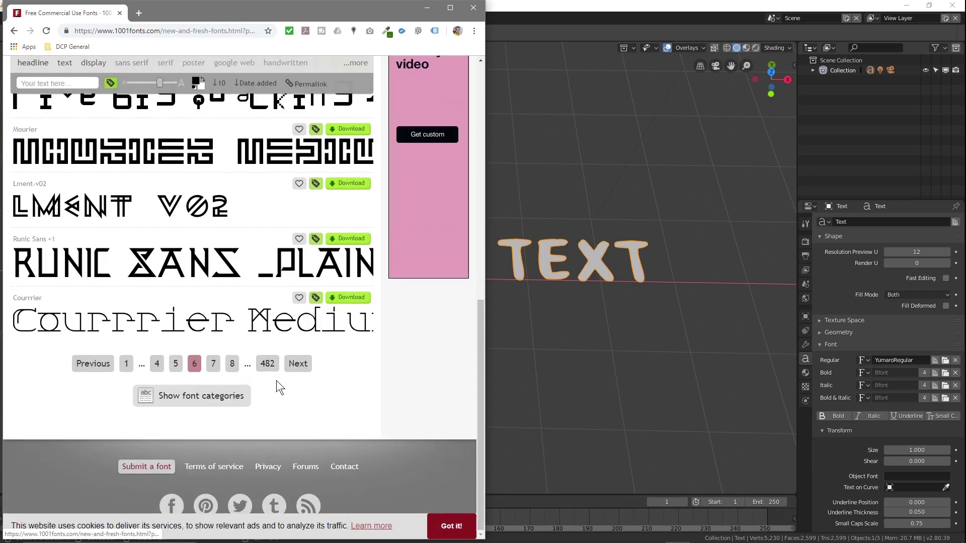
{"action": "left_click", "coordinate": [296, 365]}
{"action": "scroll", "coordinate": [267, 367], "scroll_direction": "down", "scroll_amount": 4}
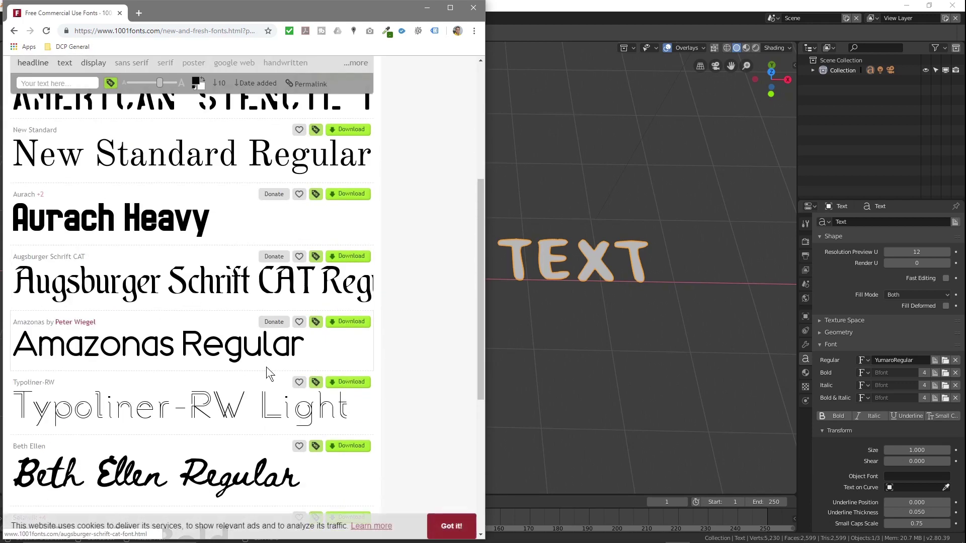
{"action": "scroll", "coordinate": [267, 367], "scroll_direction": "down", "scroll_amount": 5}
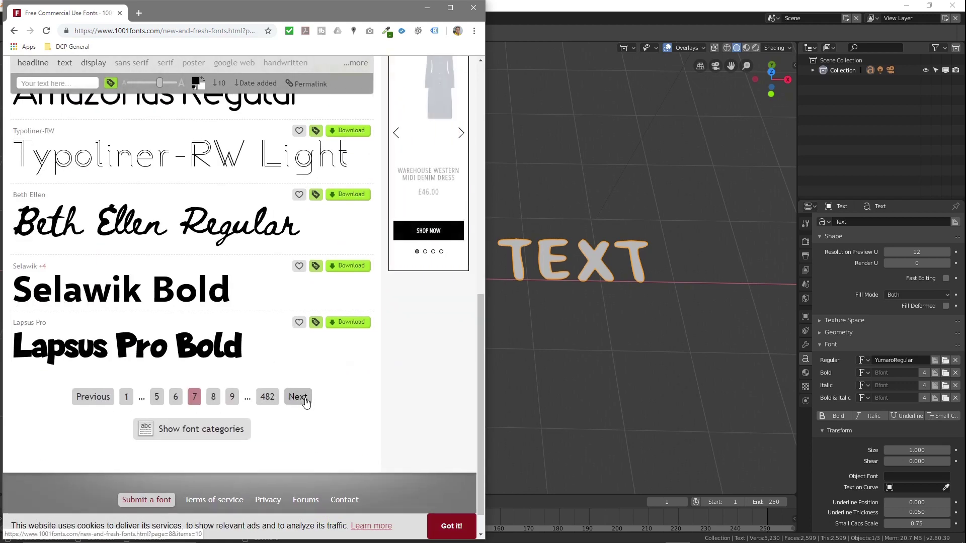
{"action": "left_click", "coordinate": [342, 328]}
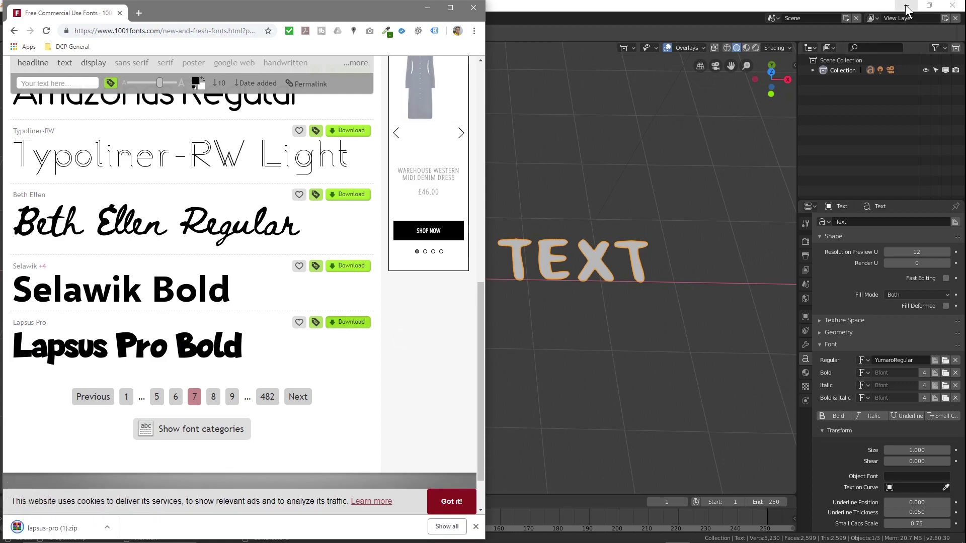
Minimize Blender and delete the old Font folder from the project folder.
{"action": "left_click", "coordinate": [907, 6]}
{"action": "left_click", "coordinate": [762, 247]}
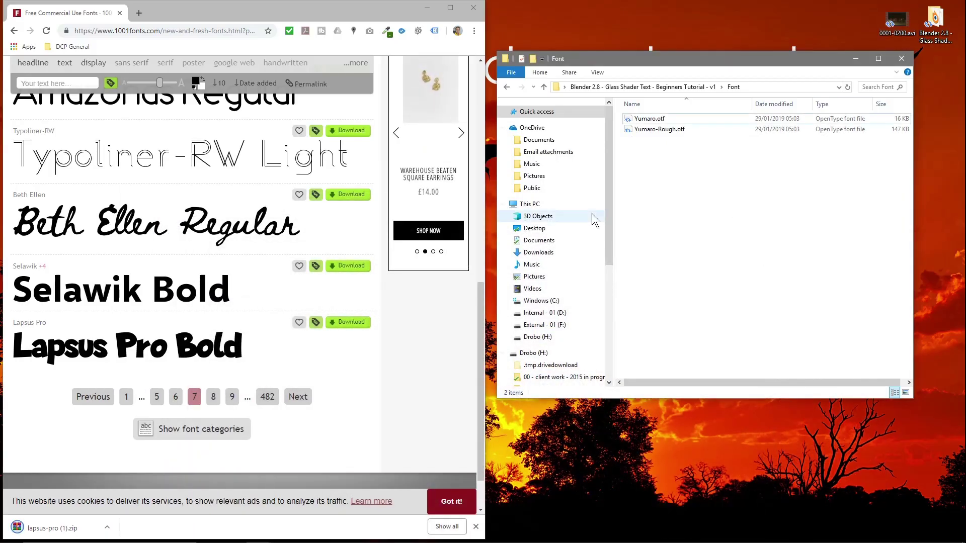
{"action": "left_click", "coordinate": [507, 88]}
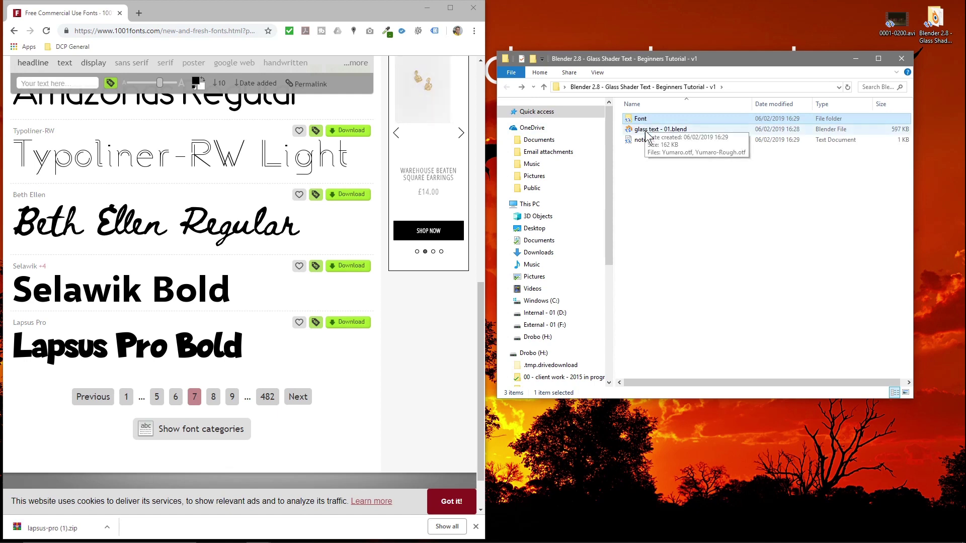
{"action": "key", "text": "Delete"}
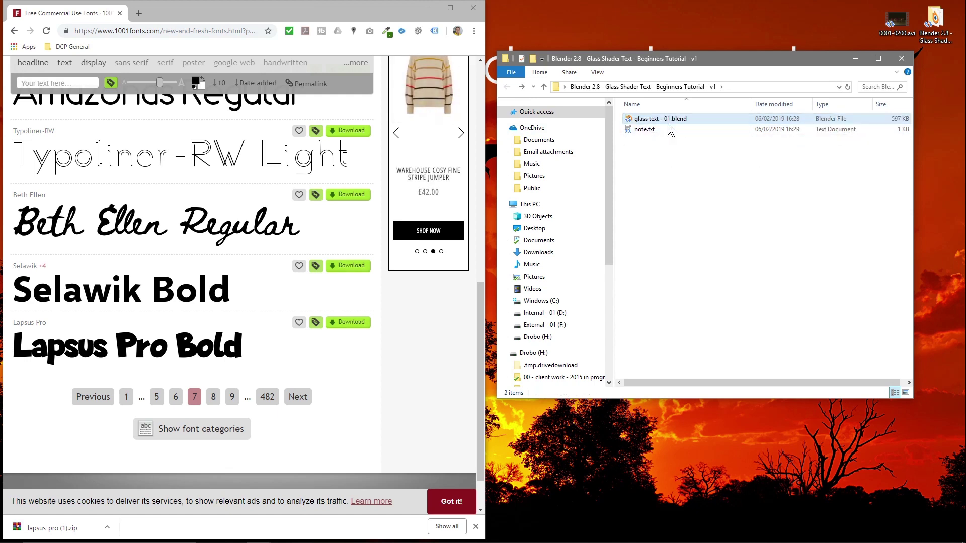
Place lapsus-pro (1).zip in the project folder and extract it into its own folder.
{"action": "left_click_drag", "start_coordinate": [50, 528], "coordinate": [735, 275]}
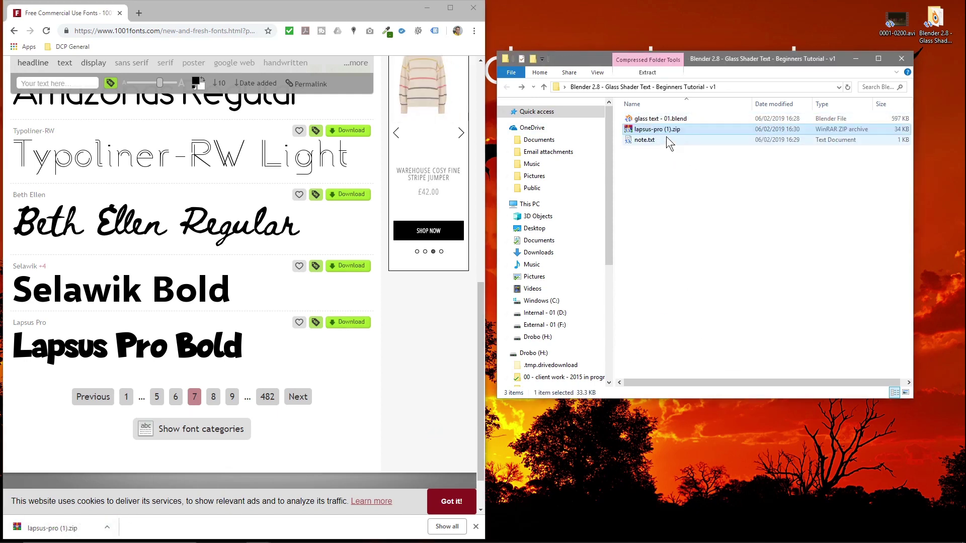
{"action": "right_click", "coordinate": [646, 129]}
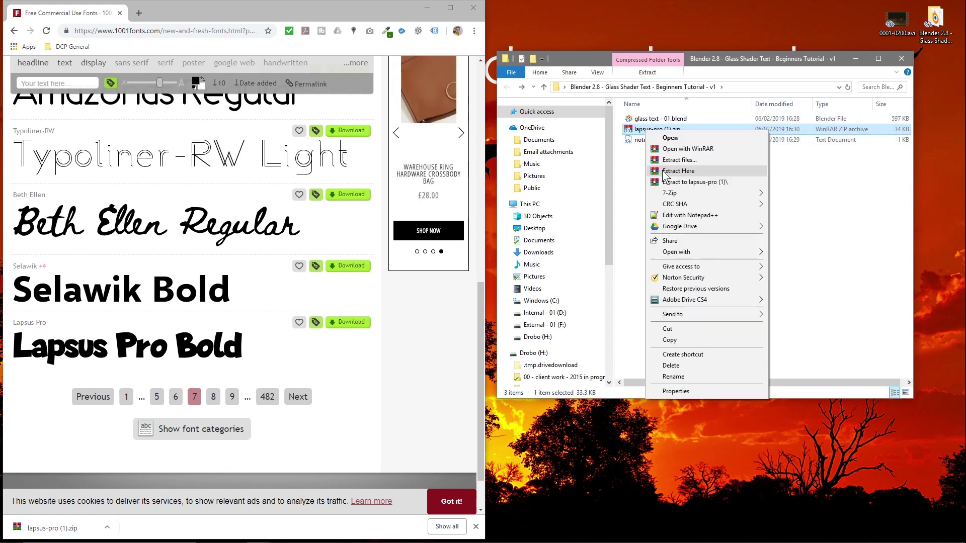
{"action": "left_click", "coordinate": [674, 182]}
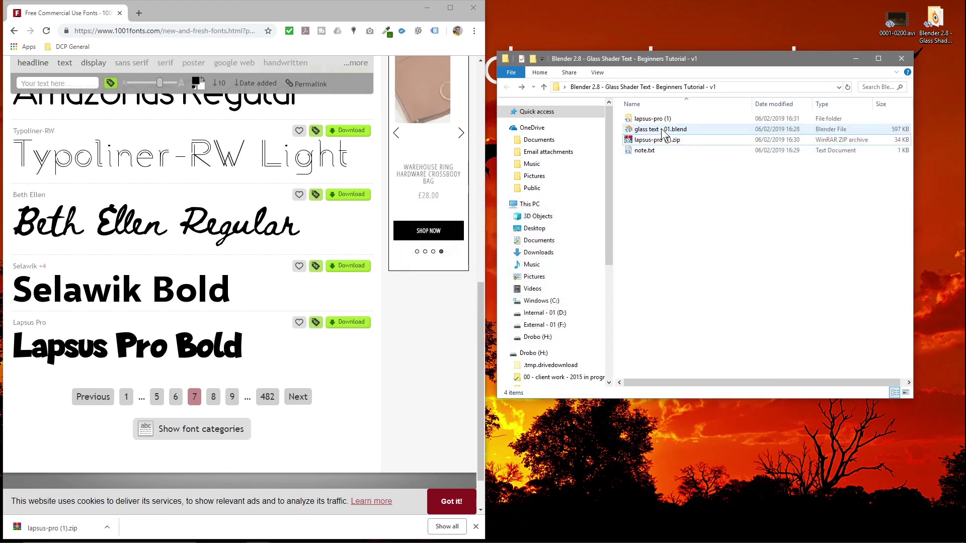
Delete the lapsus-pro (1).zip archive and rename the extracted folder to "Font".
{"action": "left_click", "coordinate": [658, 141]}
{"action": "key", "text": "Delete"}
{"action": "key", "text": "Home"}
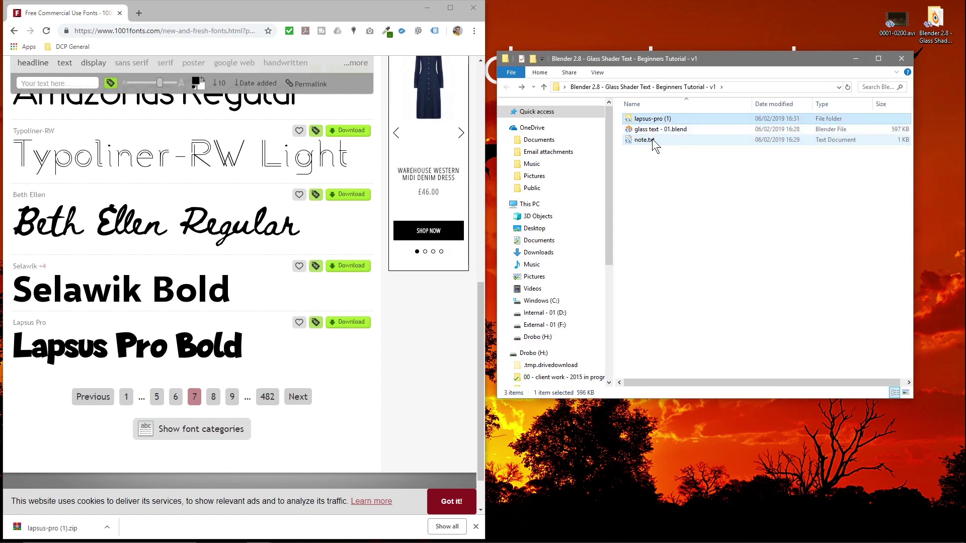
{"action": "key", "text": "F2"}
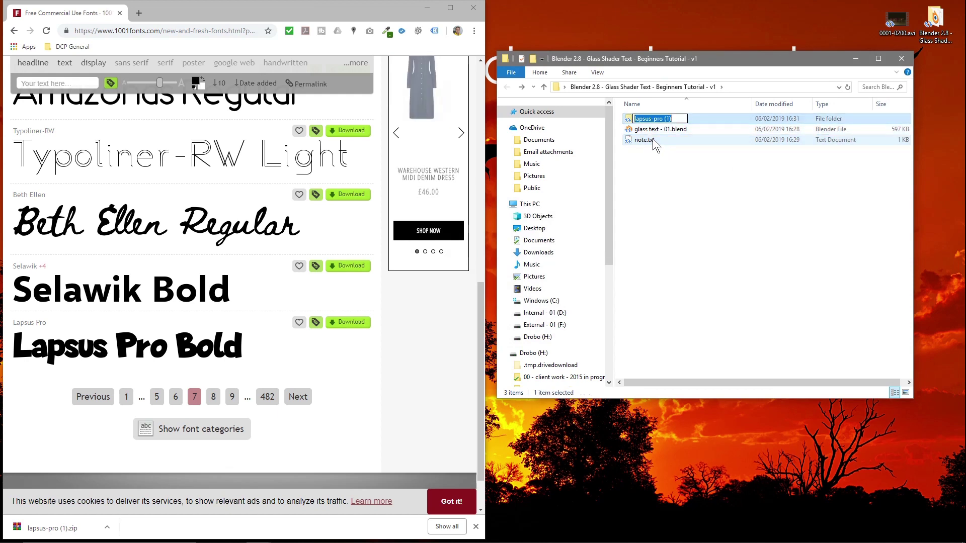
{"action": "type", "text": "Font"}
{"action": "key", "text": "Return"}
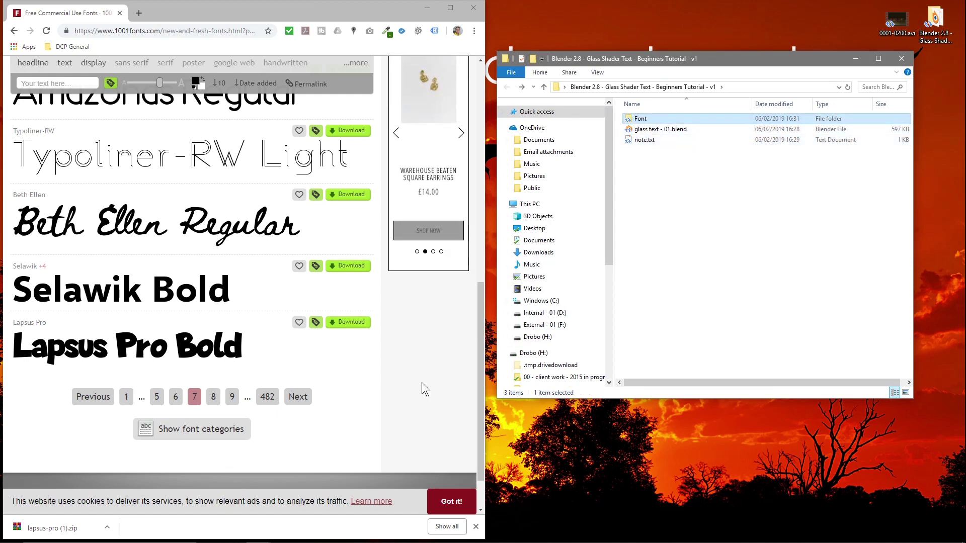
Switch back to Blender and load LapsusPro-Bold.otf as the text object's regular font.
{"action": "mouse_move", "coordinate": [427, 540]}
{"action": "left_click", "coordinate": [428, 537]}
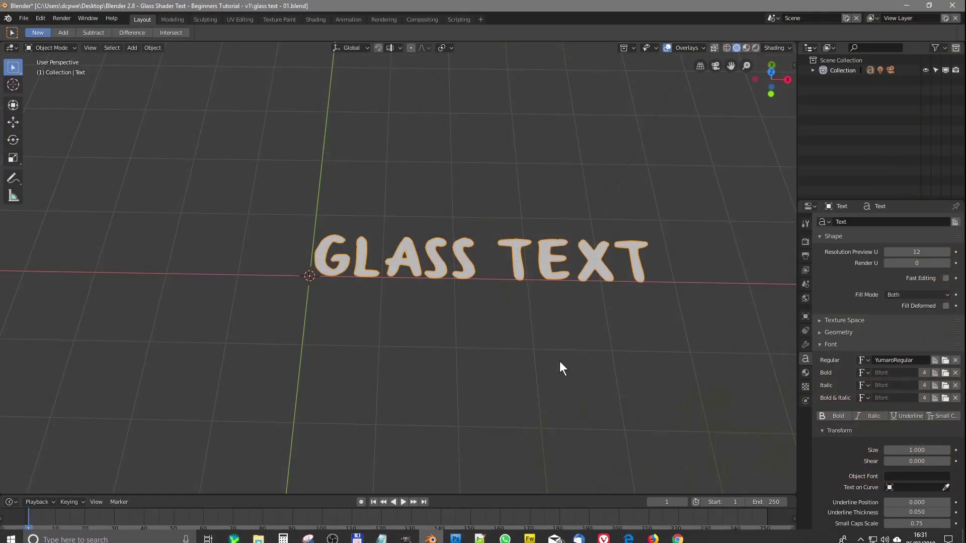
{"action": "left_click", "coordinate": [945, 361]}
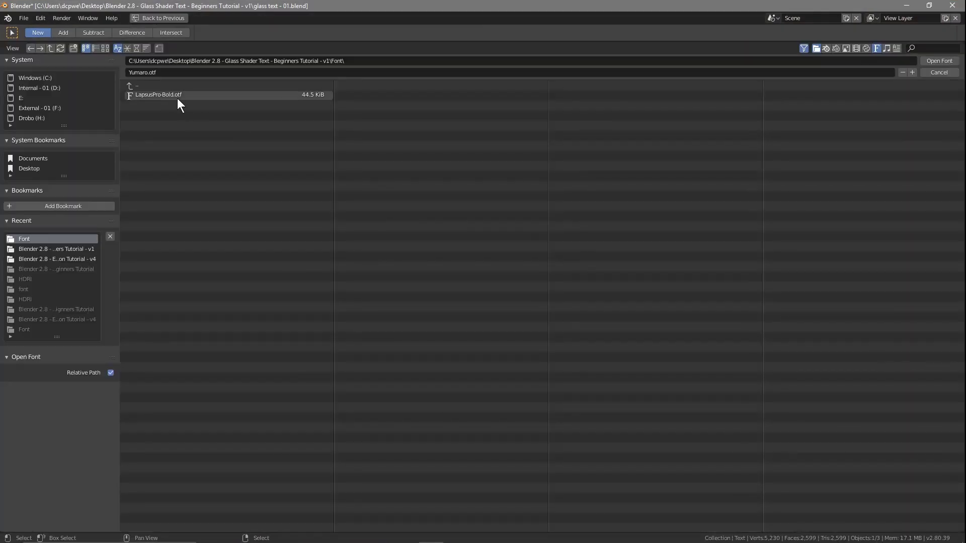
{"action": "left_click", "coordinate": [161, 94]}
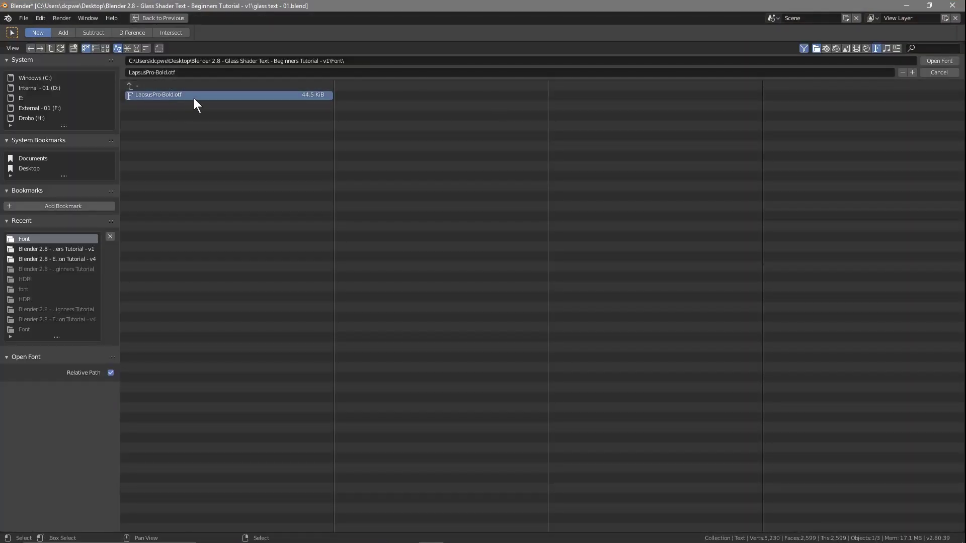
{"action": "left_click", "coordinate": [937, 61]}
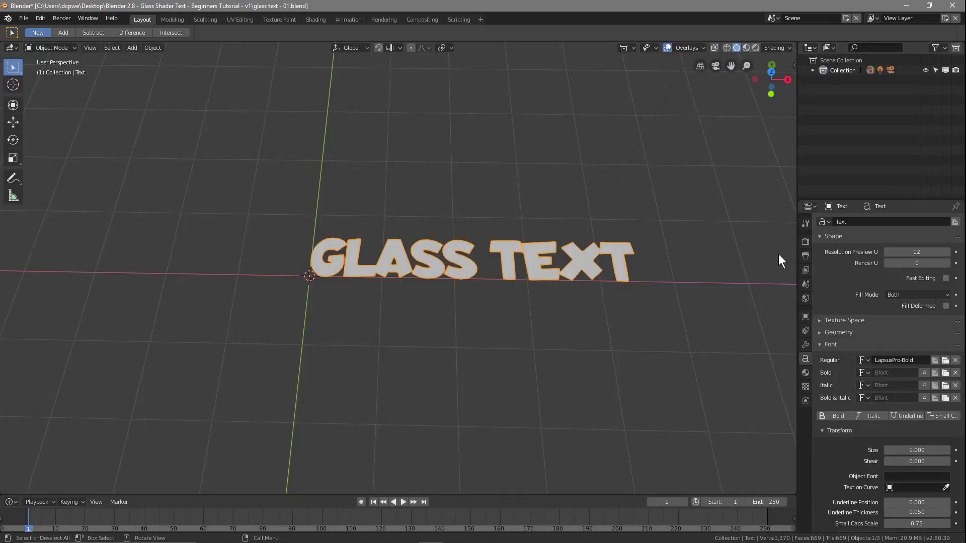
Set the text object's character spacing to 1.200.
{"action": "scroll", "coordinate": [857, 457], "scroll_direction": "down", "scroll_amount": 6}
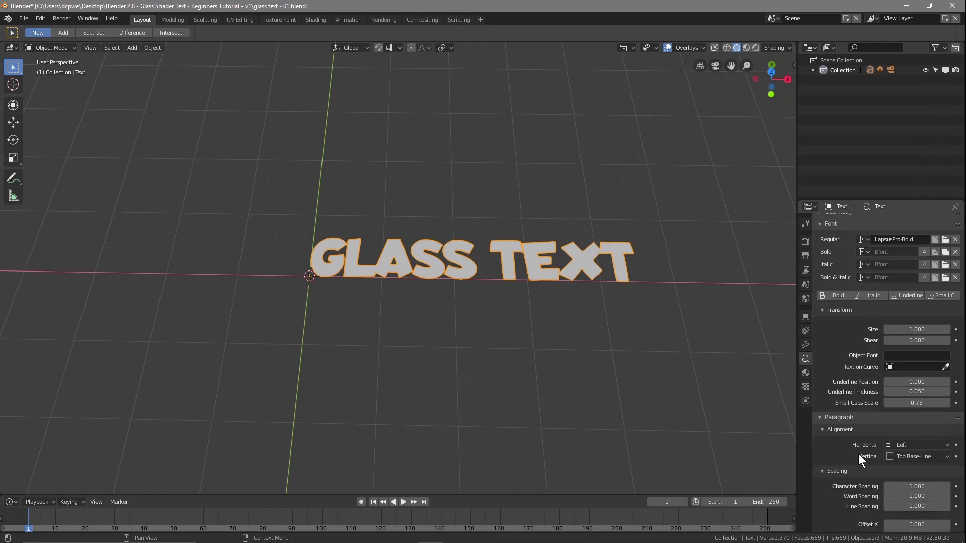
{"action": "scroll", "coordinate": [412, 278], "scroll_direction": "up", "scroll_amount": 4}
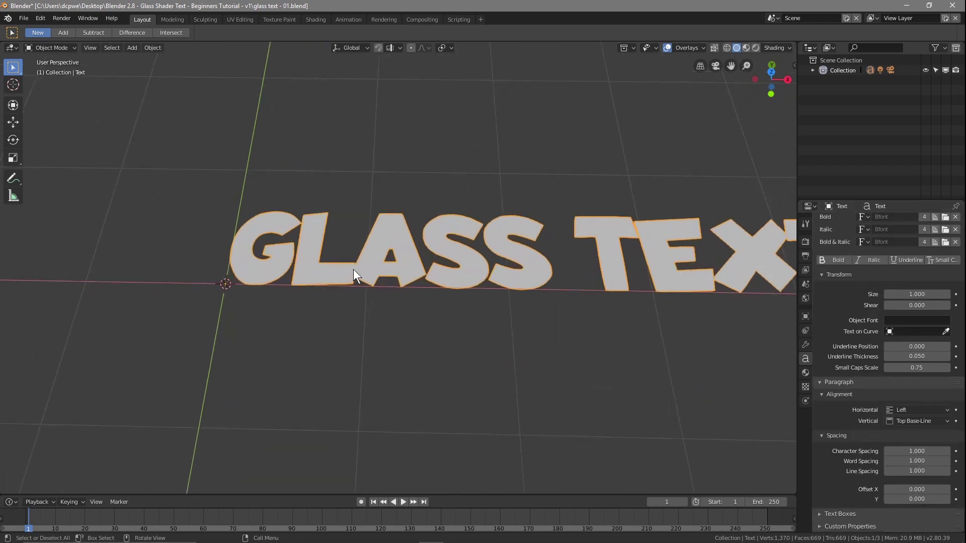
{"action": "scroll", "coordinate": [384, 273], "scroll_direction": "down", "scroll_amount": 4}
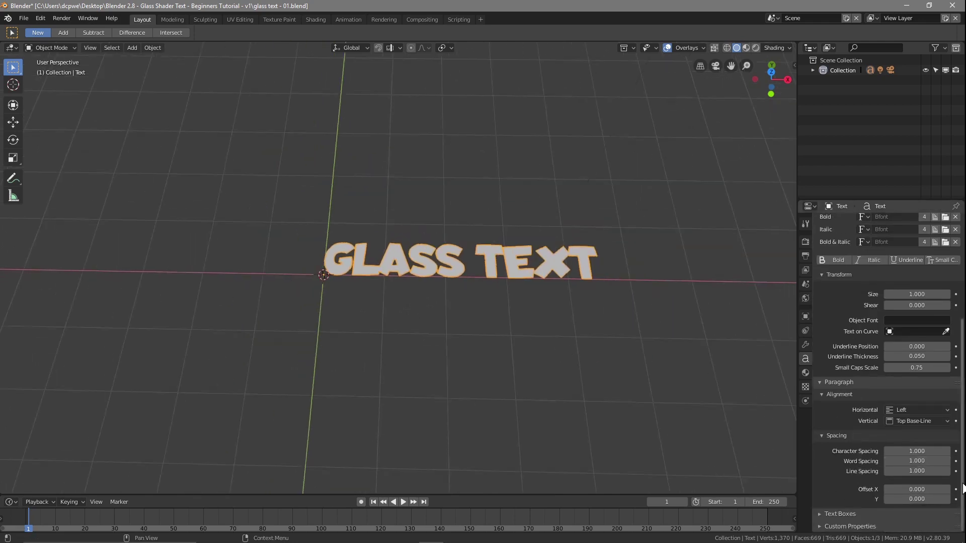
{"action": "mouse_move", "coordinate": [913, 451]}
{"action": "left_mouse_down"}
{"action": "mouse_move", "coordinate": [926, 451]}
{"action": "mouse_move", "coordinate": [914, 455]}
{"action": "left_mouse_up"}
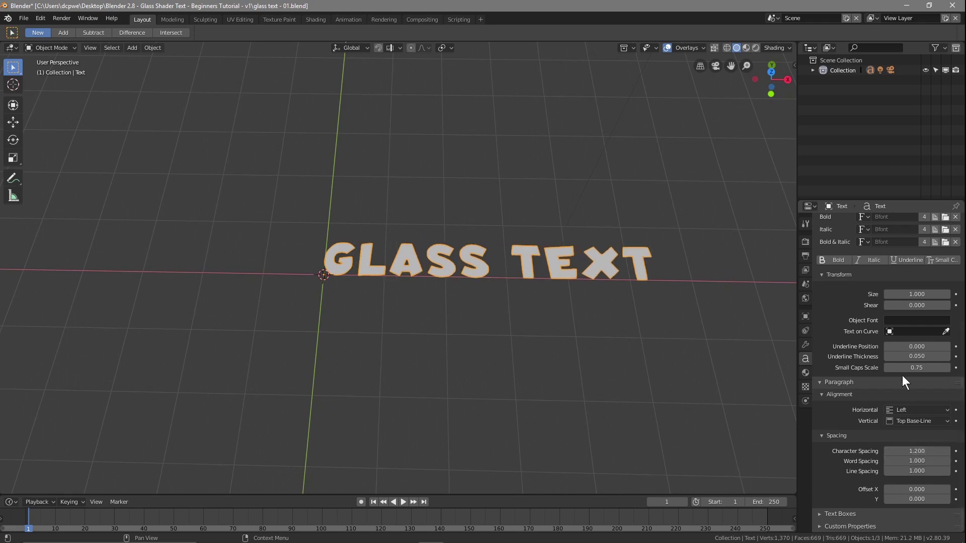
Set the text object's font size to 2.400.
{"action": "scroll", "coordinate": [906, 383], "scroll_direction": "up", "scroll_amount": 5}
{"action": "left_click", "coordinate": [926, 395]}
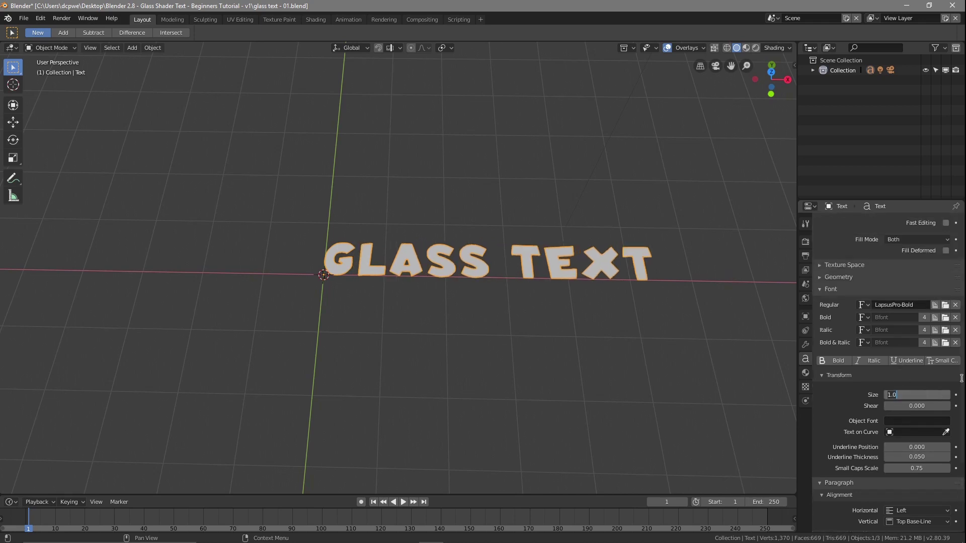
{"action": "key", "text": "Return"}
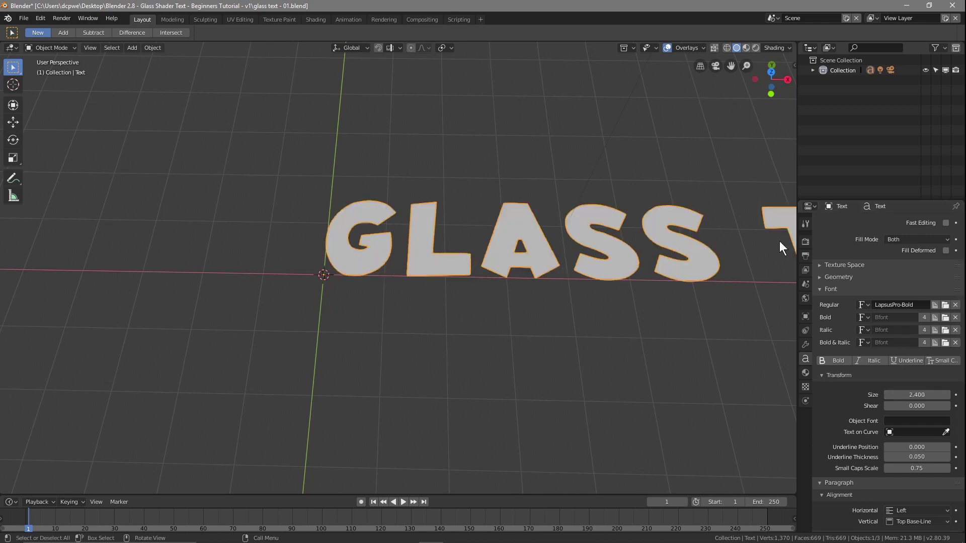
Give the text thickness with a geometry extrude of 0.25 m.
{"action": "scroll", "coordinate": [888, 284], "scroll_direction": "up", "scroll_amount": 3}
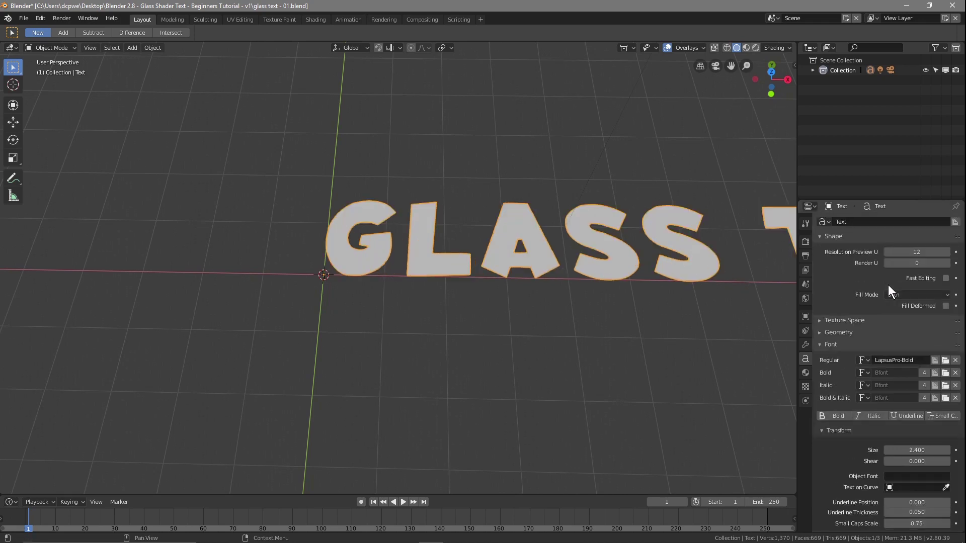
{"action": "left_click", "coordinate": [832, 332]}
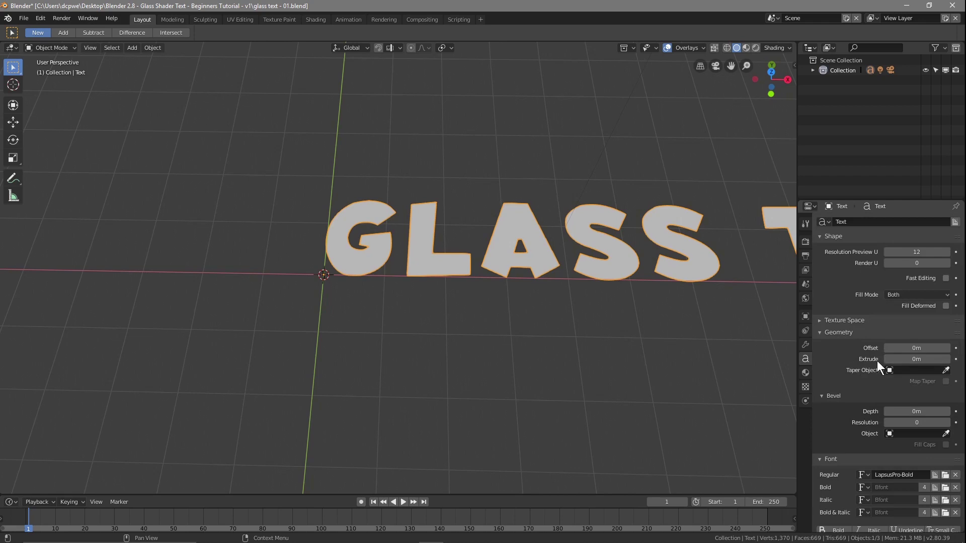
{"action": "left_click", "coordinate": [915, 360]}
{"action": "key", "text": "Return"}
{"action": "middle_click_drag", "start_coordinate": [535, 300], "coordinate": [498, 409]}
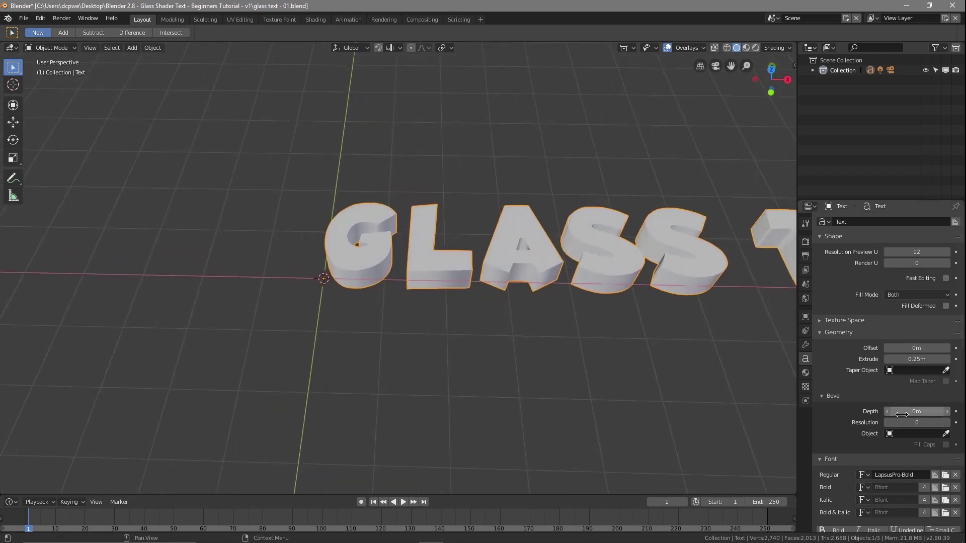
Bevel the text with a depth of 0.02 m and a resolution of 2, and save the file.
{"action": "left_click", "coordinate": [948, 412]}
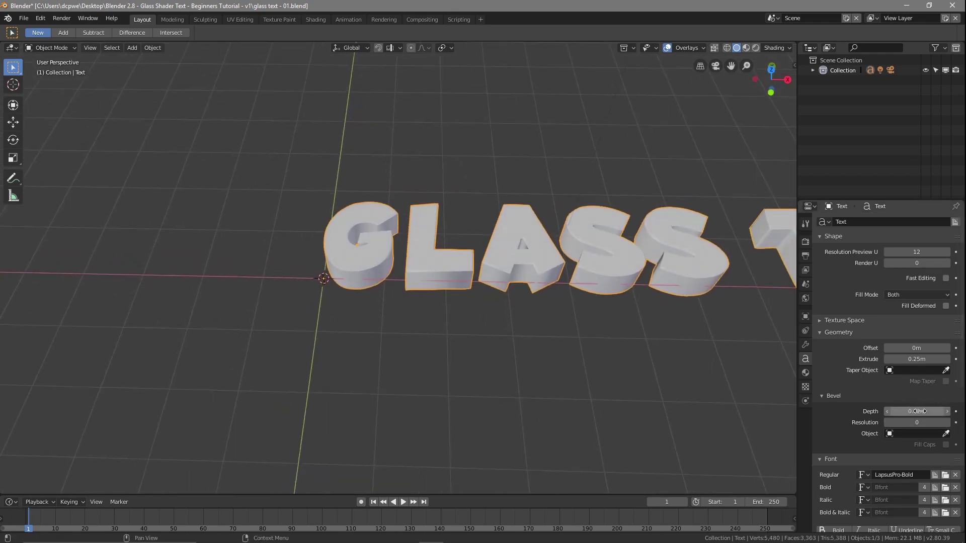
{"action": "left_click", "coordinate": [948, 423]}
{"action": "left_click", "coordinate": [947, 422]}
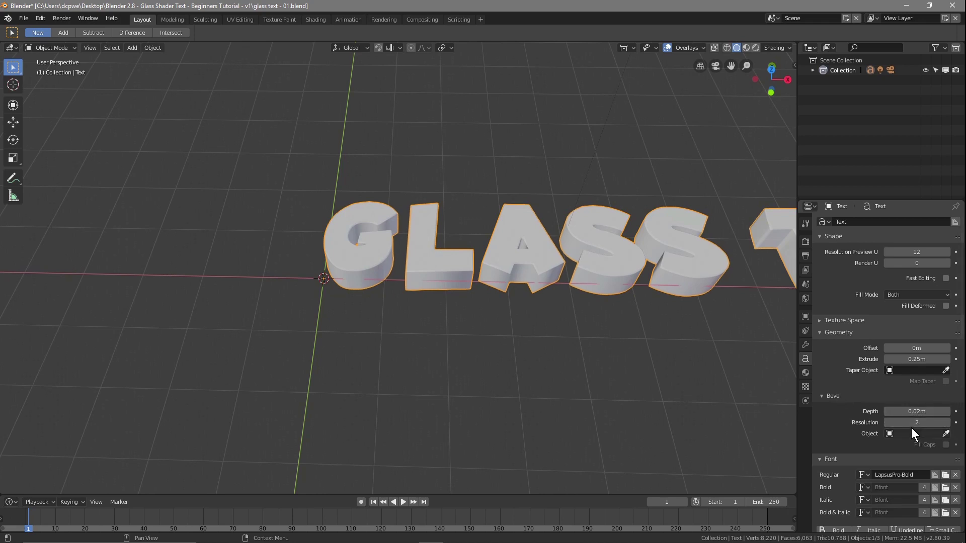
{"action": "left_click", "coordinate": [23, 18]}
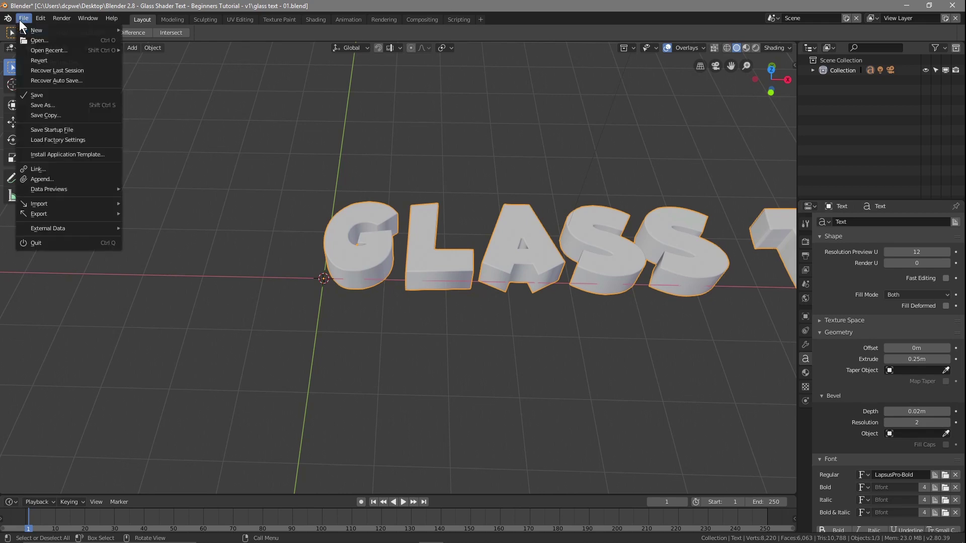
{"action": "left_click", "coordinate": [37, 95]}
Centre the text on the world centre by setting its geometry to the origin.
{"action": "left_click", "coordinate": [155, 48]}
{"action": "mouse_move", "coordinate": [161, 69]}
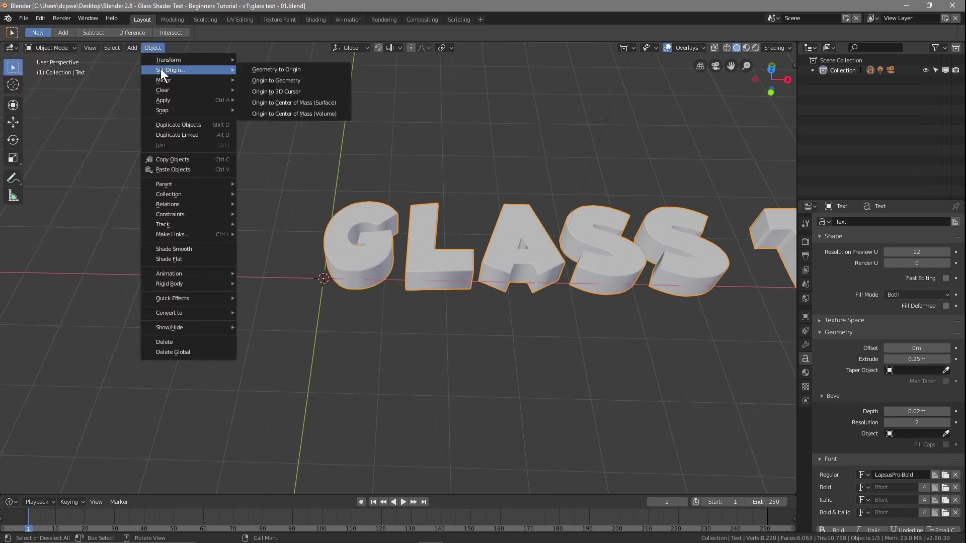
{"action": "left_click", "coordinate": [261, 70]}
{"action": "scroll", "coordinate": [333, 315], "scroll_direction": "down", "scroll_amount": 5}
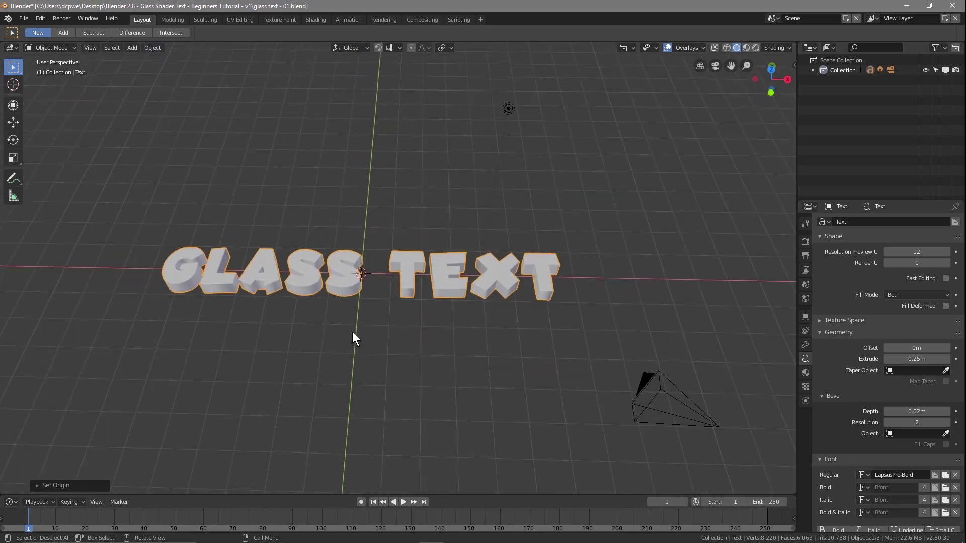
Rotate the text 90° about the global X axis so that it stands upright.
{"action": "middle_click_drag", "start_coordinate": [372, 330], "coordinate": [363, 252]}
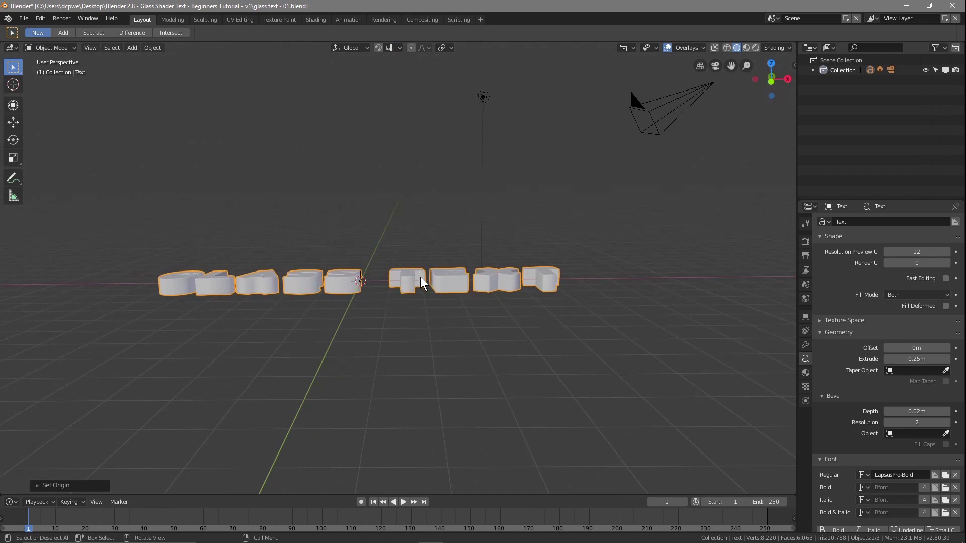
{"action": "scroll", "coordinate": [368, 297], "scroll_direction": "up", "scroll_amount": 2}
{"action": "scroll", "coordinate": [368, 297], "scroll_direction": "down", "scroll_amount": 1}
{"action": "middle_click_drag", "start_coordinate": [373, 297], "coordinate": [400, 292], "text": "shift"}
{"action": "scroll", "coordinate": [430, 293], "scroll_direction": "up", "scroll_amount": 1}
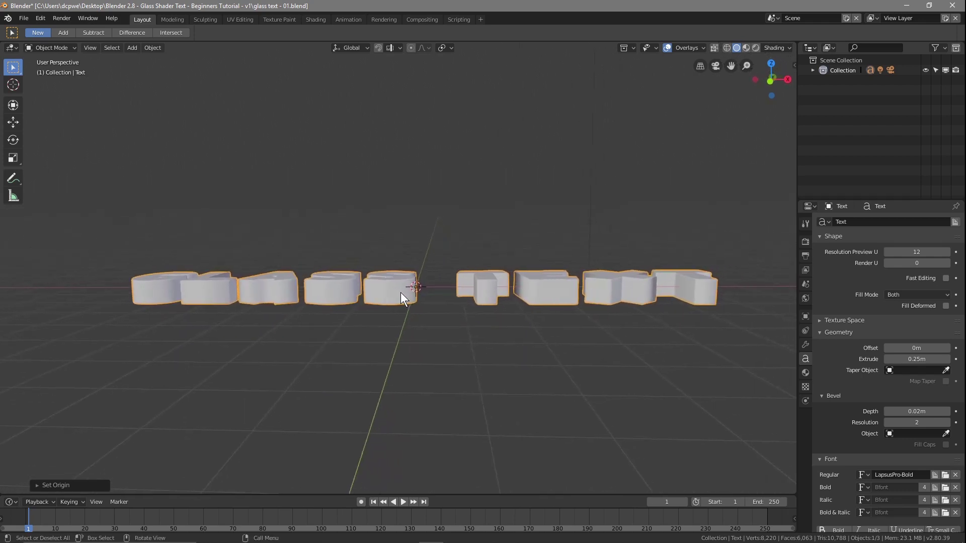
{"action": "key", "text": "r"}
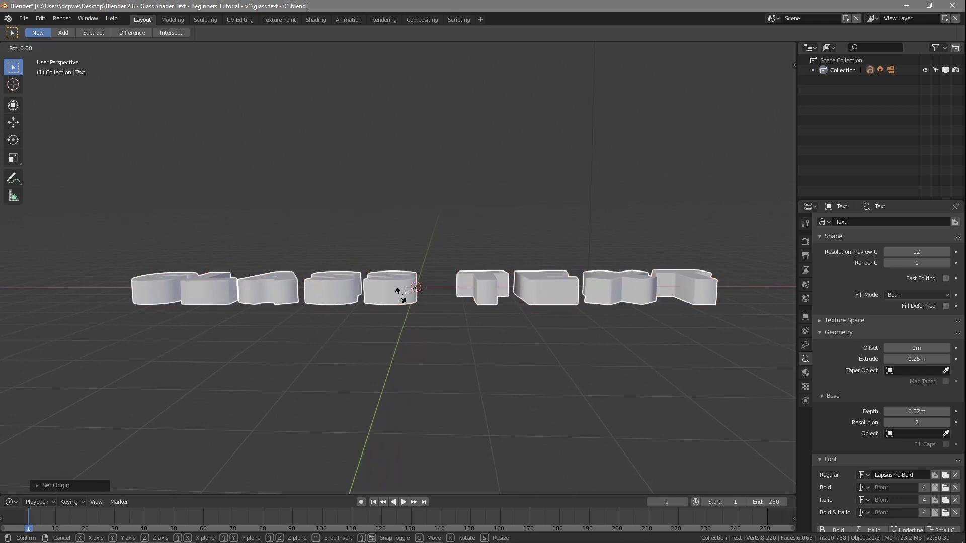
{"action": "key", "text": "x"}
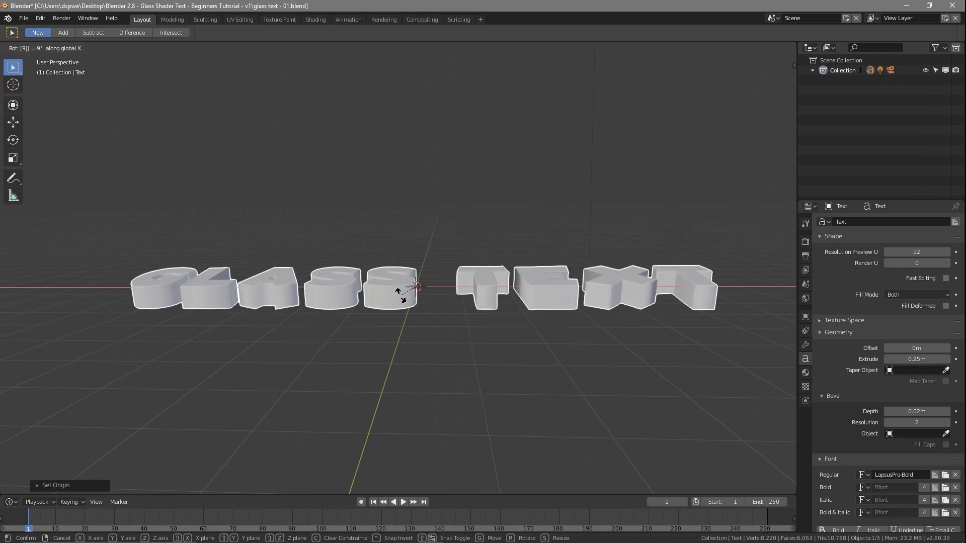
{"action": "left_click", "coordinate": [400, 295]}
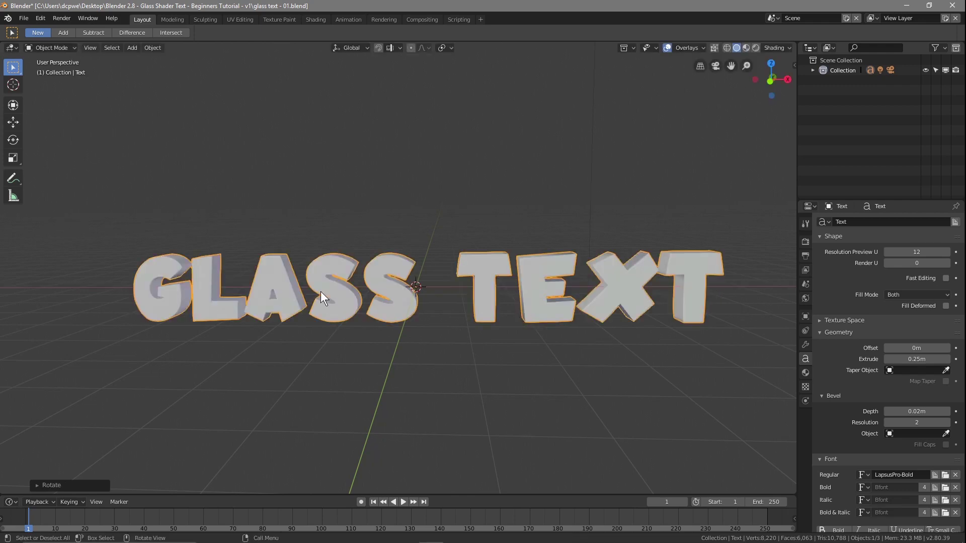
In the right orthographic view, move the text up along Z until its base is just above the ground line.
{"action": "key", "text": "KP_3"}
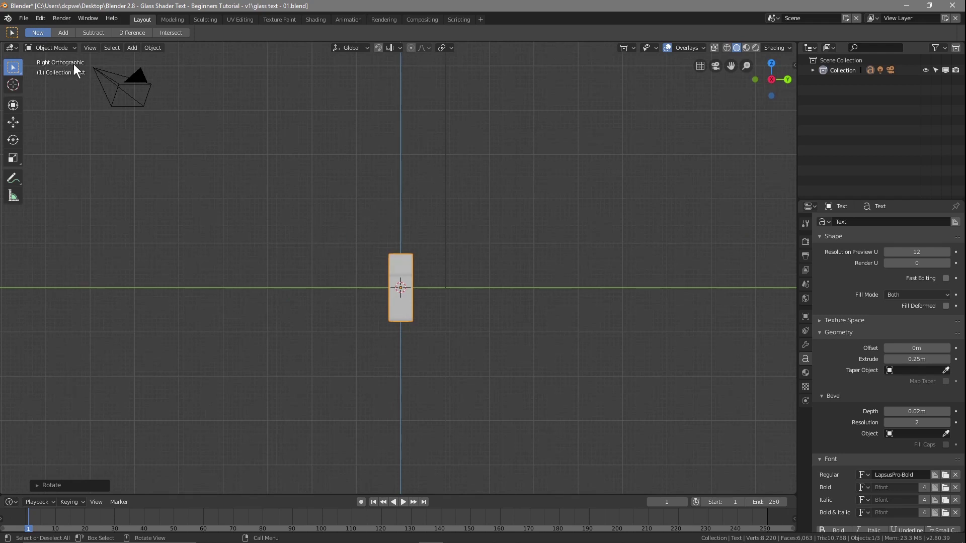
{"action": "left_click", "coordinate": [10, 121]}
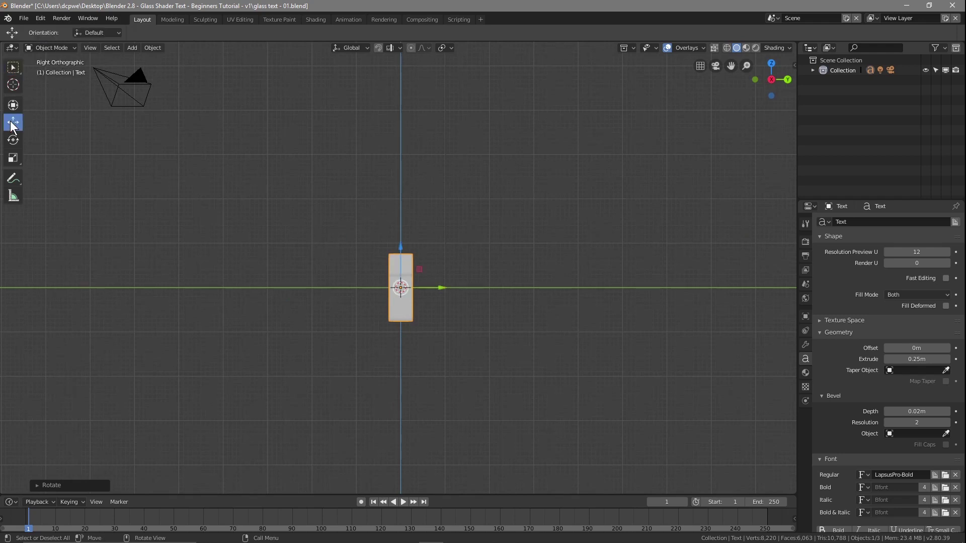
{"action": "scroll", "coordinate": [406, 290], "scroll_direction": "up", "scroll_amount": 6}
{"action": "left_click_drag", "start_coordinate": [409, 300], "coordinate": [392, 160]}
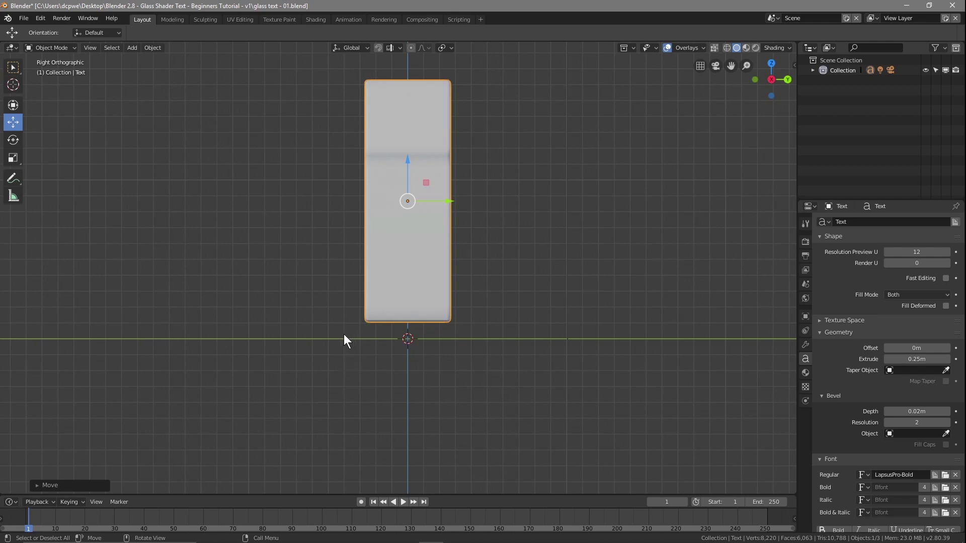
{"action": "middle_click_drag", "start_coordinate": [194, 235], "coordinate": [394, 273]}
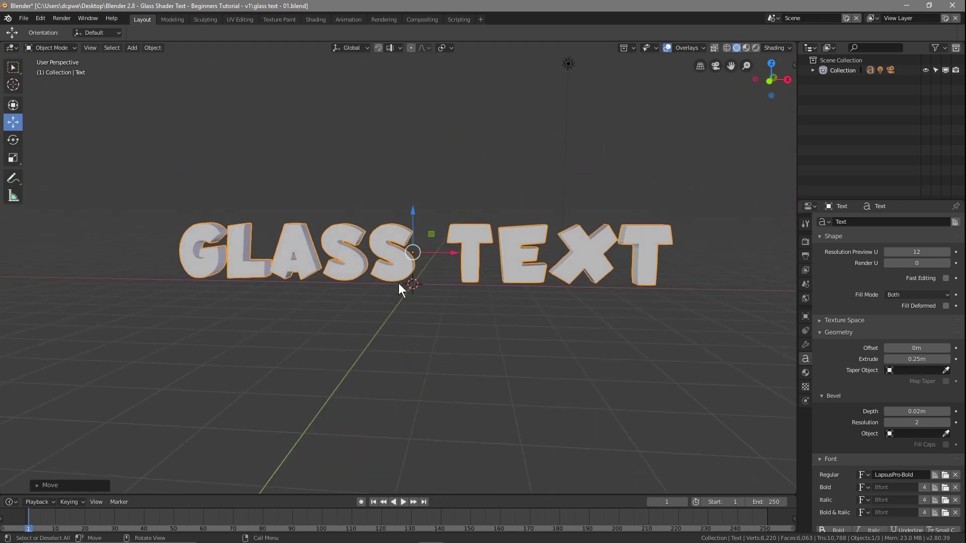
Duplicate the text object in place and, in the top view, move the copy about 0.67 m along Y behind the original.
{"action": "key", "text": "KP_7"}
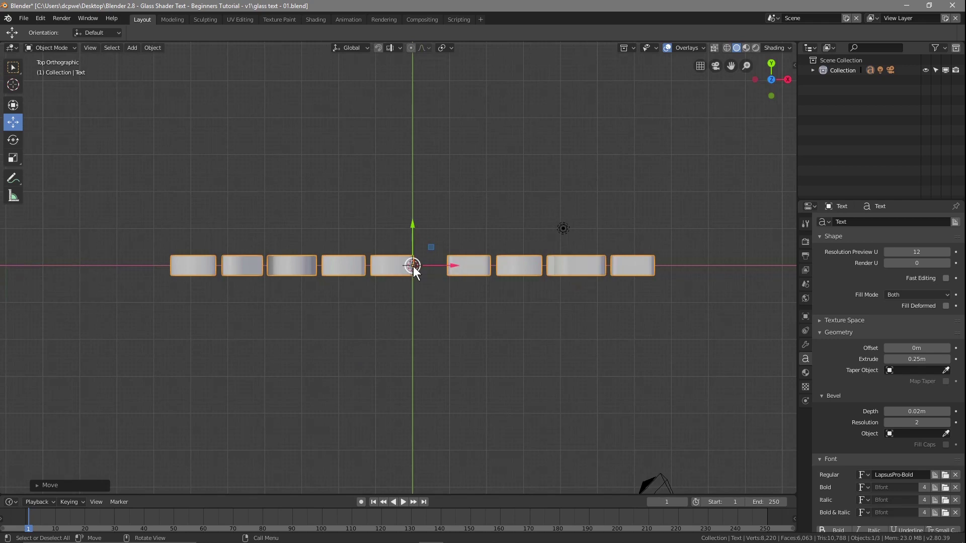
{"action": "left_click", "coordinate": [813, 69]}
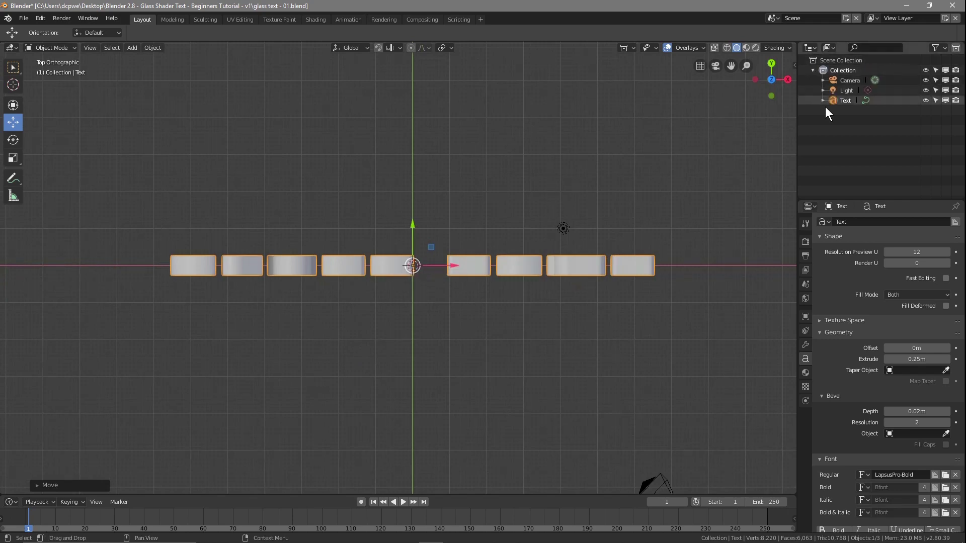
{"action": "left_click", "coordinate": [843, 101]}
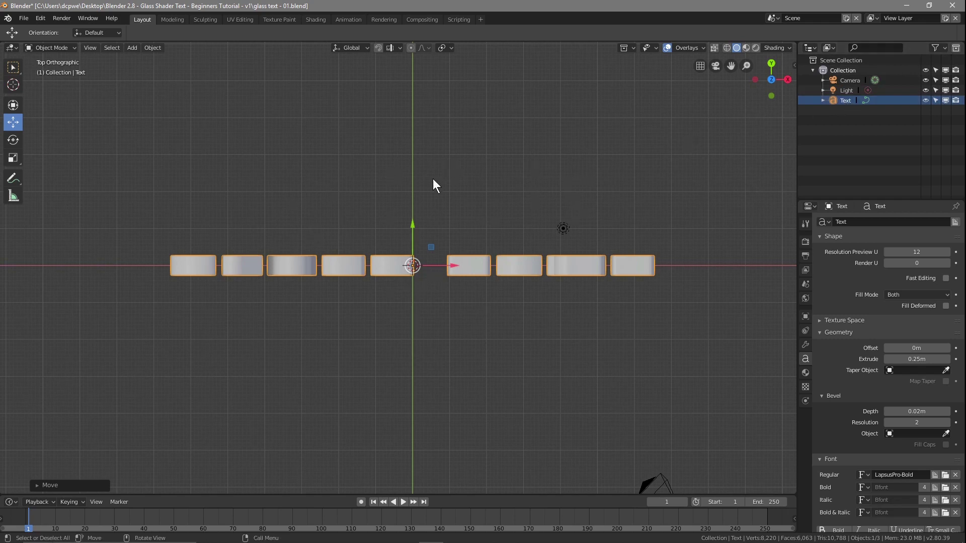
{"action": "key", "text": "shift+d"}
{"action": "right_click", "coordinate": [462, 175]}
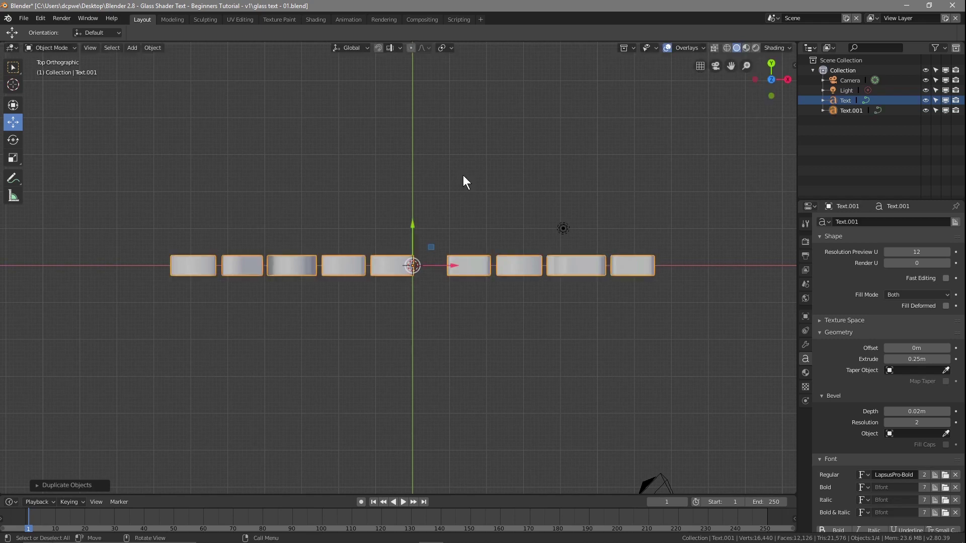
{"action": "left_click_drag", "start_coordinate": [413, 228], "coordinate": [412, 202]}
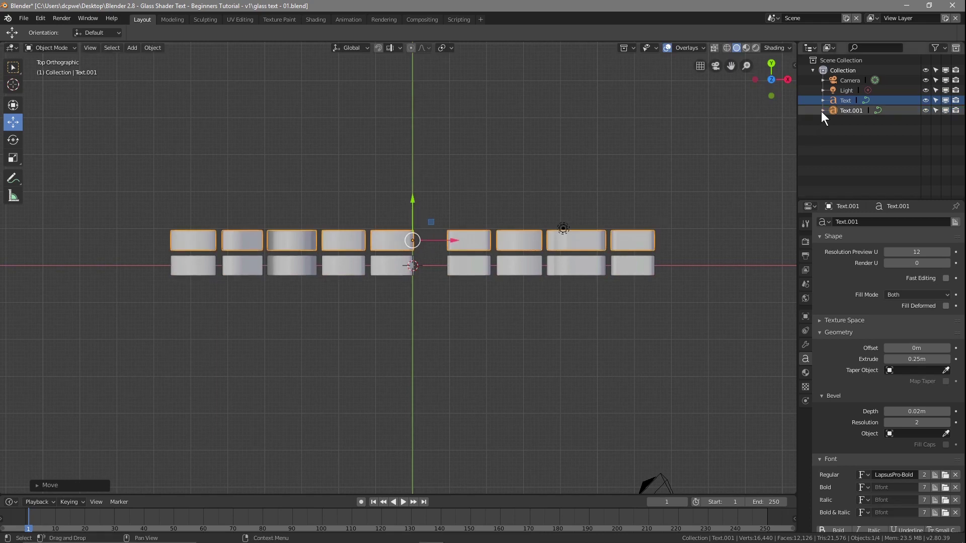
Rename the original text object "Text Glass" and its duplicate "Text Metal".
{"action": "left_click", "coordinate": [846, 101]}
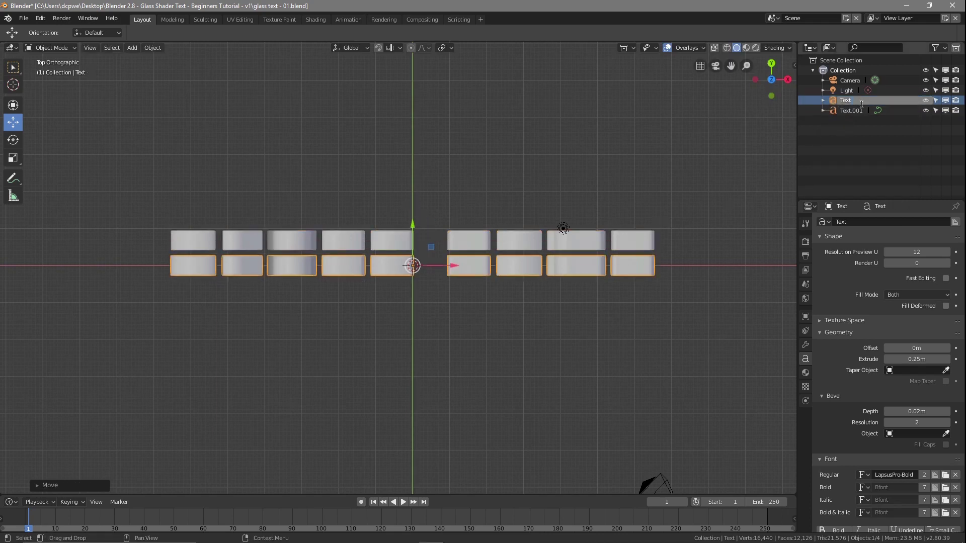
{"action": "type", "text": "Glass"}
{"action": "key", "text": "Return"}
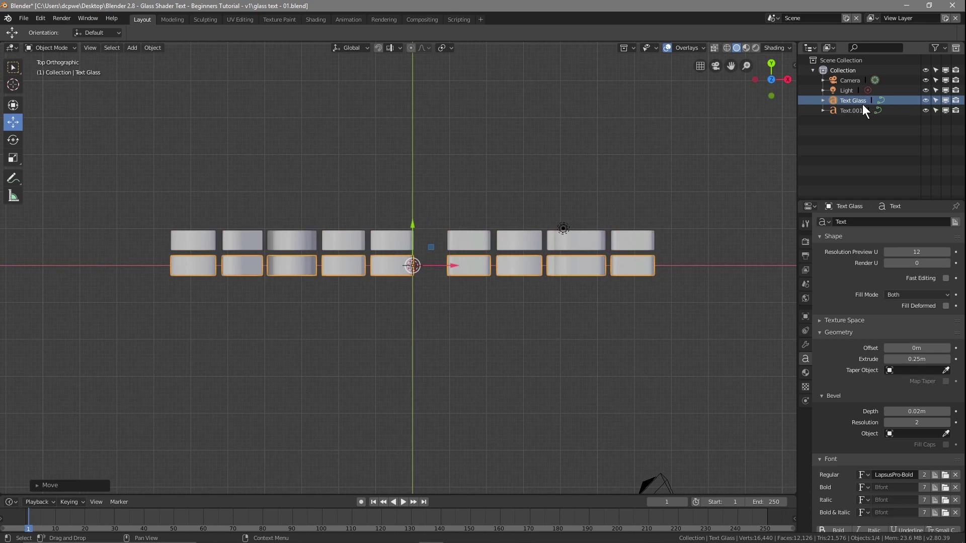
{"action": "double_click", "coordinate": [850, 110]}
{"action": "left_click_drag", "start_coordinate": [851, 111], "coordinate": [891, 113]}
{"action": "type", "text": "Meta"}
{"action": "key", "text": "Return"}
{"action": "key", "text": "Return"}
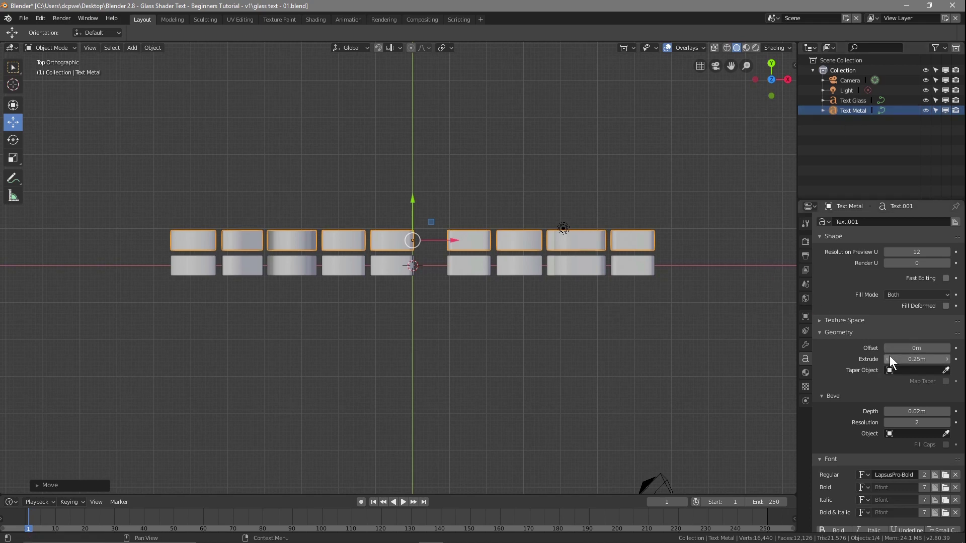
Reduce the extrude of Text Metal to 0.05 m.
{"action": "left_click_drag", "start_coordinate": [916, 358], "coordinate": [885, 361]}
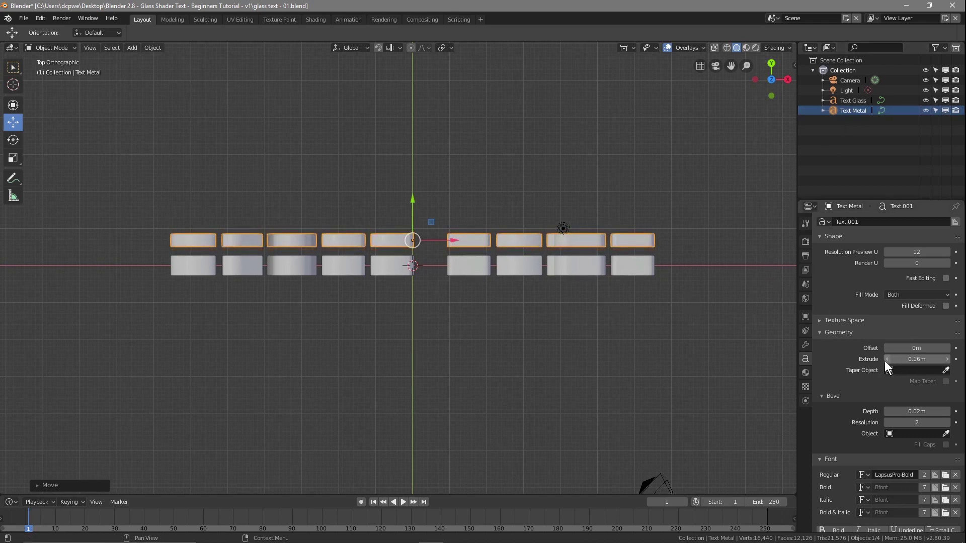
{"action": "left_click", "coordinate": [885, 361]}
{"action": "left_click", "coordinate": [885, 361]}
{"action": "left_click", "coordinate": [884, 360]}
{"action": "left_click", "coordinate": [884, 361]}
{"action": "left_click", "coordinate": [885, 361]}
{"action": "left_click", "coordinate": [885, 361]}
{"action": "left_click", "coordinate": [884, 361]}
{"action": "left_click", "coordinate": [884, 360]}
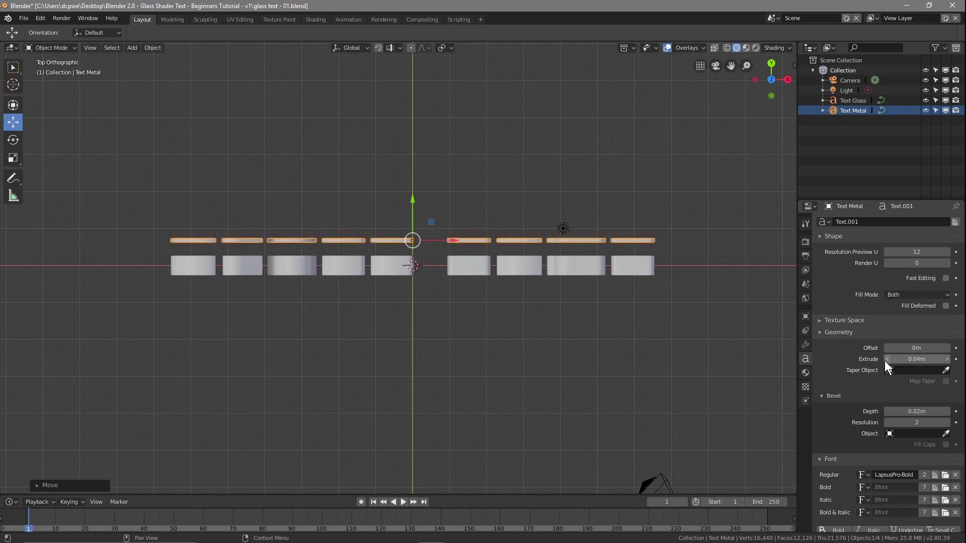
{"action": "left_click", "coordinate": [946, 360]}
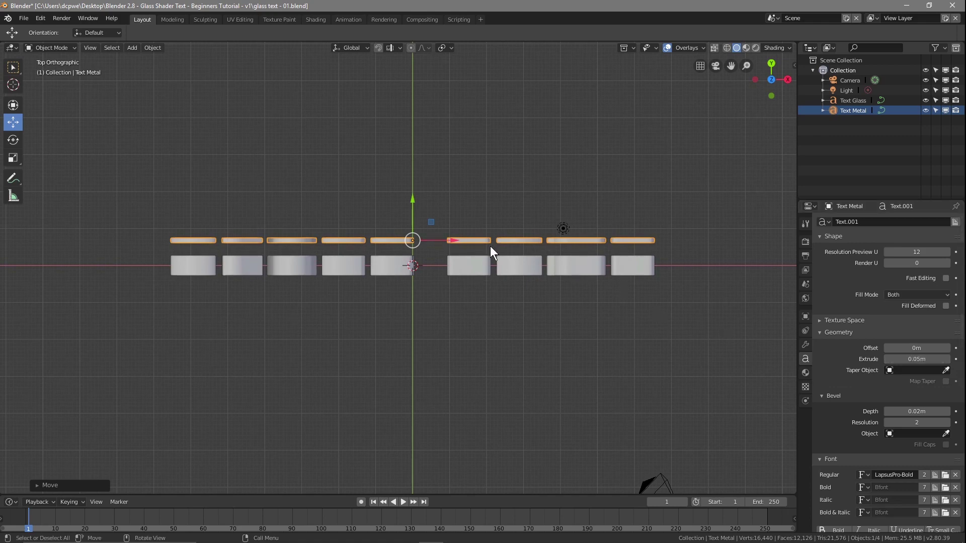
Move Text Metal about 0.67 m back along Y to the middle of Text Glass's thickness, and check the fit from several angles.
{"action": "scroll", "coordinate": [474, 274], "scroll_direction": "up", "scroll_amount": 6}
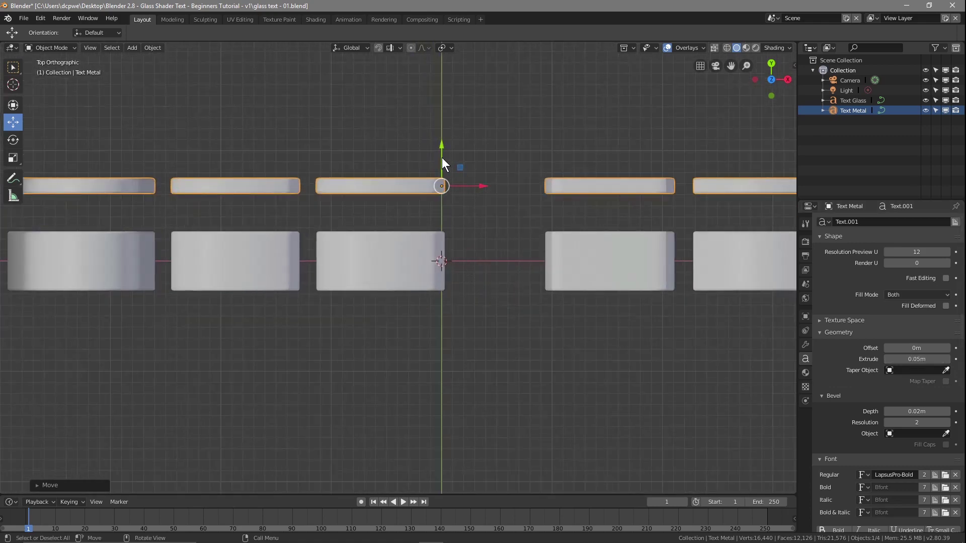
{"action": "key", "text": "g"}
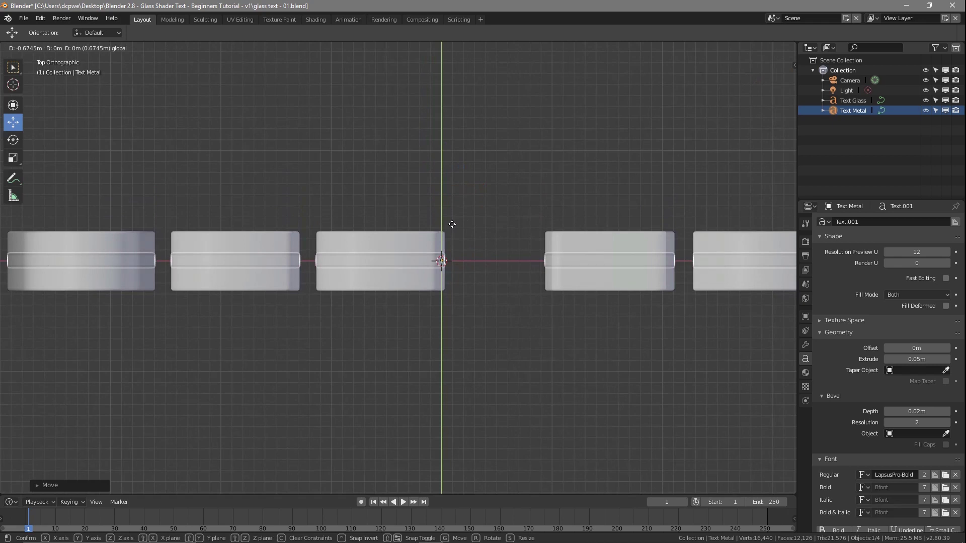
{"action": "left_click", "coordinate": [452, 224]}
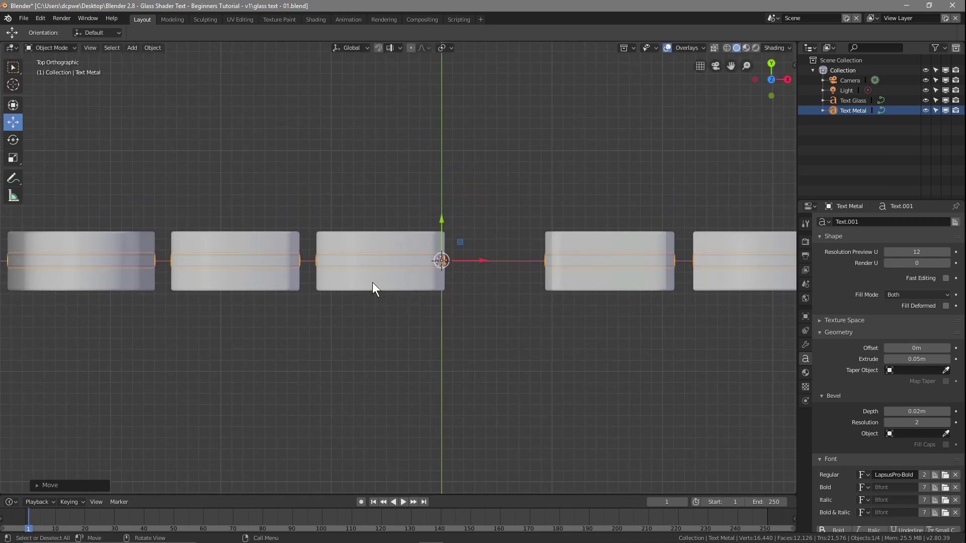
{"action": "middle_click_drag", "start_coordinate": [452, 393], "coordinate": [273, 278]}
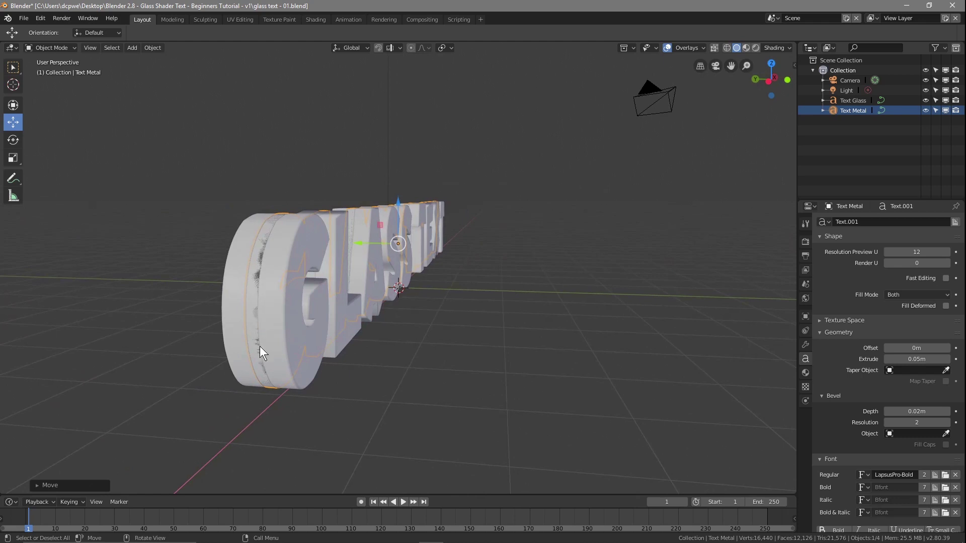
{"action": "middle_click_drag", "start_coordinate": [573, 368], "coordinate": [471, 419]}
{"action": "scroll", "coordinate": [444, 370], "scroll_direction": "down", "scroll_amount": 3}
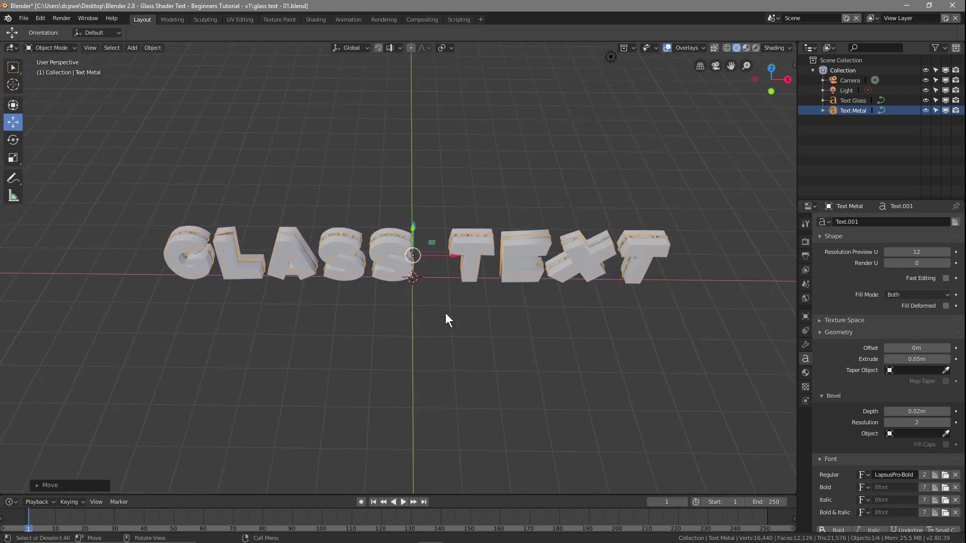
Convert the Text Glass object from text to a mesh.
{"action": "left_click", "coordinate": [854, 101]}
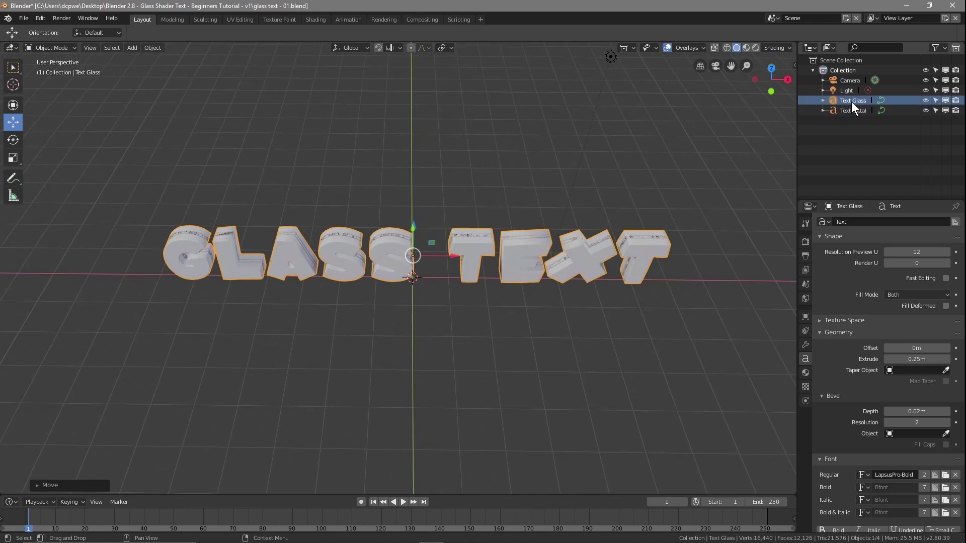
{"action": "left_click", "coordinate": [151, 48]}
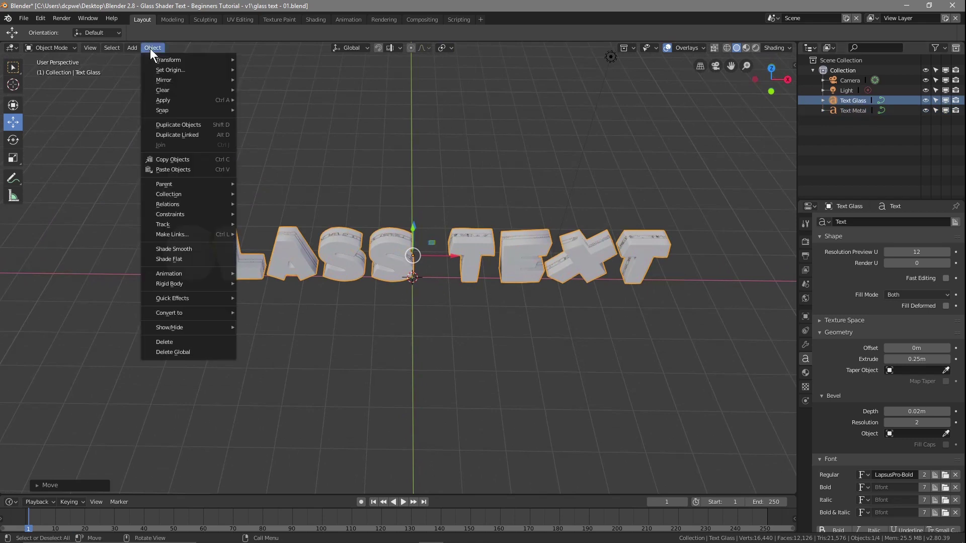
{"action": "left_click", "coordinate": [201, 317]}
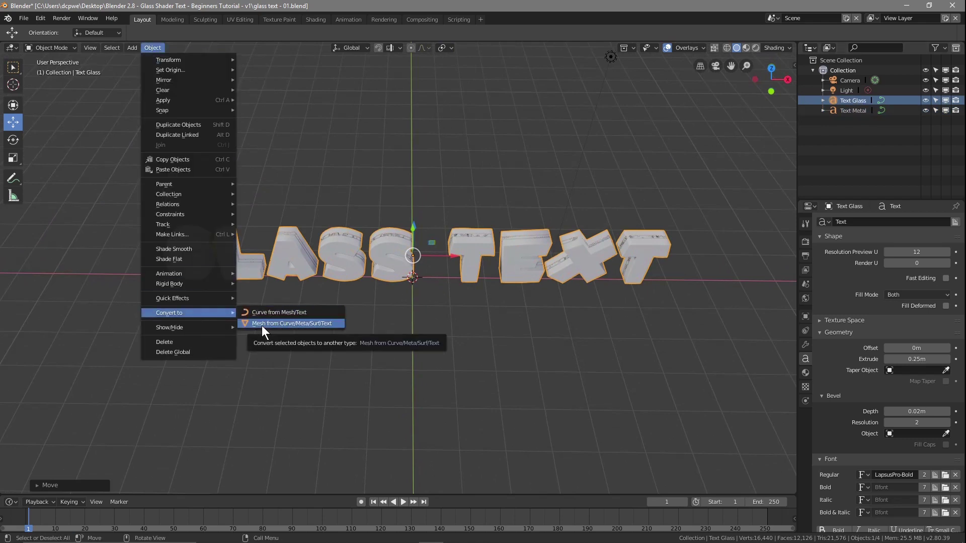
{"action": "left_click", "coordinate": [262, 324]}
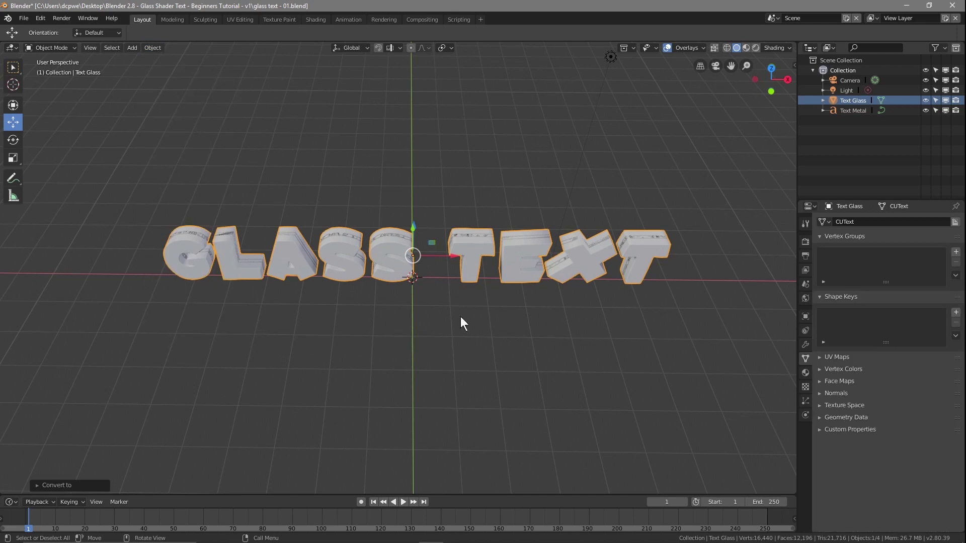
Convert the Text Metal object from text to a mesh.
{"action": "left_click", "coordinate": [846, 108]}
{"action": "left_click", "coordinate": [153, 47]}
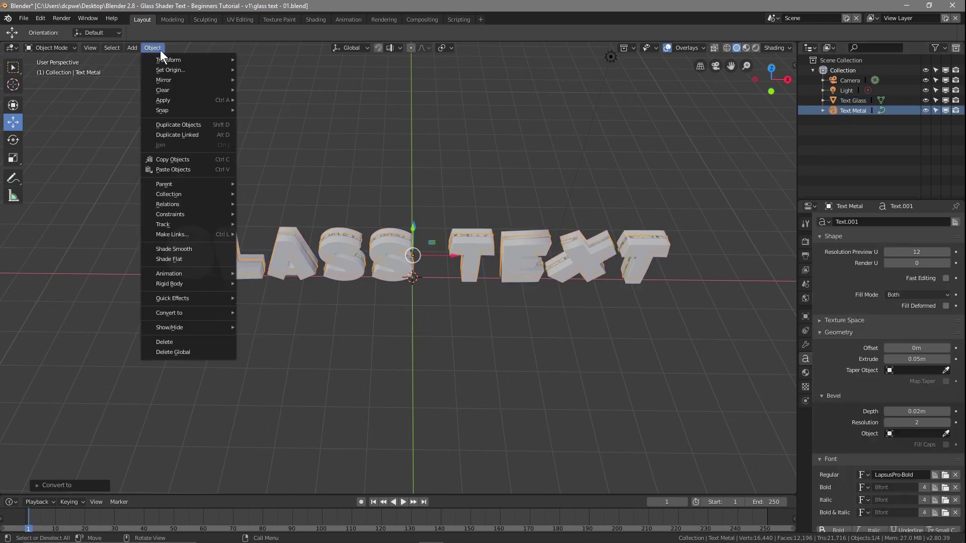
{"action": "mouse_move", "coordinate": [185, 313]}
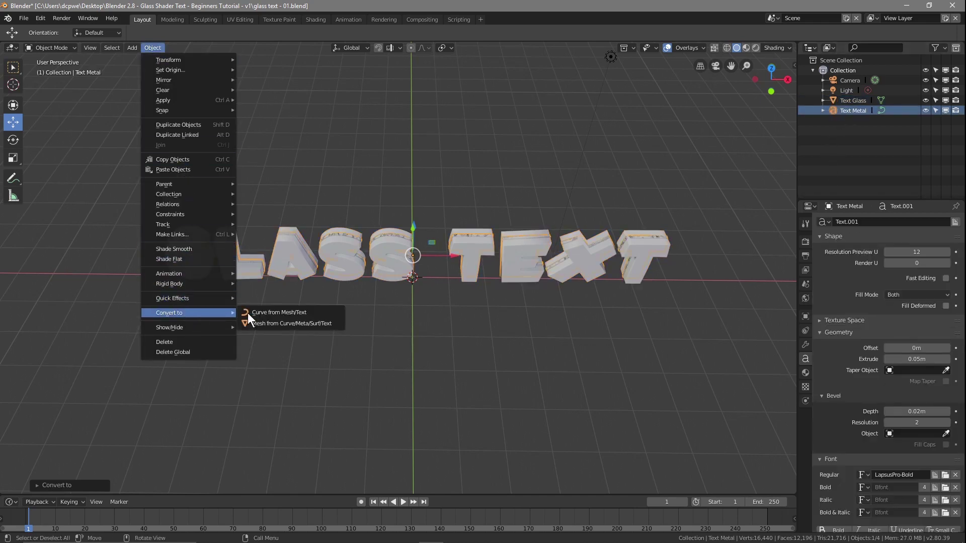
{"action": "left_click", "coordinate": [280, 325]}
Look through the camera at the text from slightly above, and move the camera back to Y -17.341 m.
{"action": "middle_click_drag", "start_coordinate": [435, 356], "coordinate": [411, 296]}
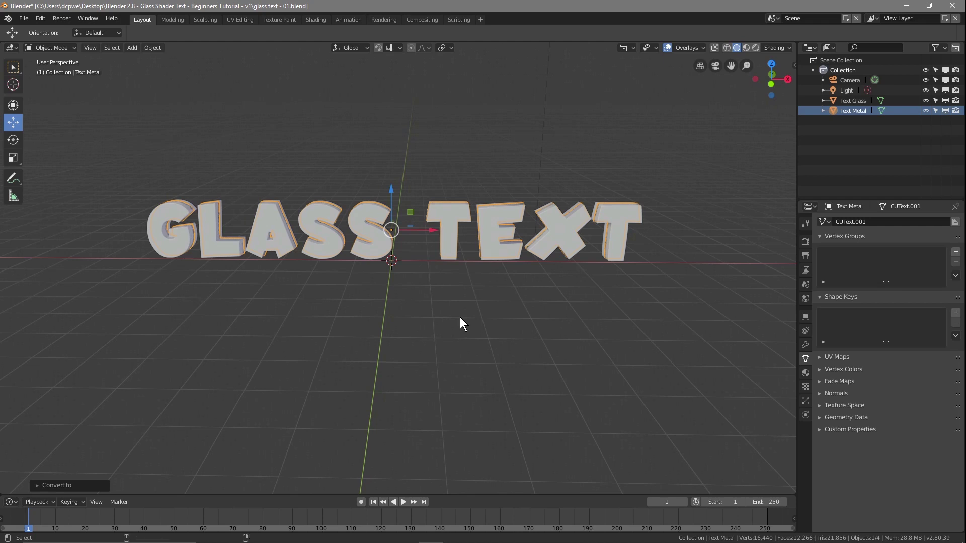
{"action": "key", "text": "KP_0"}
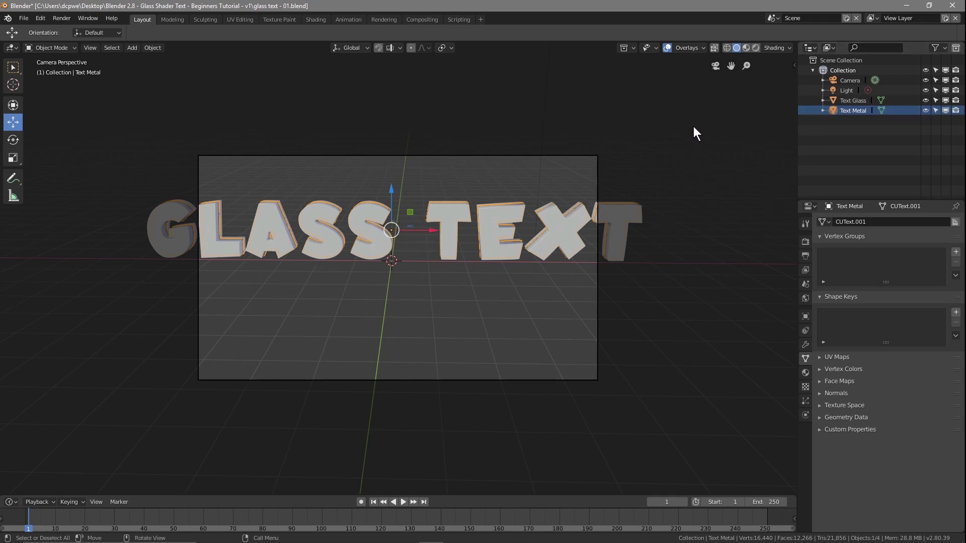
{"action": "left_click", "coordinate": [845, 81]}
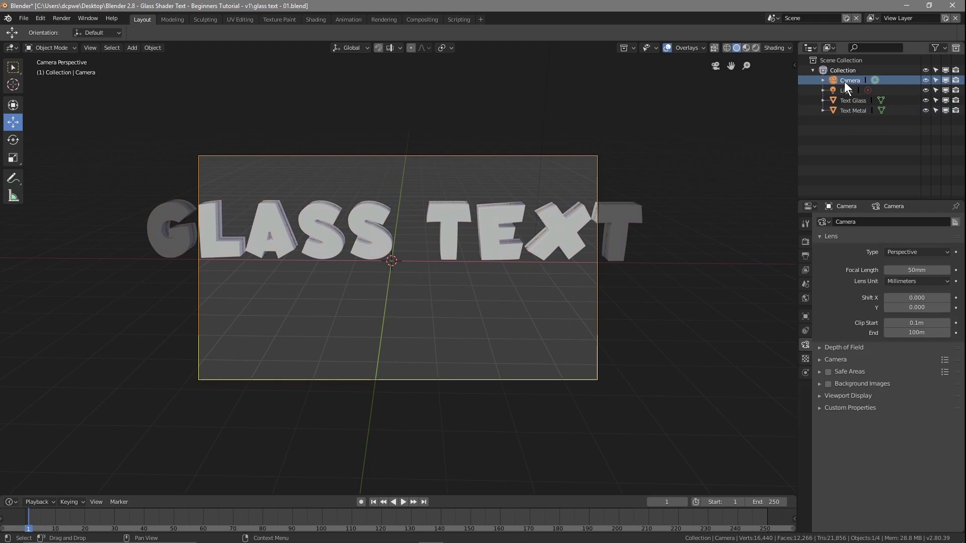
{"action": "left_click", "coordinate": [806, 313]}
{"action": "left_click_drag", "start_coordinate": [907, 260], "coordinate": [894, 240]}
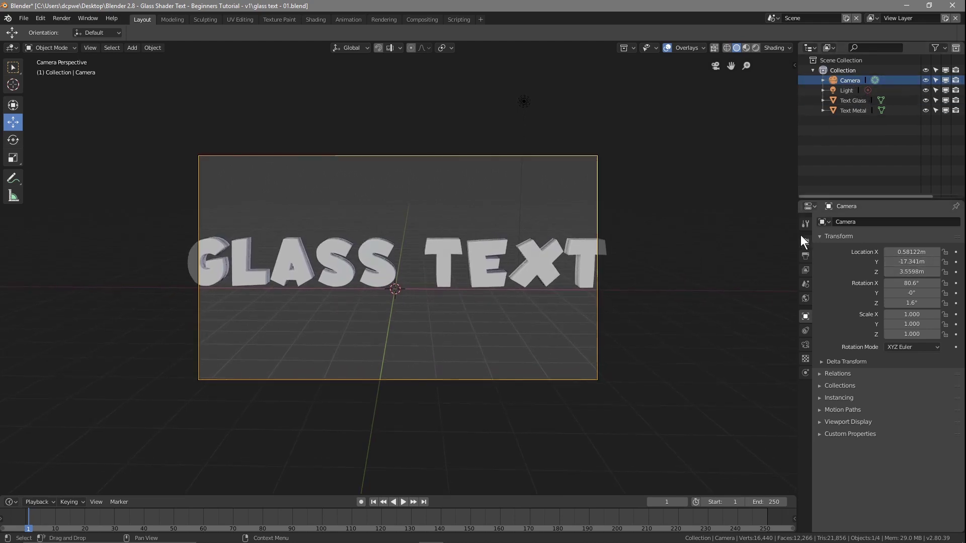
Set the camera's focal length to 40 mm and save the file.
{"action": "left_click", "coordinate": [806, 343]}
{"action": "left_click_drag", "start_coordinate": [917, 270], "coordinate": [871, 270]}
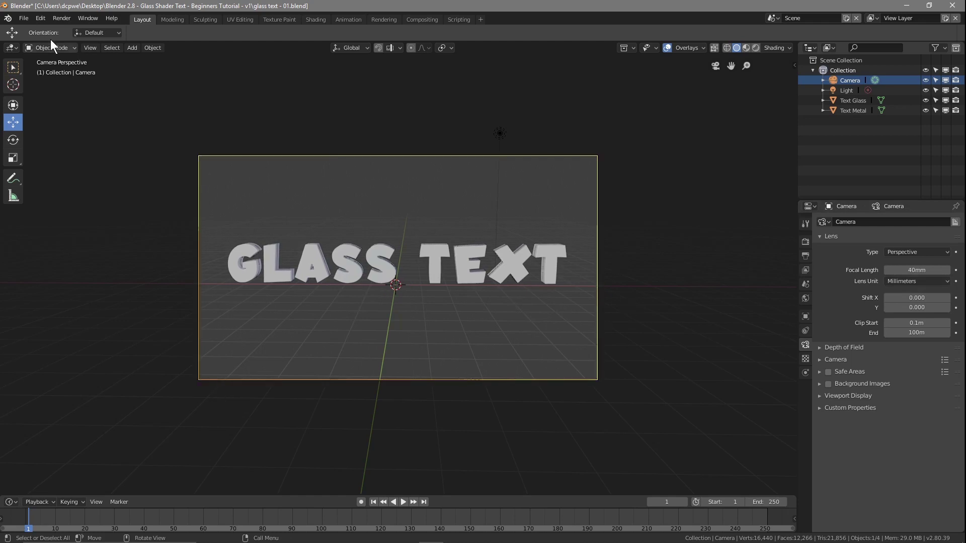
{"action": "left_click", "coordinate": [23, 18]}
{"action": "left_click", "coordinate": [39, 96]}
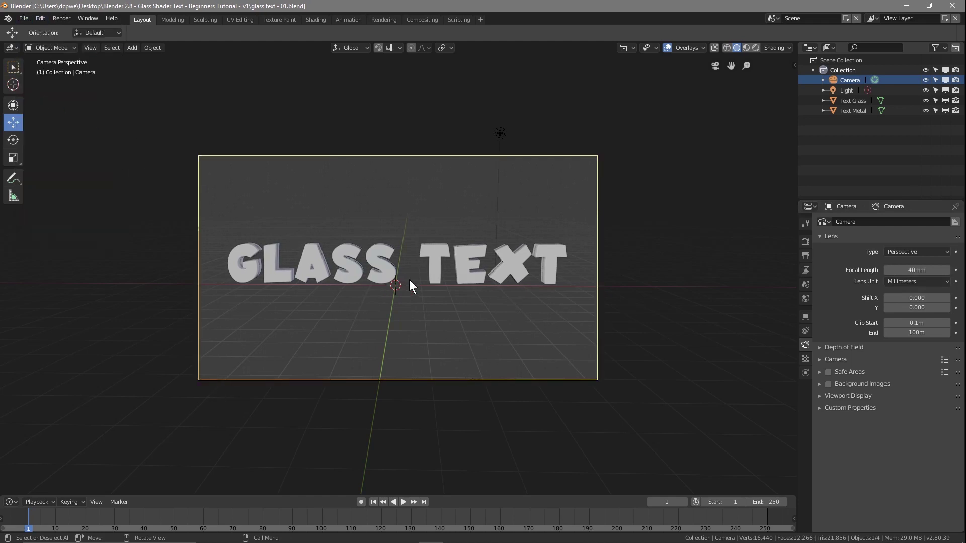
Select Text Glass, try rendered viewport shading, and switch the viewport to LookDev shading.
{"action": "middle_click_drag", "start_coordinate": [398, 264], "coordinate": [411, 255]}
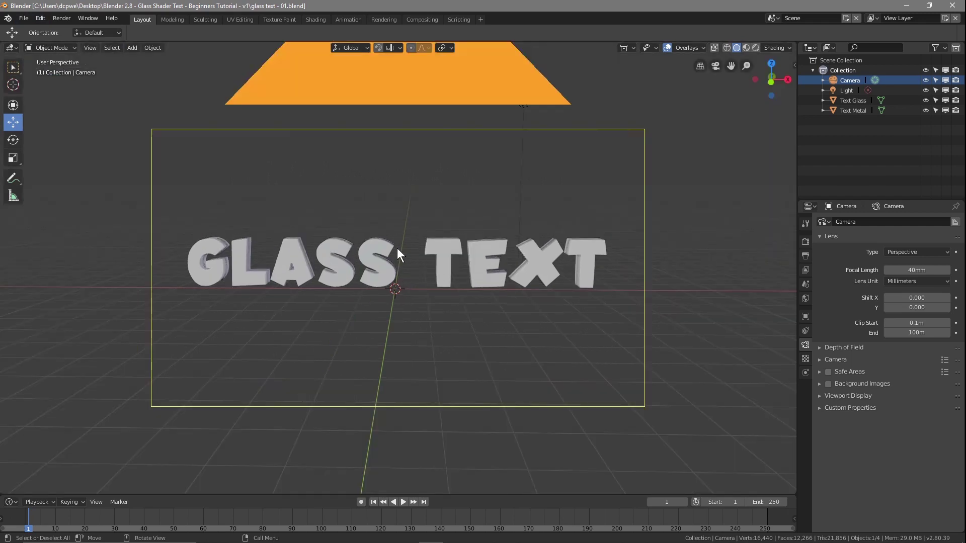
{"action": "middle_click_drag", "start_coordinate": [322, 260], "coordinate": [394, 271]}
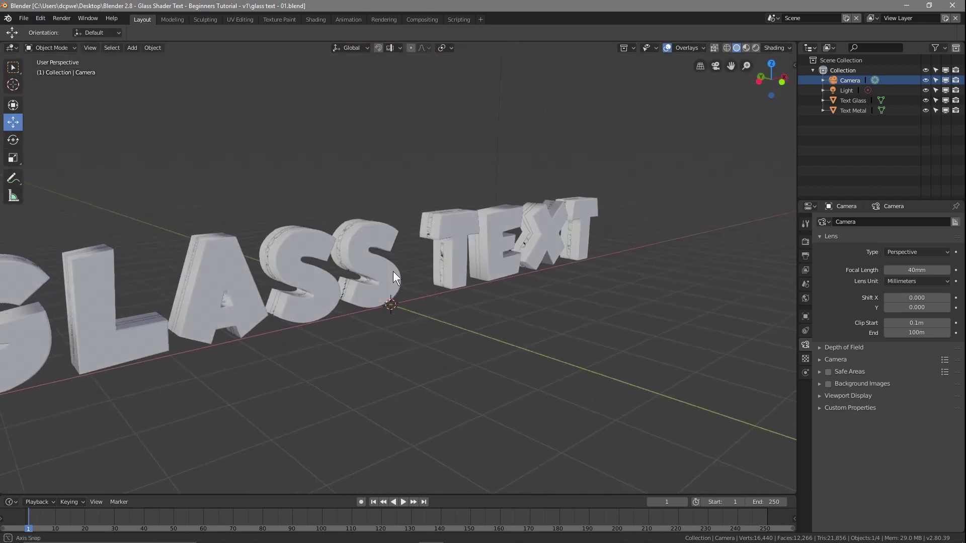
{"action": "left_click", "coordinate": [852, 102]}
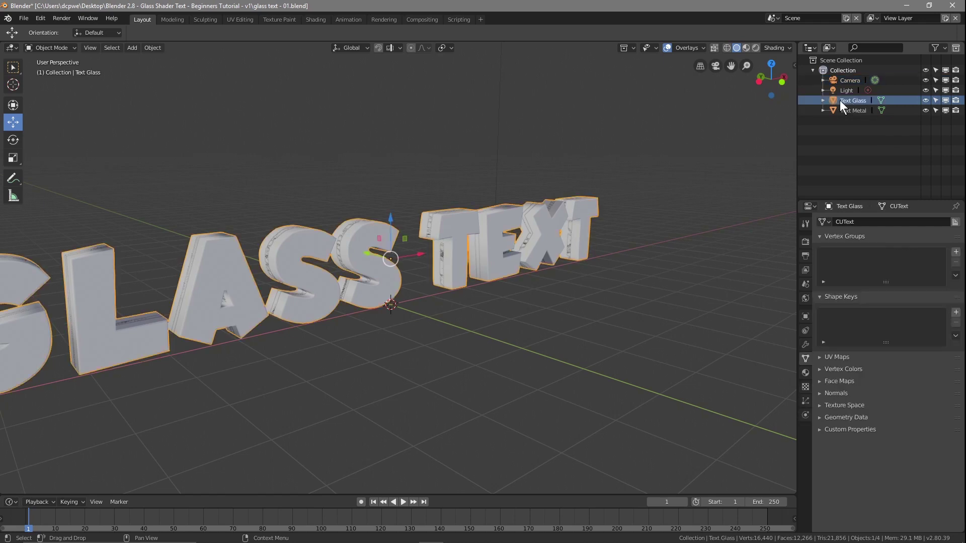
{"action": "left_click", "coordinate": [756, 48]}
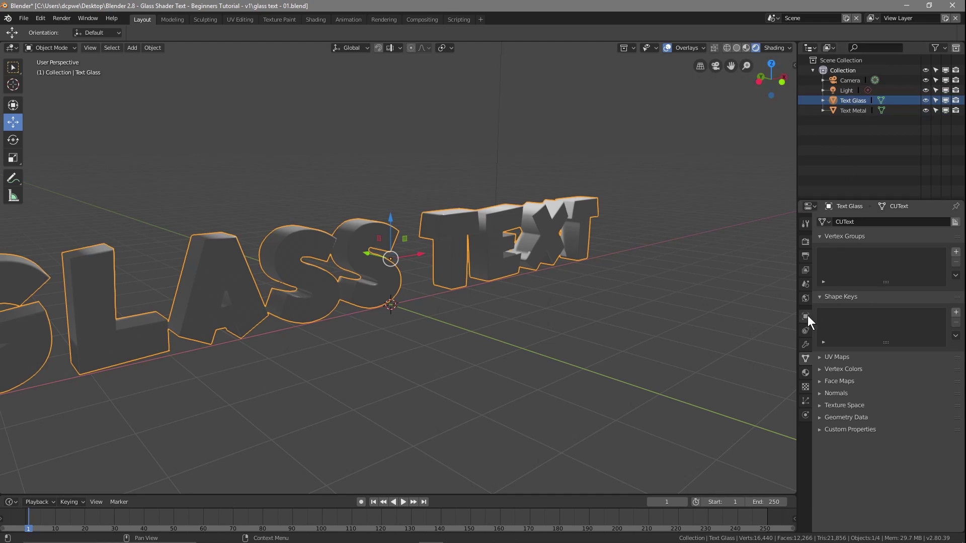
{"action": "left_click", "coordinate": [746, 47]}
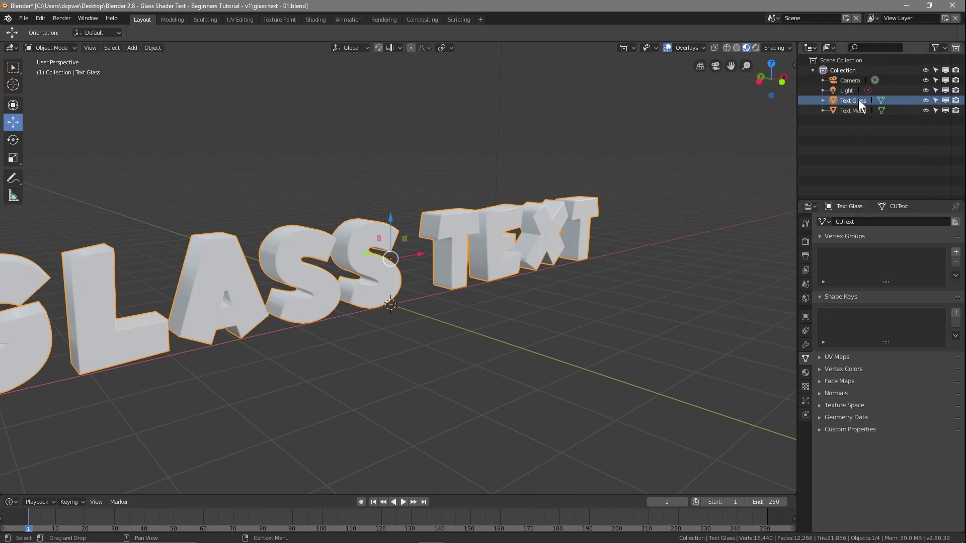
Give Text Glass a new material with a Glass BSDF surface and a roughness of 0.
{"action": "left_click", "coordinate": [803, 376]}
{"action": "left_click", "coordinate": [886, 272]}
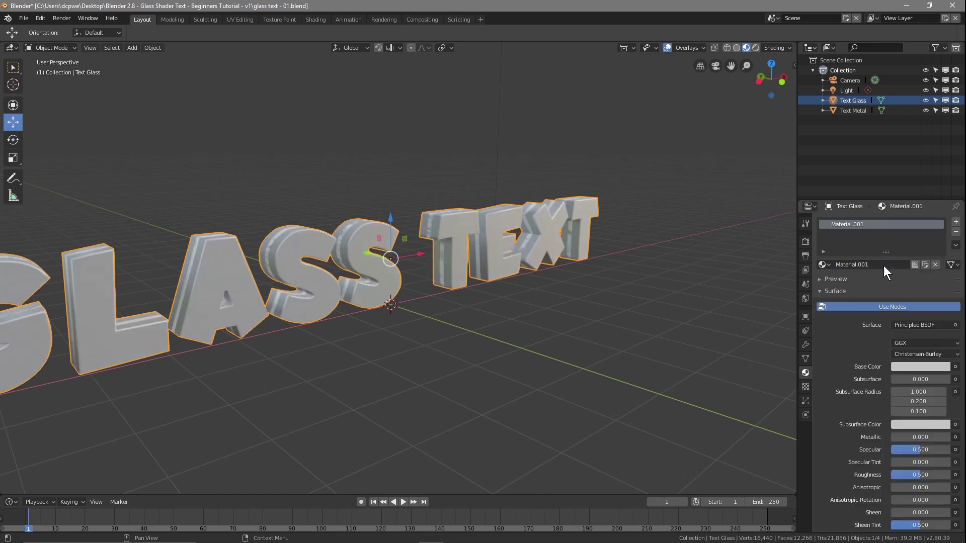
{"action": "left_click", "coordinate": [902, 325]}
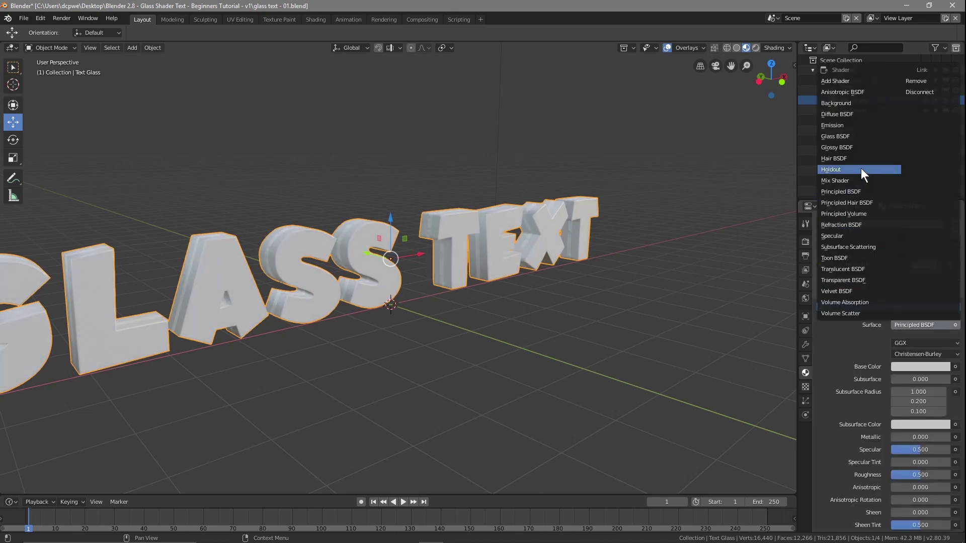
{"action": "left_click", "coordinate": [842, 135]}
{"action": "mouse_move", "coordinate": [456, 309]}
{"action": "middle_mouse_down"}
{"action": "mouse_move", "coordinate": [434, 309]}
{"action": "mouse_move", "coordinate": [442, 309]}
{"action": "middle_mouse_up"}
{"action": "middle_click_drag", "start_coordinate": [532, 310], "coordinate": [513, 315]}
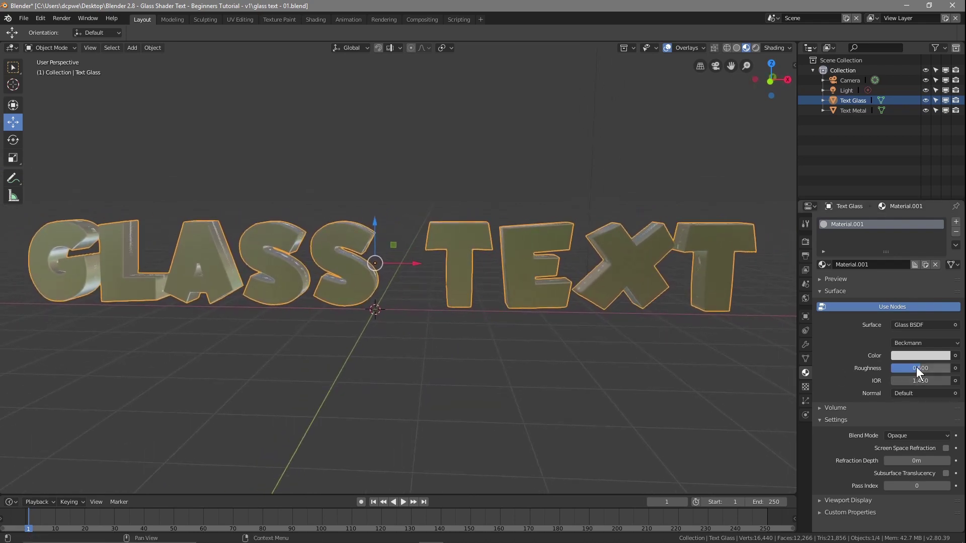
{"action": "left_click_drag", "start_coordinate": [922, 368], "coordinate": [890, 367]}
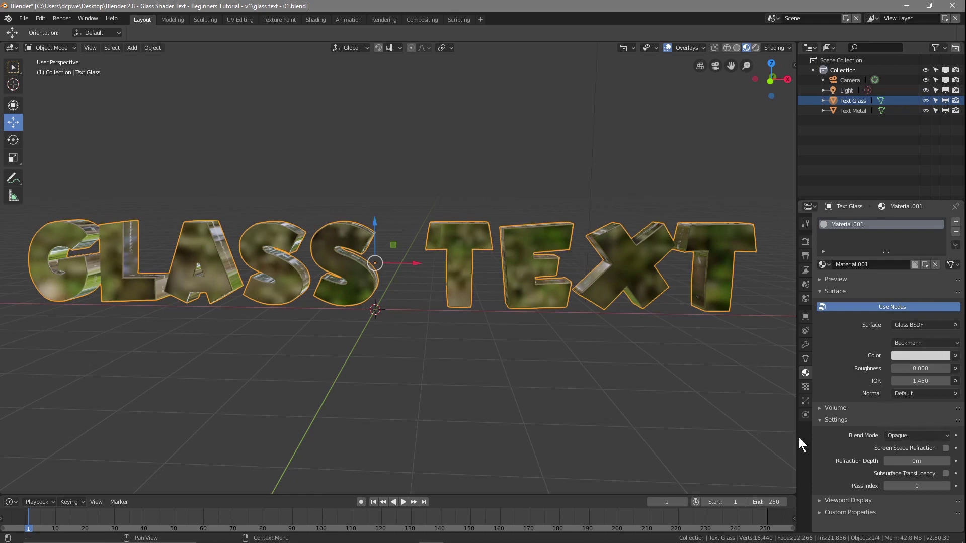
Give Text Metal a new Principled BSDF material with Metallic 1.000 and Roughness 0.000.
{"action": "left_click", "coordinate": [843, 111]}
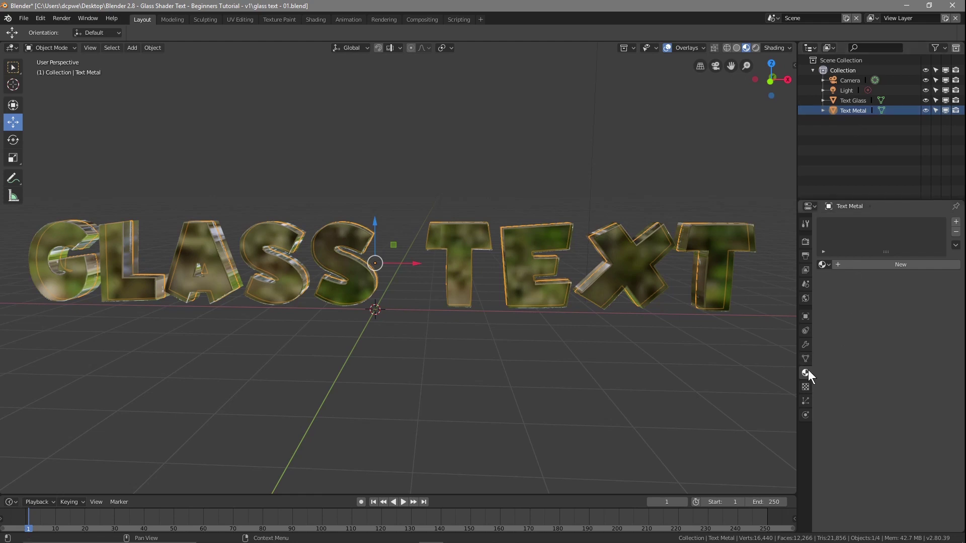
{"action": "left_click", "coordinate": [901, 264]}
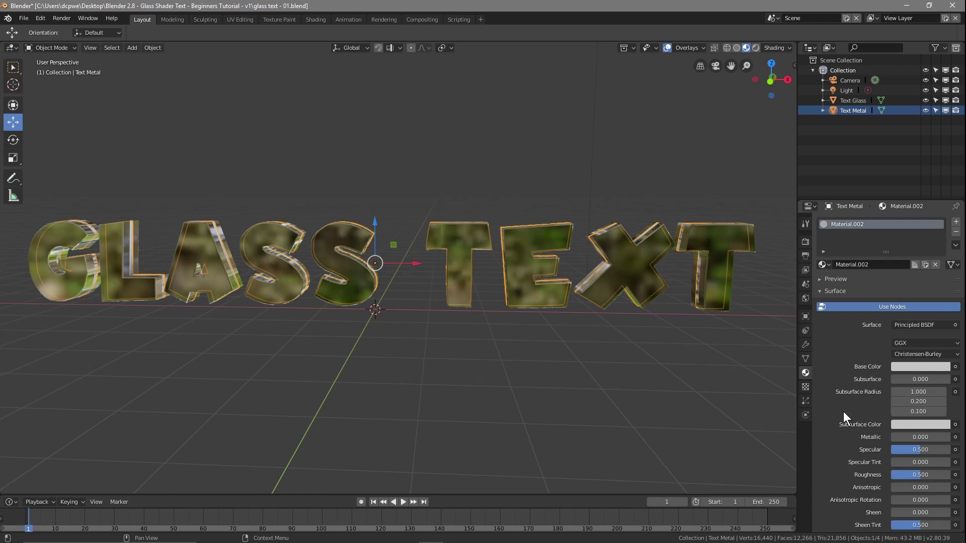
{"action": "scroll", "coordinate": [845, 413], "scroll_direction": "down", "scroll_amount": 2}
{"action": "left_click_drag", "start_coordinate": [894, 399], "coordinate": [951, 400]}
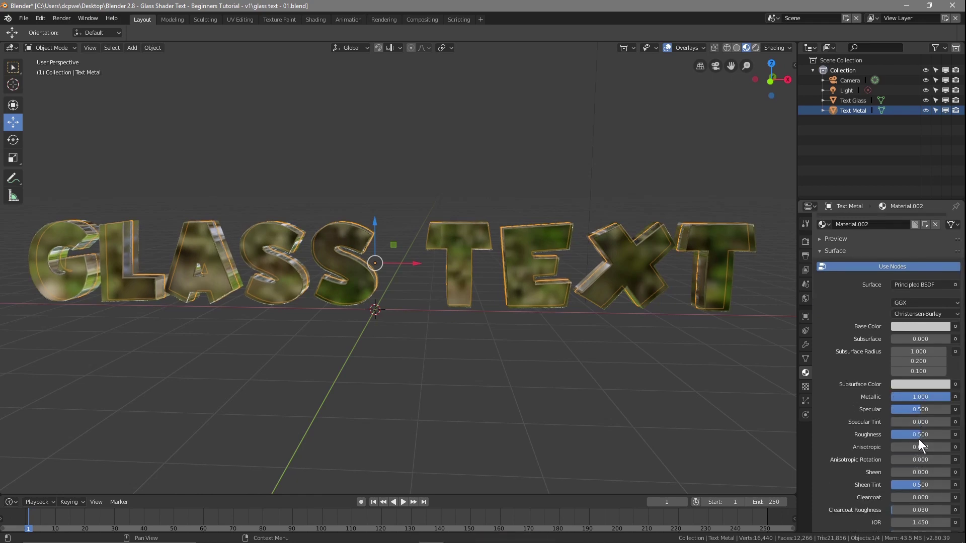
{"action": "left_click_drag", "start_coordinate": [920, 436], "coordinate": [888, 436]}
Set the Text Metal material's base color to deep blue and inspect the letters from the side and the front.
{"action": "left_click", "coordinate": [911, 325]}
{"action": "mouse_move", "coordinate": [907, 230]}
{"action": "left_mouse_down"}
{"action": "mouse_move", "coordinate": [932, 234]}
{"action": "mouse_move", "coordinate": [929, 198]}
{"action": "left_mouse_up"}
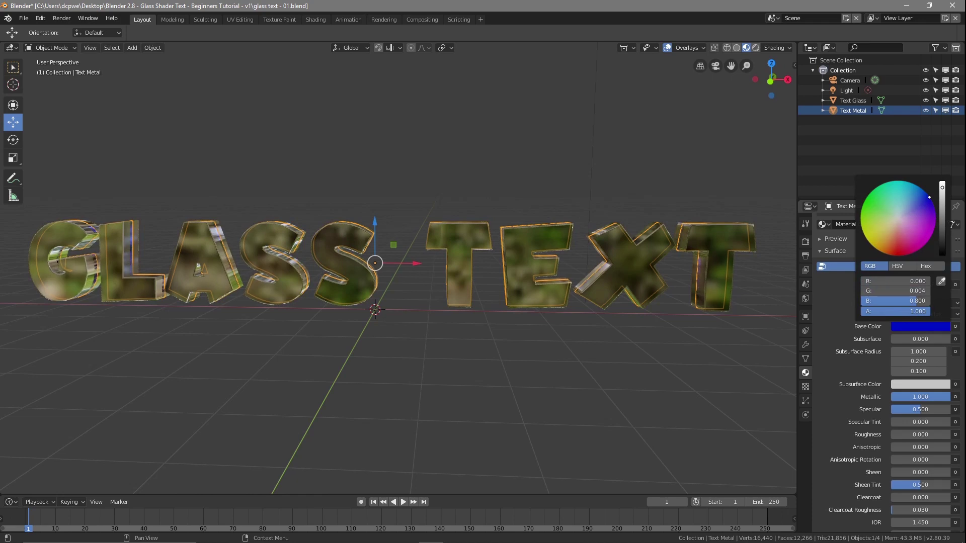
{"action": "left_click_drag", "start_coordinate": [933, 202], "coordinate": [931, 200]}
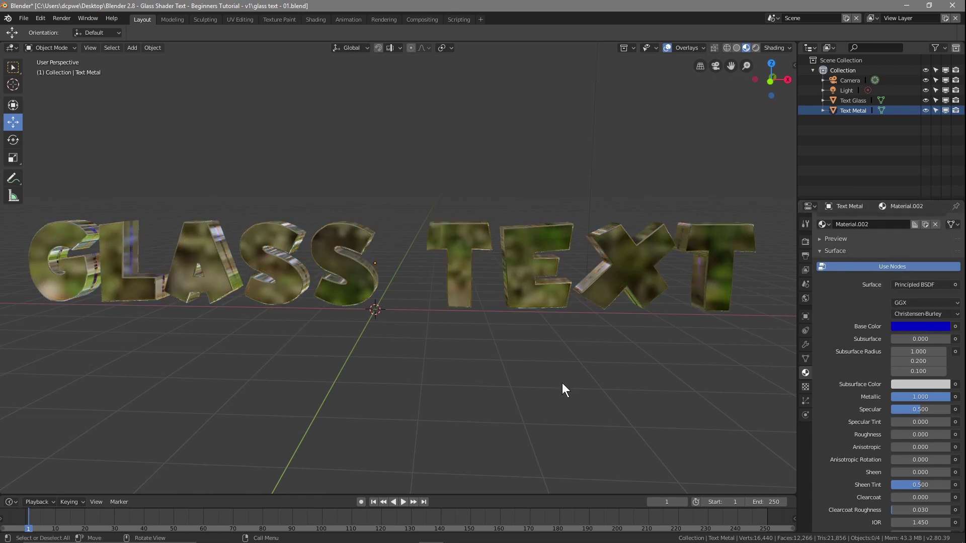
{"action": "middle_click_drag", "start_coordinate": [327, 335], "coordinate": [361, 334]}
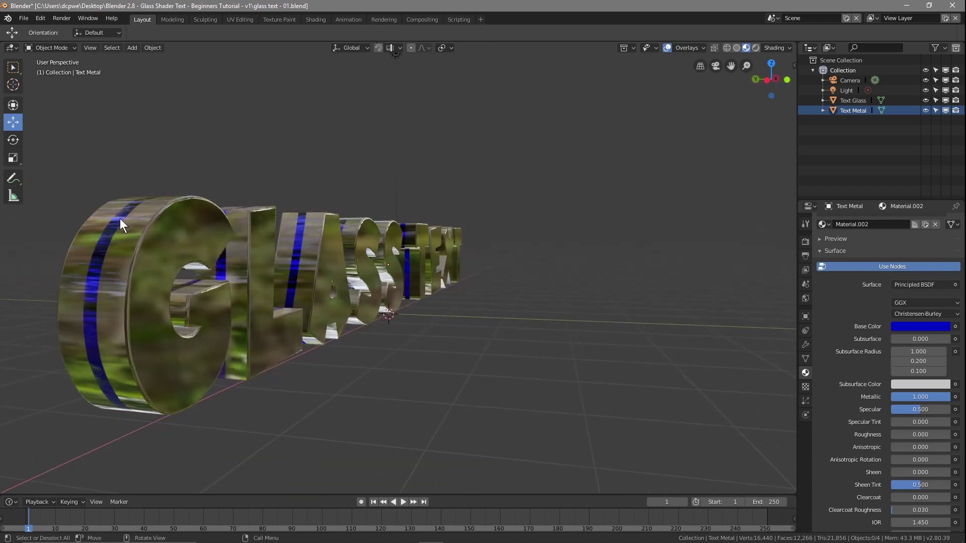
{"action": "middle_click_drag", "start_coordinate": [504, 358], "coordinate": [528, 377]}
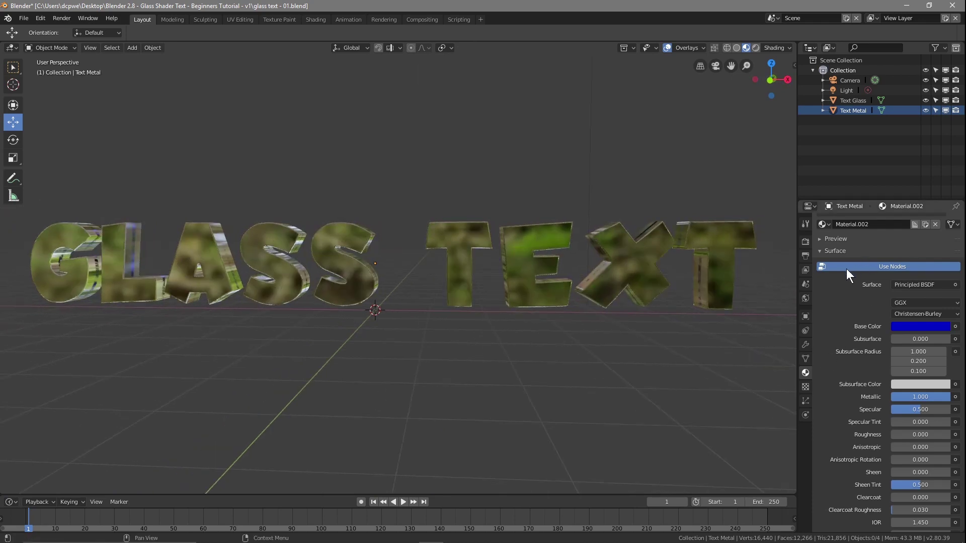
Enable Eevee's Volumetric and Screen Space Reflections, with Refraction on, Half Res Trace off and Trace Precision at 1.000.
{"action": "left_click", "coordinate": [803, 240]}
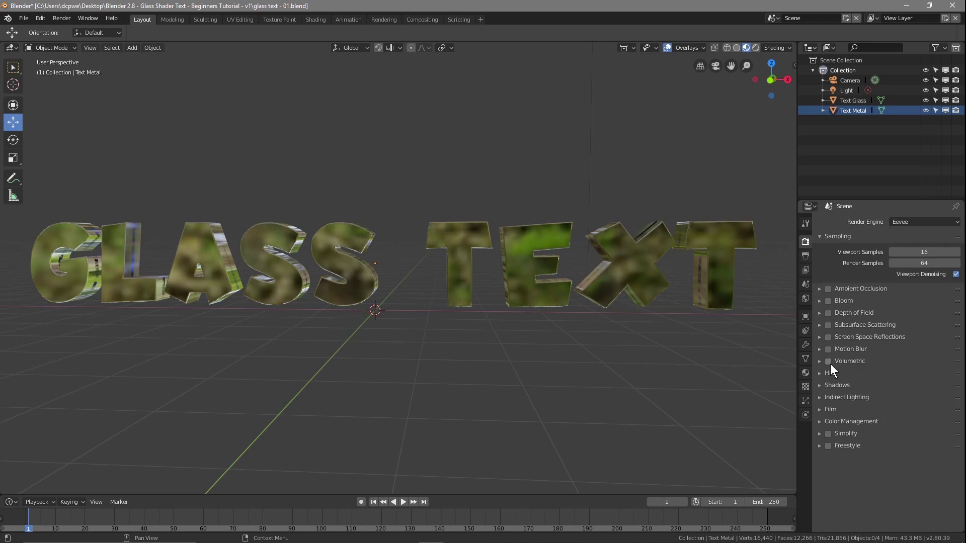
{"action": "left_click", "coordinate": [828, 337]}
{"action": "left_click", "coordinate": [819, 337]}
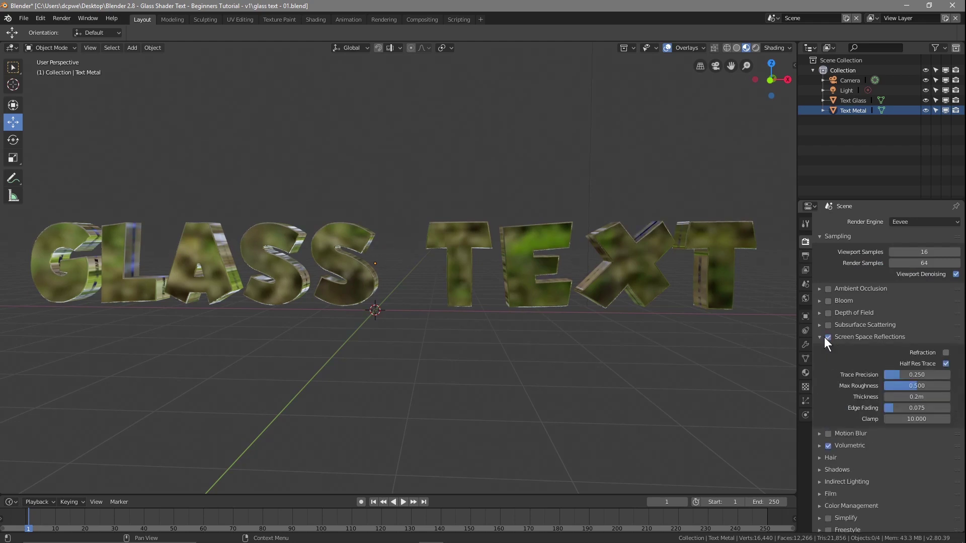
{"action": "left_click", "coordinate": [946, 353]}
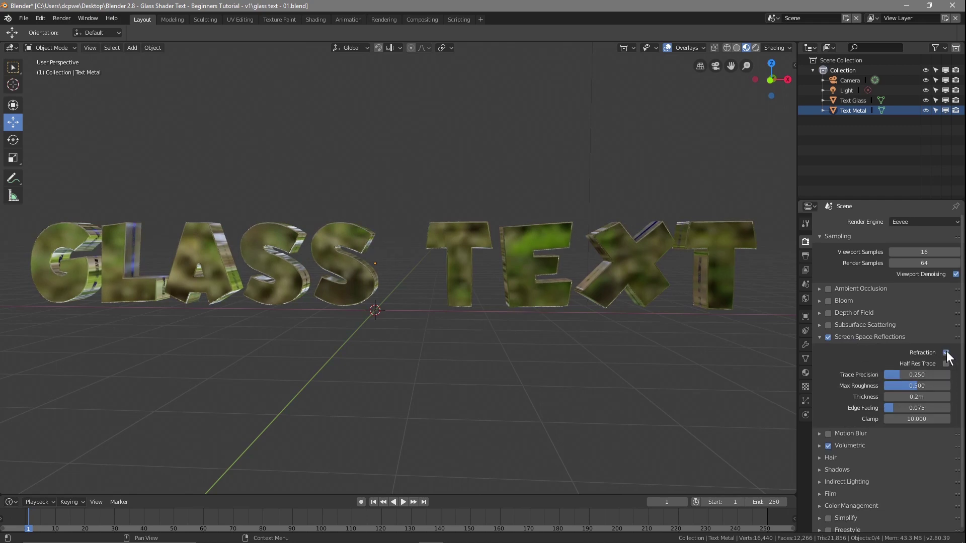
{"action": "left_click_drag", "start_coordinate": [896, 376], "coordinate": [951, 379]}
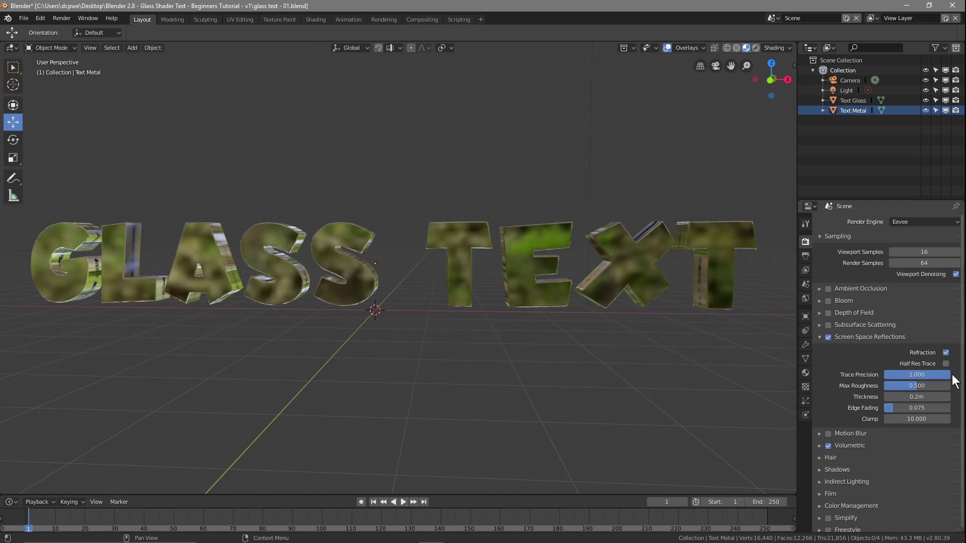
Enable Screen Space Refraction in the Text Glass material's settings.
{"action": "left_click", "coordinate": [853, 101]}
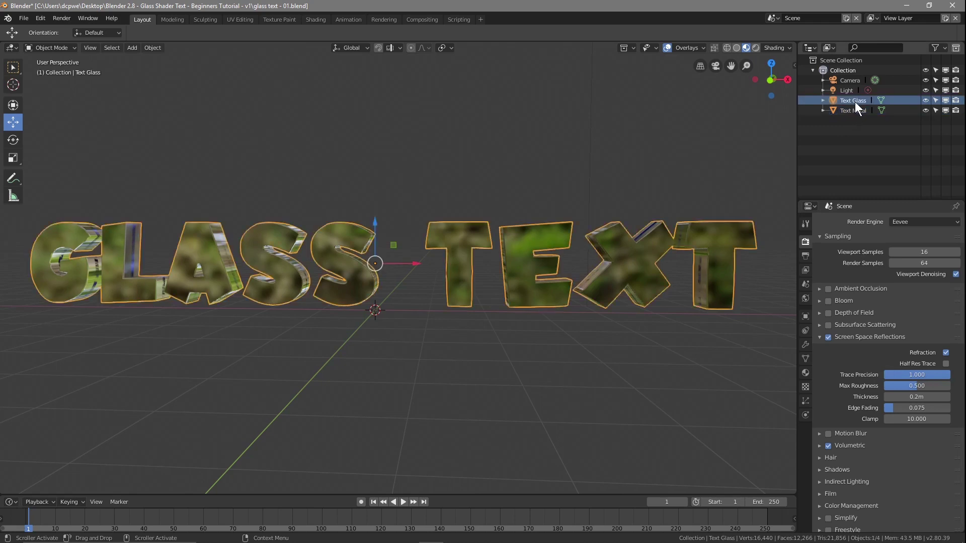
{"action": "left_click", "coordinate": [805, 373]}
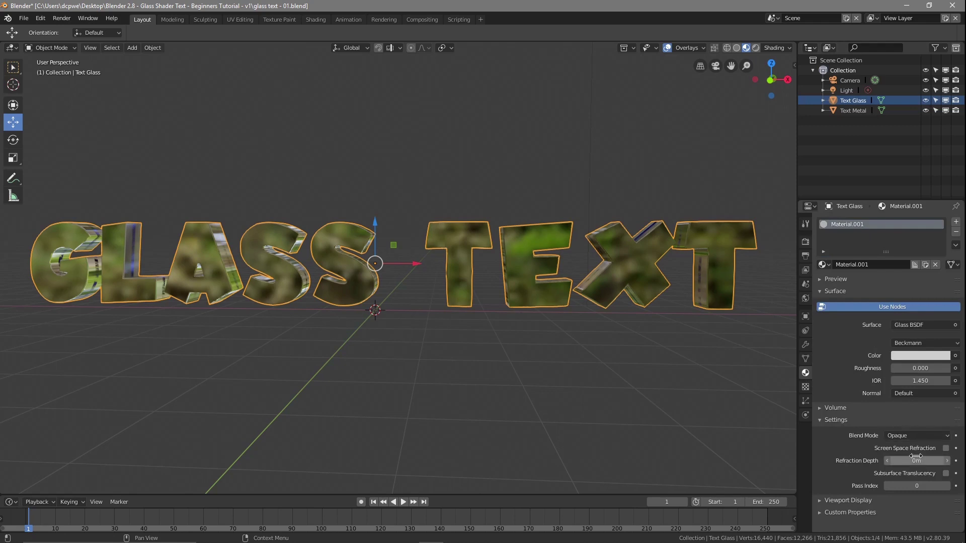
{"action": "left_click", "coordinate": [946, 449]}
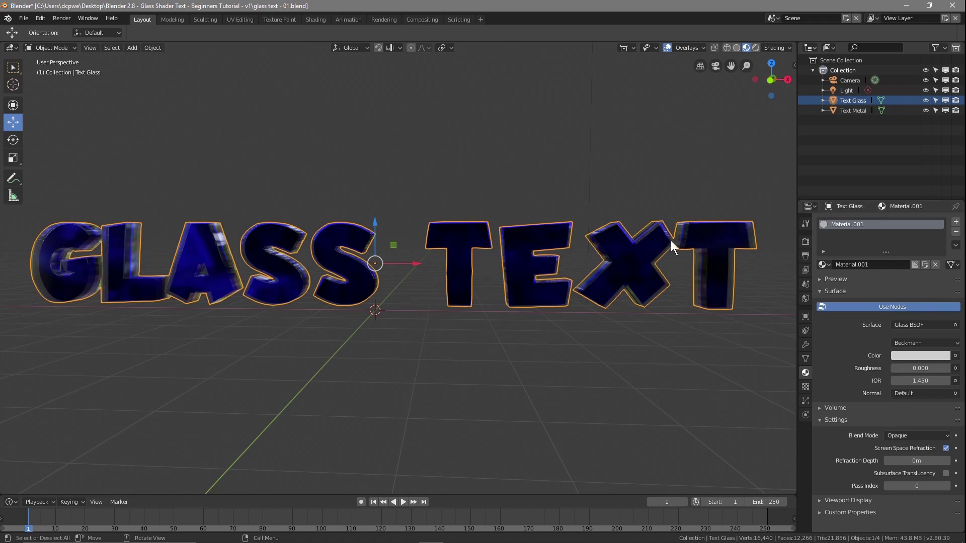
Switch the viewport to the camera view and enable nodes for the World surface.
{"action": "middle_click_drag", "start_coordinate": [162, 309], "coordinate": [402, 405]}
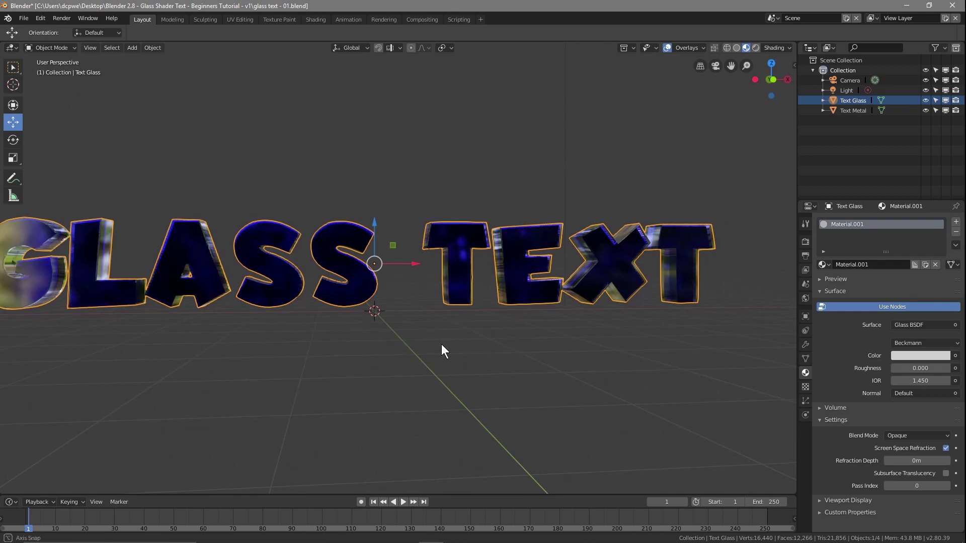
{"action": "key", "text": "KP_0"}
{"action": "scroll", "coordinate": [567, 351], "scroll_direction": "up", "scroll_amount": 4}
{"action": "scroll", "coordinate": [568, 309], "scroll_direction": "down", "scroll_amount": 4}
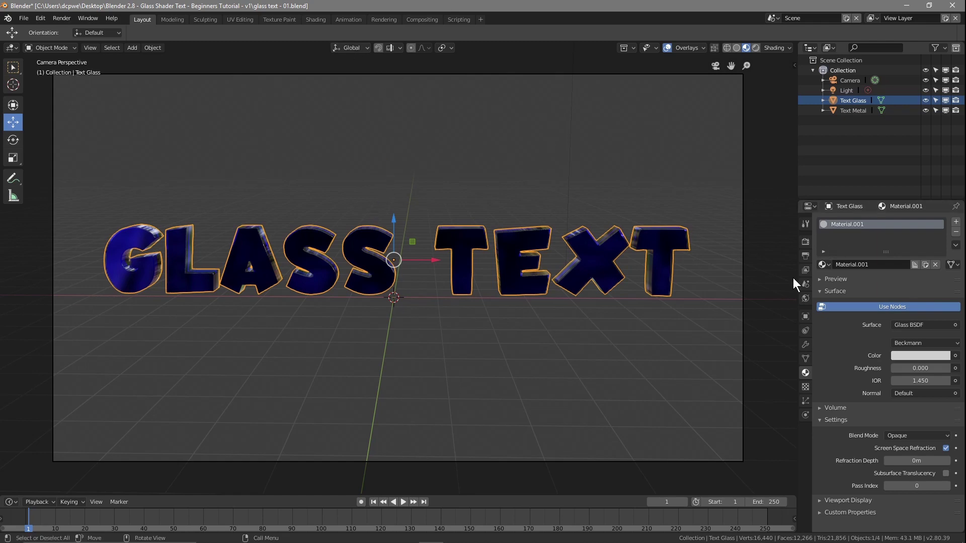
{"action": "left_click", "coordinate": [805, 298]}
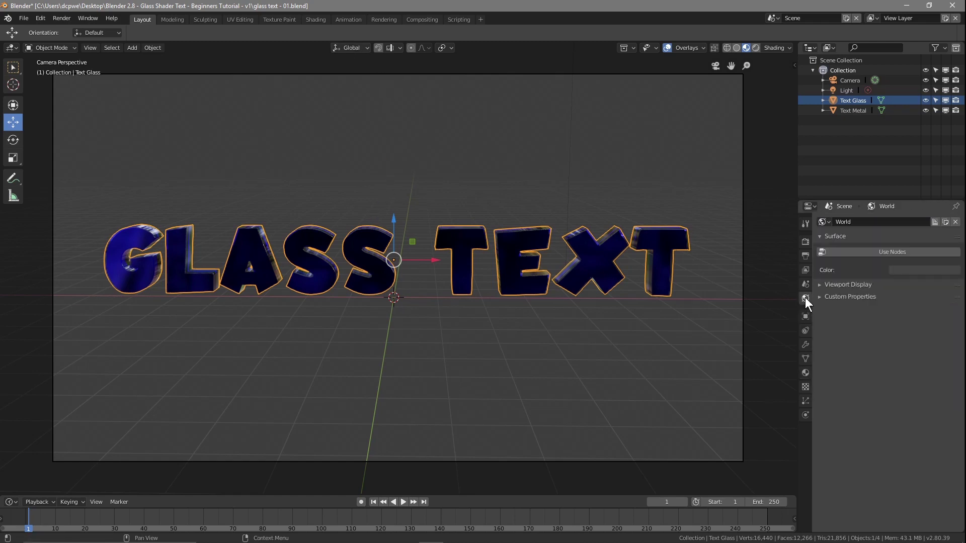
{"action": "left_click", "coordinate": [886, 252]}
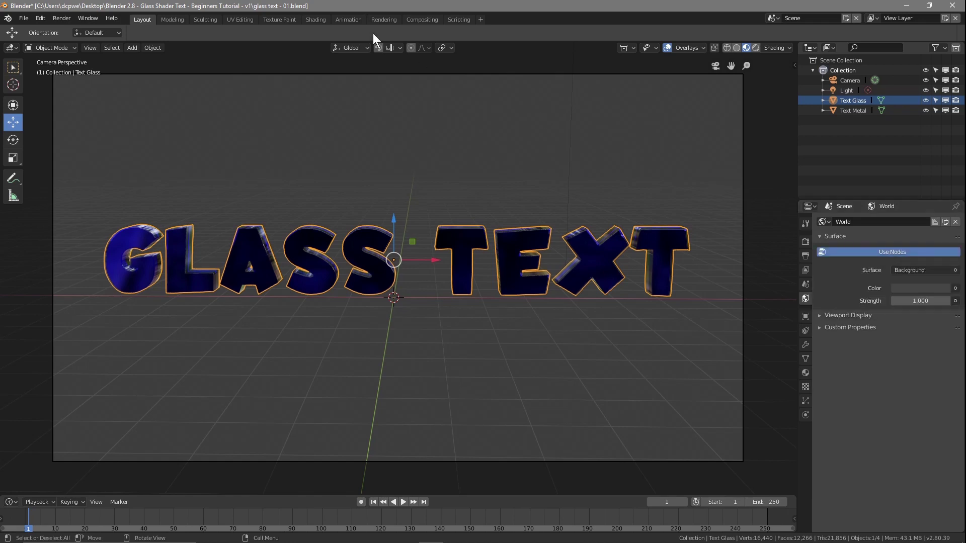
Switch to the Shading workspace and show the World shader's node tree.
{"action": "left_click", "coordinate": [316, 19]}
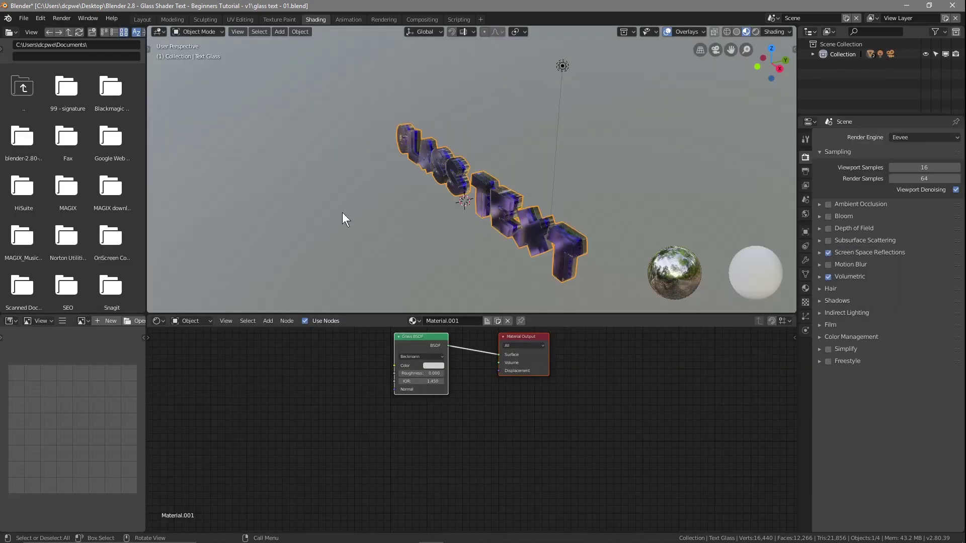
{"action": "left_click", "coordinate": [191, 322]}
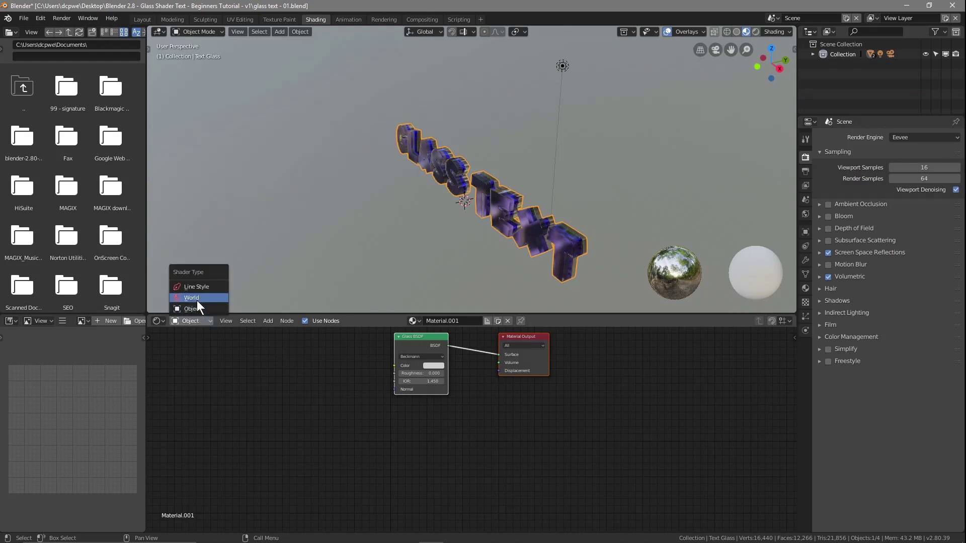
{"action": "left_click", "coordinate": [197, 301]}
Frame the whole text at an angle from the front and set the viewport to rendered shading.
{"action": "middle_click_drag", "start_coordinate": [387, 173], "coordinate": [503, 151]}
{"action": "scroll", "coordinate": [498, 182], "scroll_direction": "up", "scroll_amount": 3}
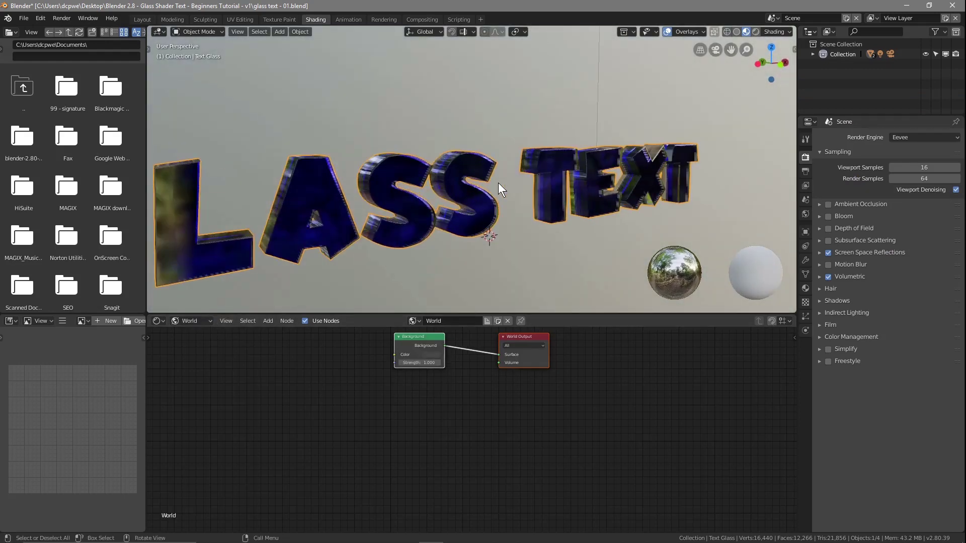
{"action": "scroll", "coordinate": [498, 182], "scroll_direction": "down", "scroll_amount": 1}
{"action": "middle_click_drag", "start_coordinate": [473, 186], "coordinate": [521, 128], "text": "shift"}
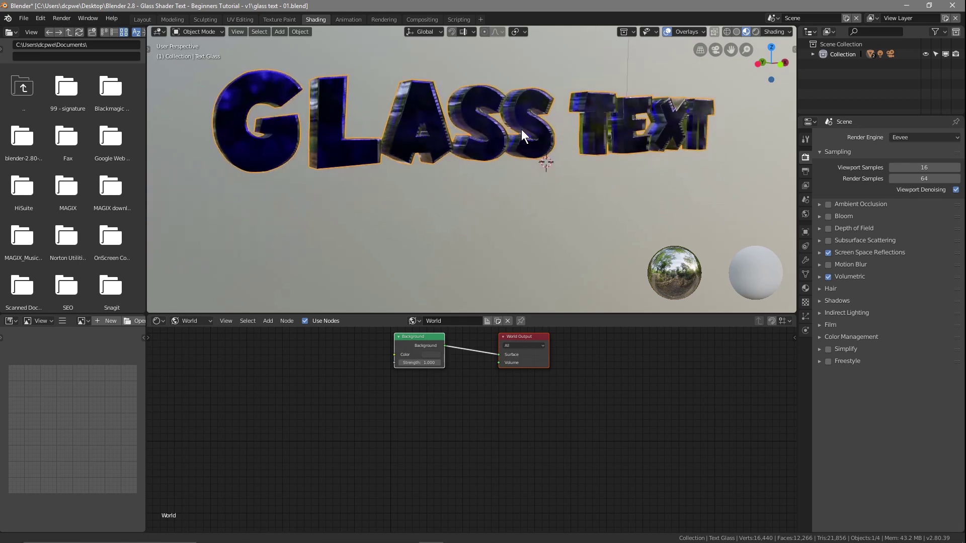
{"action": "scroll", "coordinate": [521, 129], "scroll_direction": "up", "scroll_amount": 2}
{"action": "scroll", "coordinate": [539, 210], "scroll_direction": "up", "scroll_amount": 2}
{"action": "scroll", "coordinate": [559, 210], "scroll_direction": "down", "scroll_amount": 3}
{"action": "mouse_move", "coordinate": [515, 183]}
{"action": "middle_mouse_down"}
{"action": "mouse_move", "coordinate": [491, 182]}
{"action": "mouse_move", "coordinate": [523, 186]}
{"action": "mouse_move", "coordinate": [452, 186]}
{"action": "mouse_move", "coordinate": [503, 188]}
{"action": "middle_mouse_up"}
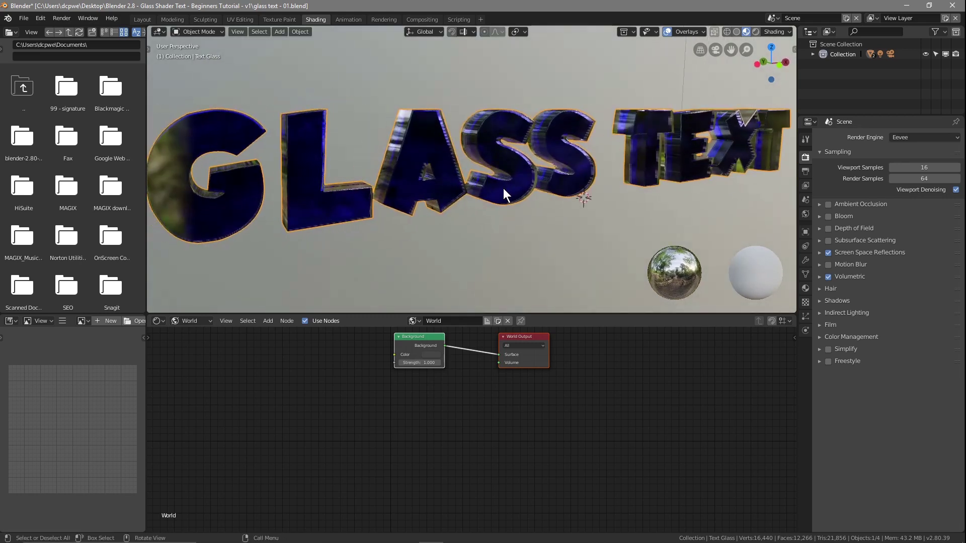
{"action": "scroll", "coordinate": [503, 188], "scroll_direction": "down", "scroll_amount": 1}
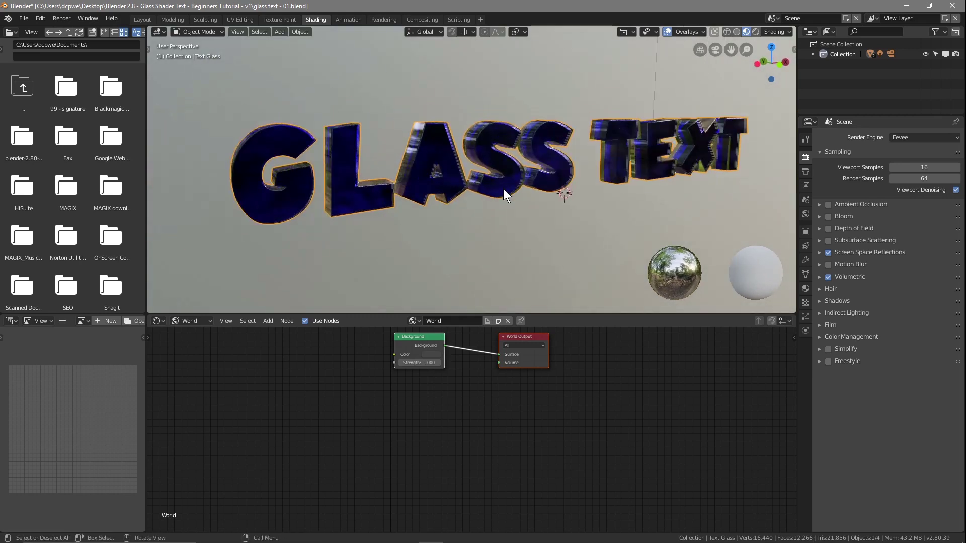
{"action": "left_click", "coordinate": [756, 29]}
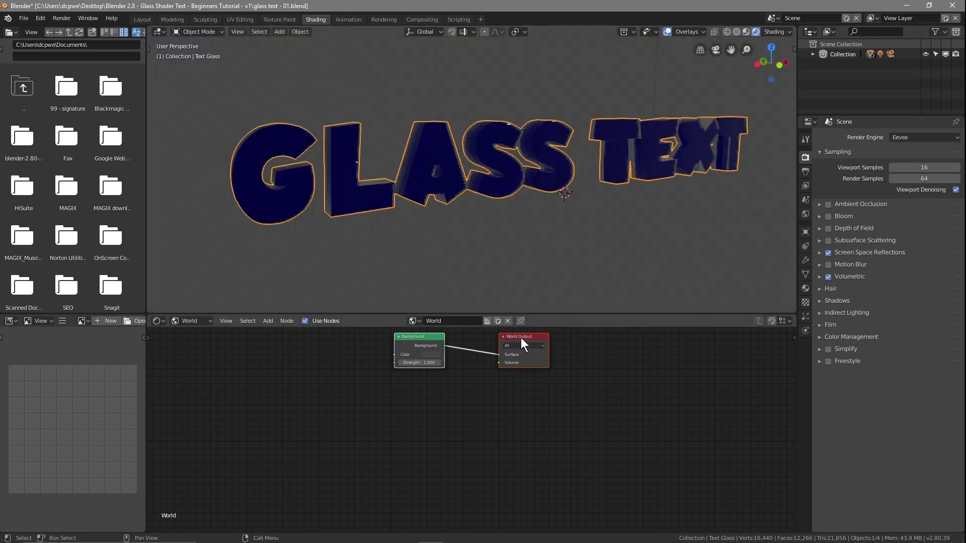
Move the World Output node aside and delete the Background node from the World node tree.
{"action": "left_click_drag", "start_coordinate": [521, 338], "coordinate": [626, 395]}
{"action": "left_click_drag", "start_coordinate": [430, 345], "coordinate": [557, 391]}
{"action": "scroll", "coordinate": [562, 403], "scroll_direction": "up", "scroll_amount": 6}
{"action": "left_click_drag", "start_coordinate": [581, 358], "coordinate": [568, 365]}
{"action": "key", "text": "x"}
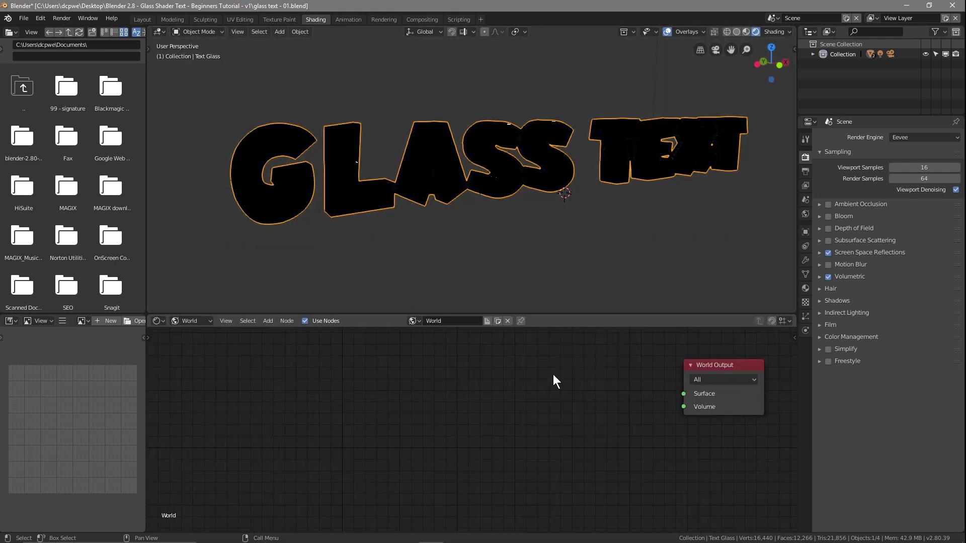
Add an Environment Texture node in front of the World Output node.
{"action": "key", "text": "shift+a"}
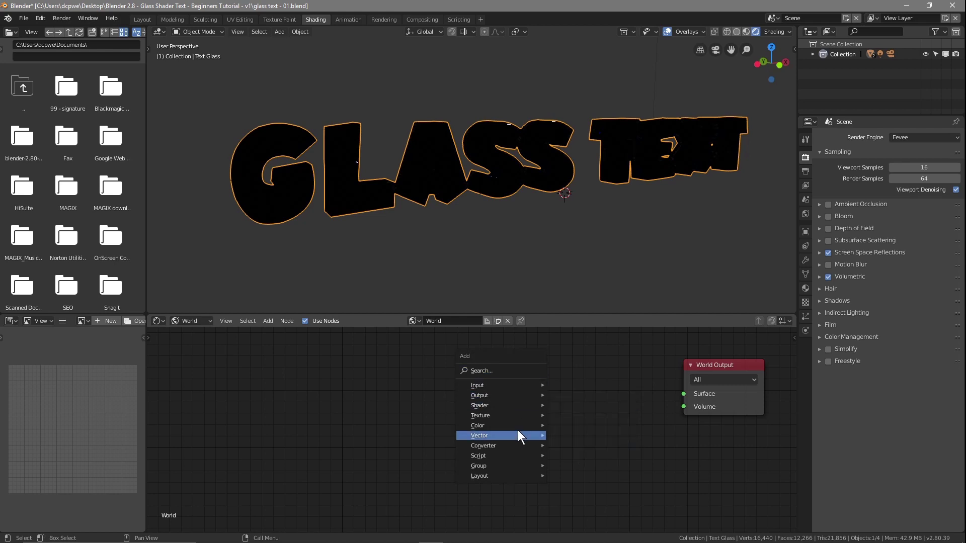
{"action": "mouse_move", "coordinate": [492, 415]}
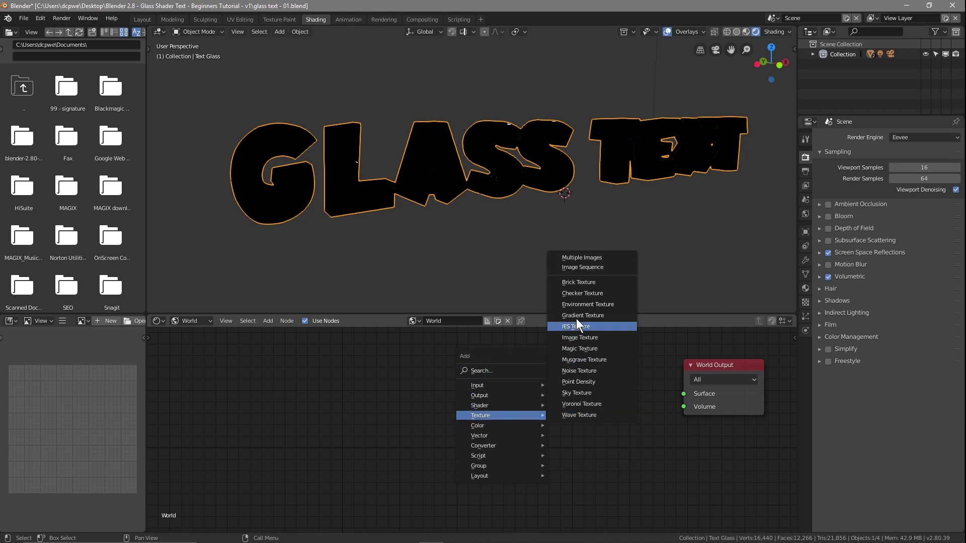
{"action": "left_click", "coordinate": [578, 304]}
{"action": "left_click", "coordinate": [503, 311]}
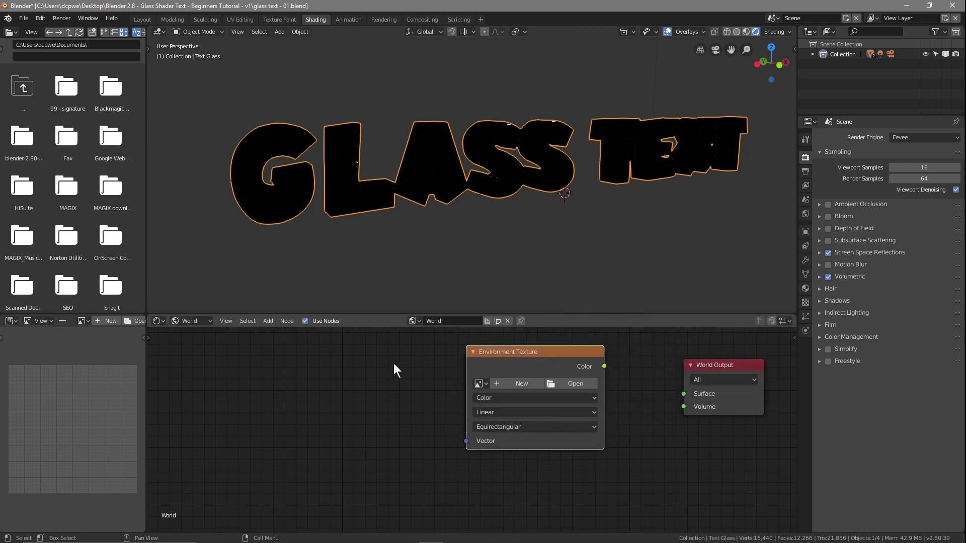
Add Texture Coordinate and Mapping nodes ahead of the Environment Texture node and space the nodes out in a row.
{"action": "key", "text": "shift+a"}
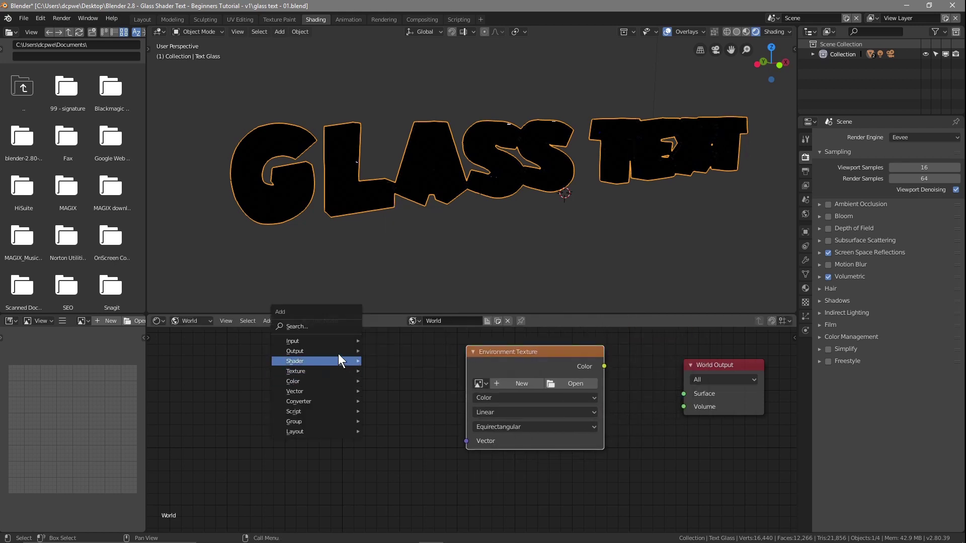
{"action": "mouse_move", "coordinate": [337, 341]}
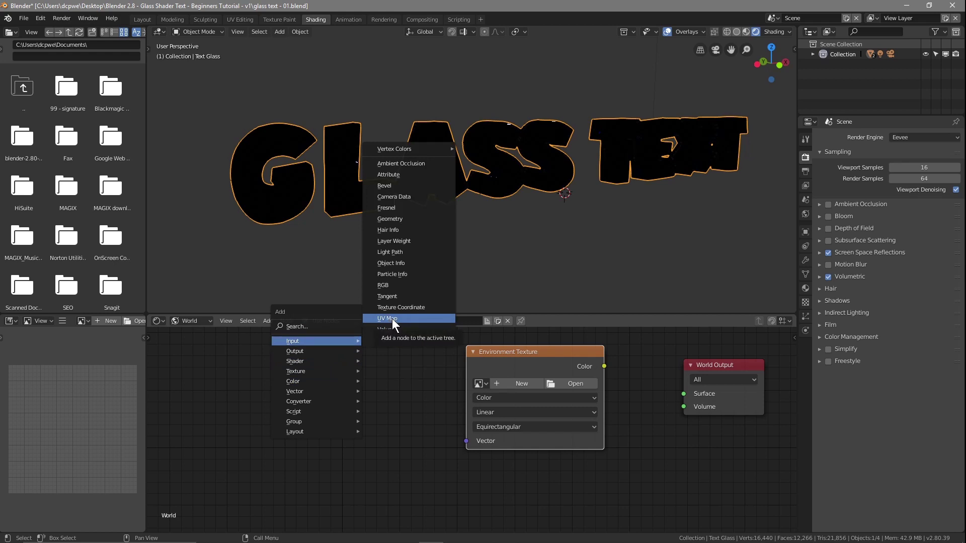
{"action": "left_click", "coordinate": [416, 306]}
{"action": "left_click", "coordinate": [174, 339]}
{"action": "key", "text": "shift+a"}
{"action": "mouse_move", "coordinate": [314, 411]}
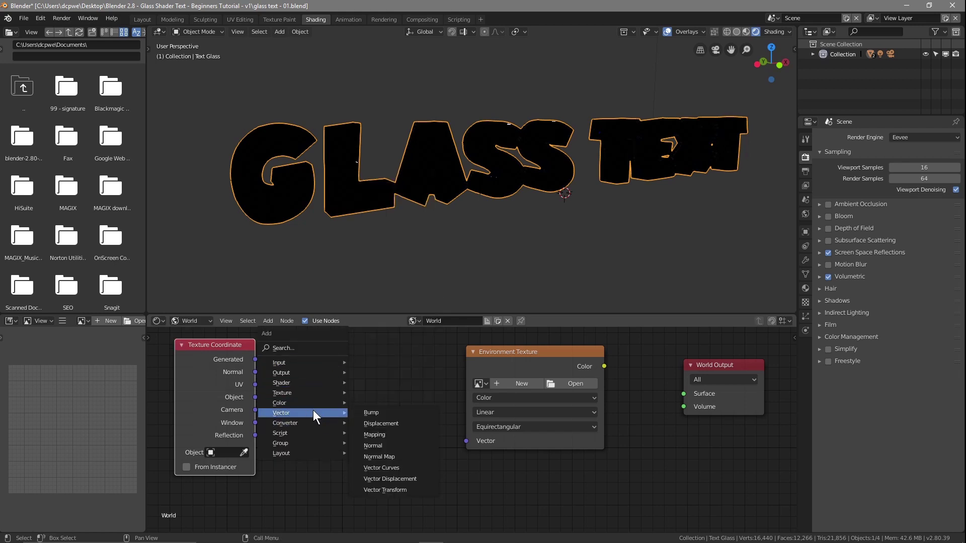
{"action": "left_click", "coordinate": [381, 433]}
{"action": "left_click", "coordinate": [278, 342]}
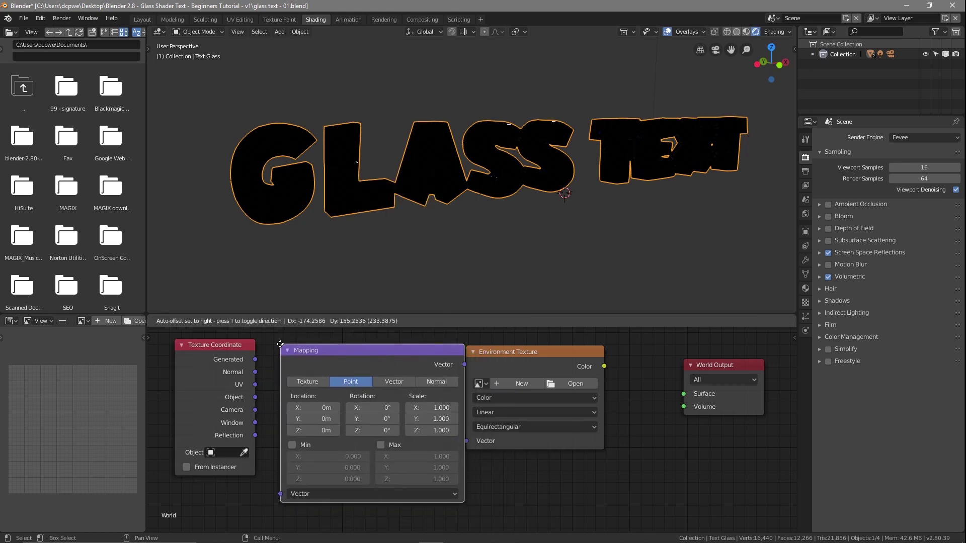
{"action": "left_click_drag", "start_coordinate": [500, 345], "coordinate": [548, 348]}
{"action": "left_click_drag", "start_coordinate": [409, 349], "coordinate": [420, 349]}
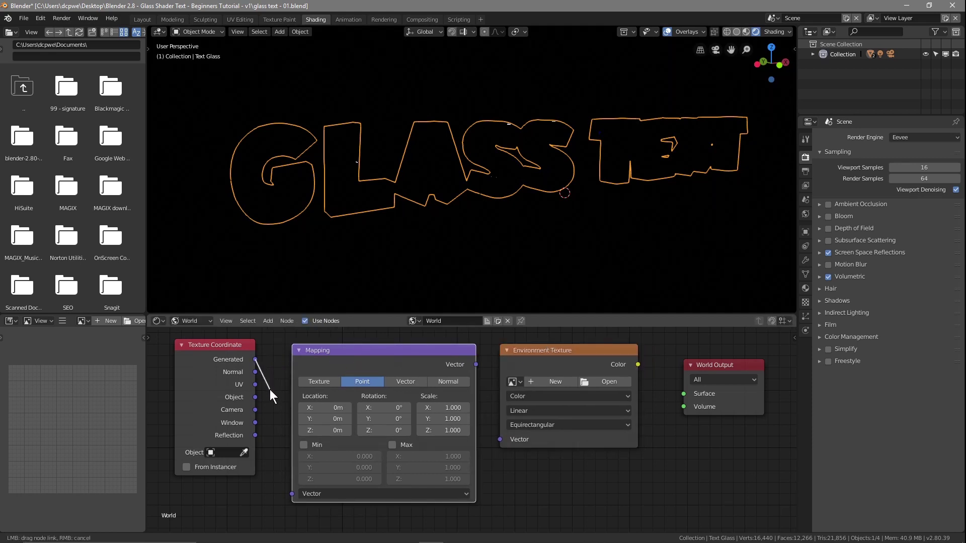
Connect Generated to the Mapping vector, Mapping to the Environment Texture vector, and the texture's Color to the World Output's Surface.
{"action": "left_click_drag", "start_coordinate": [255, 360], "coordinate": [258, 365]}
{"action": "left_click_drag", "start_coordinate": [287, 494], "coordinate": [288, 494]}
{"action": "left_click_drag", "start_coordinate": [475, 364], "coordinate": [499, 440]}
{"action": "left_click_drag", "start_coordinate": [638, 364], "coordinate": [678, 393]}
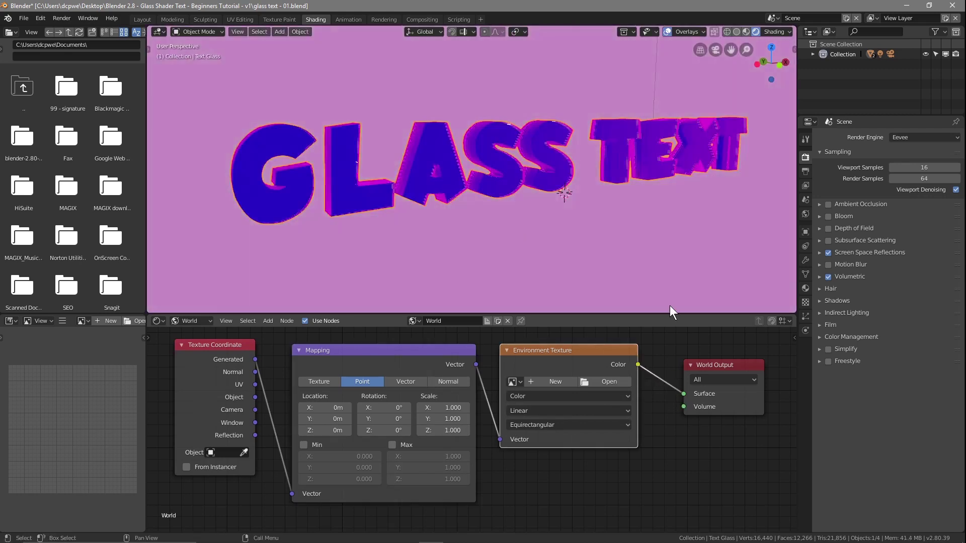
Minimize Blender, create a folder named HDRI in the project folder in File Explorer, and open it.
{"action": "left_click", "coordinate": [904, 8]}
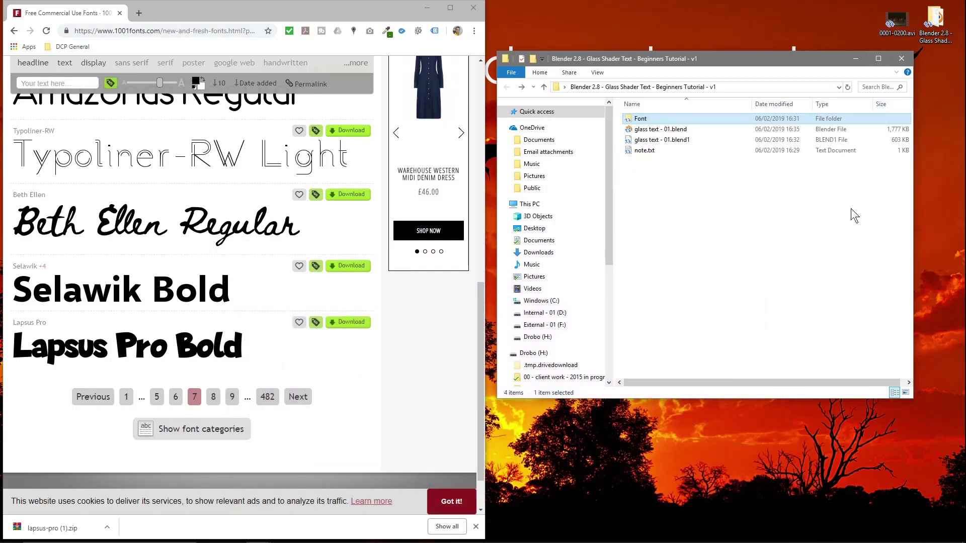
{"action": "right_click", "coordinate": [676, 187]}
{"action": "mouse_move", "coordinate": [725, 318]}
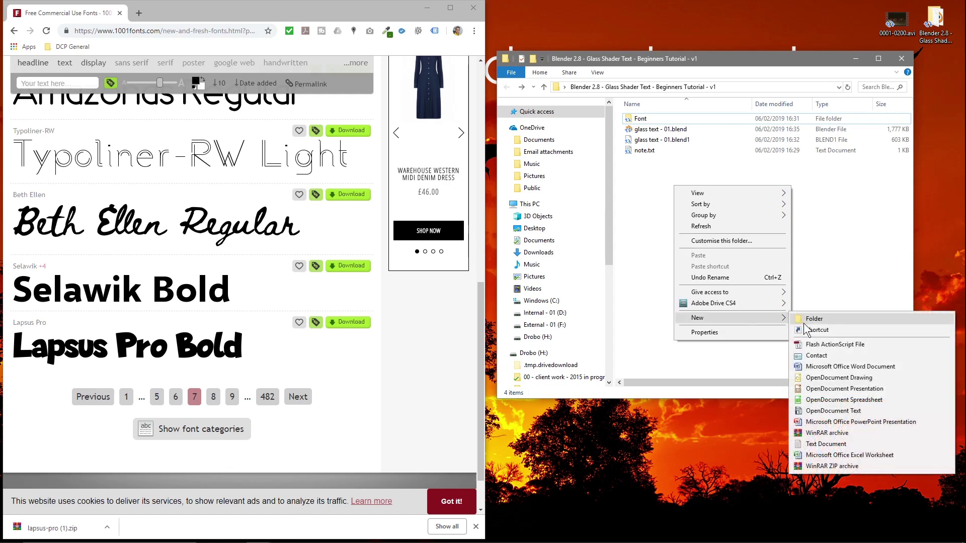
{"action": "left_click", "coordinate": [807, 318]}
{"action": "type", "text": "H"}
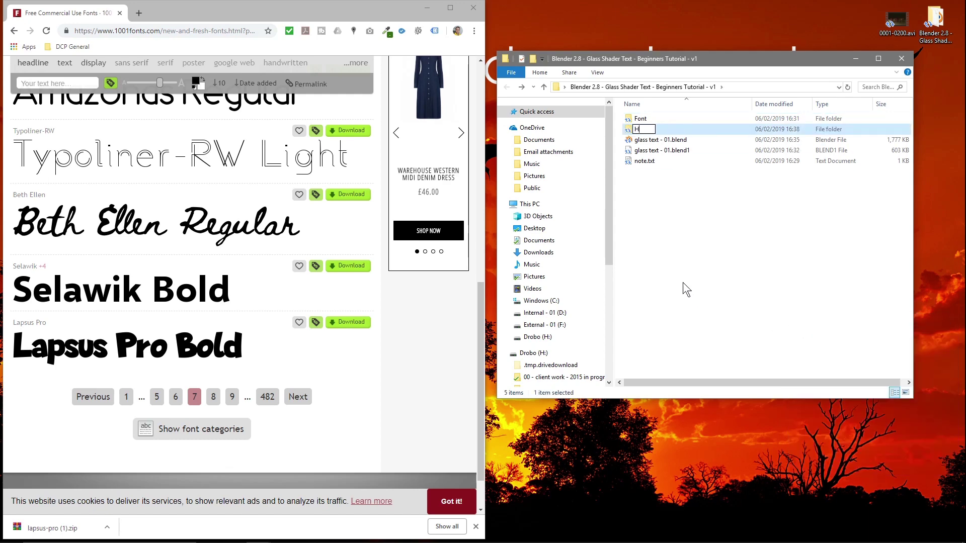
{"action": "type", "text": "DRI"}
{"action": "key", "text": "Return"}
{"action": "key", "text": "Return"}
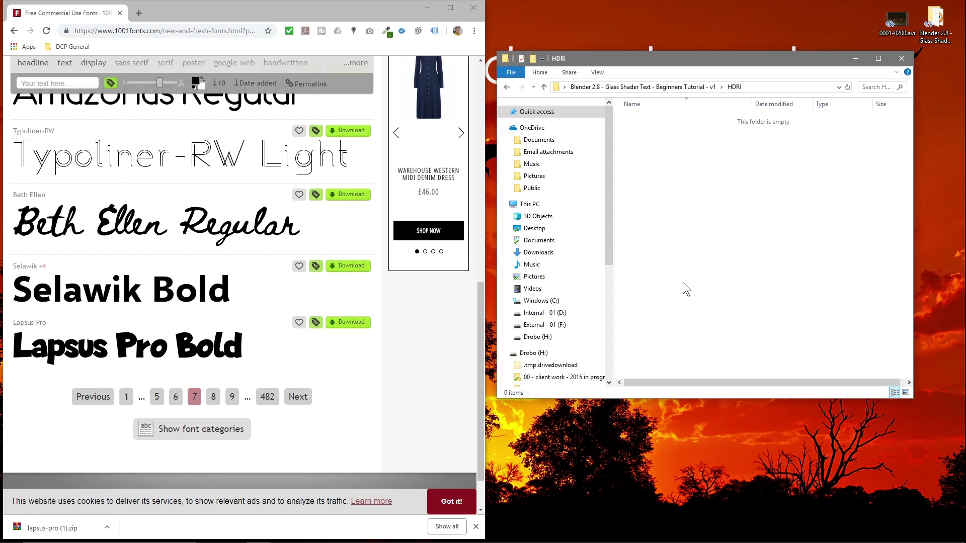
Open hdrihaven.com in the Chrome browser and select the site's web address.
{"action": "left_click", "coordinate": [204, 33]}
{"action": "type", "text": "hdrihaven.com"}
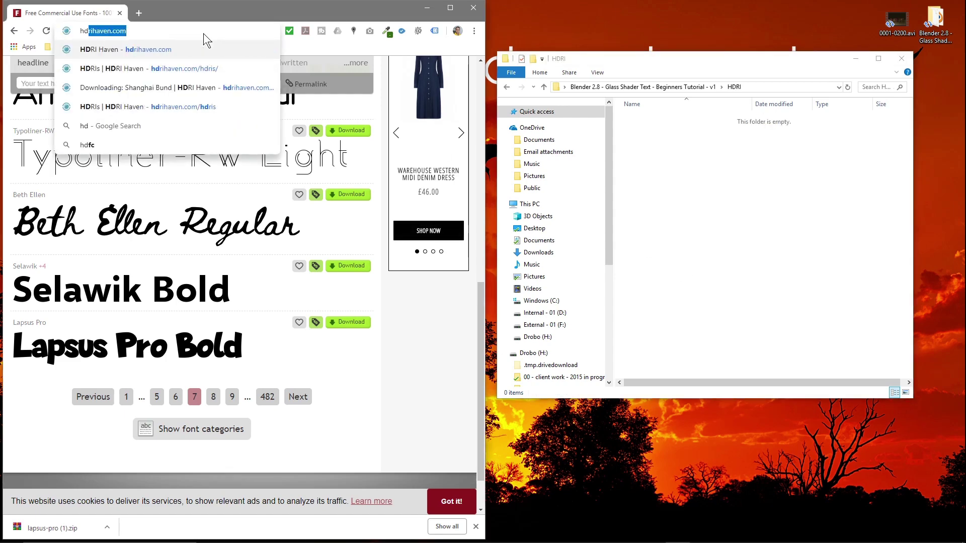
{"action": "key", "text": "Return"}
{"action": "left_click", "coordinate": [168, 30]}
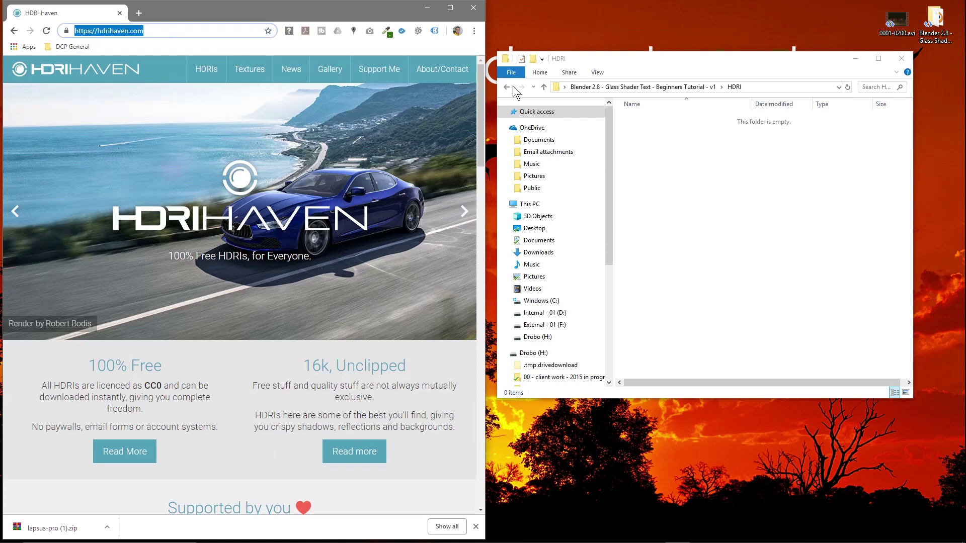
Select note.txt in the project folder and return to the HDRI folder.
{"action": "left_click", "coordinate": [506, 87]}
{"action": "left_click", "coordinate": [647, 161]}
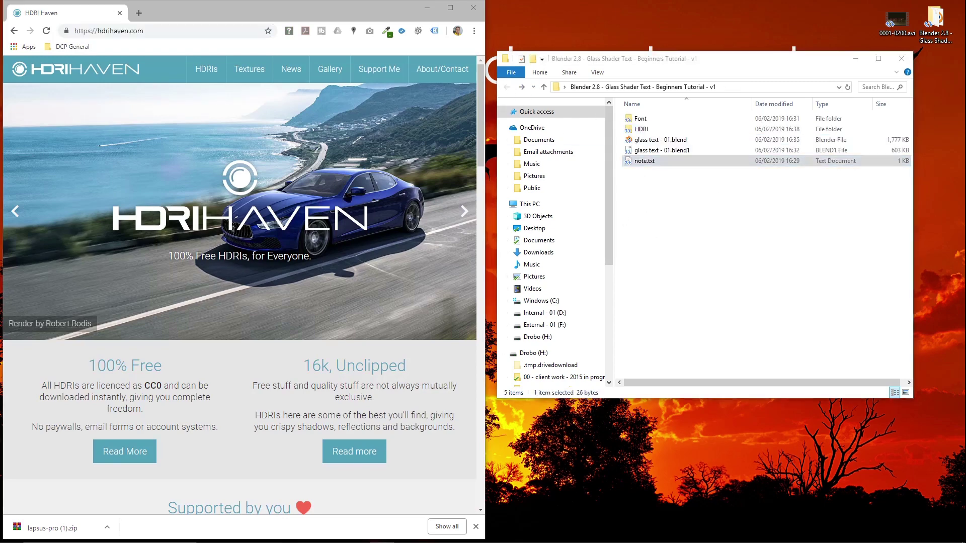
{"action": "double_click", "coordinate": [641, 129]}
Open HDRI Haven's page for browsing its 200+ HDRIs and arrange the widened browser beside the HDRI folder window.
{"action": "scroll", "coordinate": [227, 289], "scroll_direction": "down", "scroll_amount": 5}
{"action": "scroll", "coordinate": [229, 294], "scroll_direction": "down", "scroll_amount": 4}
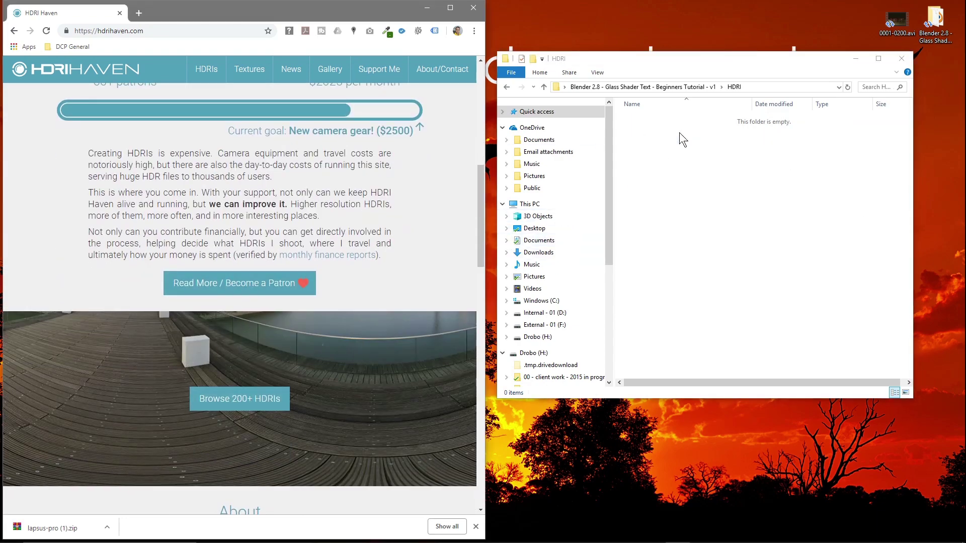
{"action": "left_click", "coordinate": [766, 72]}
{"action": "left_click_drag", "start_coordinate": [618, 67], "coordinate": [743, 76]}
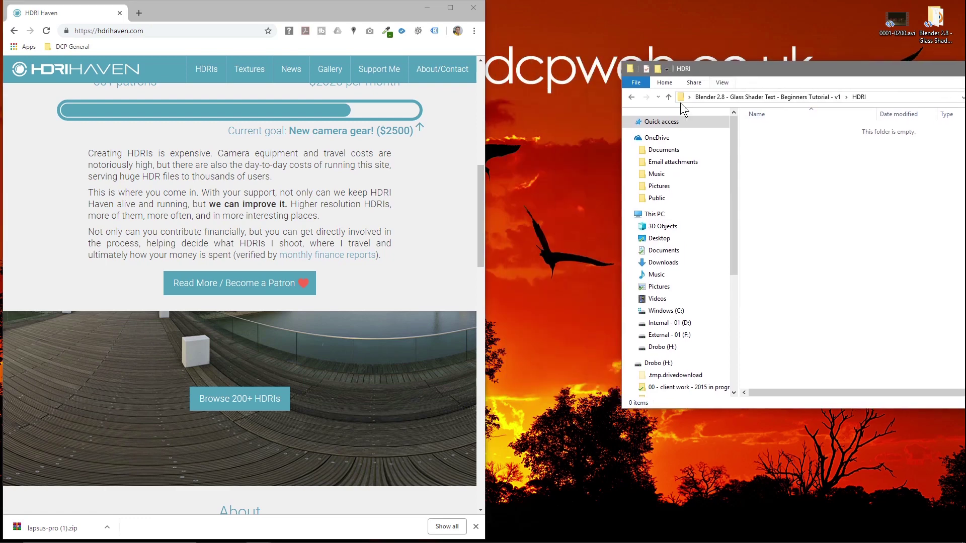
{"action": "left_click", "coordinate": [248, 398]}
{"action": "left_click_drag", "start_coordinate": [485, 284], "coordinate": [622, 285]}
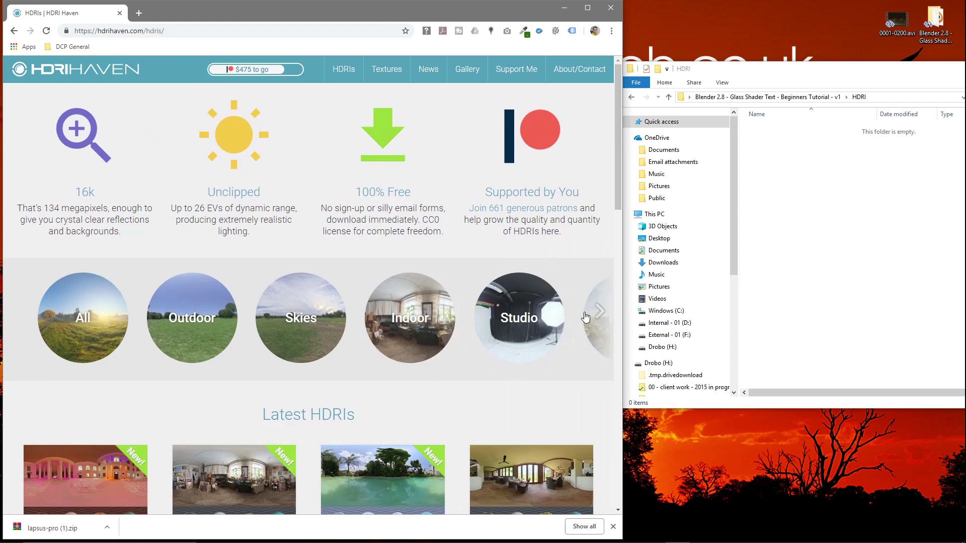
Open the full HDRI catalogue, filter it to the Night category, and look through the night environments.
{"action": "scroll", "coordinate": [585, 317], "scroll_direction": "down", "scroll_amount": 7}
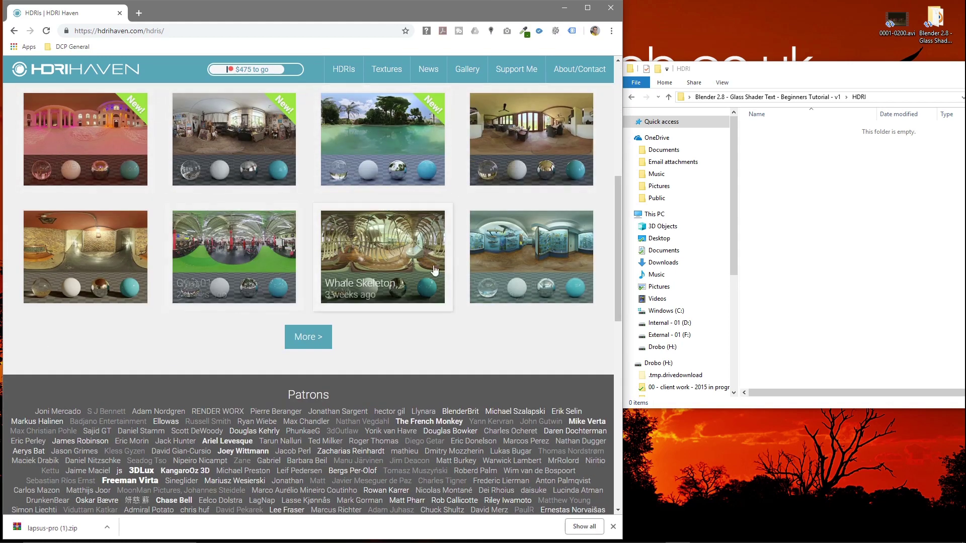
{"action": "left_click", "coordinate": [312, 343]}
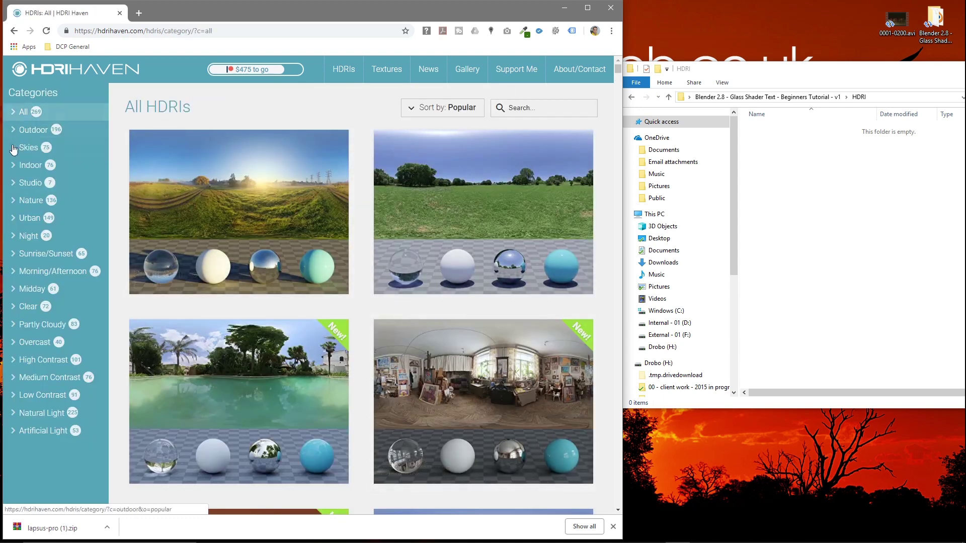
{"action": "left_click", "coordinate": [30, 237]}
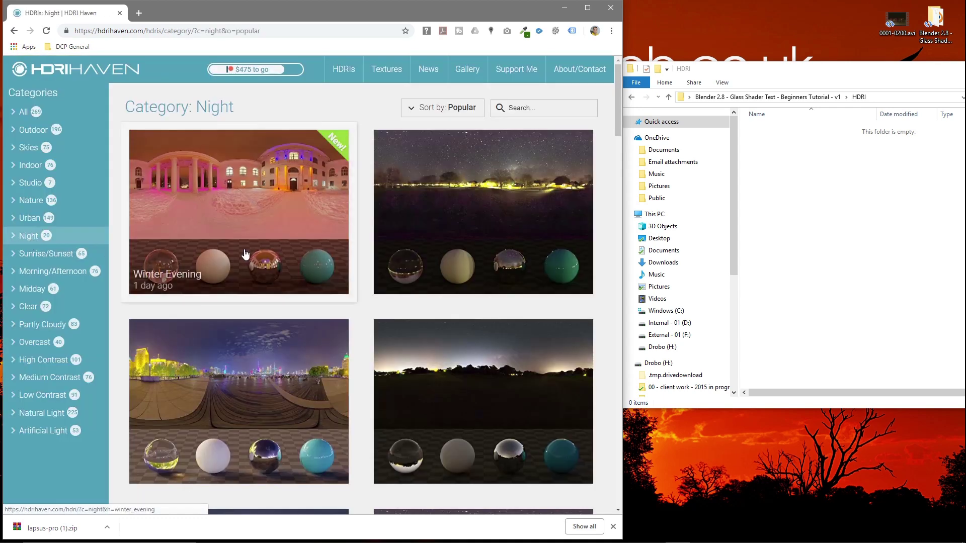
{"action": "scroll", "coordinate": [322, 261], "scroll_direction": "down", "scroll_amount": 2}
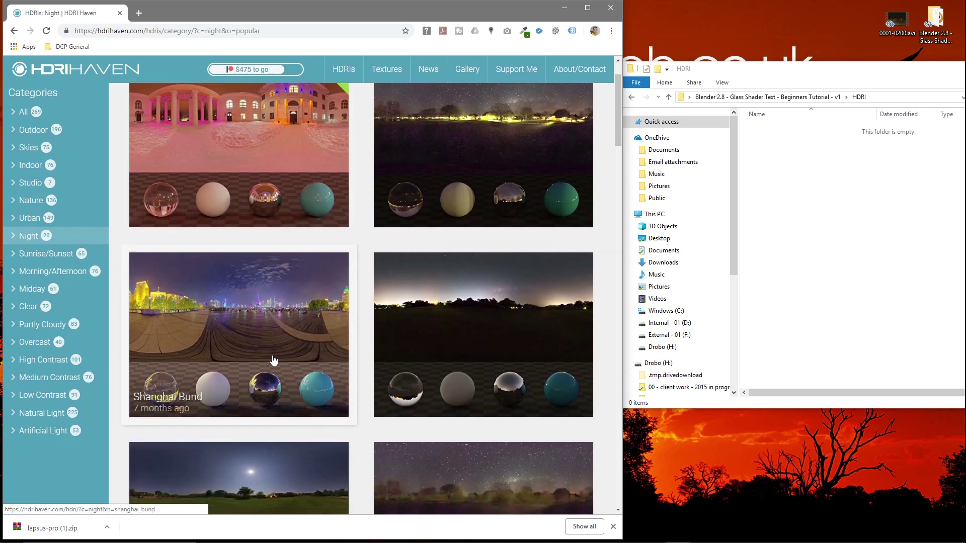
Download the Shanghai Bund HDRI in 4k from its page and return to the Night category listing.
{"action": "left_click", "coordinate": [221, 287]}
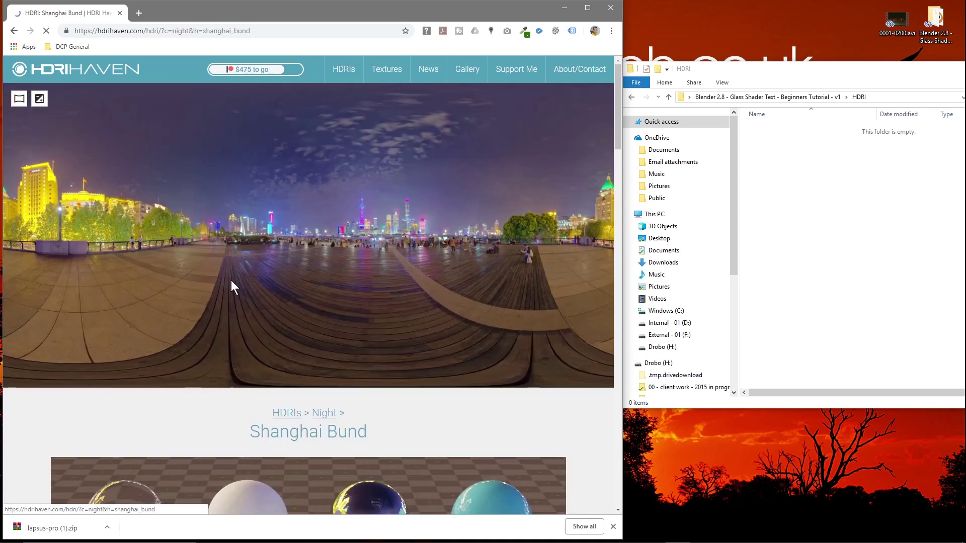
{"action": "scroll", "coordinate": [284, 330], "scroll_direction": "down", "scroll_amount": 7}
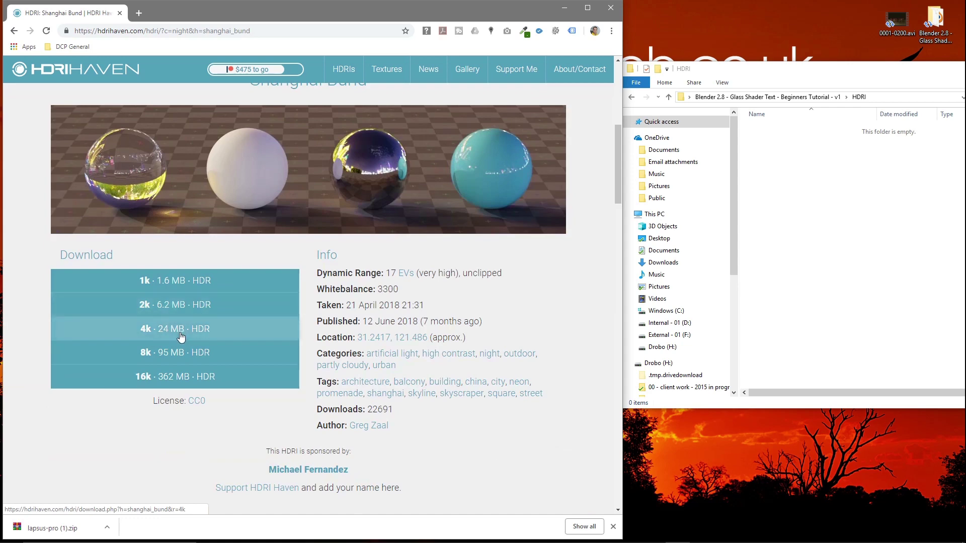
{"action": "left_click", "coordinate": [198, 342]}
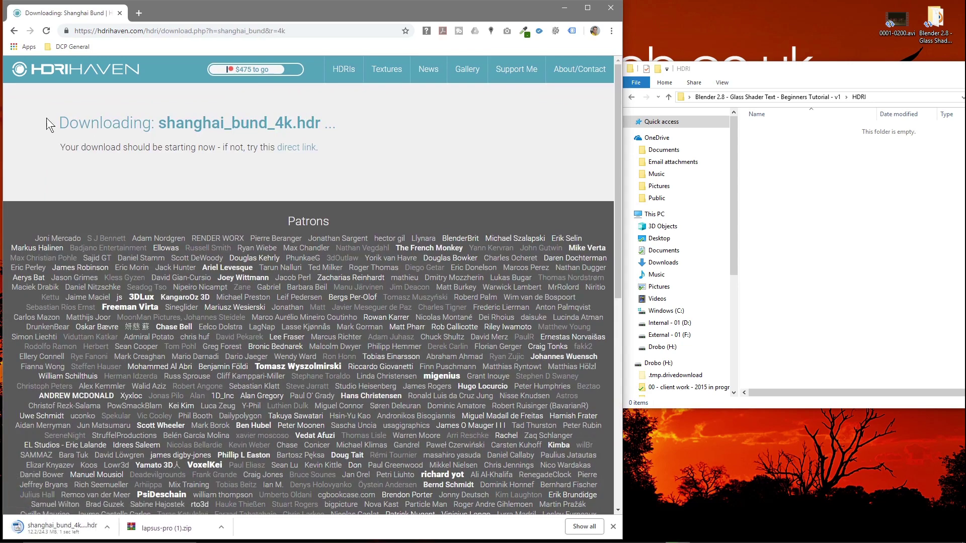
{"action": "left_click", "coordinate": [14, 31]}
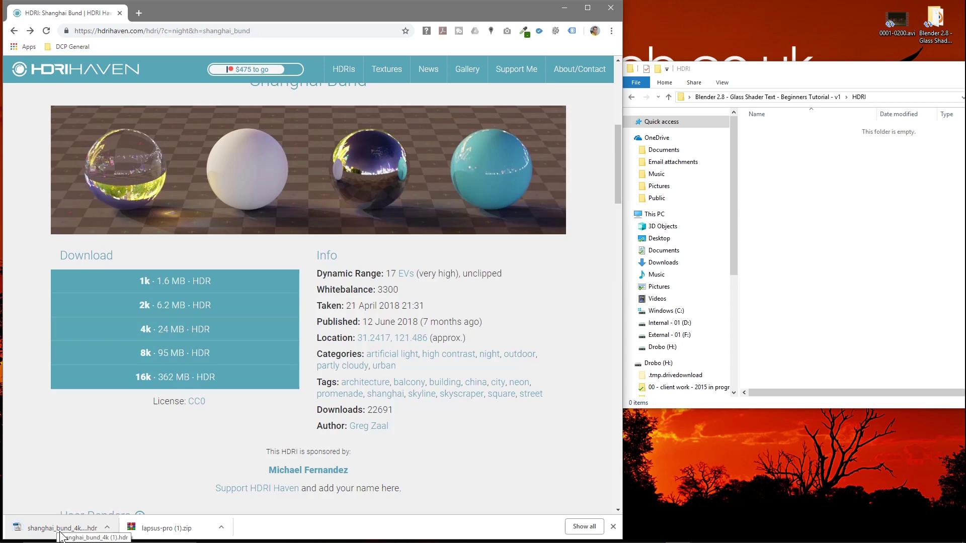
{"action": "left_click", "coordinate": [14, 32]}
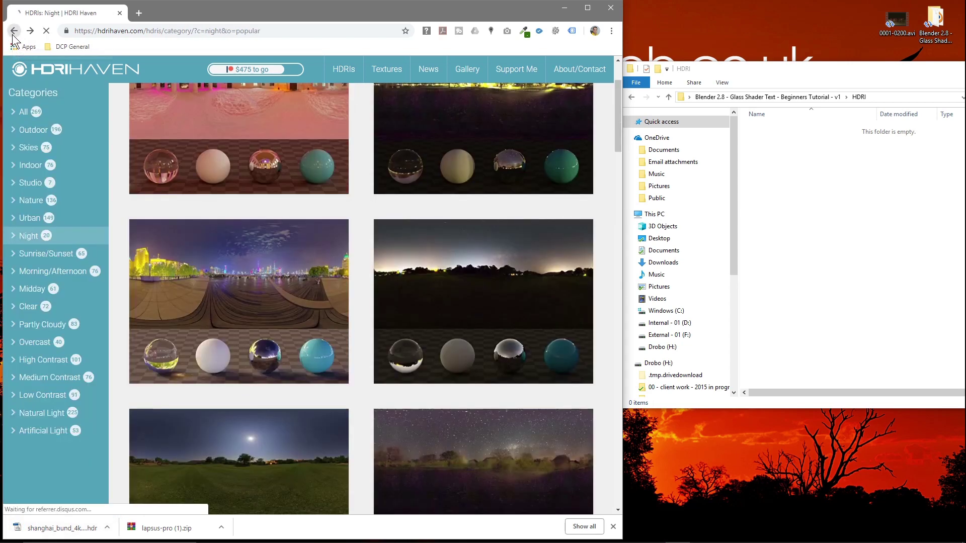
Look through the remaining night environments and switch the catalogue to the High Contrast category.
{"action": "scroll", "coordinate": [352, 290], "scroll_direction": "down", "scroll_amount": 8}
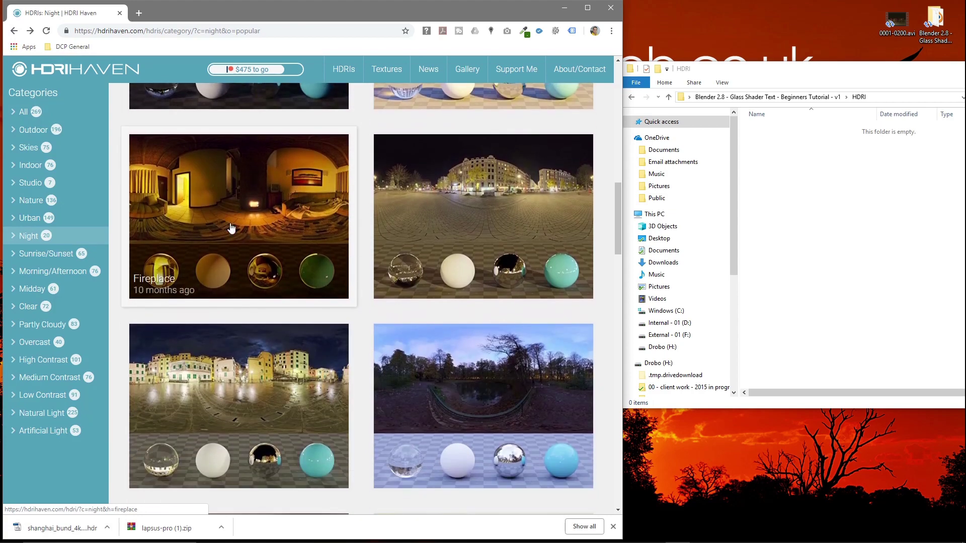
{"action": "scroll", "coordinate": [297, 251], "scroll_direction": "down", "scroll_amount": 5}
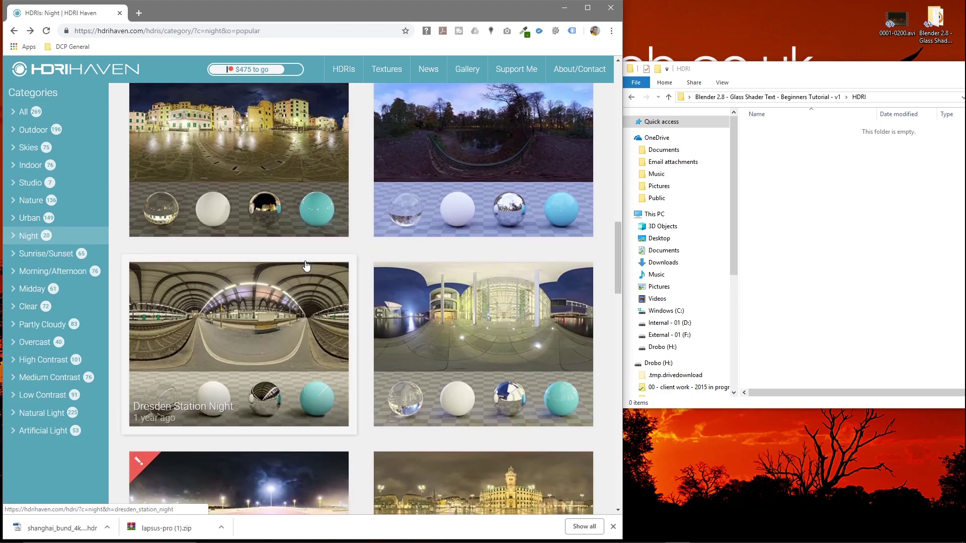
{"action": "scroll", "coordinate": [306, 266], "scroll_direction": "down", "scroll_amount": 10}
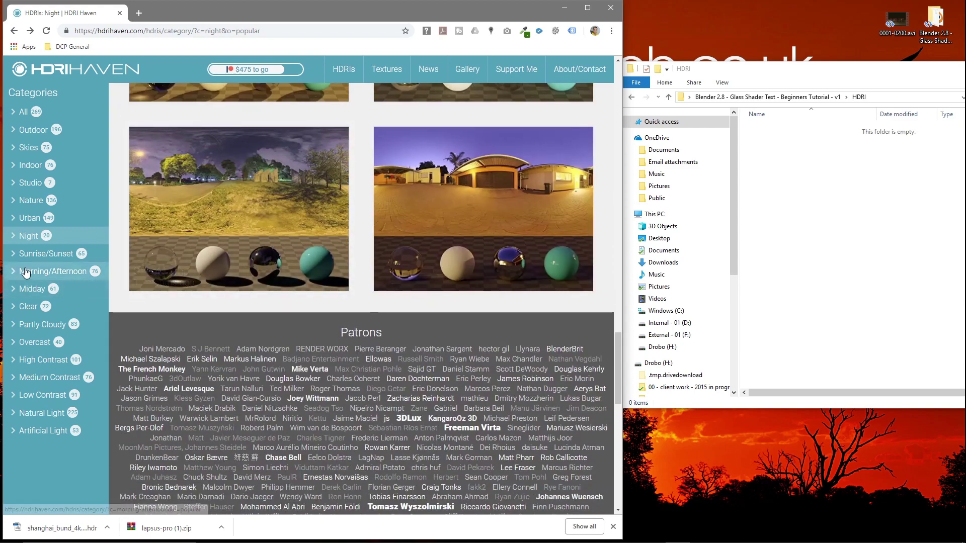
{"action": "left_click", "coordinate": [40, 361]}
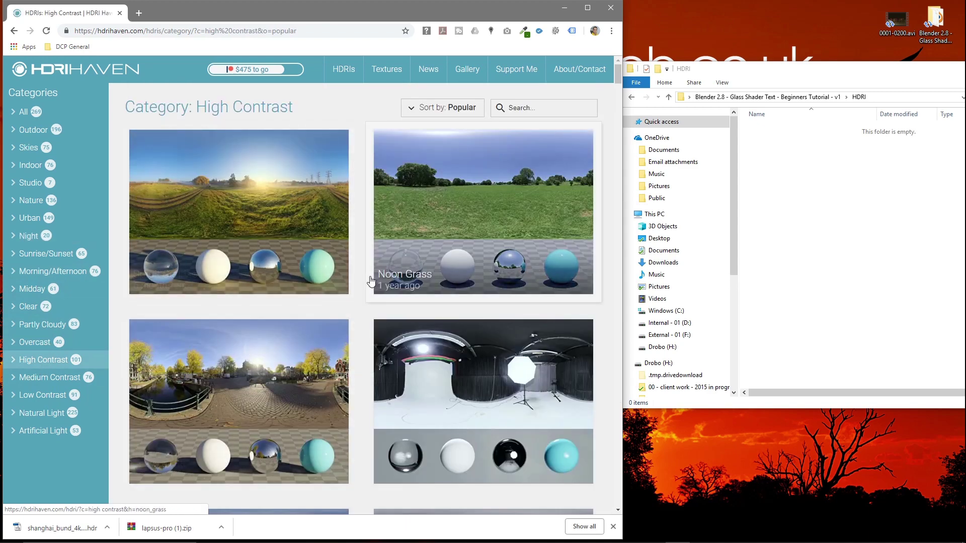
Find the Flower Road HDRI in the High Contrast category and download its 4k version.
{"action": "scroll", "coordinate": [282, 226], "scroll_direction": "down", "scroll_amount": 10}
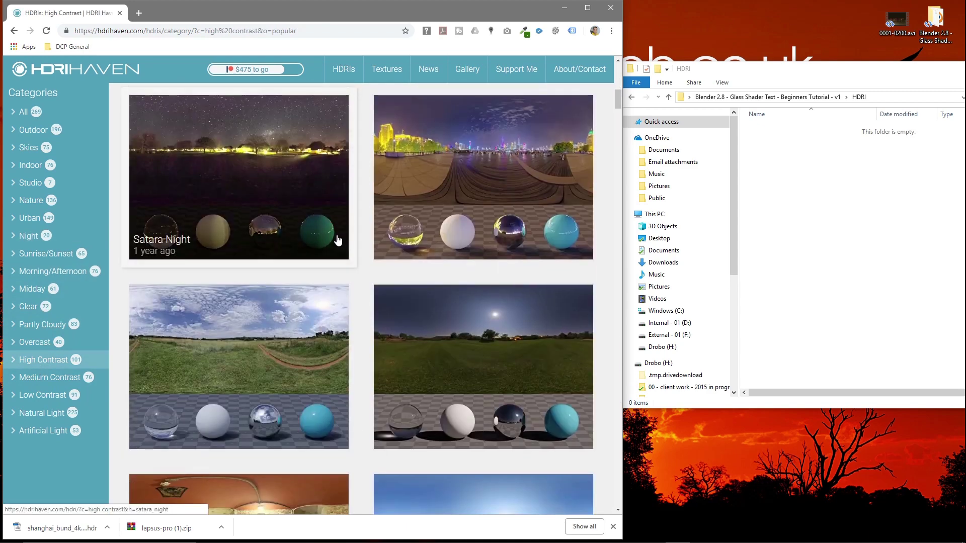
{"action": "scroll", "coordinate": [338, 240], "scroll_direction": "down", "scroll_amount": 10}
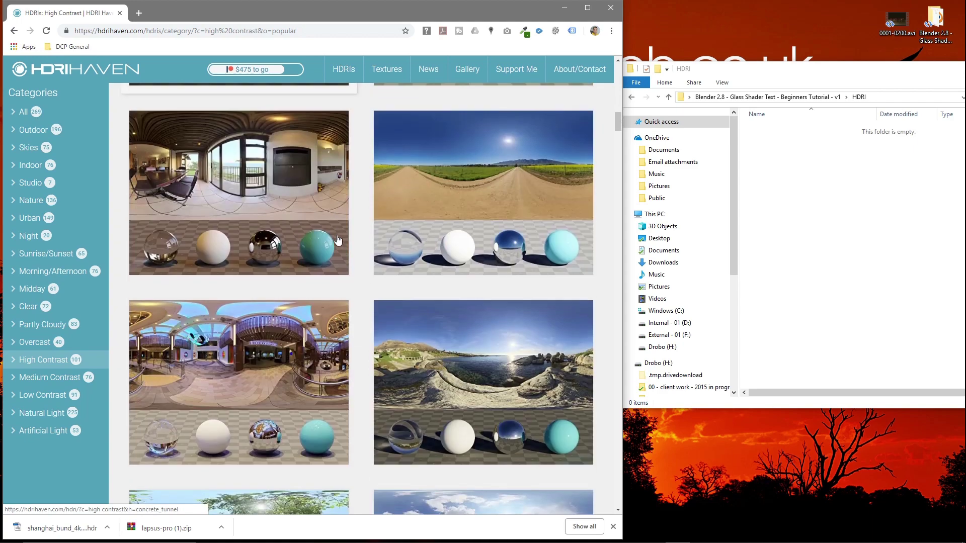
{"action": "left_click", "coordinate": [495, 180]}
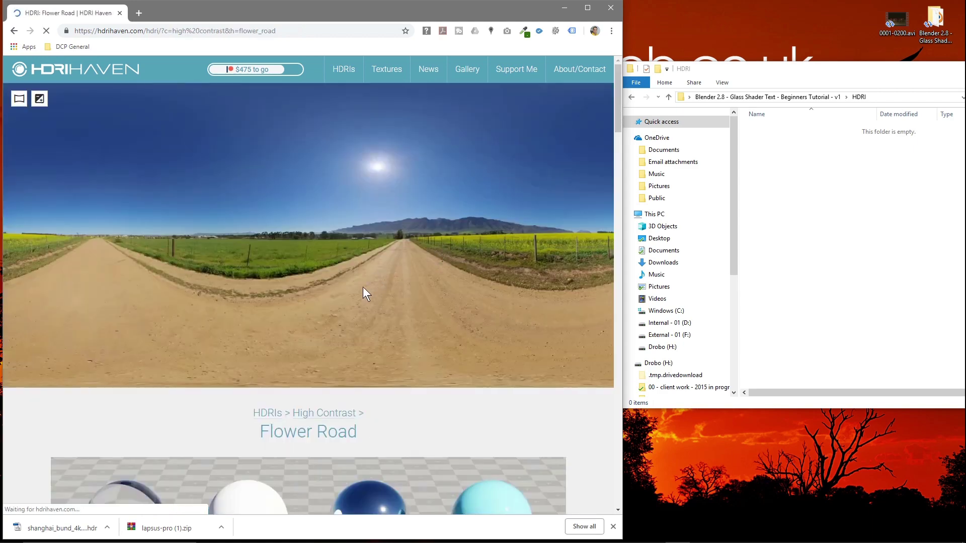
{"action": "scroll", "coordinate": [297, 430], "scroll_direction": "down", "scroll_amount": 5}
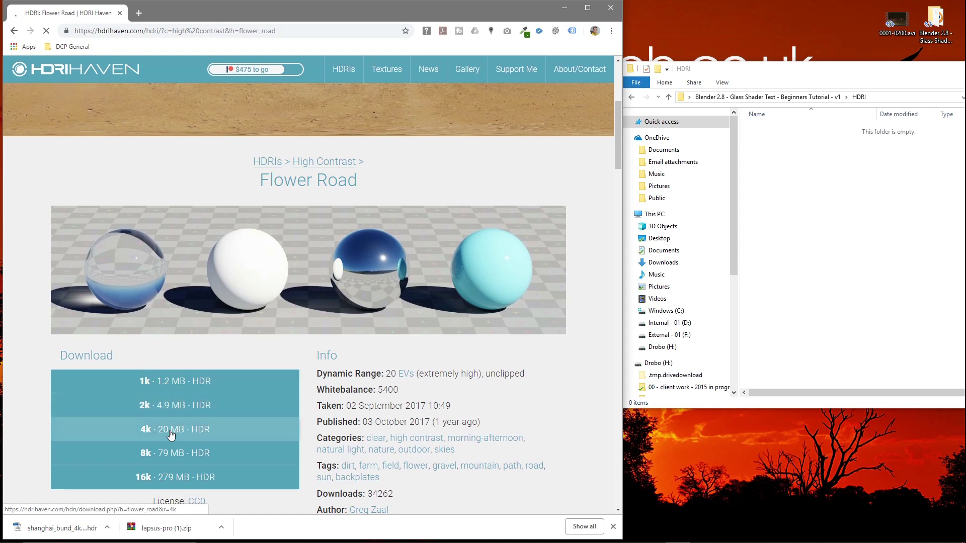
{"action": "left_click", "coordinate": [265, 429]}
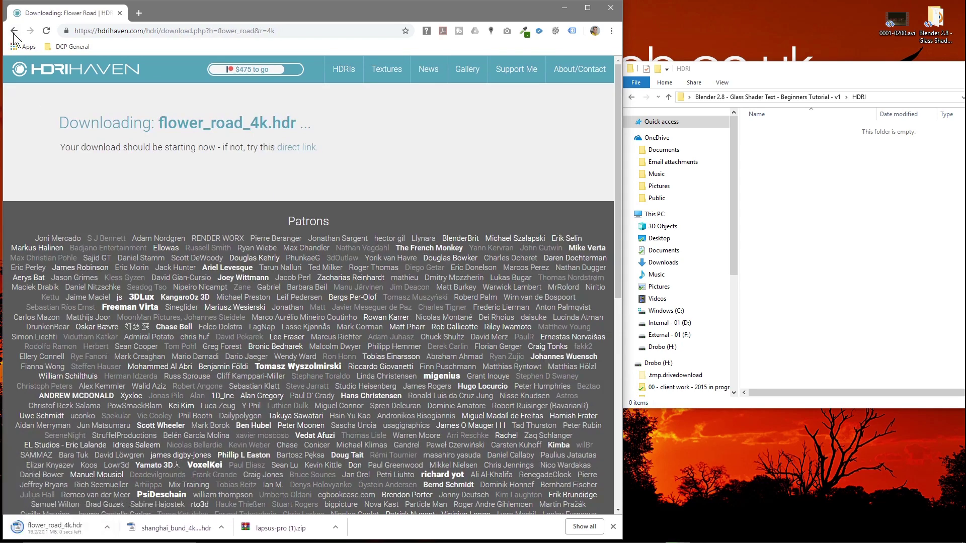
Return to the High Contrast listing and download the Fireplace HDRI in 4k.
{"action": "left_click", "coordinate": [14, 31]}
{"action": "left_click", "coordinate": [13, 32]}
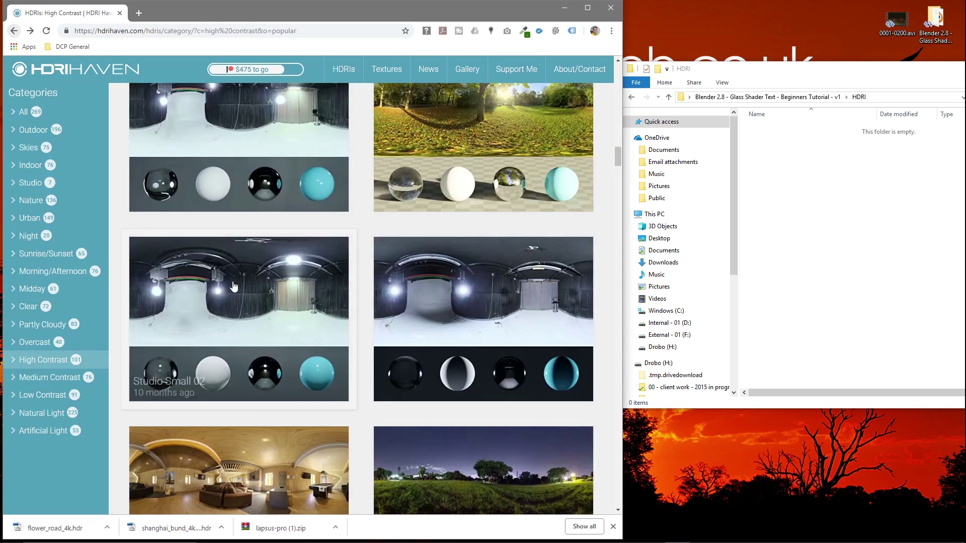
{"action": "scroll", "coordinate": [236, 294], "scroll_direction": "down", "scroll_amount": 10}
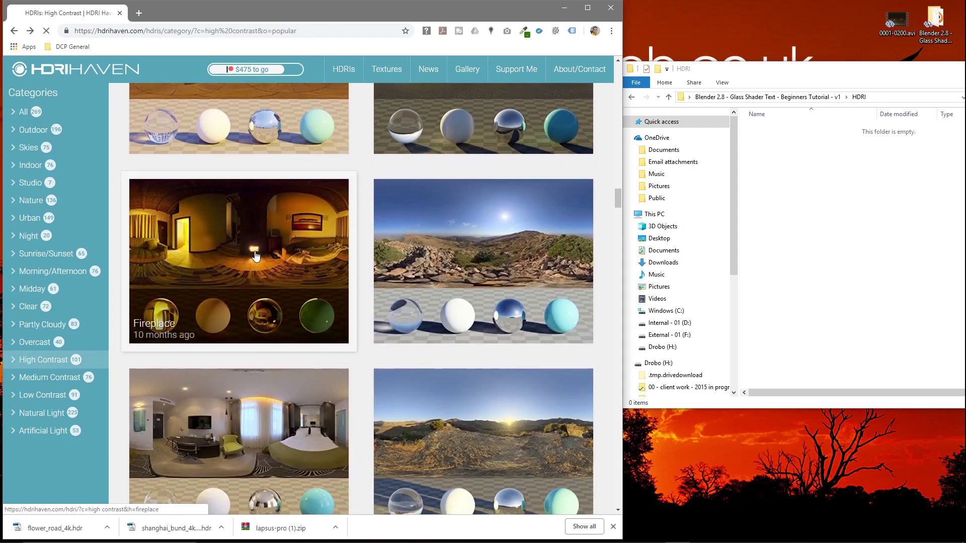
{"action": "left_click", "coordinate": [248, 260]}
{"action": "scroll", "coordinate": [176, 388], "scroll_direction": "down", "scroll_amount": 5}
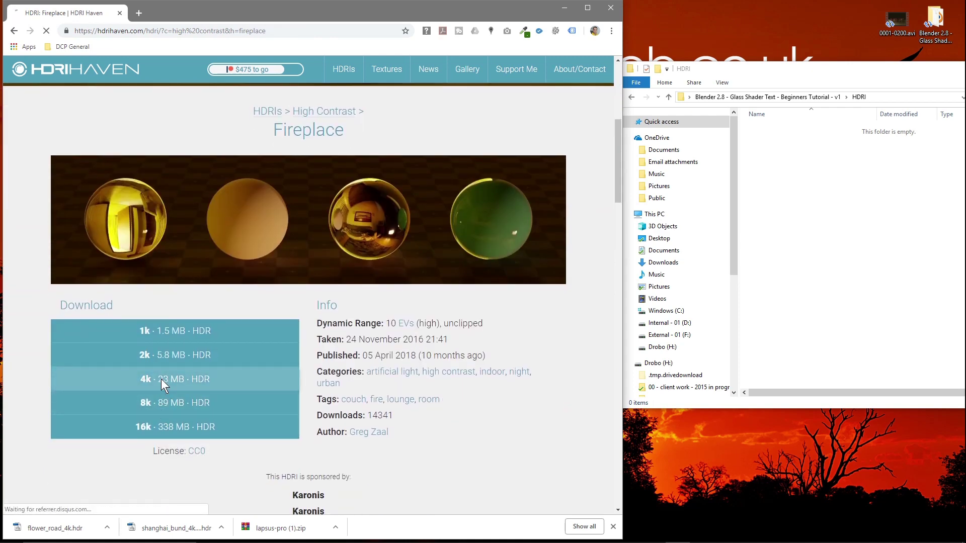
{"action": "left_click", "coordinate": [162, 382]}
Browse further through the High Contrast listing and switch the catalogue to the Sunrise/Sunset category.
{"action": "left_click", "coordinate": [211, 191]}
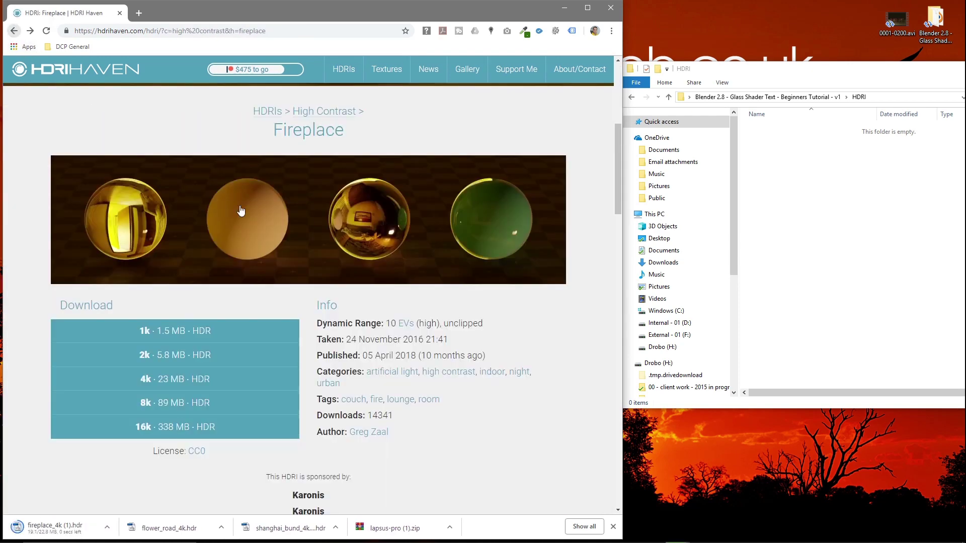
{"action": "left_click", "coordinate": [13, 31]}
{"action": "scroll", "coordinate": [355, 264], "scroll_direction": "down", "scroll_amount": 5}
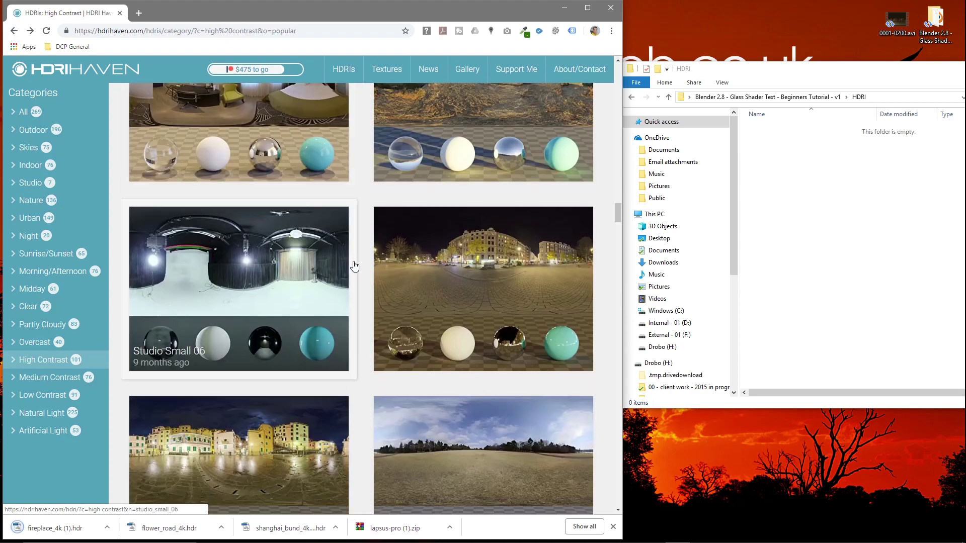
{"action": "scroll", "coordinate": [354, 264], "scroll_direction": "down", "scroll_amount": 10}
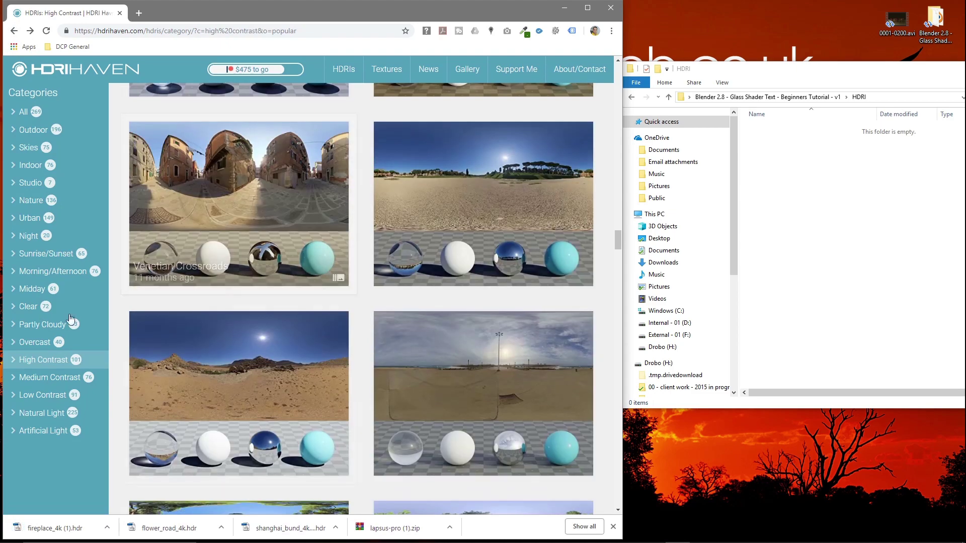
{"action": "left_click", "coordinate": [41, 253]}
Find the Sunny Vondelpark HDRI among the Sunrise/Sunset environments and download its 4k version.
{"action": "scroll", "coordinate": [362, 265], "scroll_direction": "down", "scroll_amount": 10}
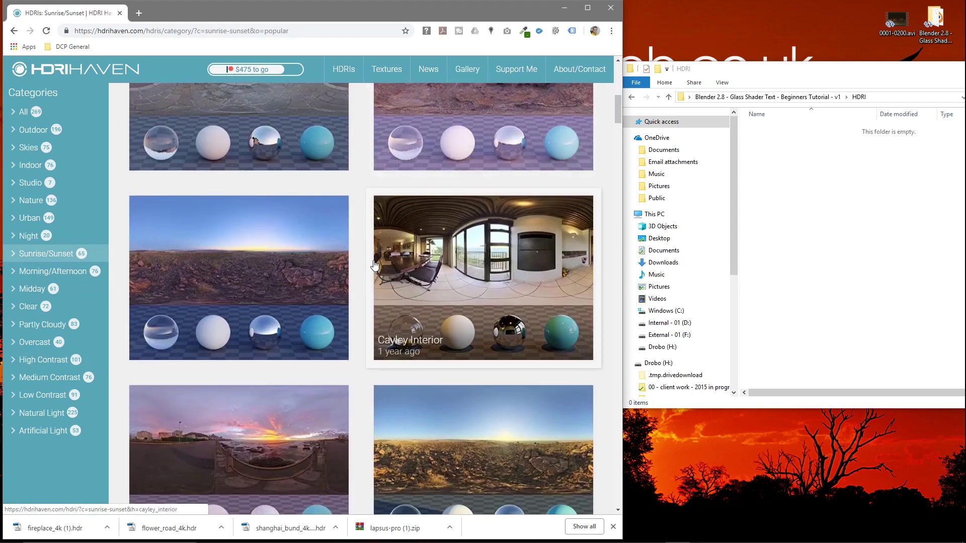
{"action": "scroll", "coordinate": [343, 265], "scroll_direction": "down", "scroll_amount": 3}
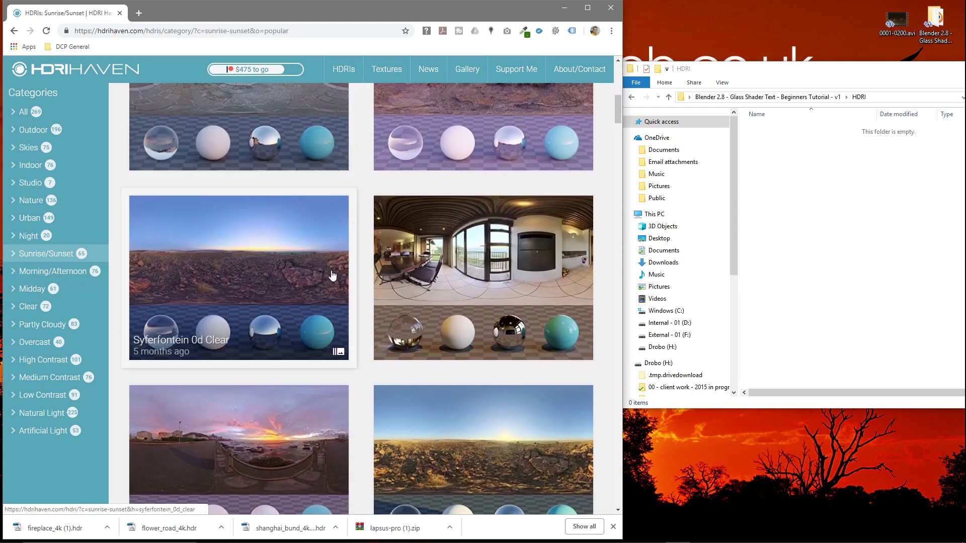
{"action": "scroll", "coordinate": [309, 267], "scroll_direction": "down", "scroll_amount": 5}
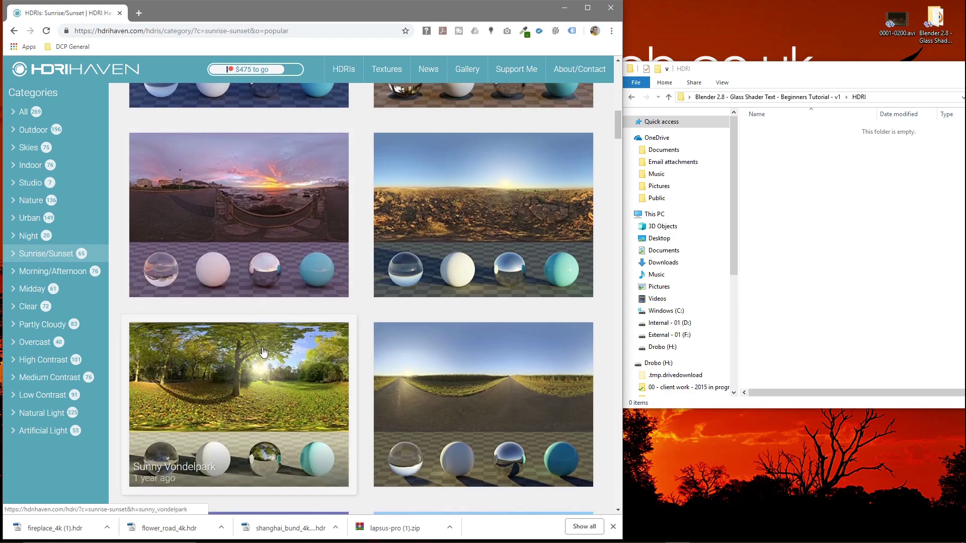
{"action": "scroll", "coordinate": [239, 302], "scroll_direction": "down", "scroll_amount": 2}
{"action": "left_click", "coordinate": [242, 268]}
{"action": "scroll", "coordinate": [309, 316], "scroll_direction": "down", "scroll_amount": 1}
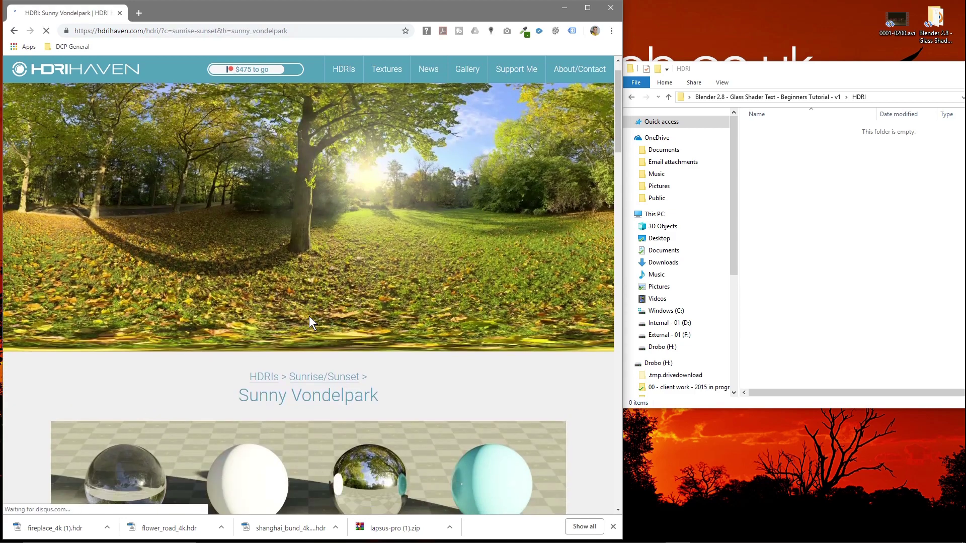
{"action": "scroll", "coordinate": [291, 352], "scroll_direction": "down", "scroll_amount": 2}
{"action": "scroll", "coordinate": [264, 348], "scroll_direction": "down", "scroll_amount": 5}
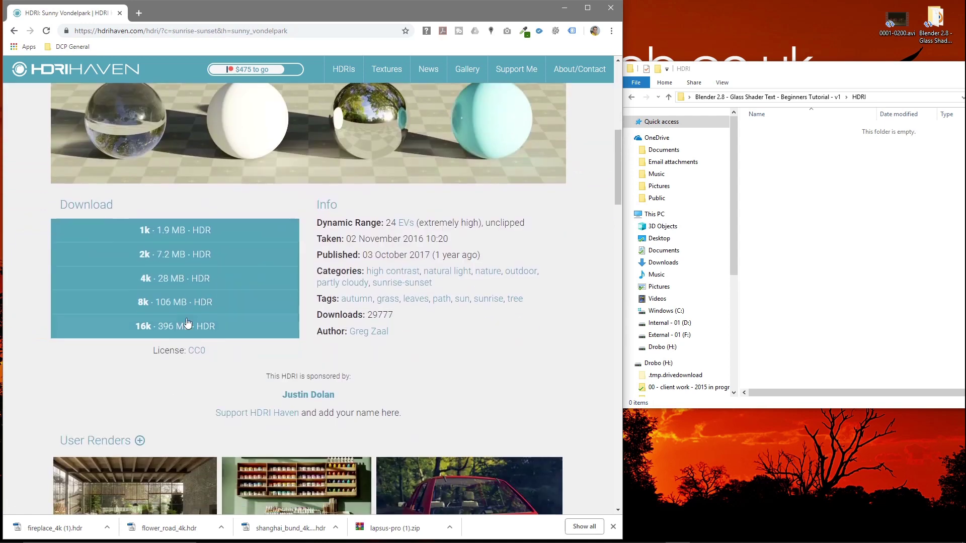
{"action": "left_click", "coordinate": [176, 279]}
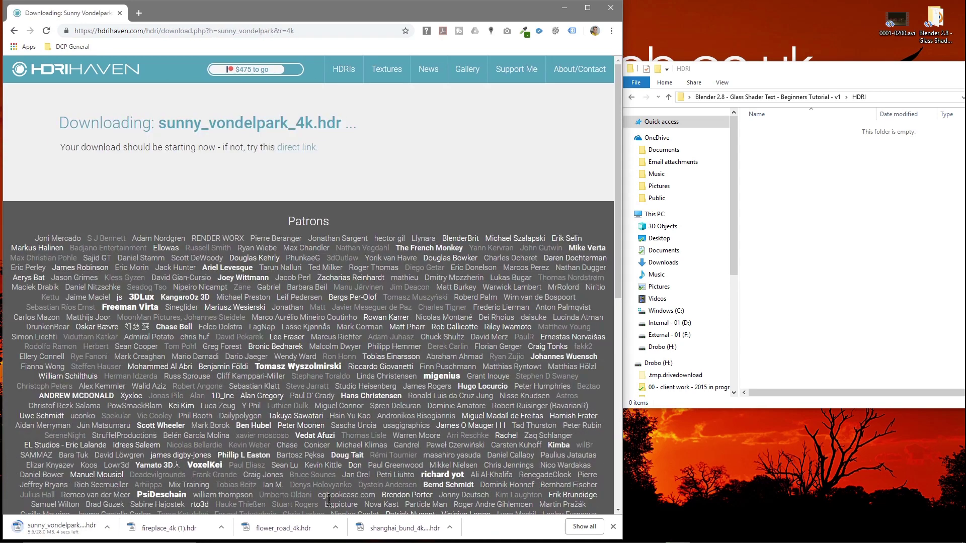
Place the downloaded Shanghai Bund, Flower Road, Fireplace and Sunny Vondelpark HDR files in the project's HDRI folder.
{"action": "left_click_drag", "start_coordinate": [403, 532], "coordinate": [800, 251]}
{"action": "left_click_drag", "start_coordinate": [302, 529], "coordinate": [850, 221]}
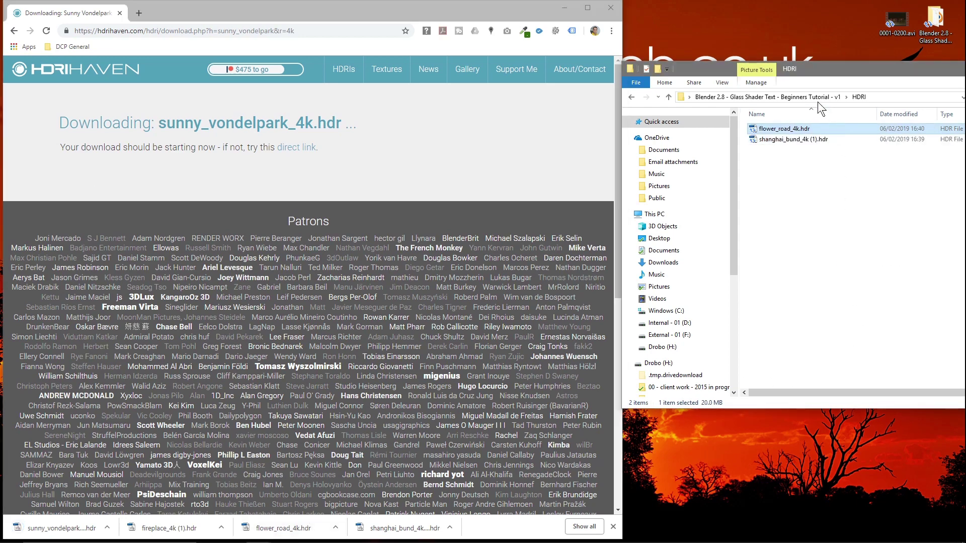
{"action": "left_click_drag", "start_coordinate": [169, 528], "coordinate": [825, 252]}
{"action": "left_click_drag", "start_coordinate": [69, 528], "coordinate": [826, 270]}
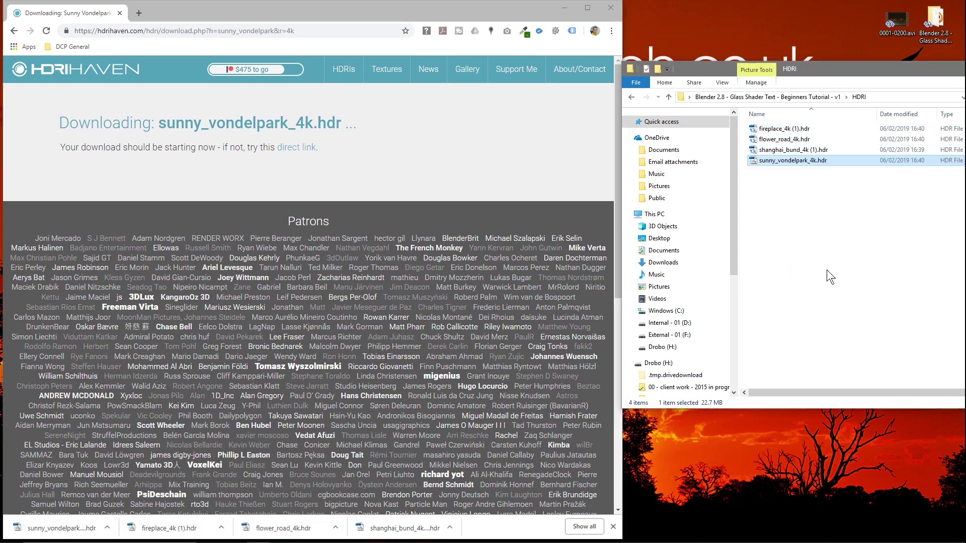
Switch to Blender and load fireplace_4k (1).hdr from the HDRI folder into the world's Environment Texture node.
{"action": "left_click", "coordinate": [574, 7]}
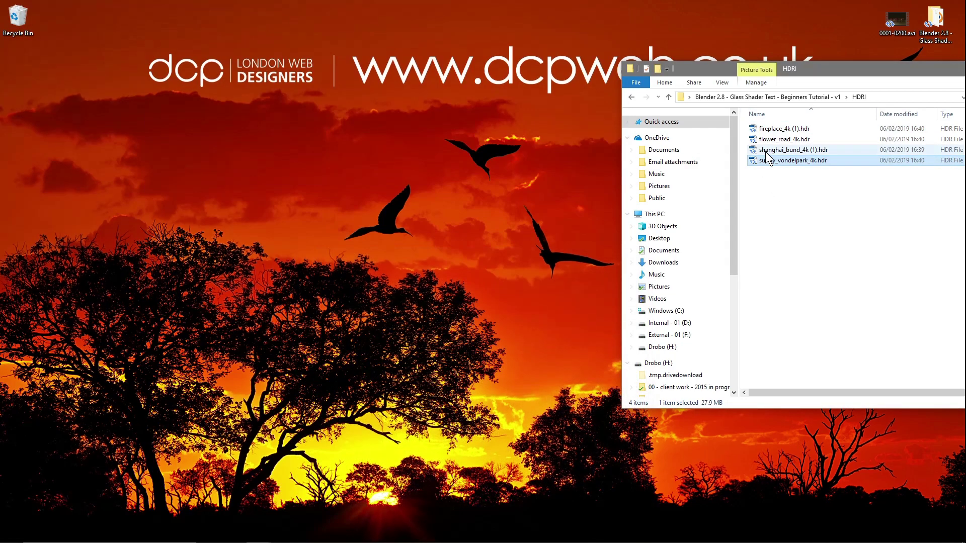
{"action": "left_click", "coordinate": [432, 534]}
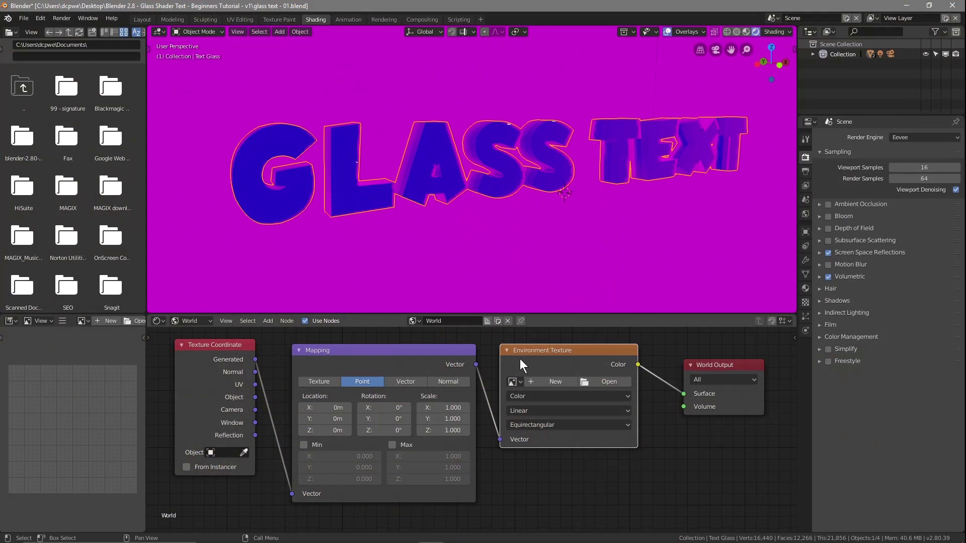
{"action": "left_click", "coordinate": [607, 381]}
{"action": "double_click", "coordinate": [143, 89]}
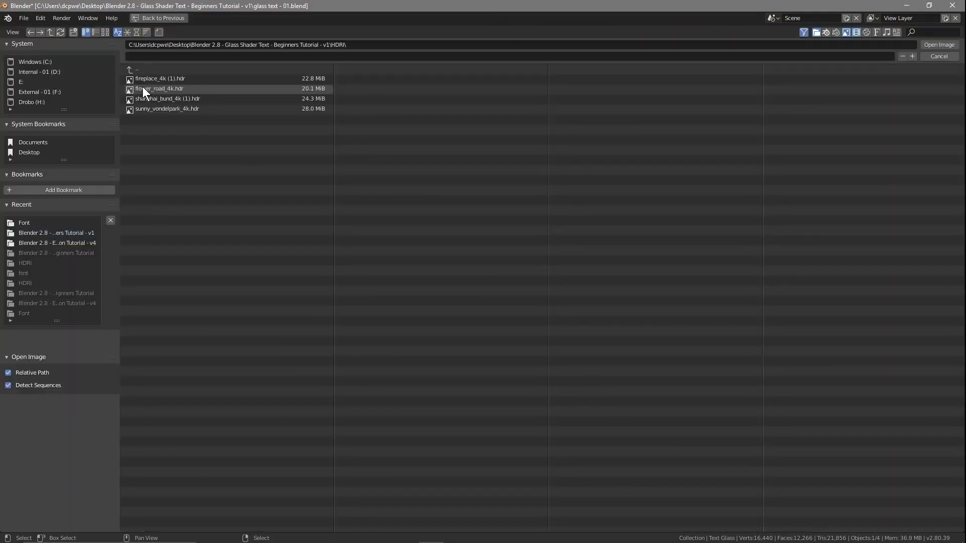
{"action": "left_click", "coordinate": [150, 78]}
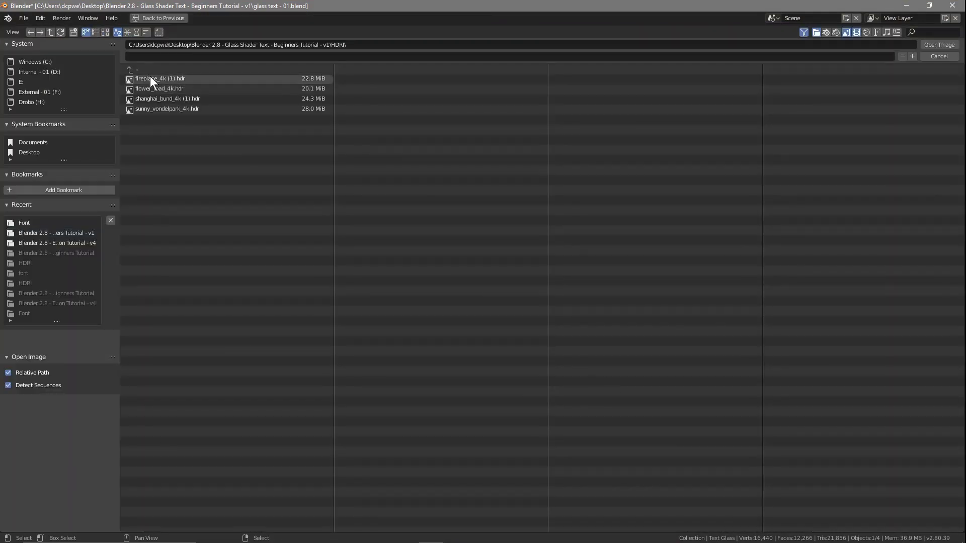
{"action": "left_click", "coordinate": [937, 45]}
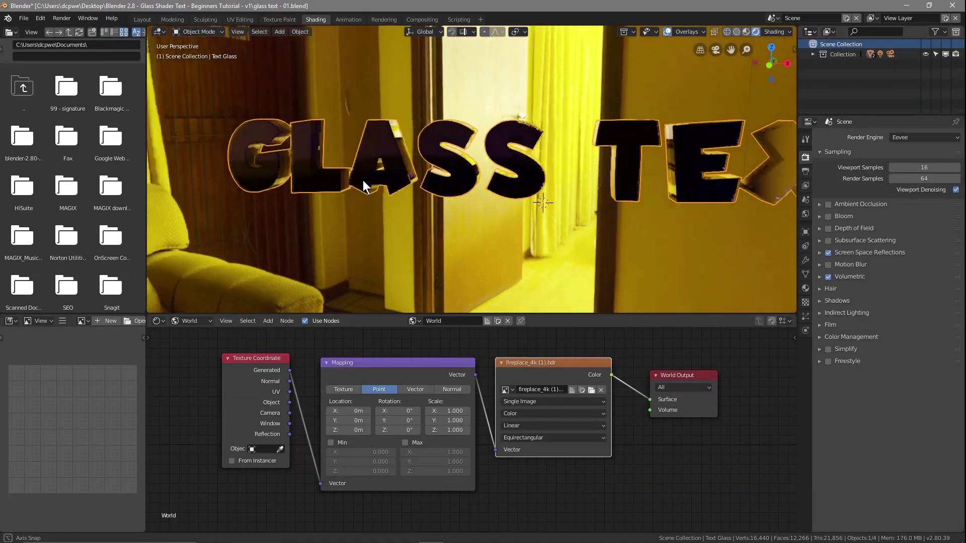
Inspect the glass text against the fireplace environment and view it through the camera.
{"action": "middle_click_drag", "start_coordinate": [364, 180], "coordinate": [493, 189]}
{"action": "key", "text": "KP_0"}
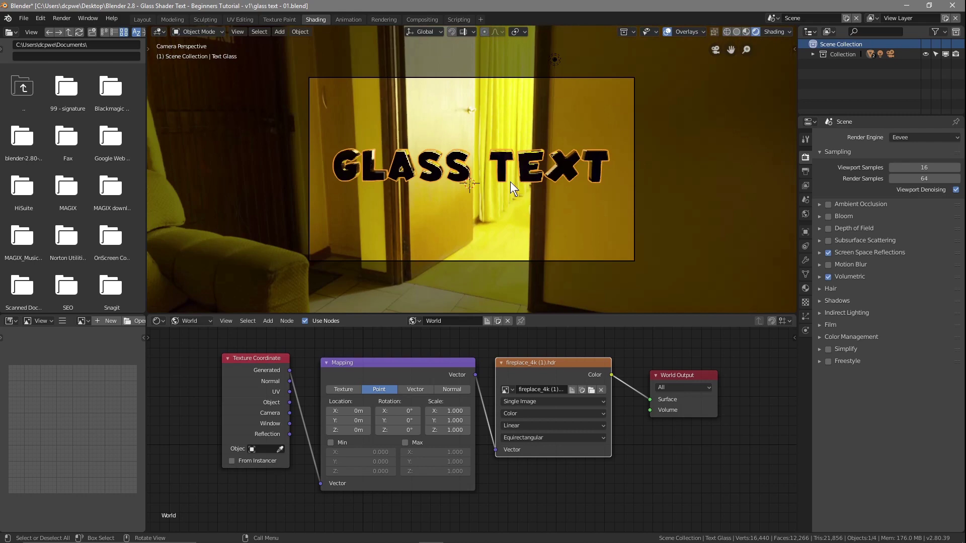
{"action": "scroll", "coordinate": [439, 212], "scroll_direction": "up", "scroll_amount": 3}
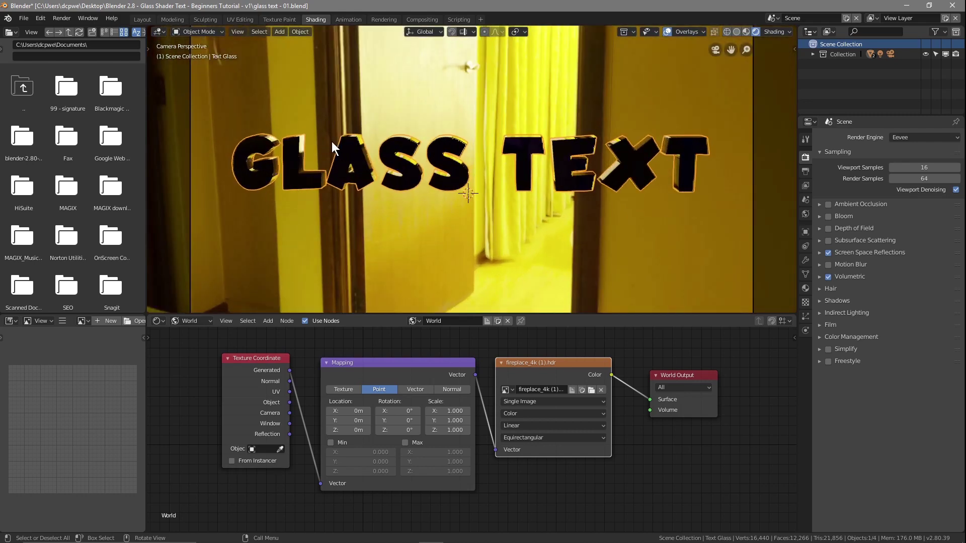
Rotate the fireplace environment with the Mapping node to about X -1°, Y 10.6° and Z -53.8°, checking the text's reflections up close.
{"action": "left_click_drag", "start_coordinate": [398, 430], "coordinate": [398, 408]}
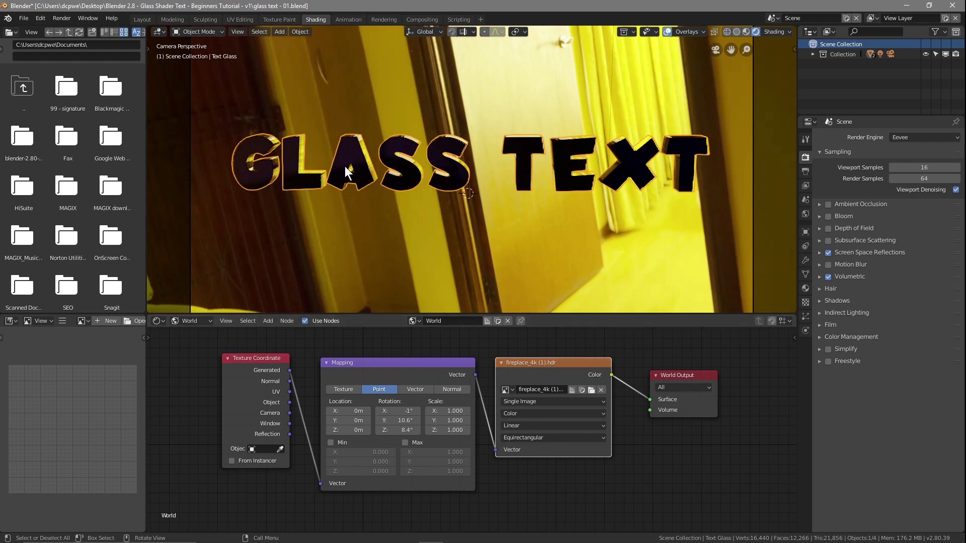
{"action": "scroll", "coordinate": [353, 179], "scroll_direction": "up", "scroll_amount": 4}
{"action": "scroll", "coordinate": [353, 179], "scroll_direction": "down", "scroll_amount": 4}
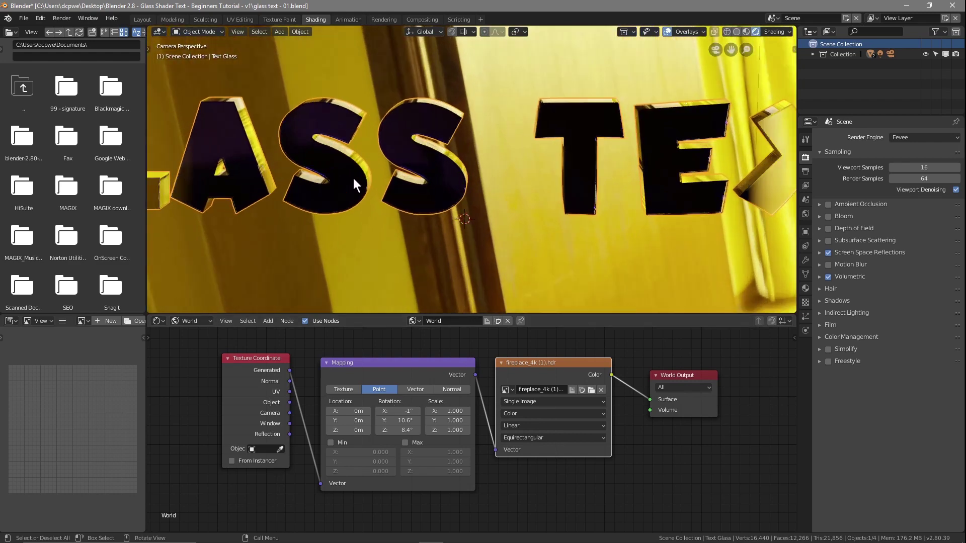
{"action": "mouse_move", "coordinate": [317, 228]}
{"action": "middle_mouse_down"}
{"action": "mouse_move", "coordinate": [399, 215]}
{"action": "mouse_move", "coordinate": [531, 215]}
{"action": "mouse_move", "coordinate": [331, 219]}
{"action": "middle_mouse_up"}
{"action": "key", "text": "KP_0"}
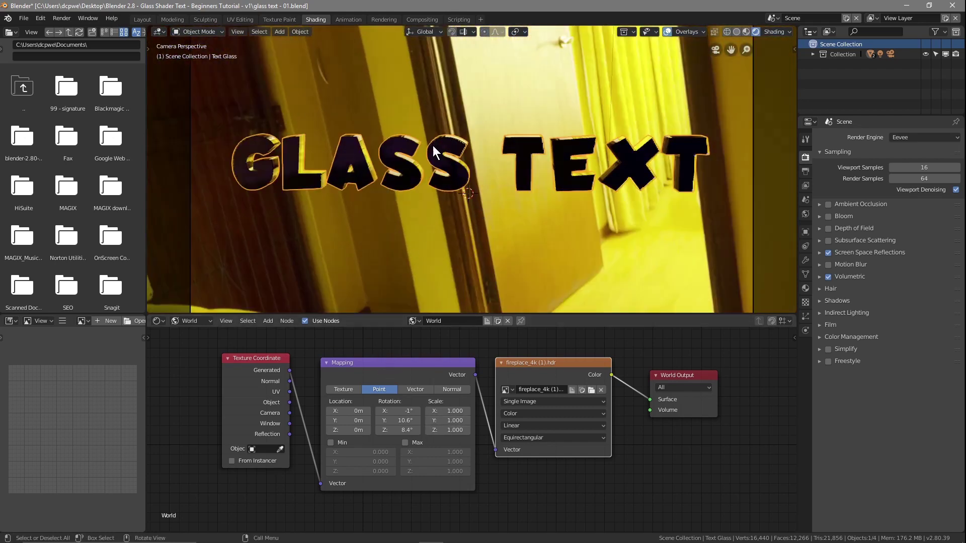
{"action": "left_click_drag", "start_coordinate": [400, 436], "coordinate": [551, 403]}
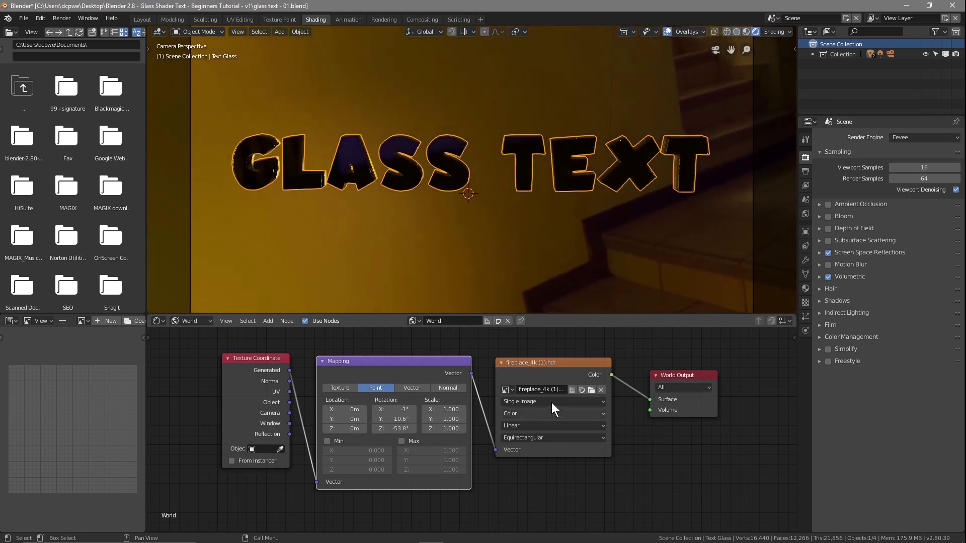
Load shanghai_bund_4k (1).hdr into the world's Environment Texture and try different Z rotations in the Mapping node.
{"action": "left_click", "coordinate": [592, 390]}
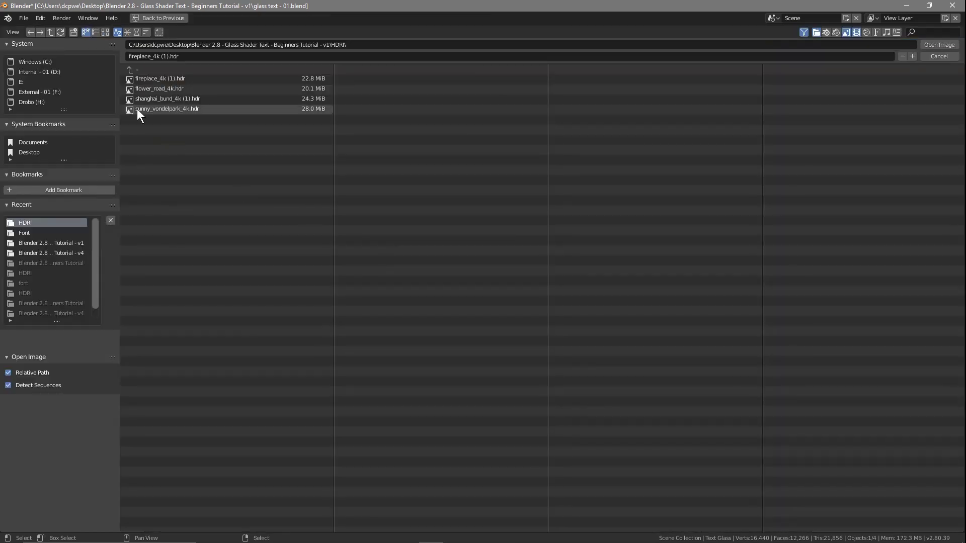
{"action": "left_click", "coordinate": [148, 99]}
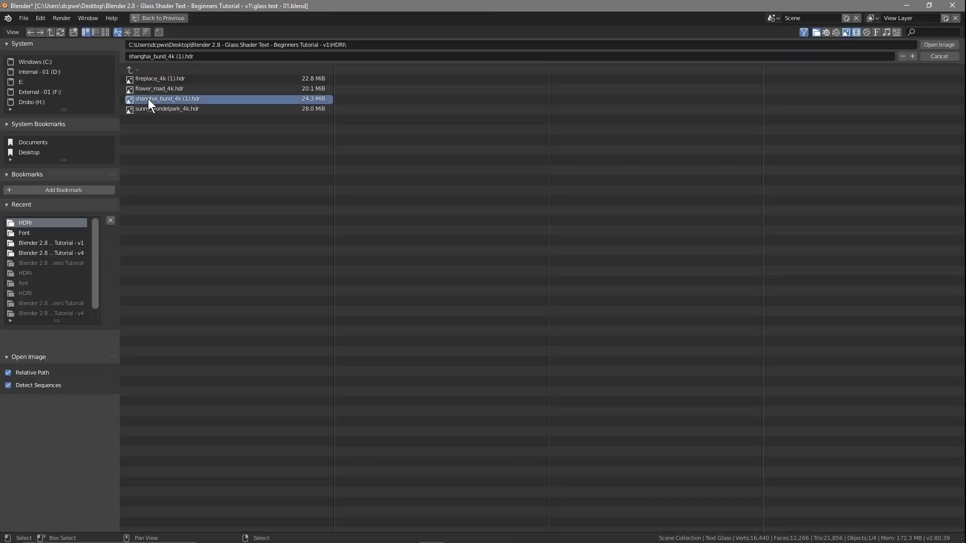
{"action": "double_click", "coordinate": [148, 98]}
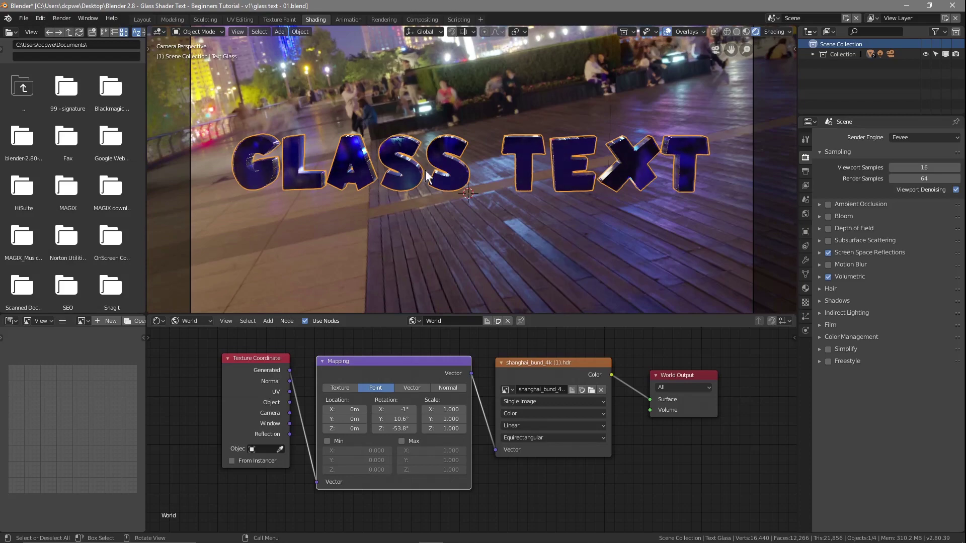
{"action": "left_click_drag", "start_coordinate": [402, 430], "coordinate": [439, 431]}
{"action": "left_click_drag", "start_coordinate": [401, 429], "coordinate": [358, 430]}
Reset the Mapping node's Z, Y and X rotation to 0°.
{"action": "left_click", "coordinate": [401, 429]}
{"action": "type", "text": "0"}
{"action": "key", "text": "Return"}
{"action": "double_click", "coordinate": [396, 418]}
{"action": "type", "text": "0"}
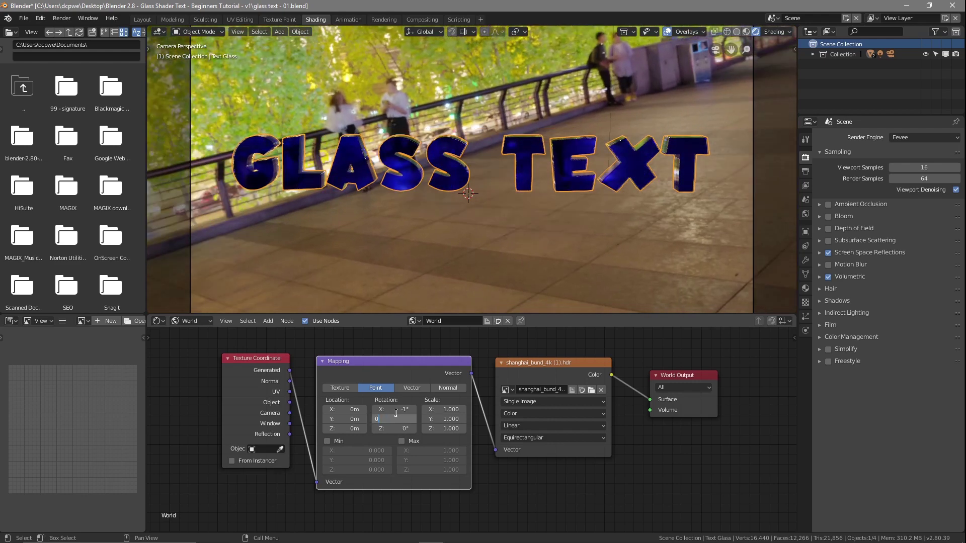
{"action": "key", "text": "Return"}
{"action": "double_click", "coordinate": [396, 409]}
{"action": "type", "text": "0"}
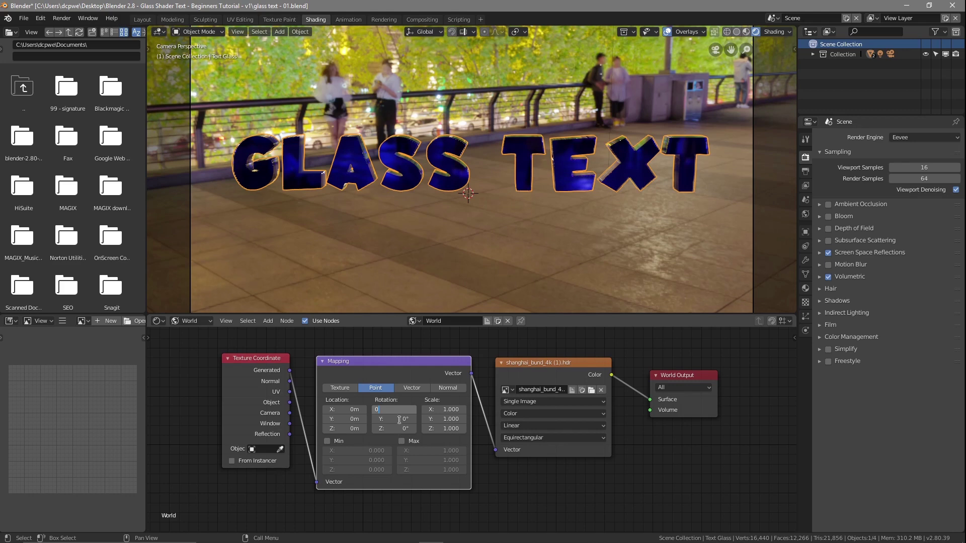
{"action": "key", "text": "Return"}
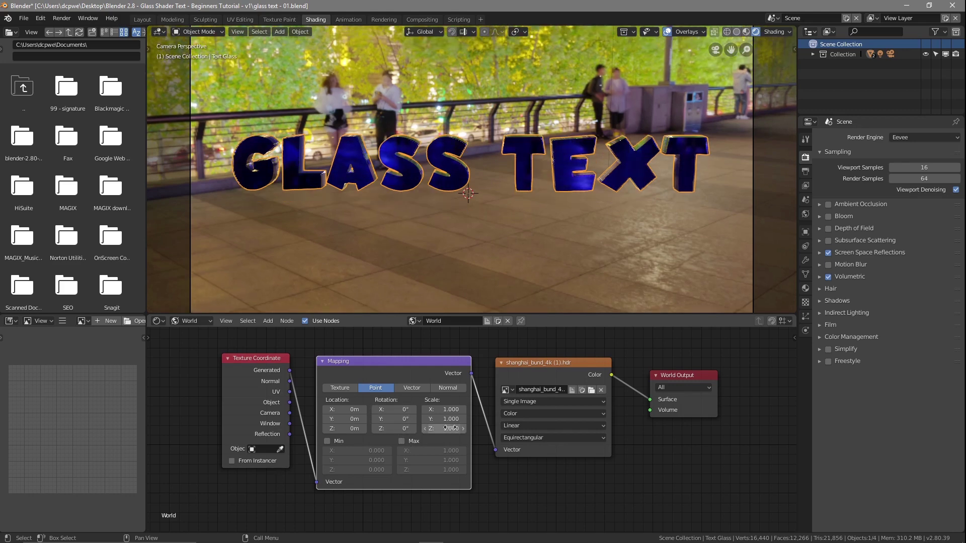
Load flower_road_4k.hdr into the world's Environment Texture and rotate it to about -21.5° on Z.
{"action": "left_click", "coordinate": [592, 391]}
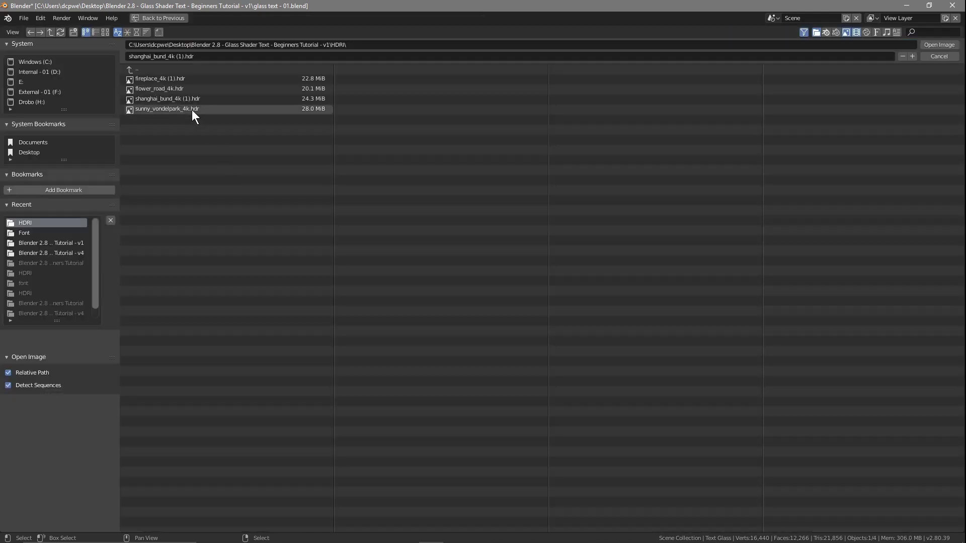
{"action": "left_click", "coordinate": [167, 89]}
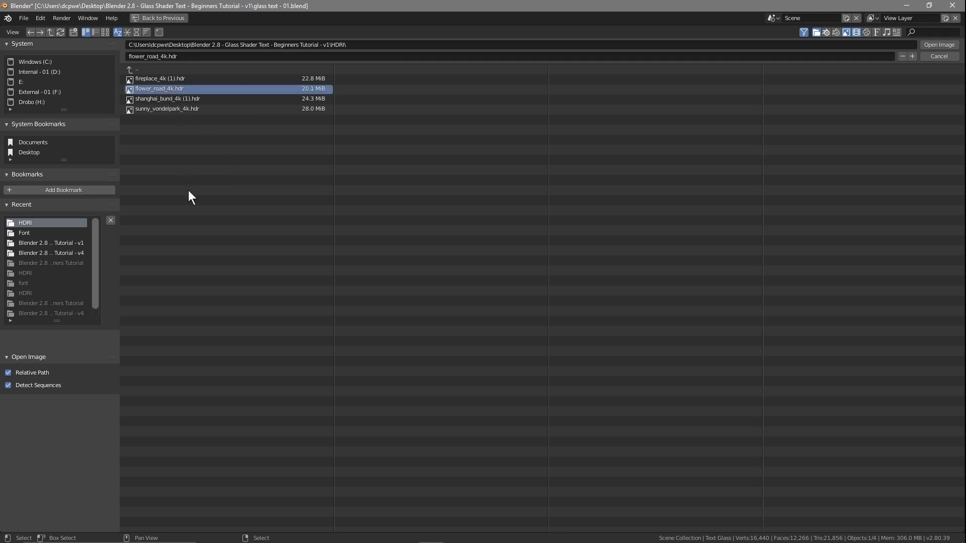
{"action": "key", "text": "Return"}
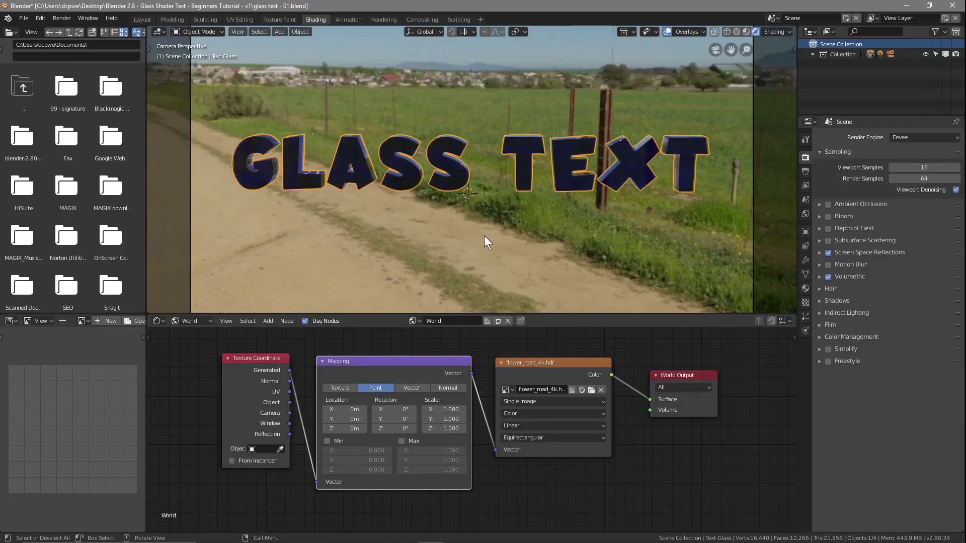
{"action": "mouse_move", "coordinate": [395, 429]}
{"action": "left_mouse_down"}
{"action": "mouse_move", "coordinate": [424, 429]}
{"action": "mouse_move", "coordinate": [359, 429]}
{"action": "mouse_move", "coordinate": [395, 429]}
{"action": "left_mouse_up"}
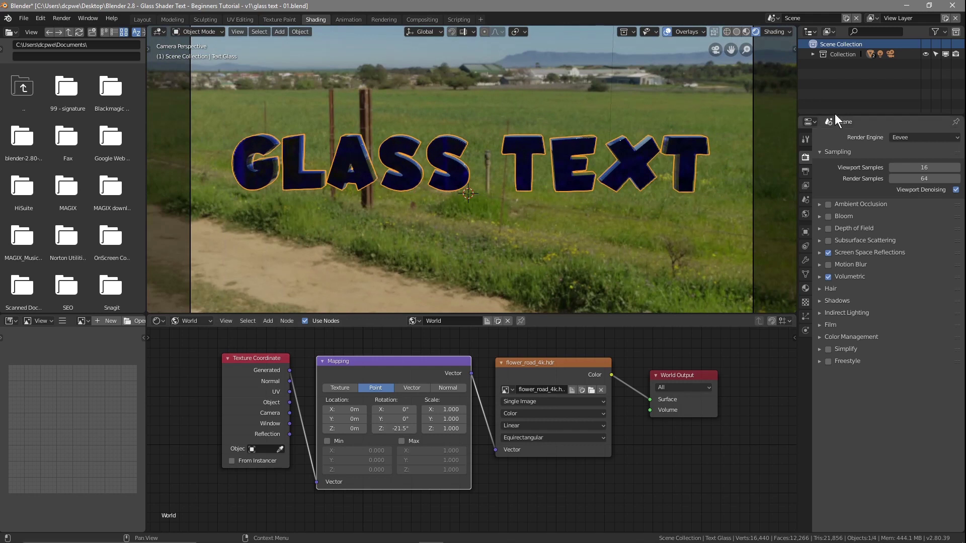
Change the base color of the Text Metal object's material to cyan.
{"action": "left_click", "coordinate": [814, 54]}
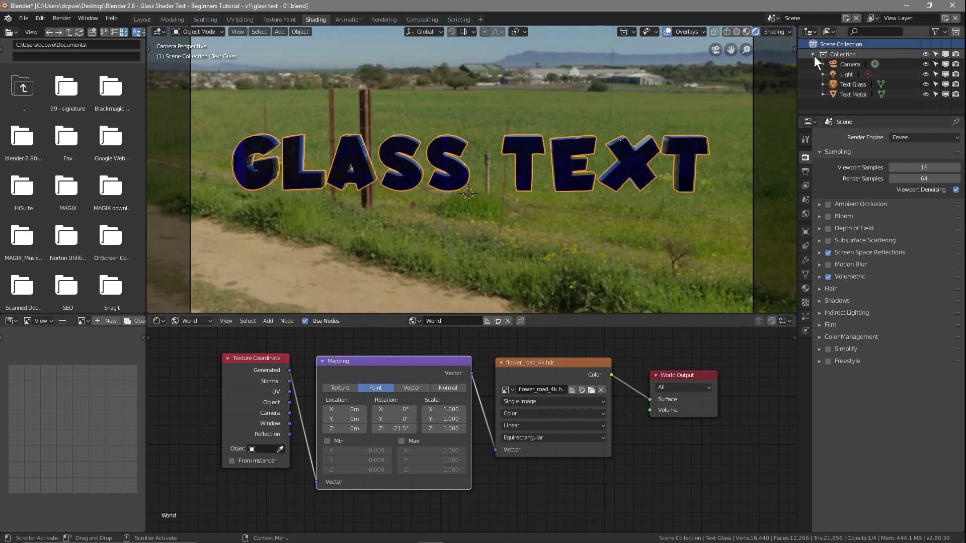
{"action": "left_click", "coordinate": [849, 94]}
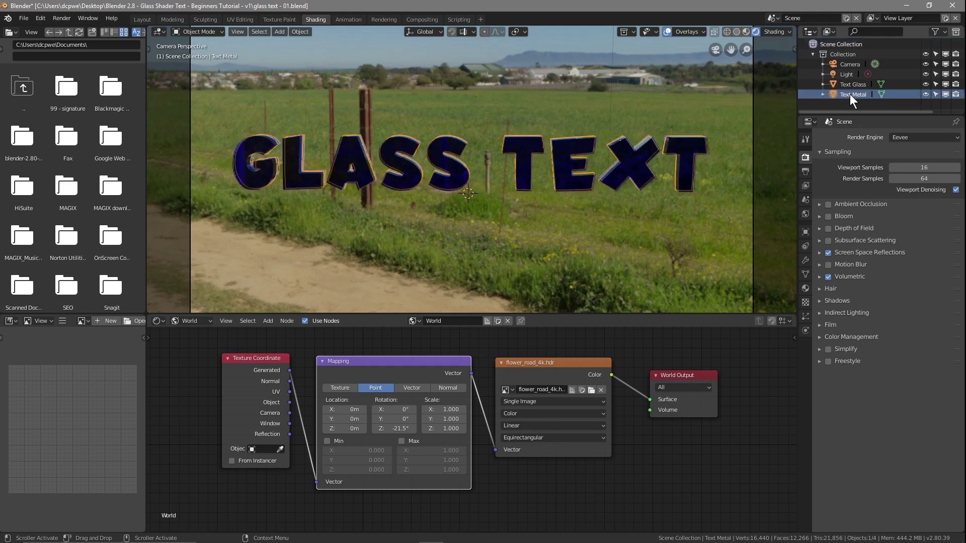
{"action": "left_click", "coordinate": [805, 289]}
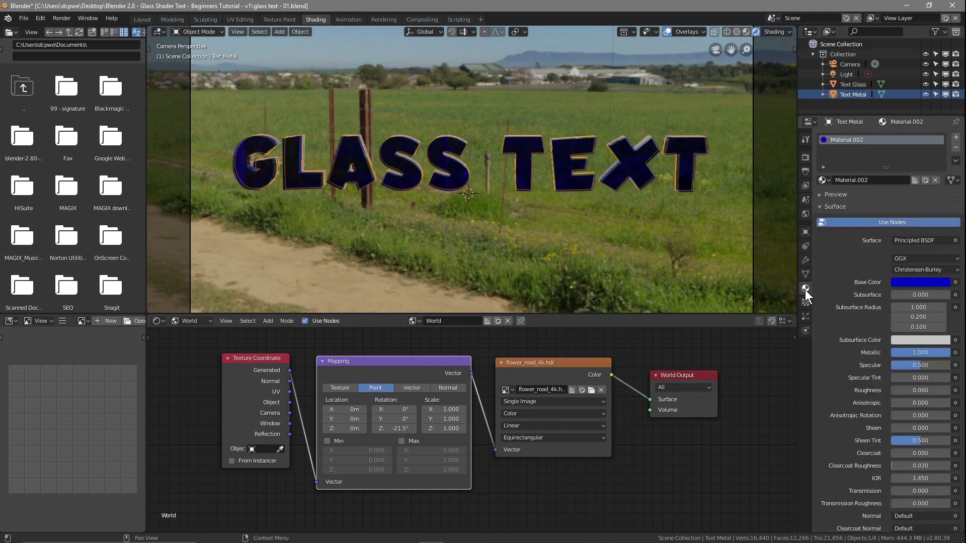
{"action": "left_click", "coordinate": [916, 283]}
{"action": "mouse_move", "coordinate": [926, 161]}
{"action": "left_mouse_down"}
{"action": "mouse_move", "coordinate": [894, 137]}
{"action": "mouse_move", "coordinate": [910, 139]}
{"action": "mouse_move", "coordinate": [903, 137]}
{"action": "left_mouse_up"}
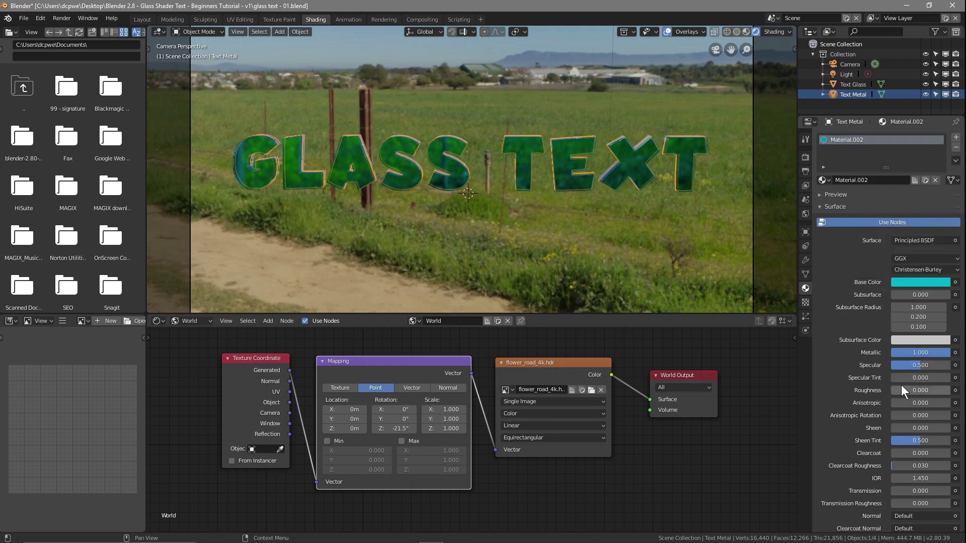
Set the Text Metal material's Specular to about 0.564 and try out its Transmission value.
{"action": "left_click_drag", "start_coordinate": [895, 391], "coordinate": [949, 354]}
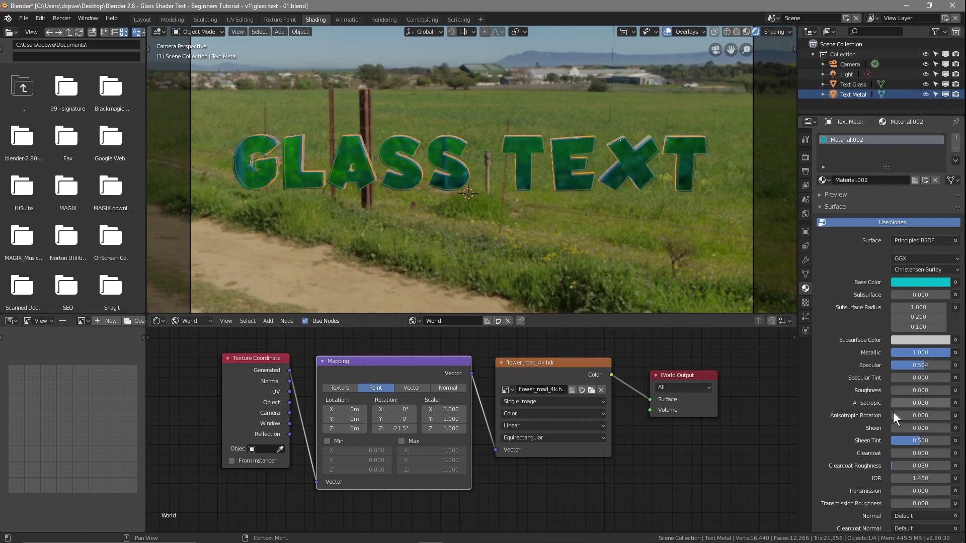
{"action": "scroll", "coordinate": [861, 461], "scroll_direction": "down", "scroll_amount": 2}
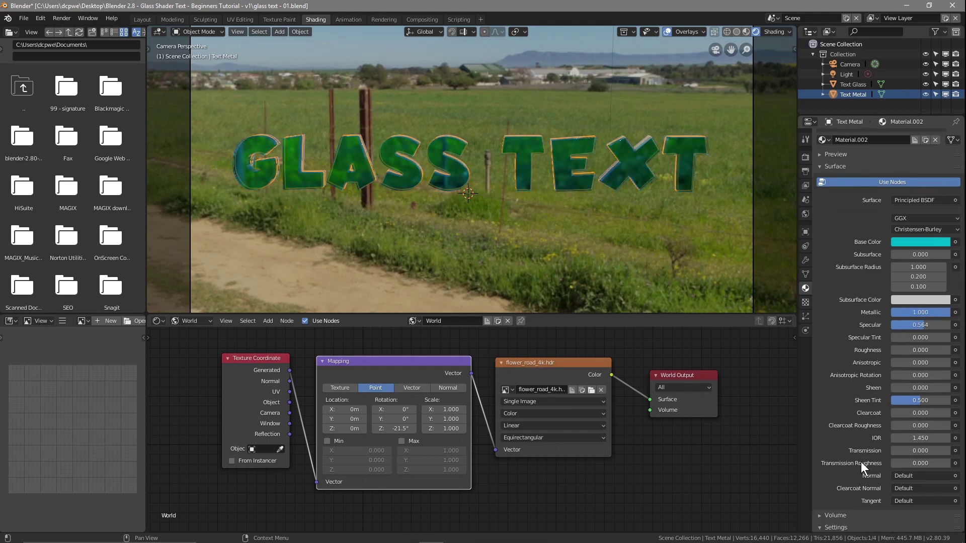
{"action": "mouse_move", "coordinate": [894, 452]}
{"action": "left_mouse_down"}
{"action": "mouse_move", "coordinate": [951, 452]}
{"action": "mouse_move", "coordinate": [891, 451]}
{"action": "left_mouse_up"}
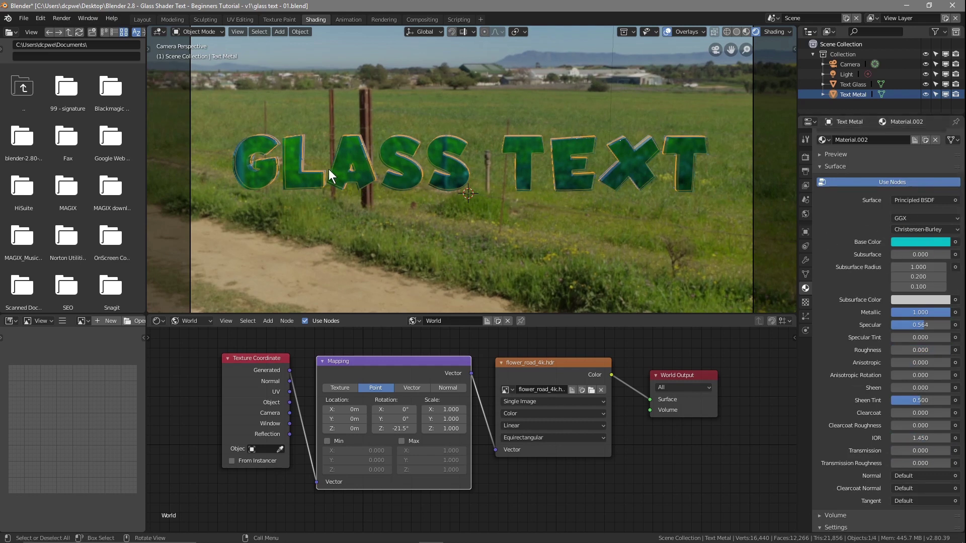
Load sunny_vondelpark_4k.hdr into the world's Environment Texture and rotate it to about -131° on Z.
{"action": "mouse_move", "coordinate": [401, 431]}
{"action": "left_mouse_down"}
{"action": "mouse_move", "coordinate": [438, 431]}
{"action": "mouse_move", "coordinate": [385, 429]}
{"action": "left_mouse_up"}
{"action": "left_click", "coordinate": [590, 392]}
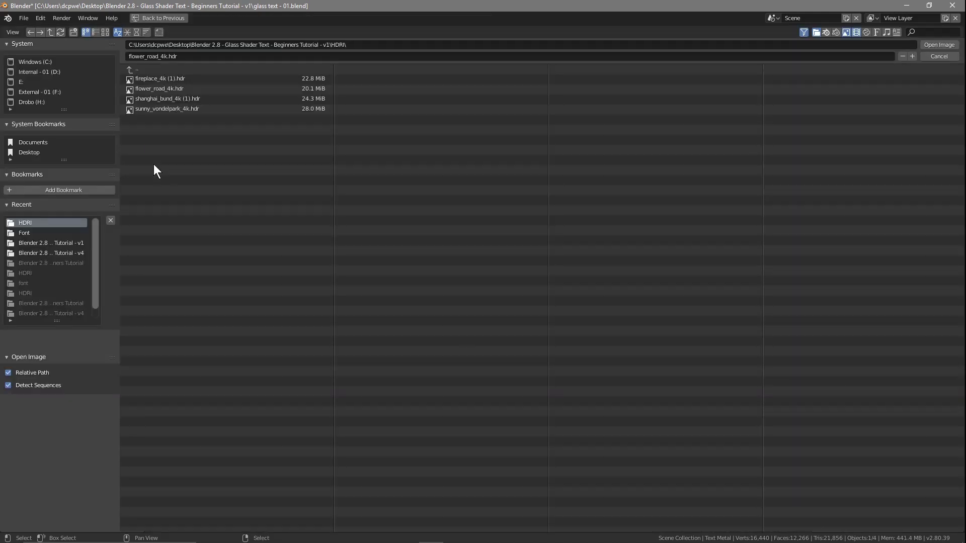
{"action": "left_click", "coordinate": [164, 110]}
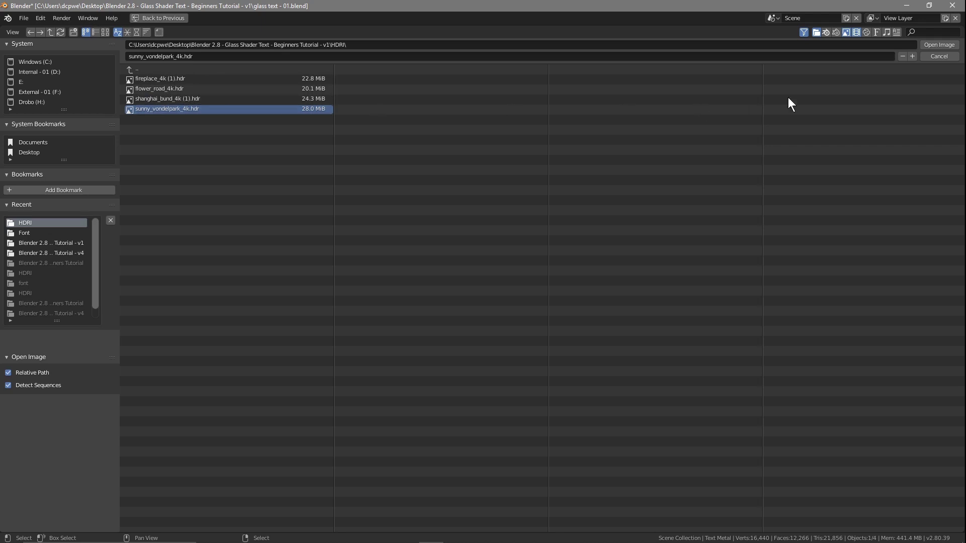
{"action": "left_click", "coordinate": [939, 44]}
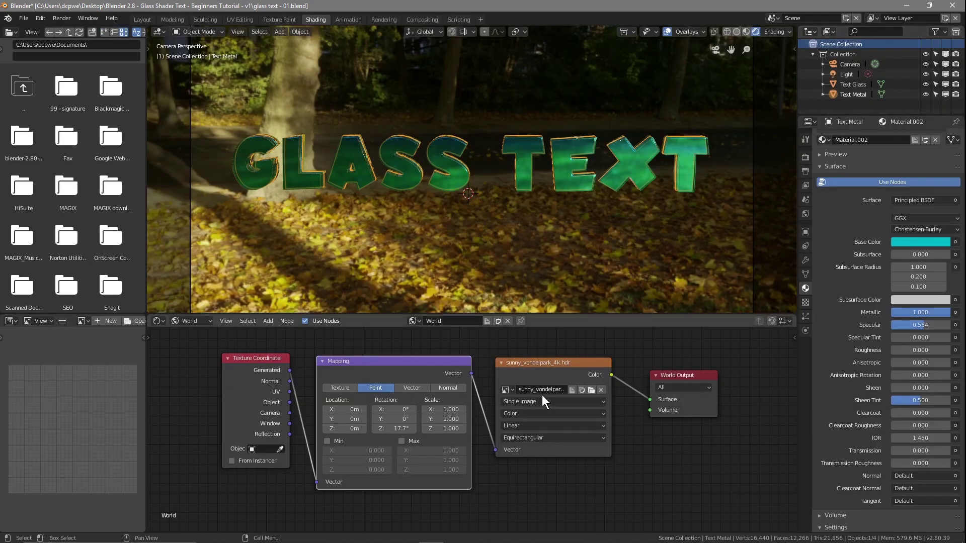
{"action": "left_click_drag", "start_coordinate": [409, 429], "coordinate": [310, 429]}
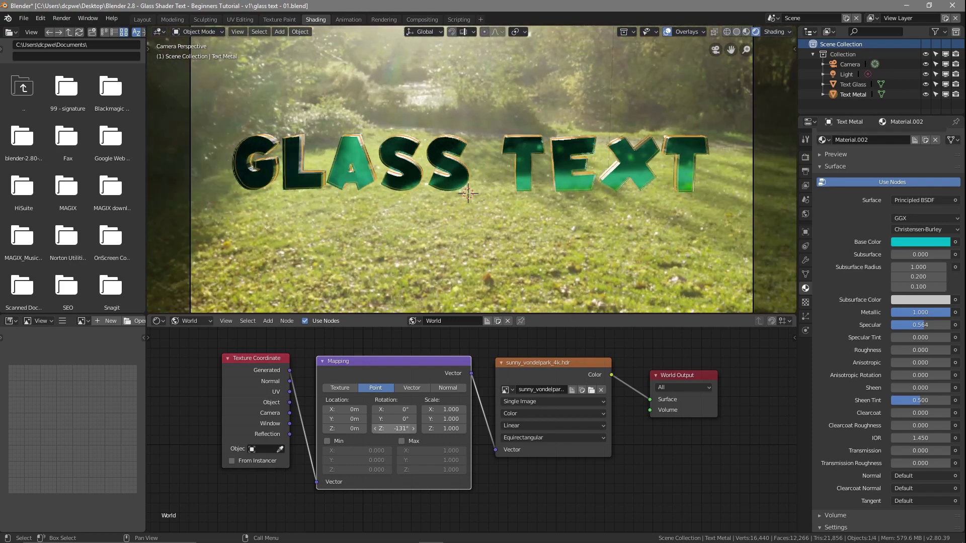
Replace the world's environment image with shanghai_bund_4k (1).hdr from the HDRI folder.
{"action": "left_click", "coordinate": [586, 388]}
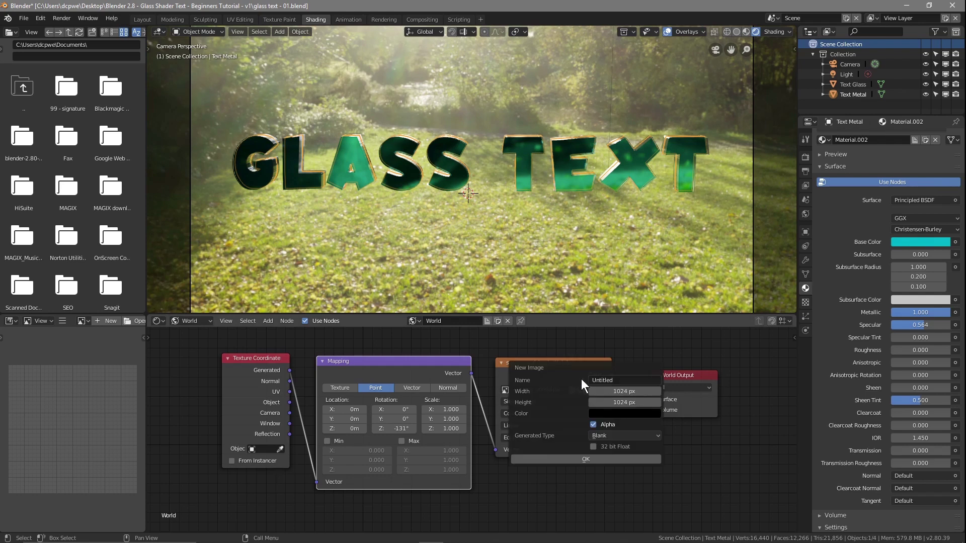
{"action": "left_click", "coordinate": [591, 391]}
{"action": "left_click", "coordinate": [167, 103]}
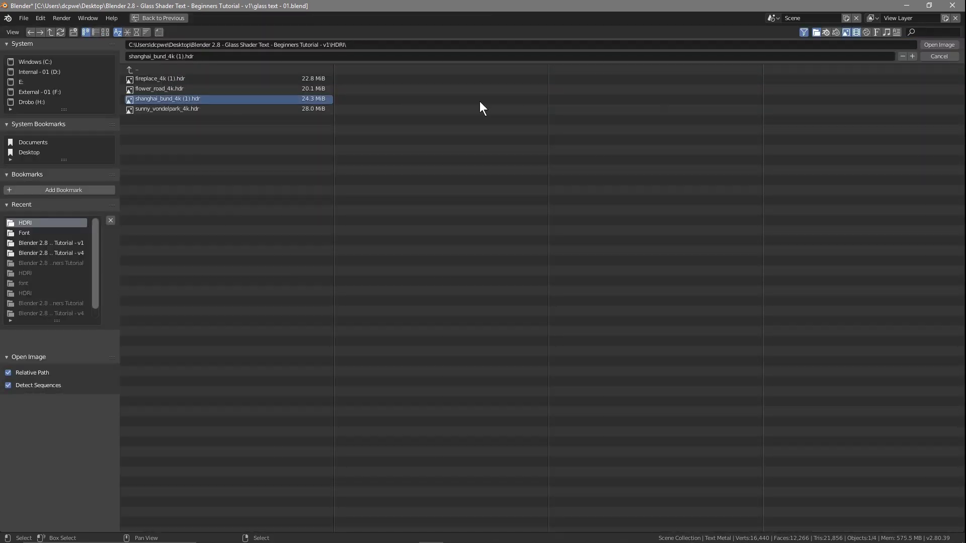
{"action": "left_click", "coordinate": [938, 45]}
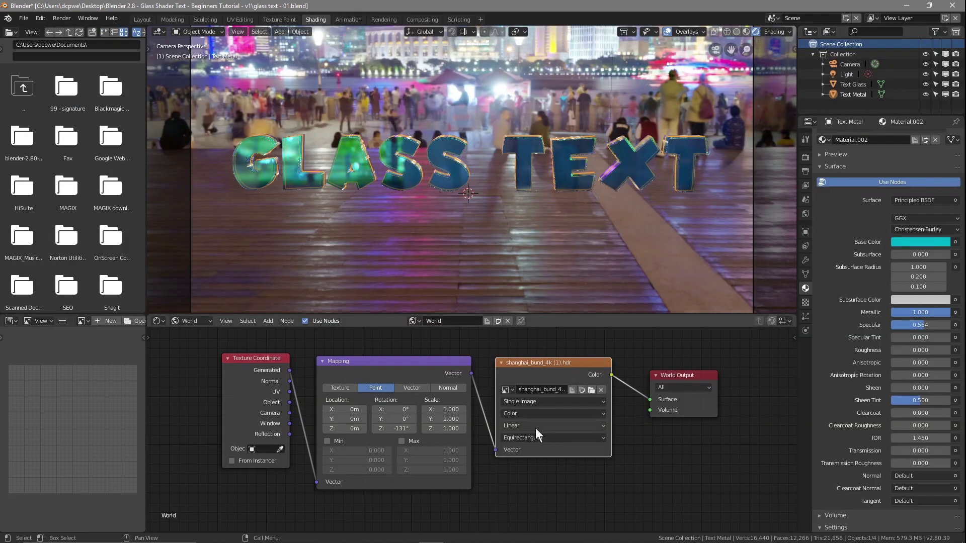
Rotate the Shanghai Bund environment on Z in the Mapping node, trying 0° and about -91.6° before setting it to 91°.
{"action": "left_click", "coordinate": [396, 429]}
{"action": "type", "text": "0"}
{"action": "key", "text": "Return"}
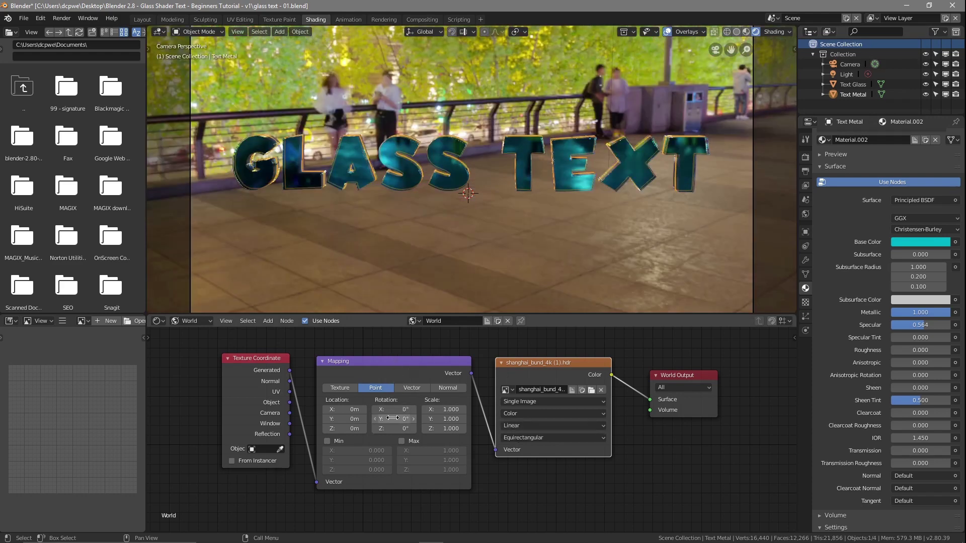
{"action": "left_click_drag", "start_coordinate": [392, 429], "coordinate": [308, 428]}
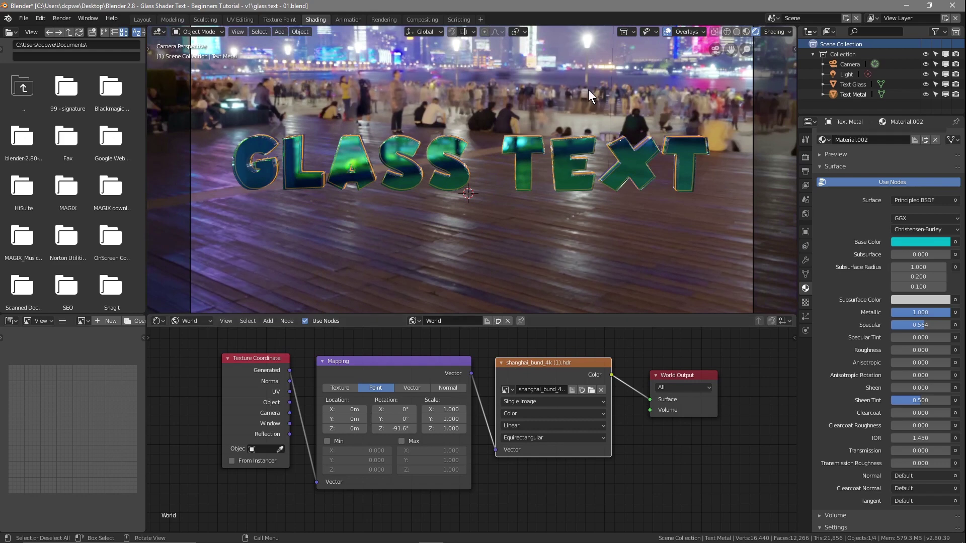
{"action": "left_click", "coordinate": [396, 430]}
{"action": "type", "text": "91"}
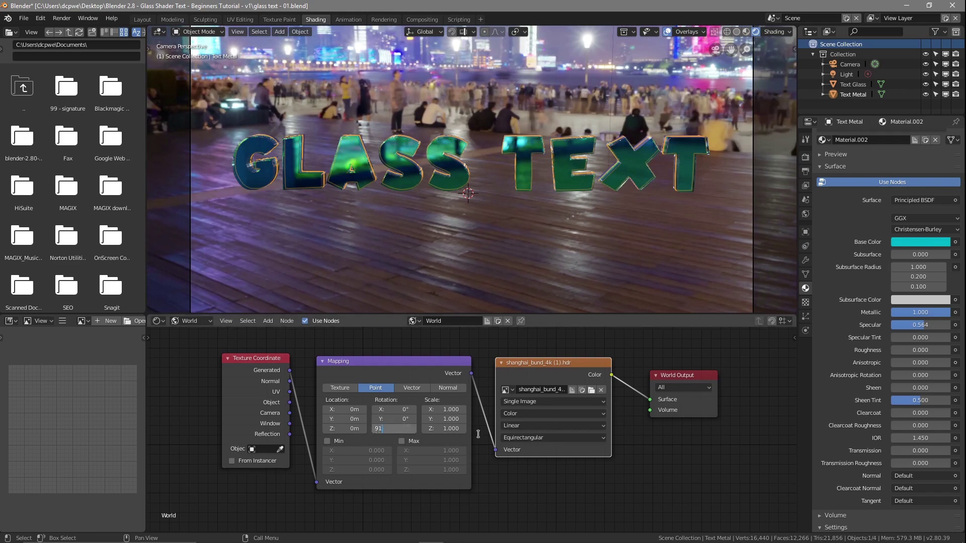
{"action": "key", "text": "Return"}
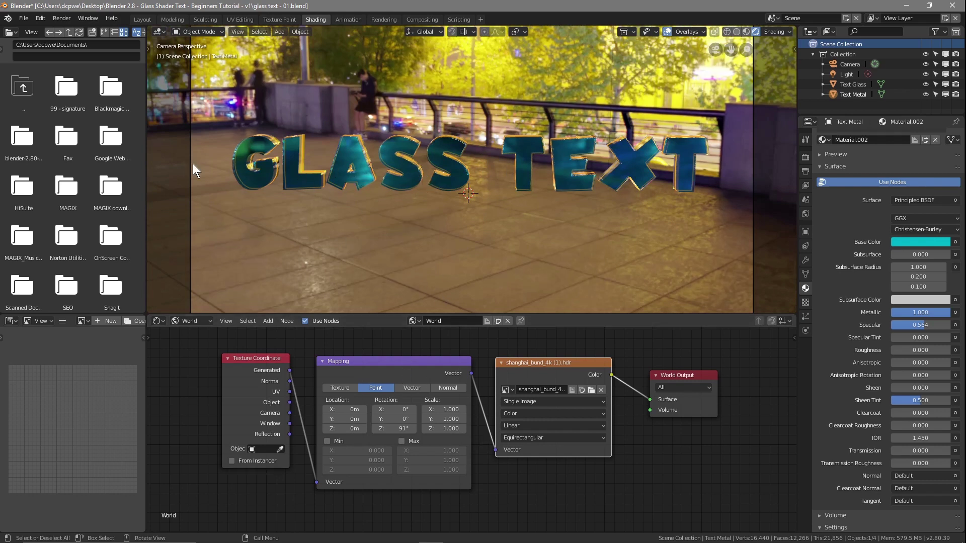
Switch to the Layout workspace with rendered viewport shading and add a plane mesh to the scene.
{"action": "left_click", "coordinate": [142, 19]}
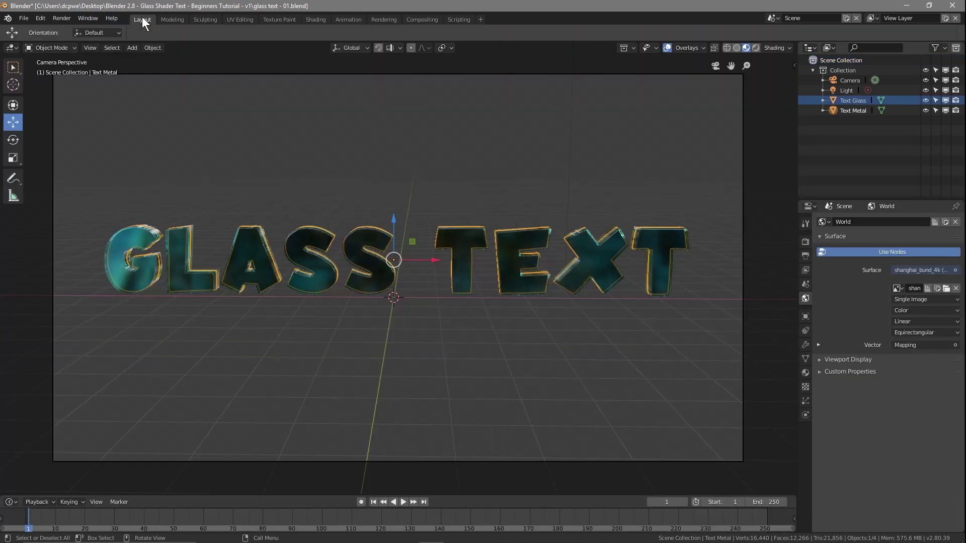
{"action": "left_click", "coordinate": [756, 47]}
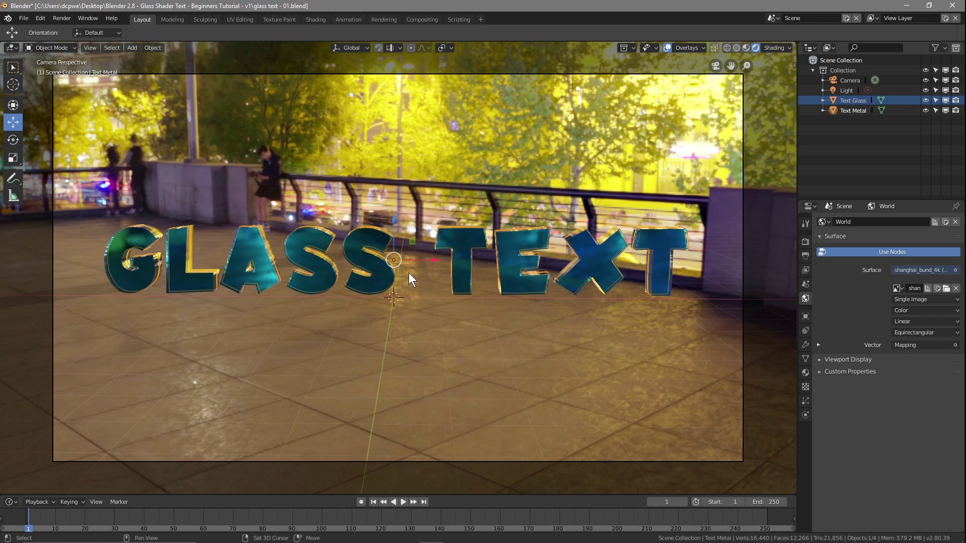
{"action": "key", "text": "shift+a"}
{"action": "mouse_move", "coordinate": [408, 272]}
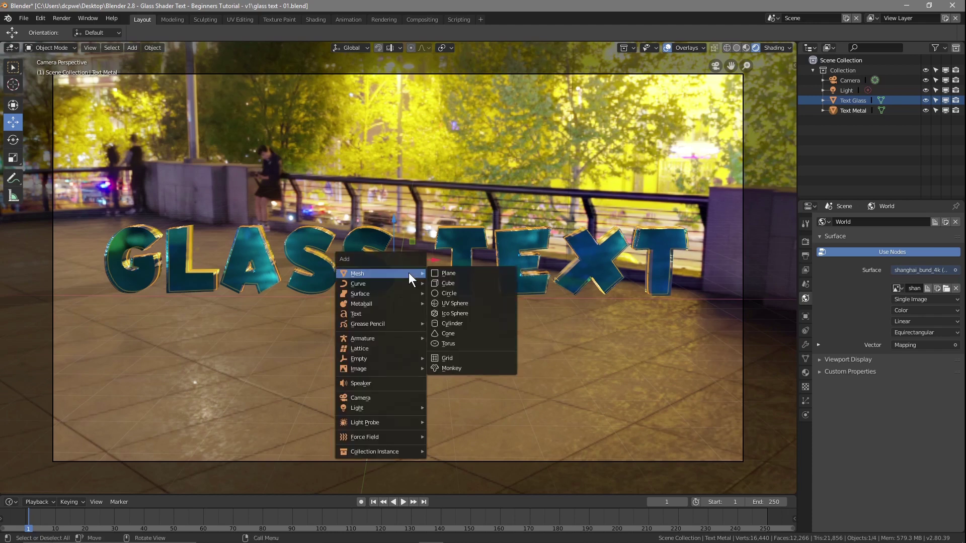
{"action": "left_click", "coordinate": [441, 274]}
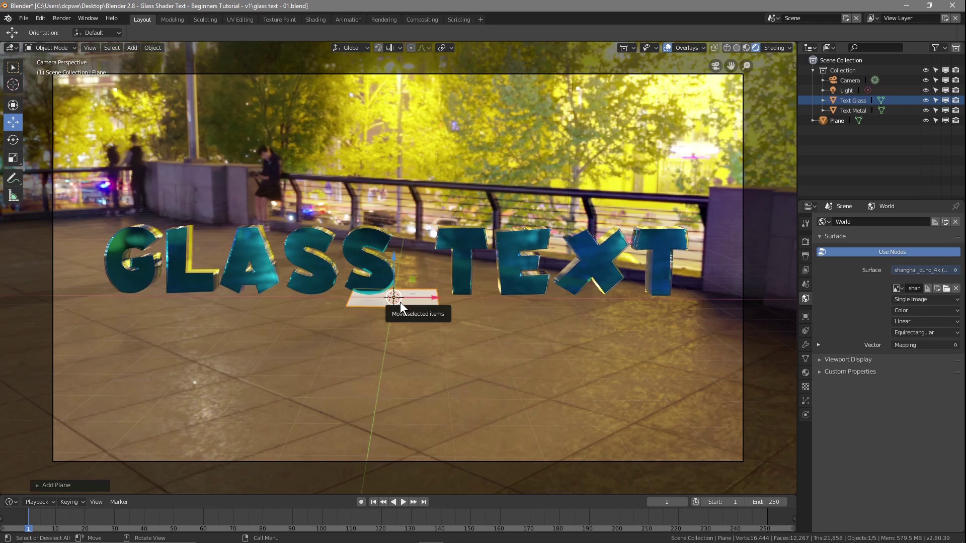
Scale the plane up uniformly to about 13.5 so that it forms a wide floor beneath the text.
{"action": "key", "text": "s"}
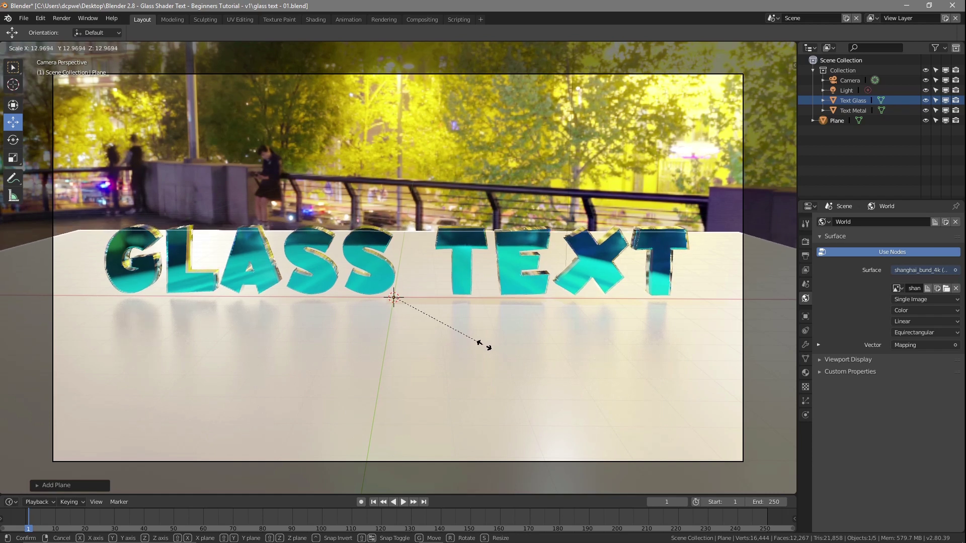
{"action": "left_click", "coordinate": [485, 346]}
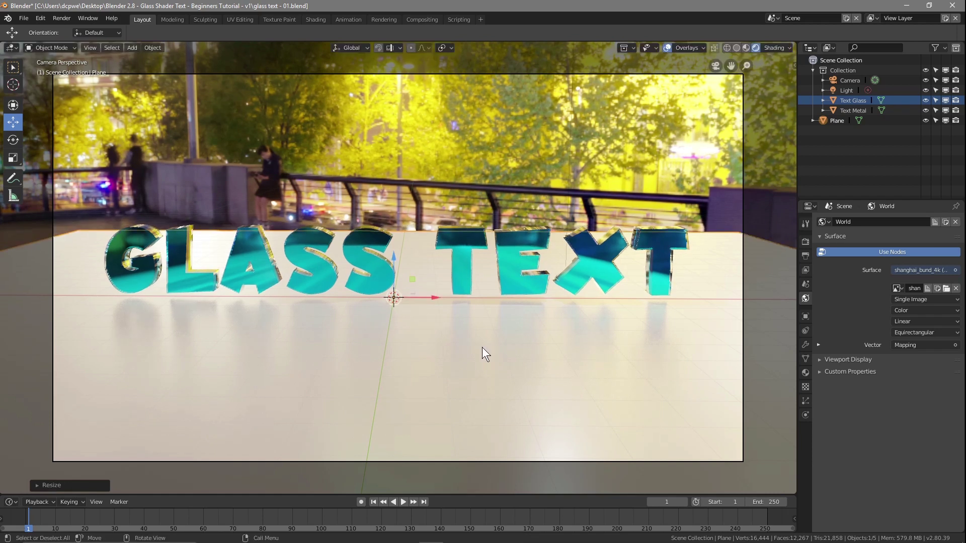
{"action": "key", "text": "s"}
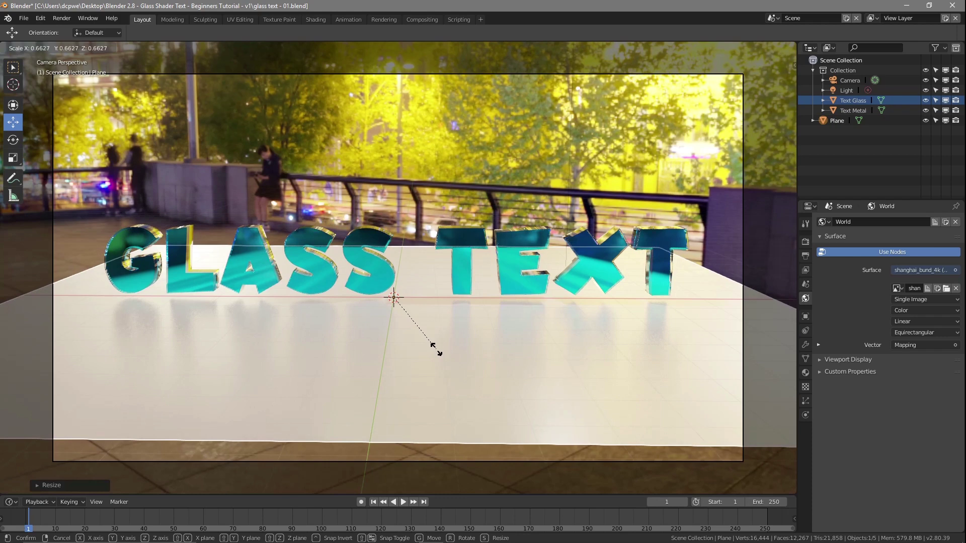
{"action": "key", "text": "Escape"}
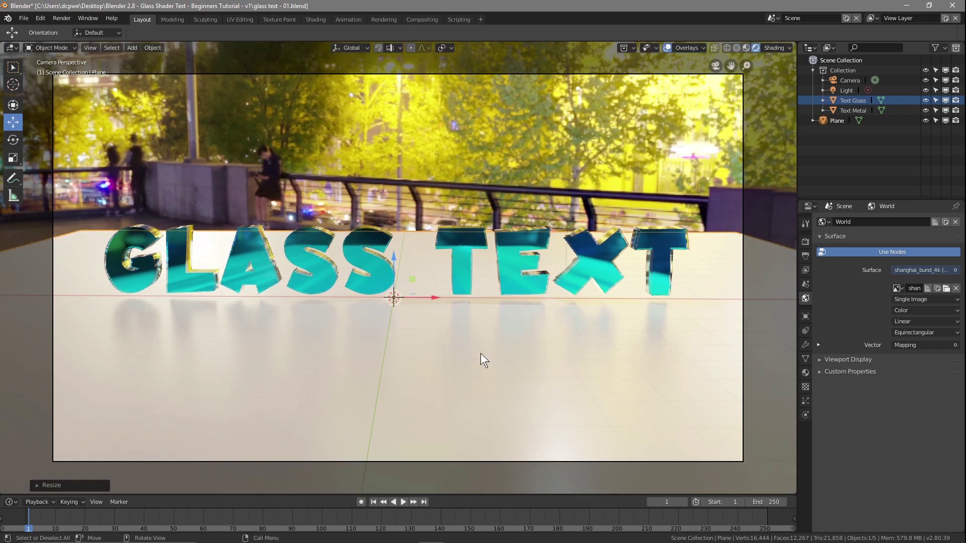
{"action": "key", "text": "s"}
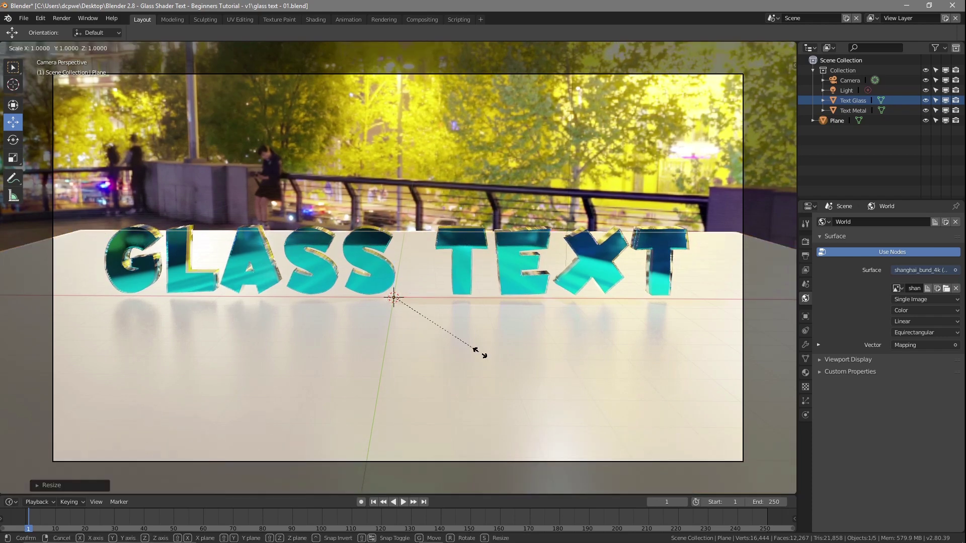
{"action": "left_click", "coordinate": [485, 354]}
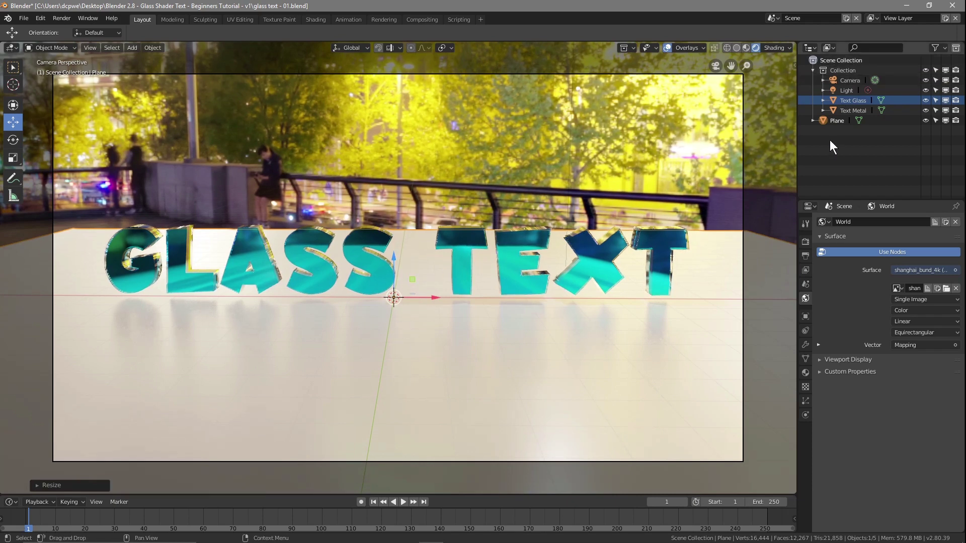
Move the plane toward the camera to a Y location of about -6.41 m.
{"action": "left_click", "coordinate": [840, 121]}
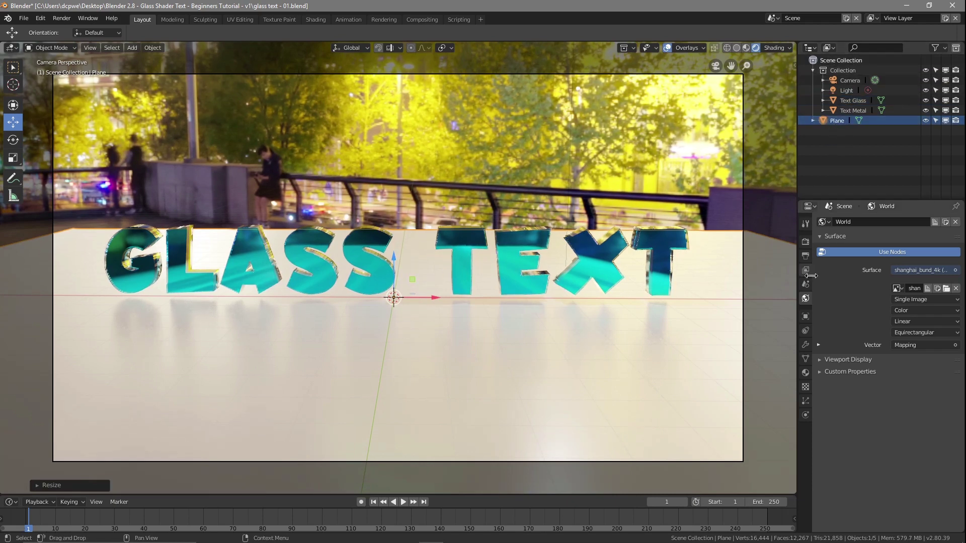
{"action": "left_click", "coordinate": [805, 317]}
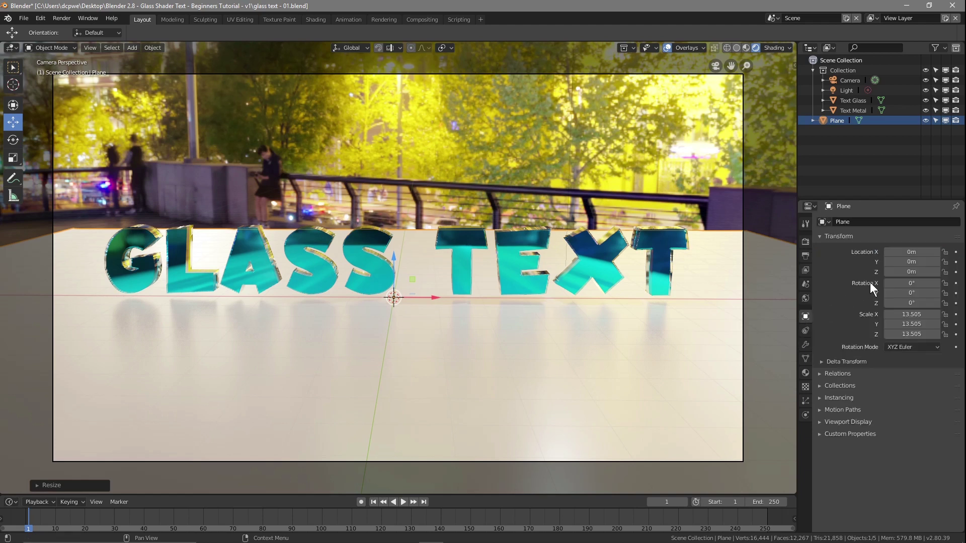
{"action": "left_click_drag", "start_coordinate": [898, 264], "coordinate": [829, 264]}
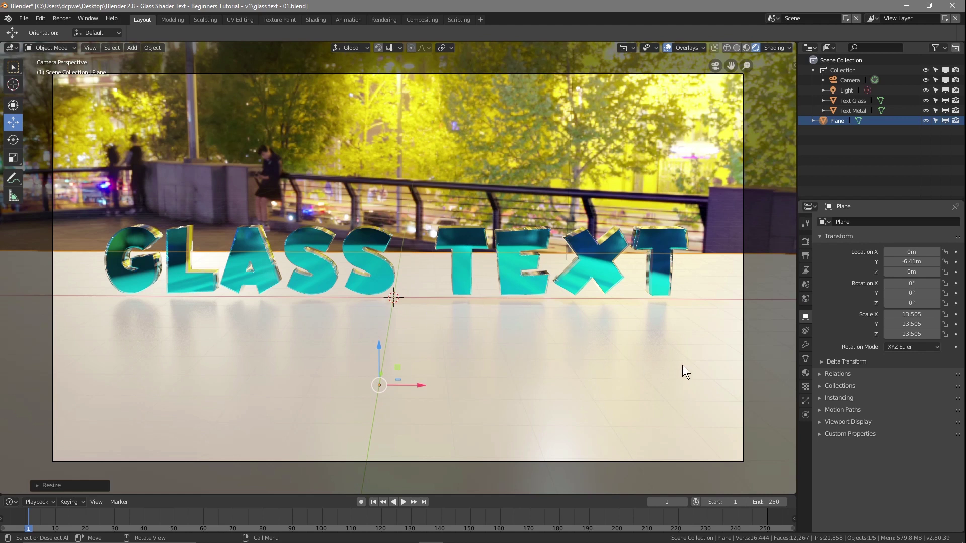
Save the project as a new version named glass text - 02.blend.
{"action": "key", "text": "ctrl"}
{"action": "left_click", "coordinate": [23, 19]}
{"action": "left_click", "coordinate": [44, 104]}
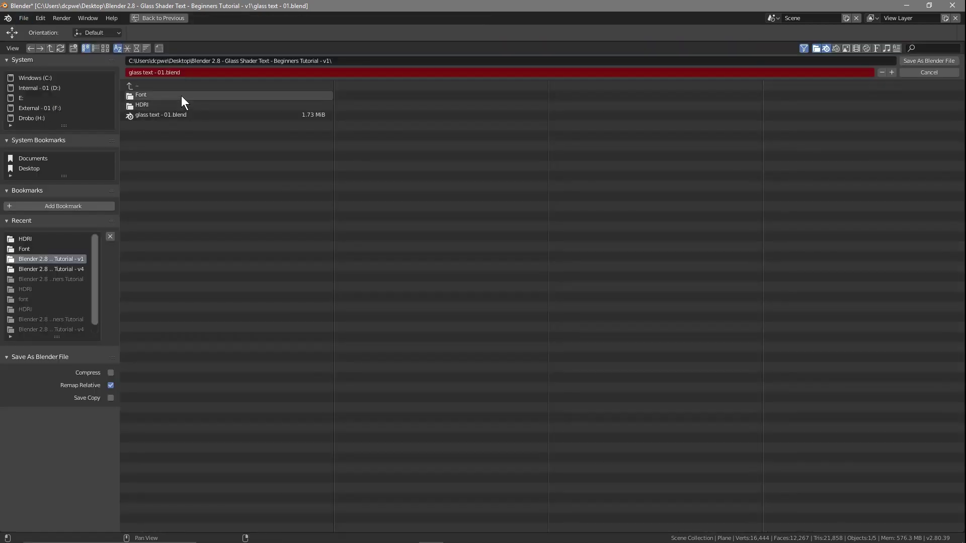
{"action": "left_click", "coordinate": [163, 73]}
{"action": "left_click", "coordinate": [162, 73]}
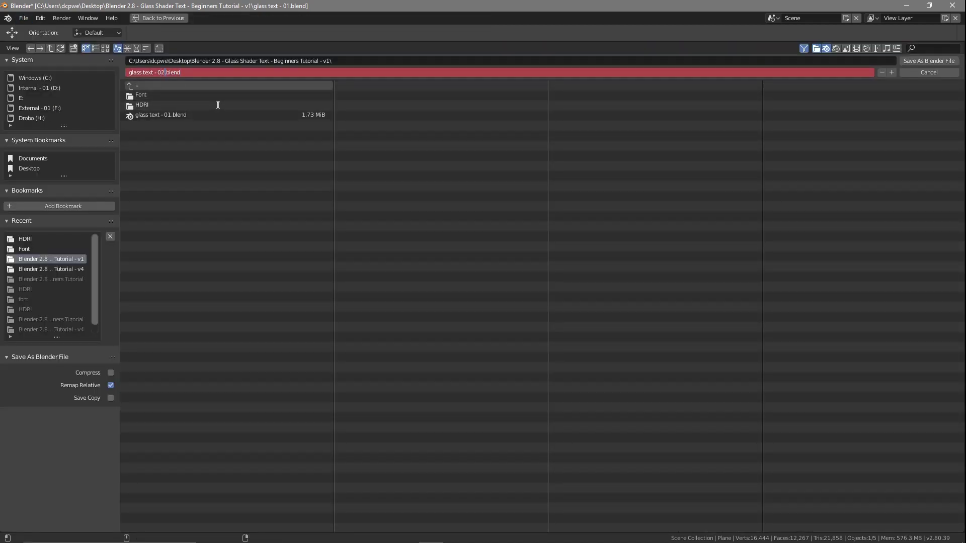
{"action": "key", "text": "Return"}
{"action": "left_click", "coordinate": [921, 61]}
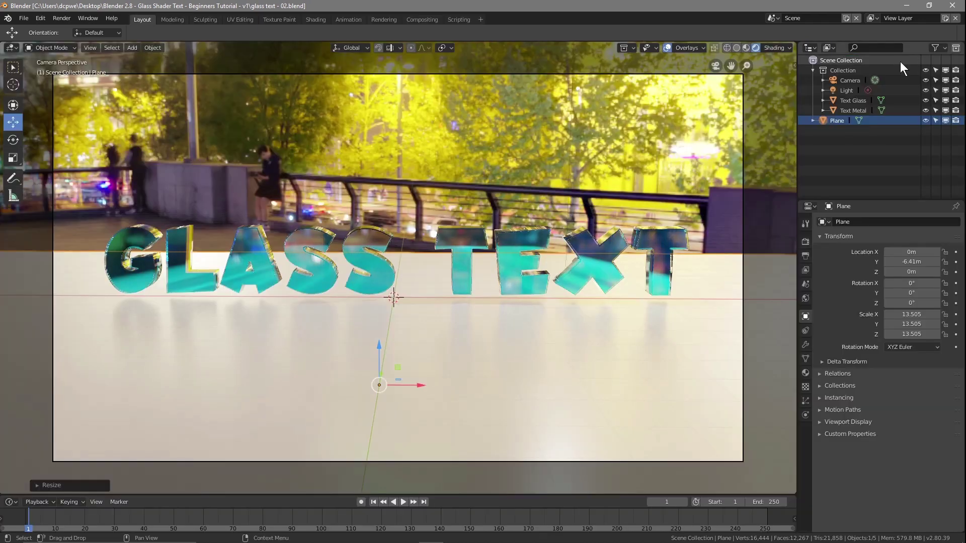
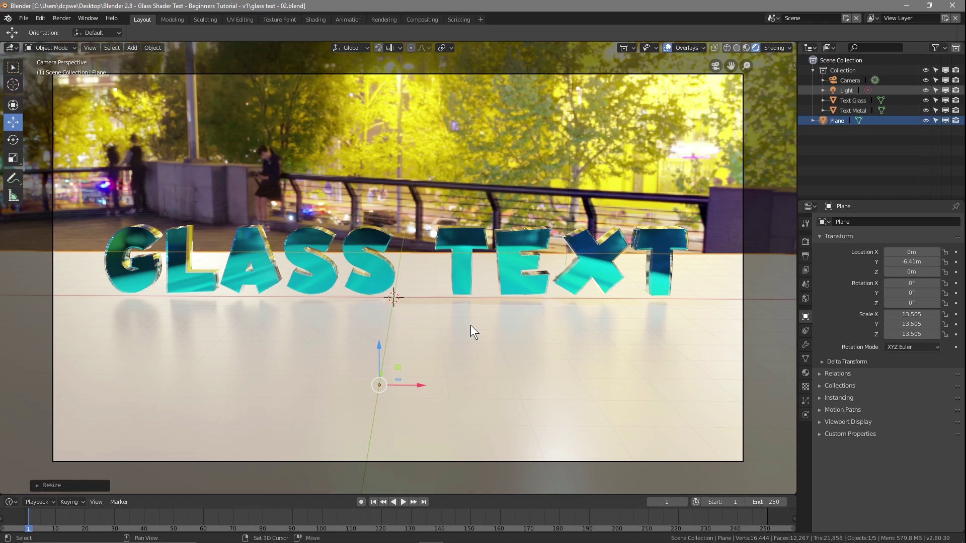
Add a UV sphere at the origin and scale it uniformly to about 21.24 so it encloses the scene.
{"action": "key", "text": "shift+a"}
{"action": "mouse_move", "coordinate": [469, 325]}
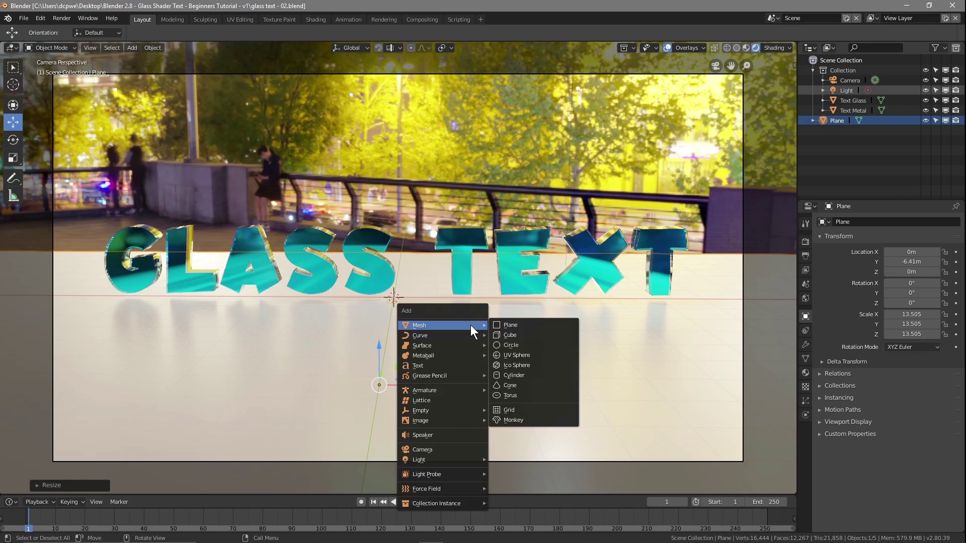
{"action": "left_click", "coordinate": [510, 355]}
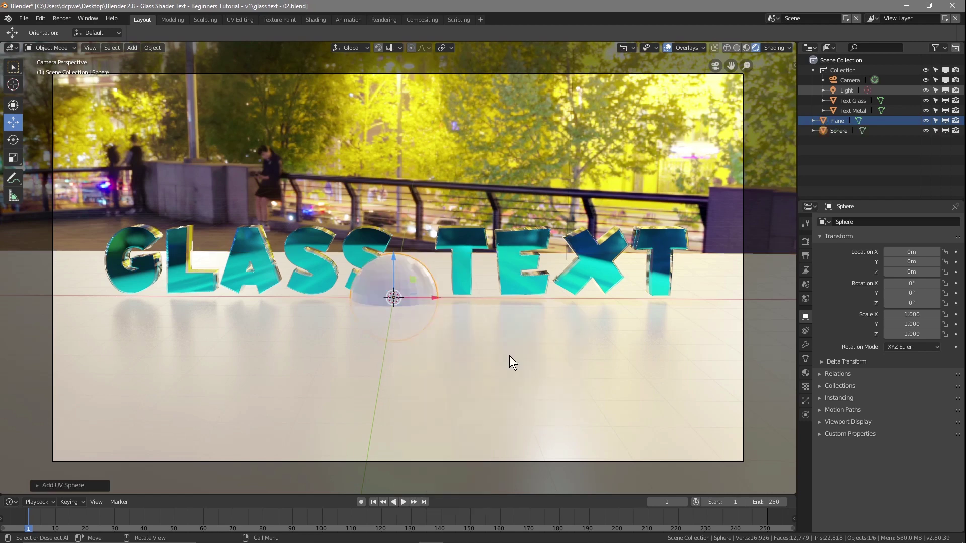
{"action": "key", "text": "s"}
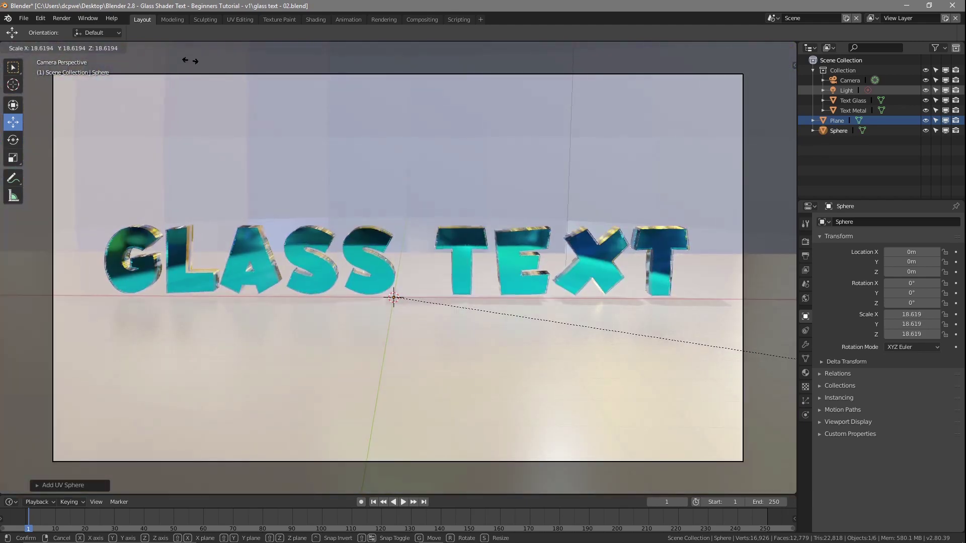
{"action": "left_click", "coordinate": [386, 92]}
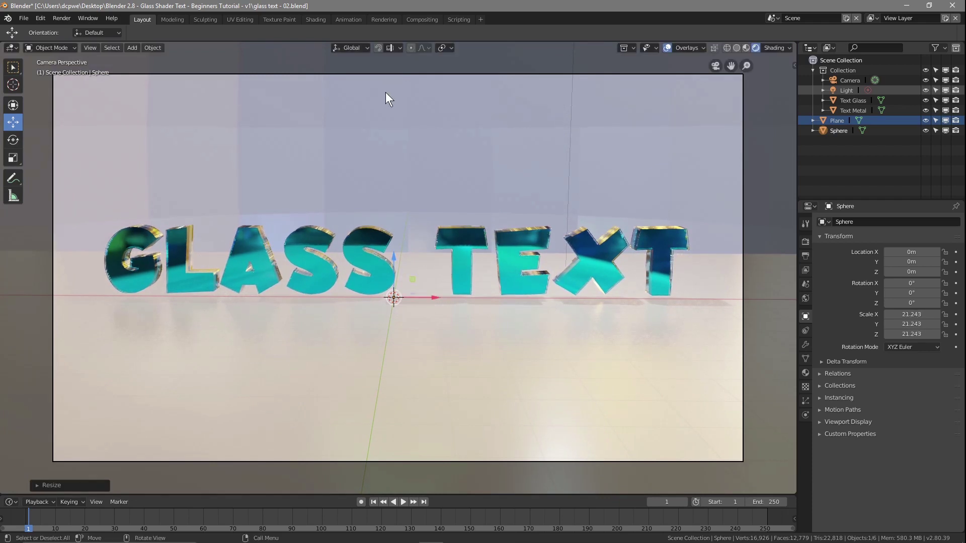
Examine the sphere's coverage of the text and floor plane from the camera, from outside and from the top view.
{"action": "scroll", "coordinate": [411, 234], "scroll_direction": "down", "scroll_amount": 6}
{"action": "scroll", "coordinate": [397, 218], "scroll_direction": "up", "scroll_amount": 2}
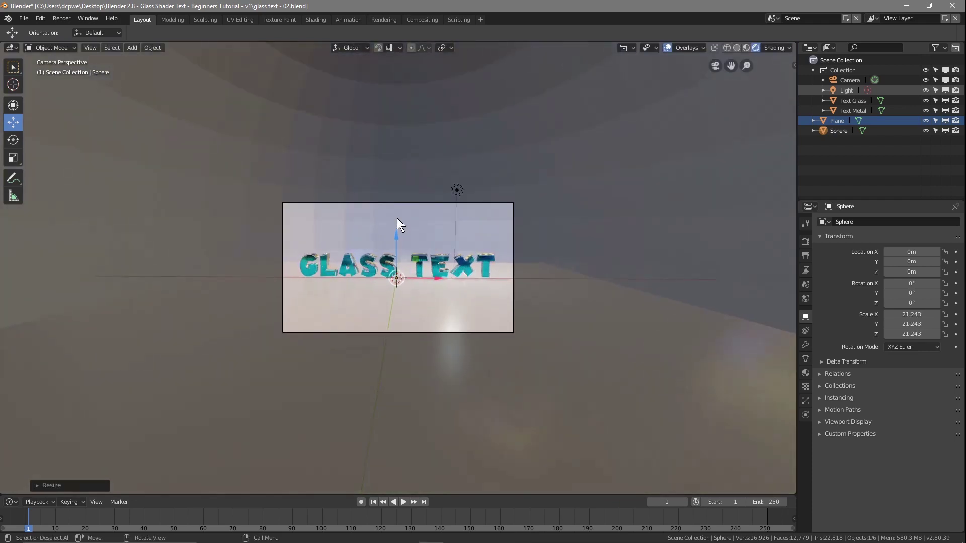
{"action": "middle_click_drag", "start_coordinate": [395, 212], "coordinate": [343, 250]}
{"action": "scroll", "coordinate": [355, 234], "scroll_direction": "down", "scroll_amount": 4}
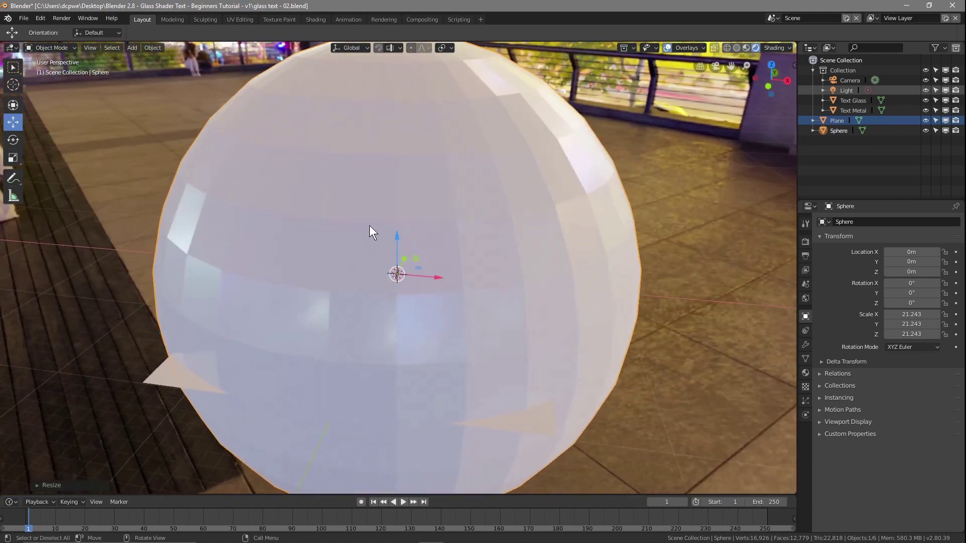
{"action": "key", "text": "KP_0"}
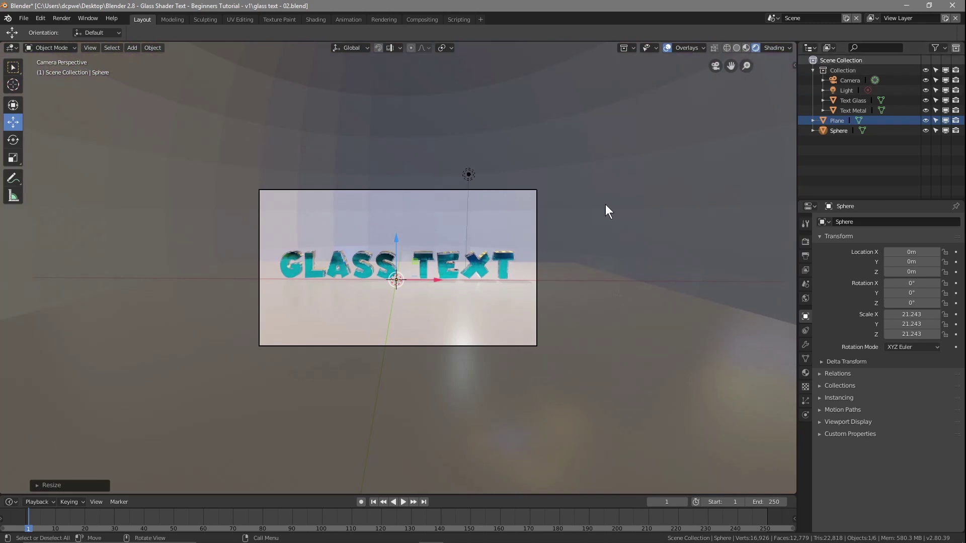
{"action": "middle_click_drag", "start_coordinate": [602, 217], "coordinate": [562, 282]}
{"action": "key", "text": "KP_7"}
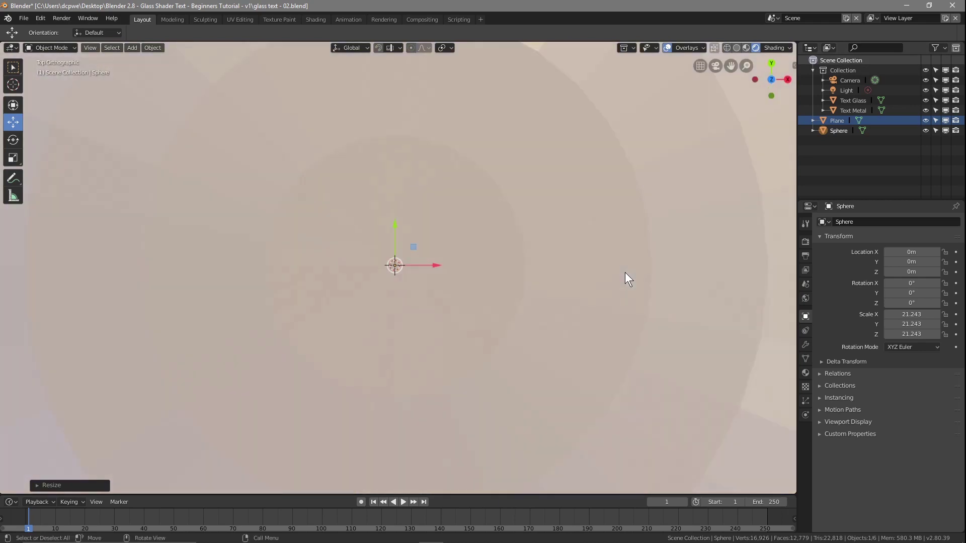
{"action": "scroll", "coordinate": [445, 166], "scroll_direction": "down", "scroll_amount": 4}
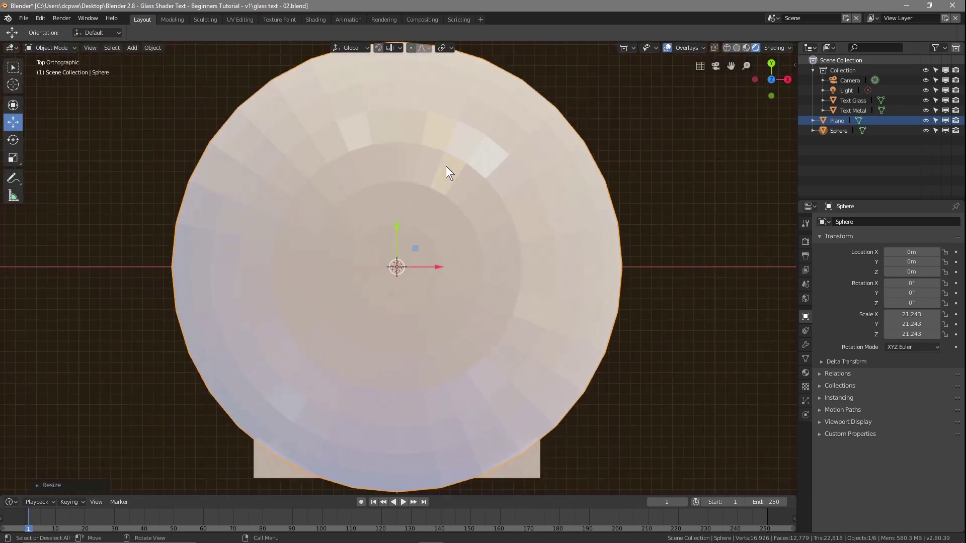
Check the plane inside the sphere using solid shading with X-Ray and Random colors, and return to the rendered camera view.
{"action": "left_click", "coordinate": [736, 48]}
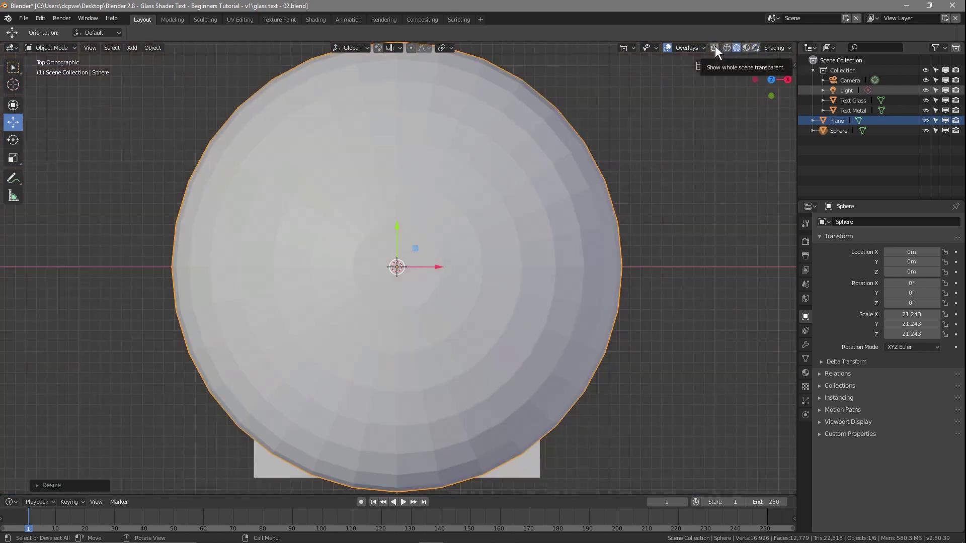
{"action": "left_click", "coordinate": [714, 47]}
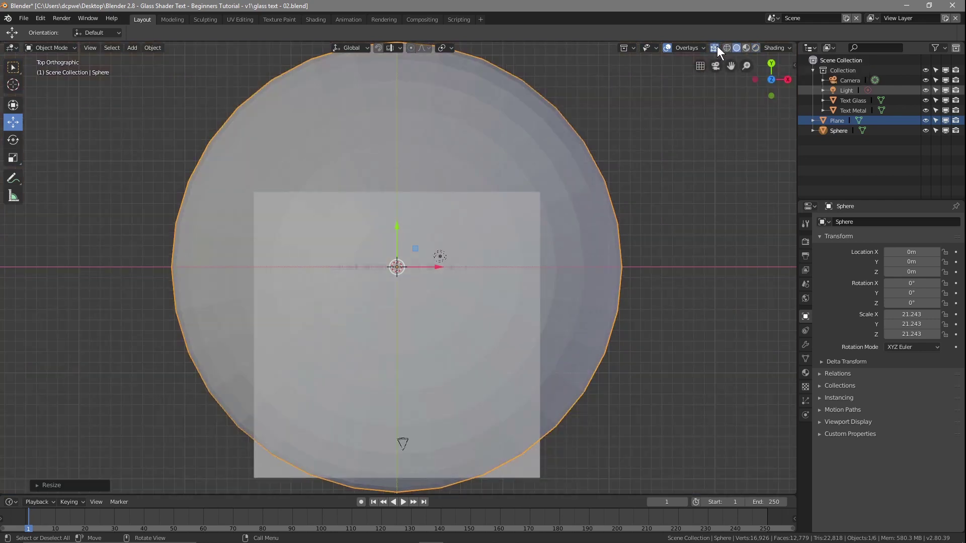
{"action": "left_click", "coordinate": [776, 48]}
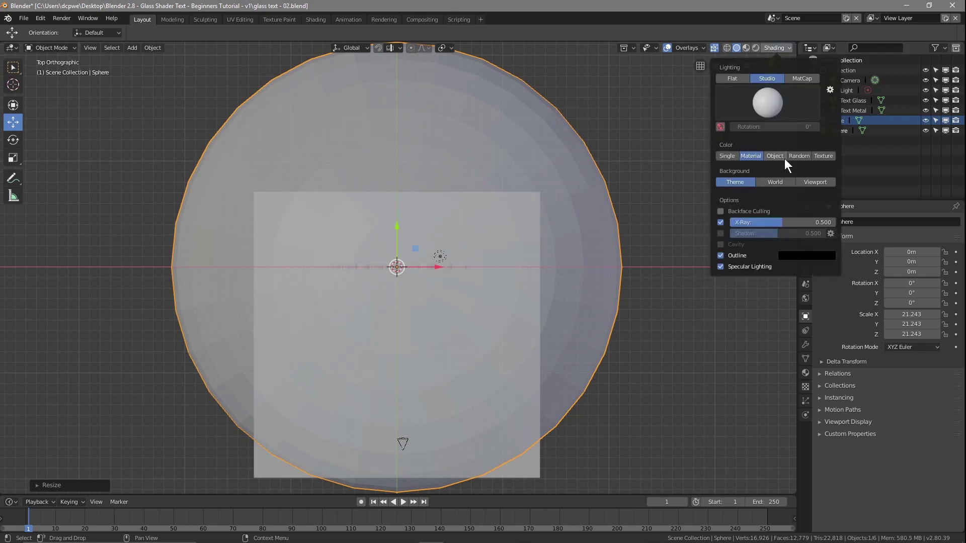
{"action": "left_click", "coordinate": [798, 157]}
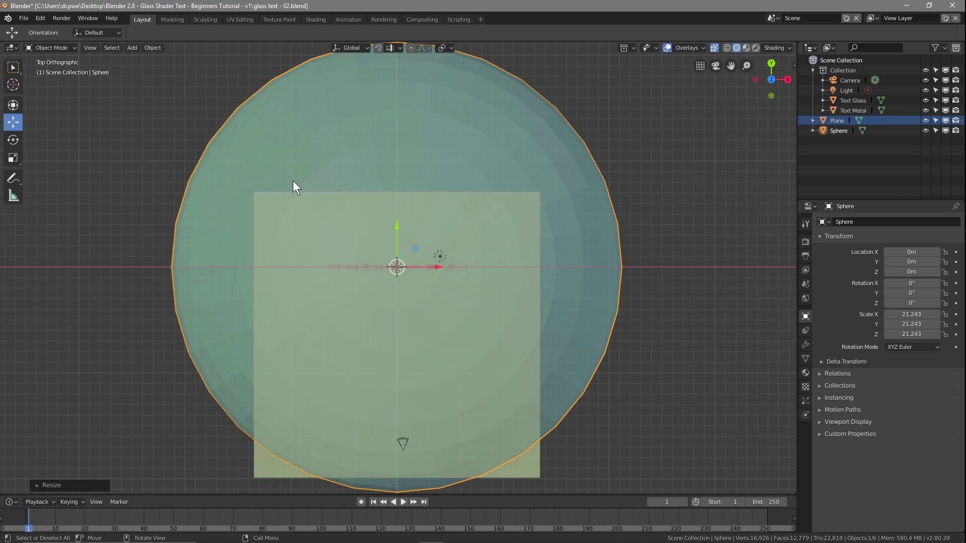
{"action": "left_click", "coordinate": [754, 47]}
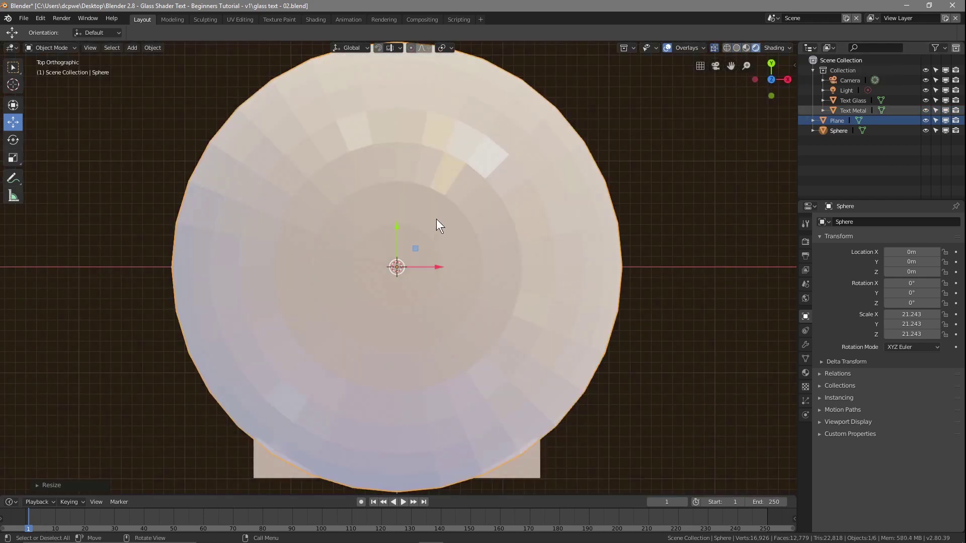
{"action": "key", "text": "KP_0"}
{"action": "scroll", "coordinate": [411, 321], "scroll_direction": "up", "scroll_amount": 3}
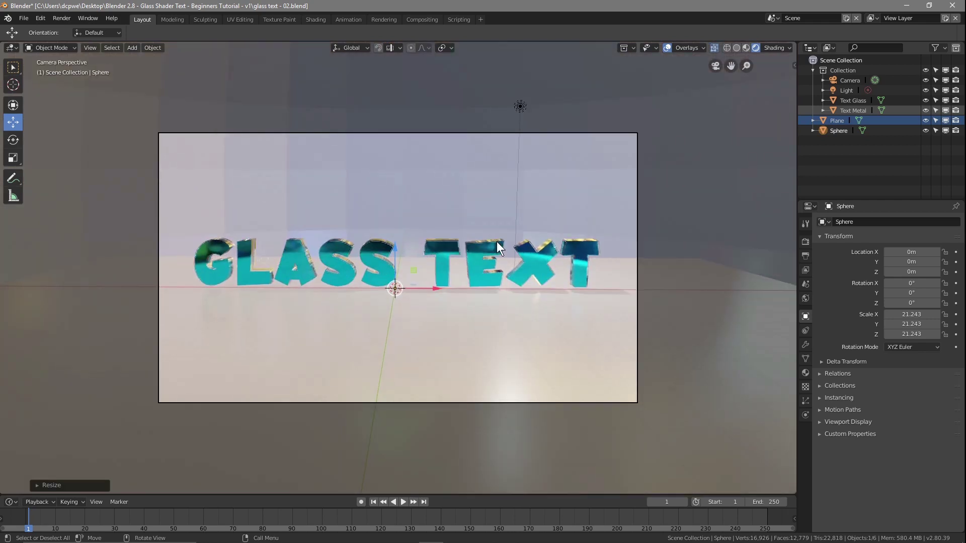
Set the camera's Z rotation to 0°.
{"action": "left_click", "coordinate": [844, 79]}
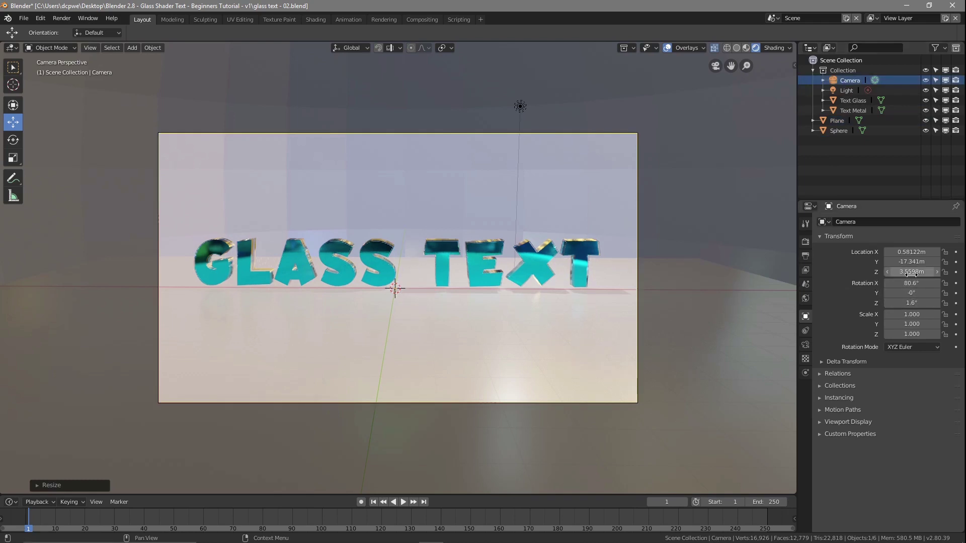
{"action": "left_click", "coordinate": [911, 303]}
{"action": "type", "text": "0"}
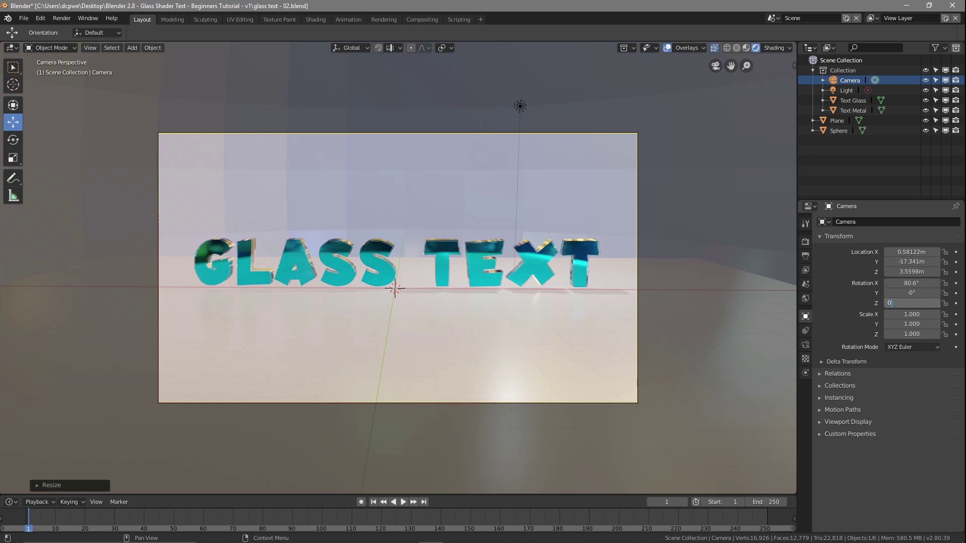
{"action": "key", "text": "Return"}
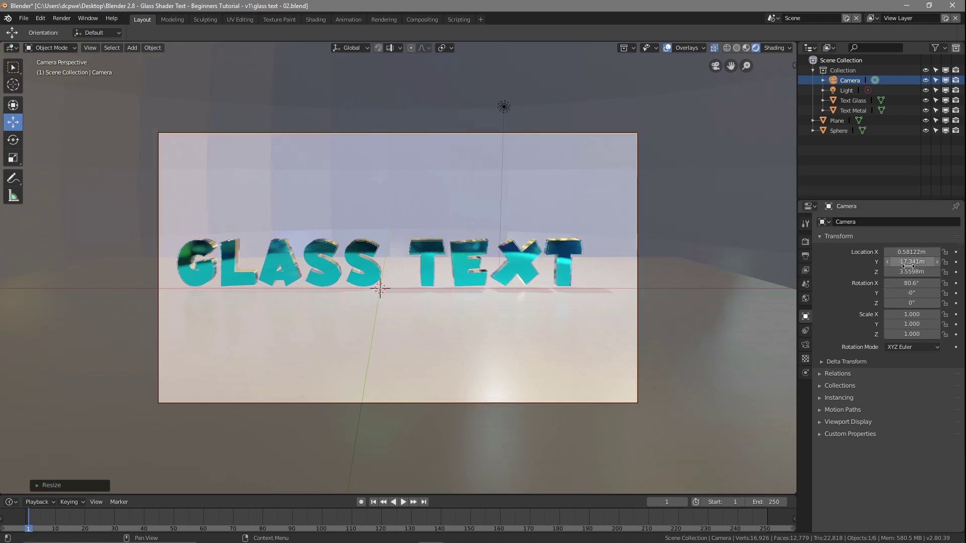
Shift the camera sideways to an X location of 0.23122 m to center the text, undoing the extra move.
{"action": "left_click_drag", "start_coordinate": [912, 251], "coordinate": [894, 252]}
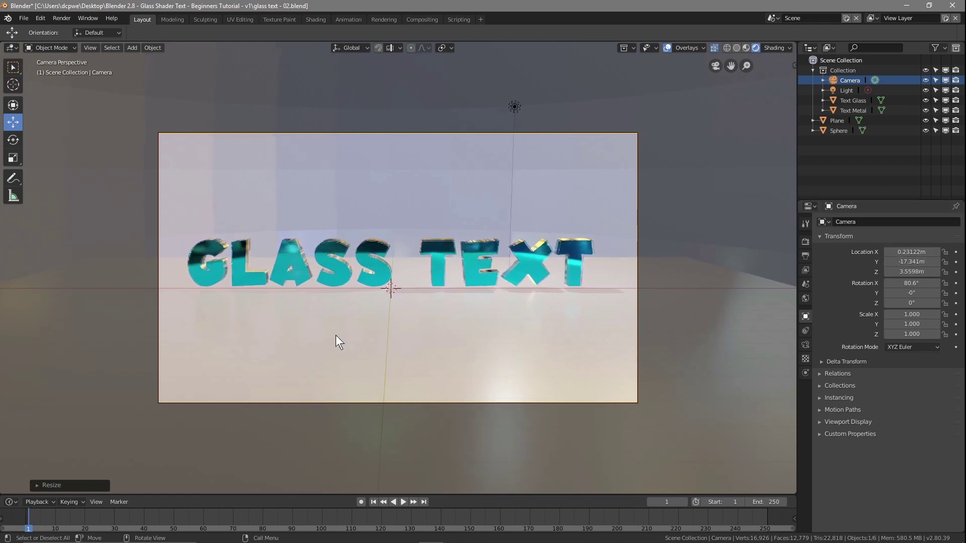
{"action": "key", "text": "g"}
{"action": "left_click", "coordinate": [709, 346]}
{"action": "key", "text": "ctrl+z"}
Rename the plane under the text as Floor and give it a new material.
{"action": "left_click", "coordinate": [716, 330]}
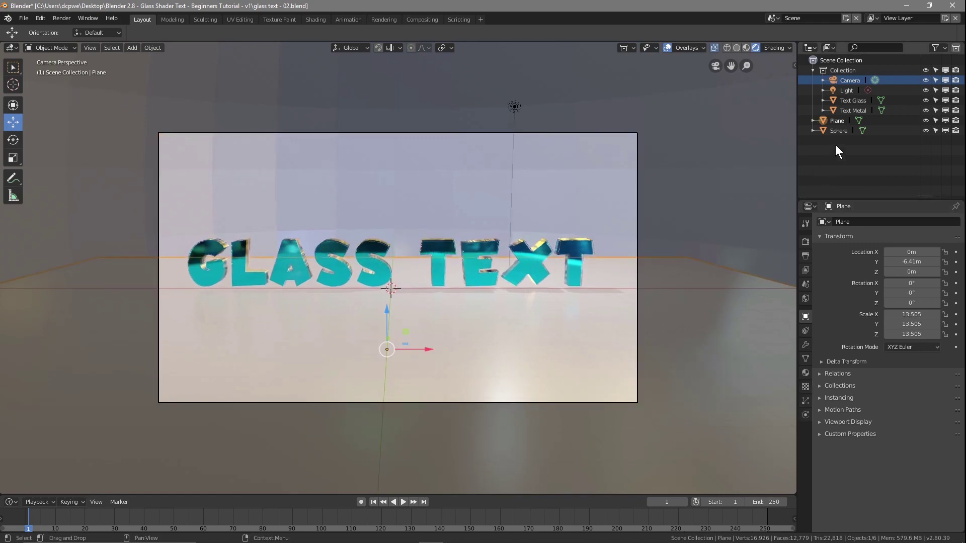
{"action": "left_click", "coordinate": [836, 120]}
{"action": "double_click", "coordinate": [838, 120]}
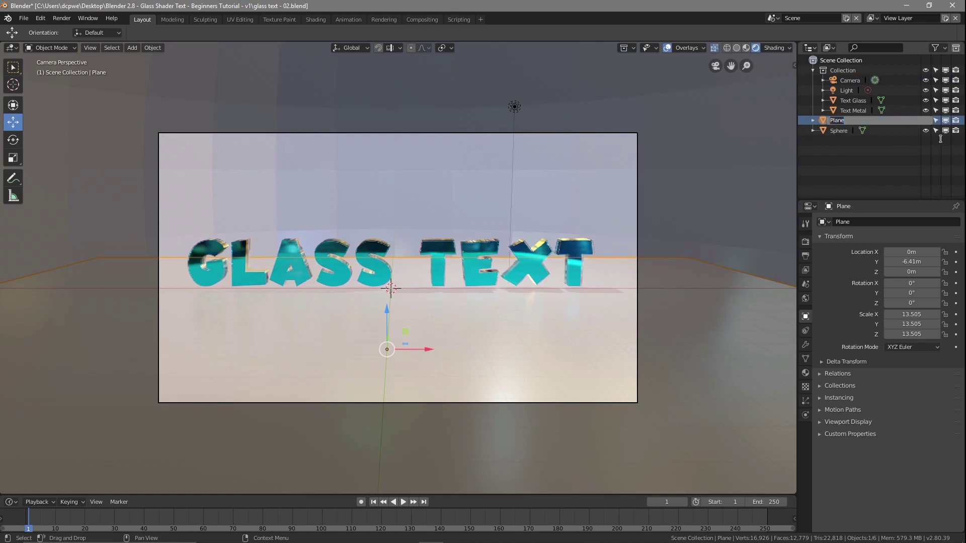
{"action": "type", "text": "Floor"}
{"action": "key", "text": "Return"}
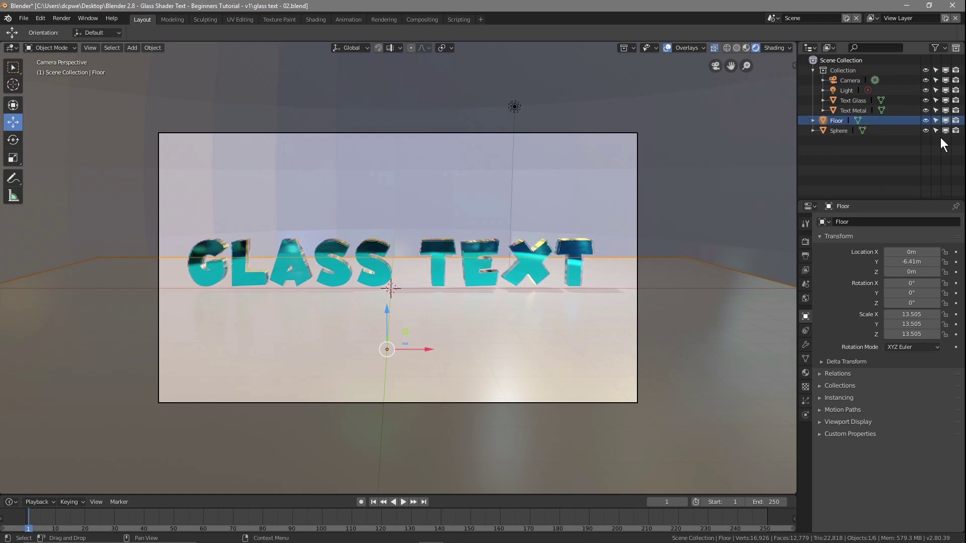
{"action": "left_click", "coordinate": [804, 374]}
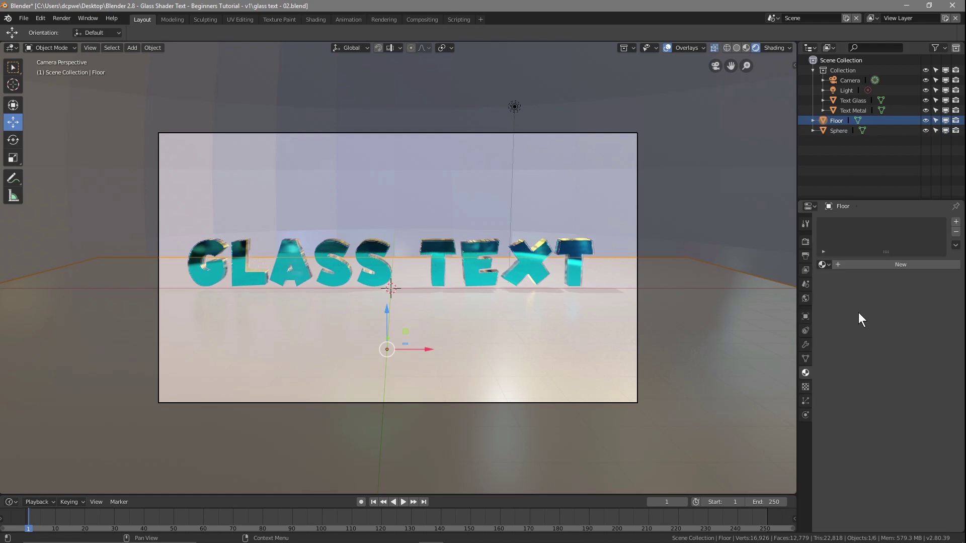
{"action": "left_click", "coordinate": [858, 268]}
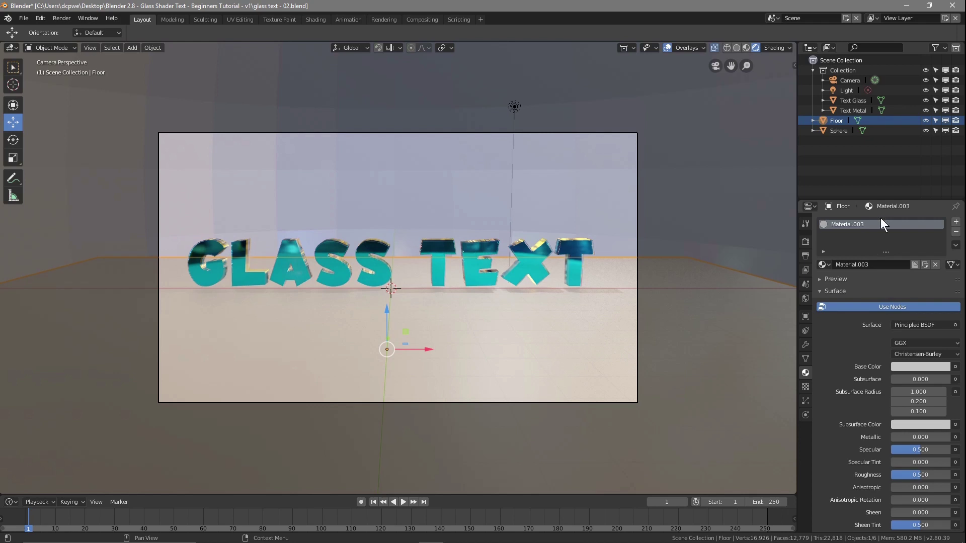
Give the sphere a new material with black base color, roughness 1.000 and specular 0.000.
{"action": "left_click", "coordinate": [841, 131]}
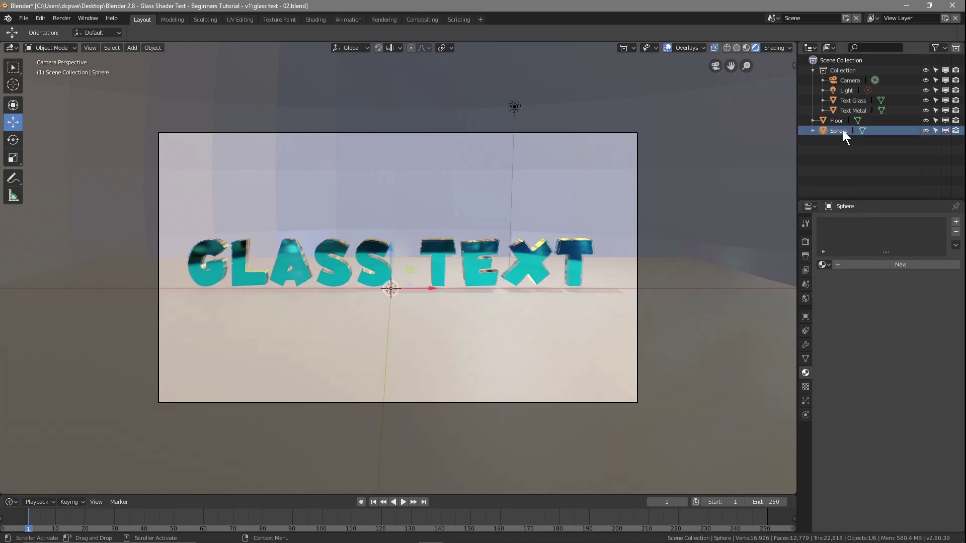
{"action": "left_click", "coordinate": [891, 265]}
{"action": "left_click", "coordinate": [910, 366]}
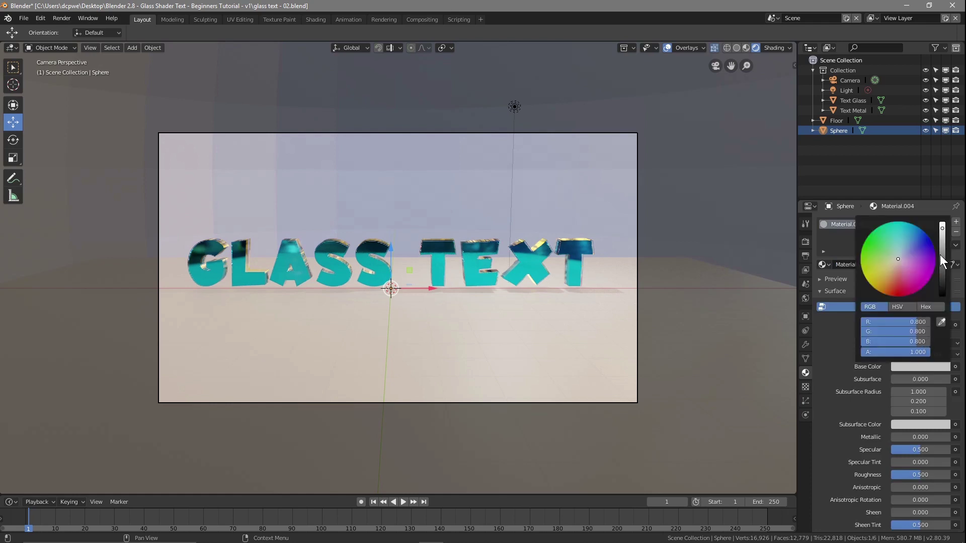
{"action": "left_click_drag", "start_coordinate": [943, 227], "coordinate": [942, 296]}
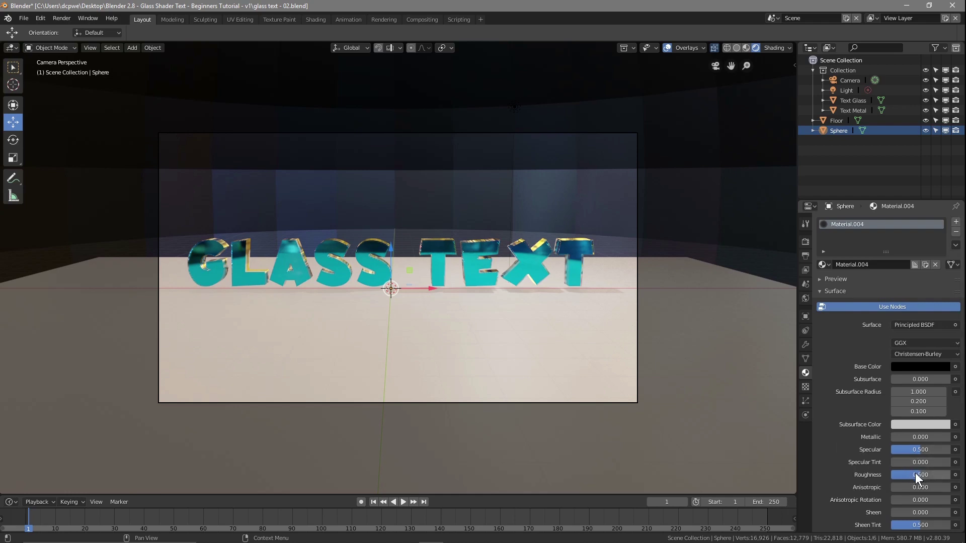
{"action": "left_click_drag", "start_coordinate": [917, 473], "coordinate": [949, 475]}
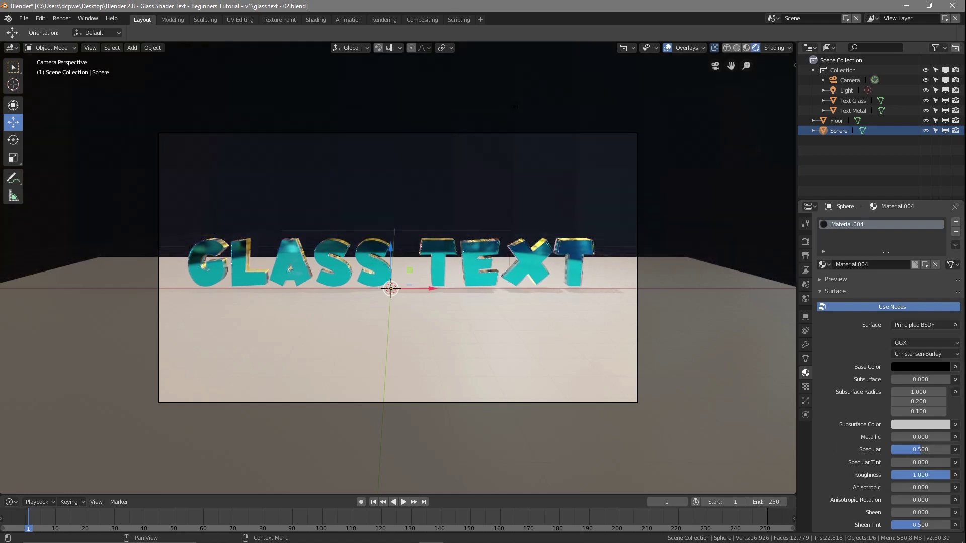
{"action": "left_click_drag", "start_coordinate": [924, 452], "coordinate": [892, 452]}
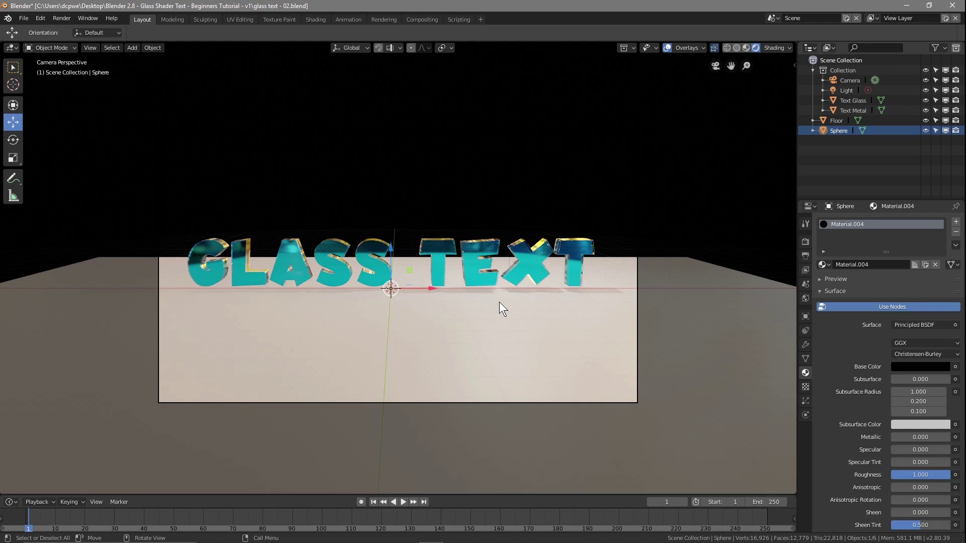
Lower the Floor material's roughness to 0.264 and its specular to 0.482.
{"action": "left_click", "coordinate": [702, 337]}
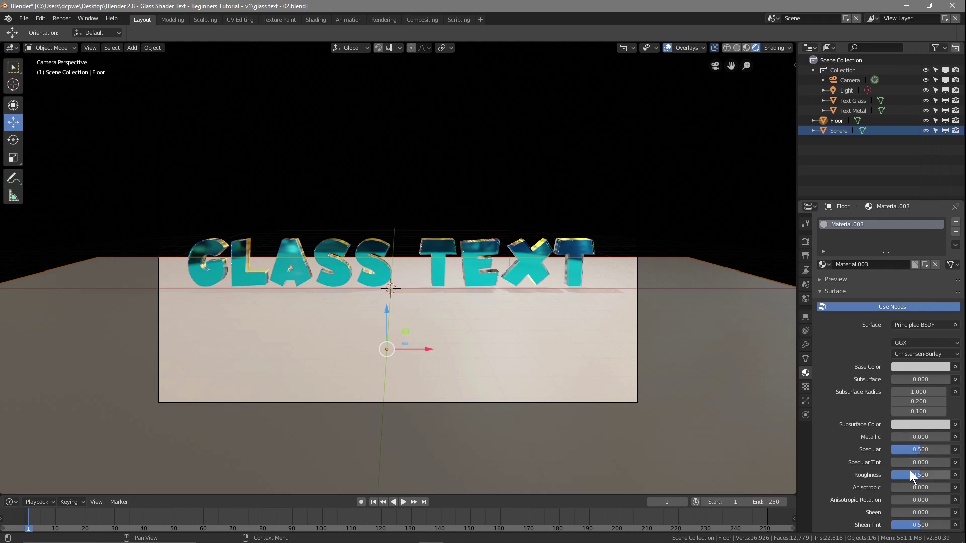
{"action": "left_click_drag", "start_coordinate": [918, 474], "coordinate": [920, 449]}
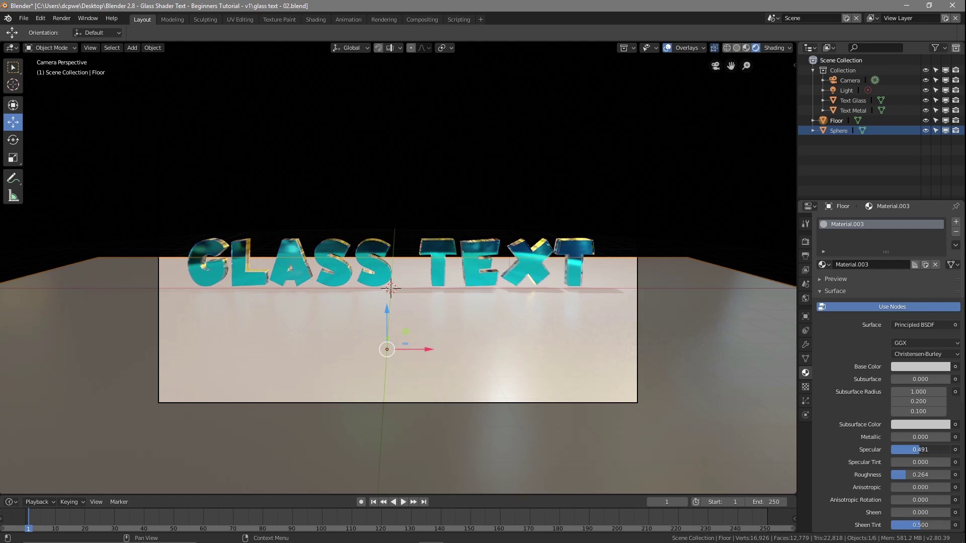
Enable Bloom in the Eevee render settings and delete the Light object from the scene.
{"action": "left_click", "coordinate": [806, 243]}
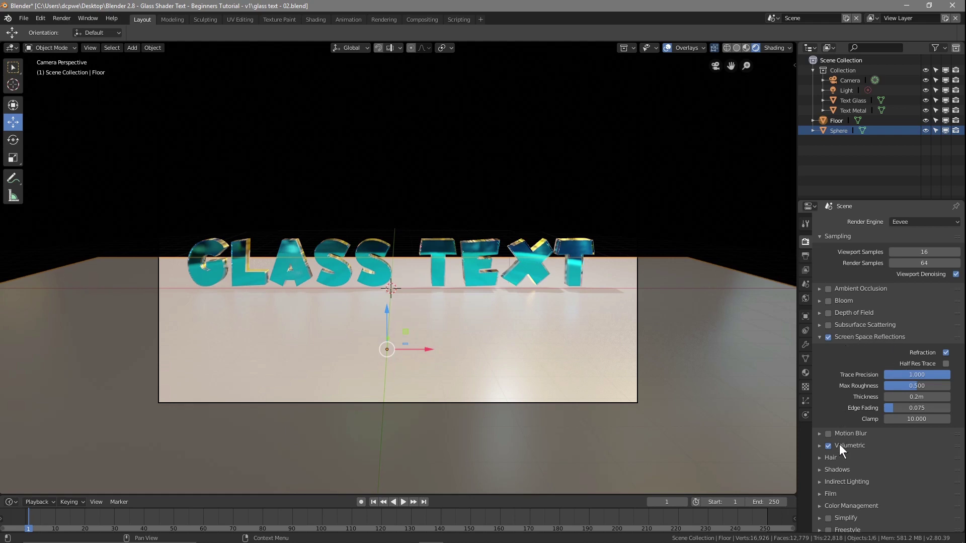
{"action": "left_click", "coordinate": [828, 301]}
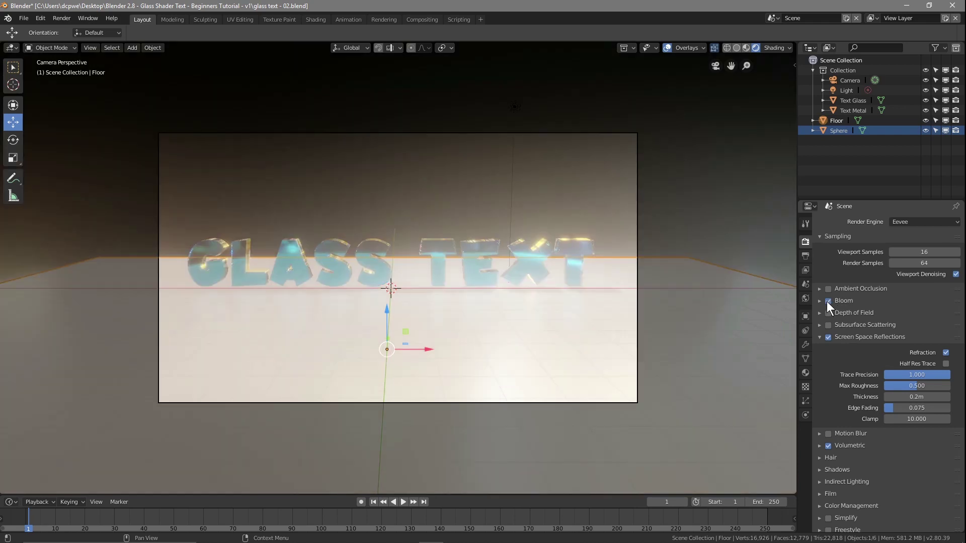
{"action": "left_click", "coordinate": [845, 91]}
{"action": "right_click", "coordinate": [847, 91]}
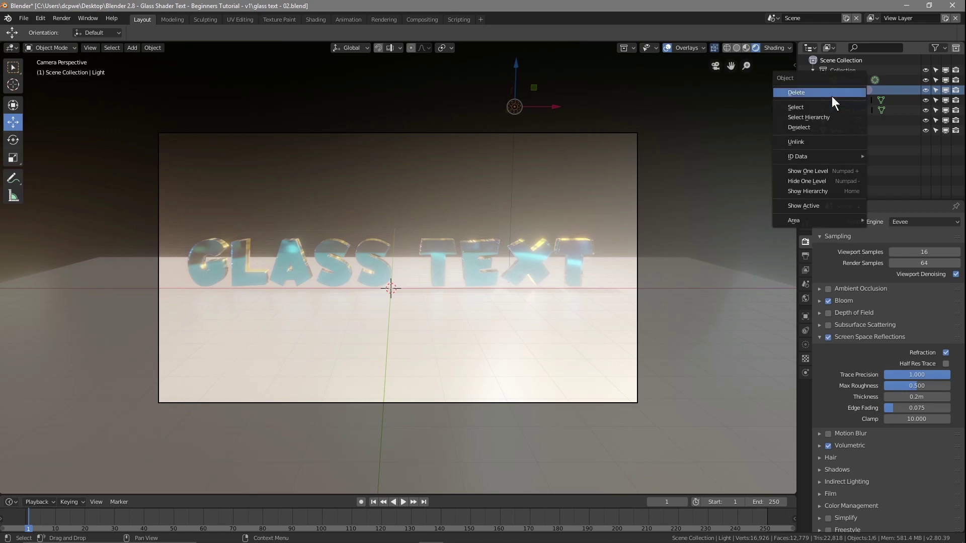
{"action": "left_click", "coordinate": [831, 94]}
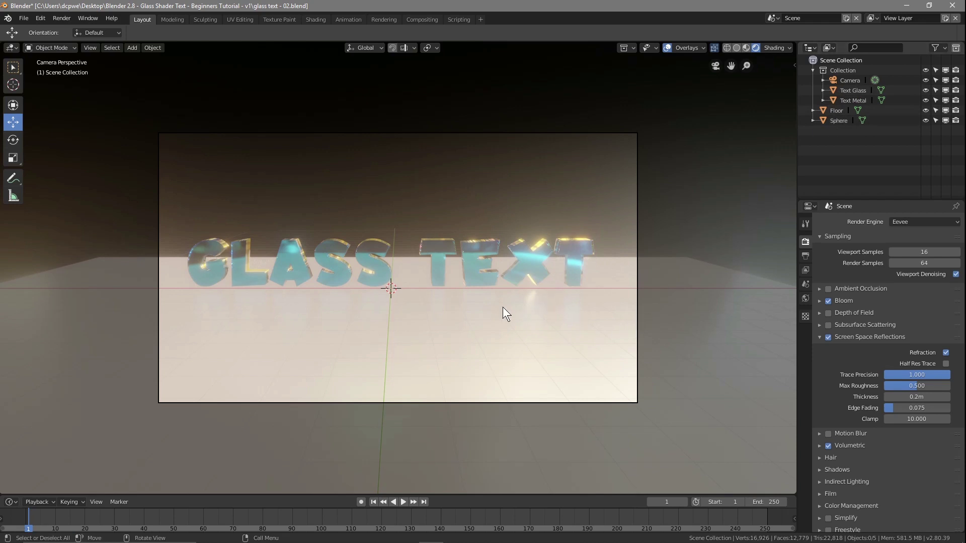
Set the Floor material's base color to black.
{"action": "left_click", "coordinate": [708, 362]}
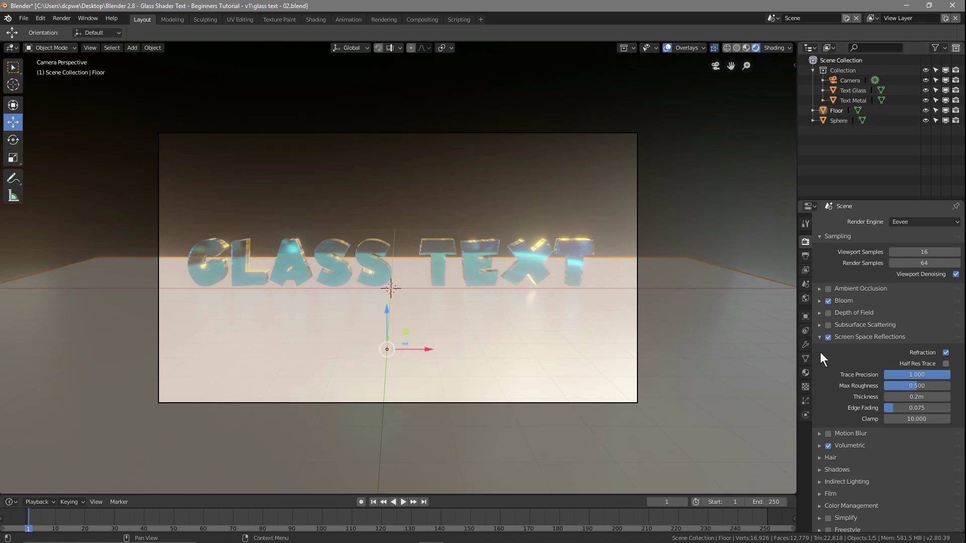
{"action": "left_click", "coordinate": [805, 373]}
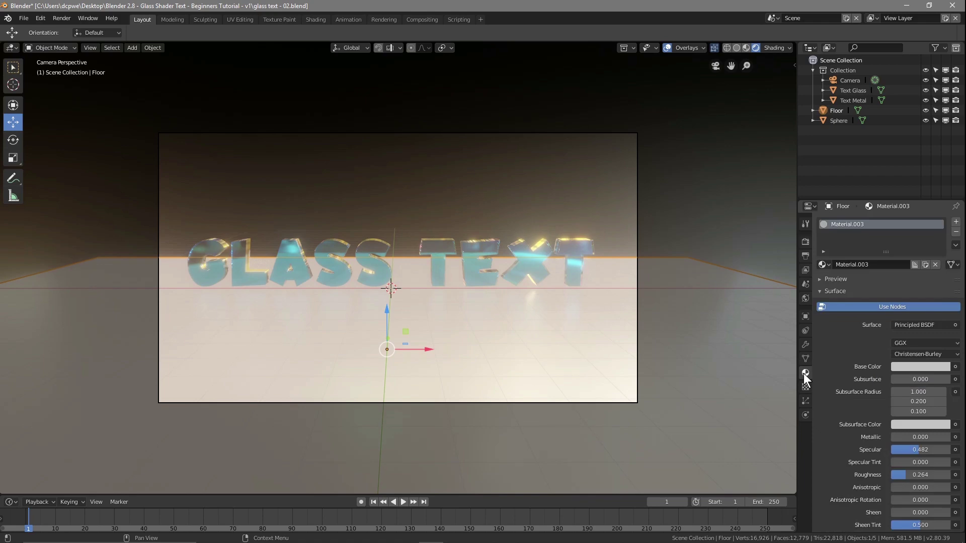
{"action": "left_click", "coordinate": [837, 111]}
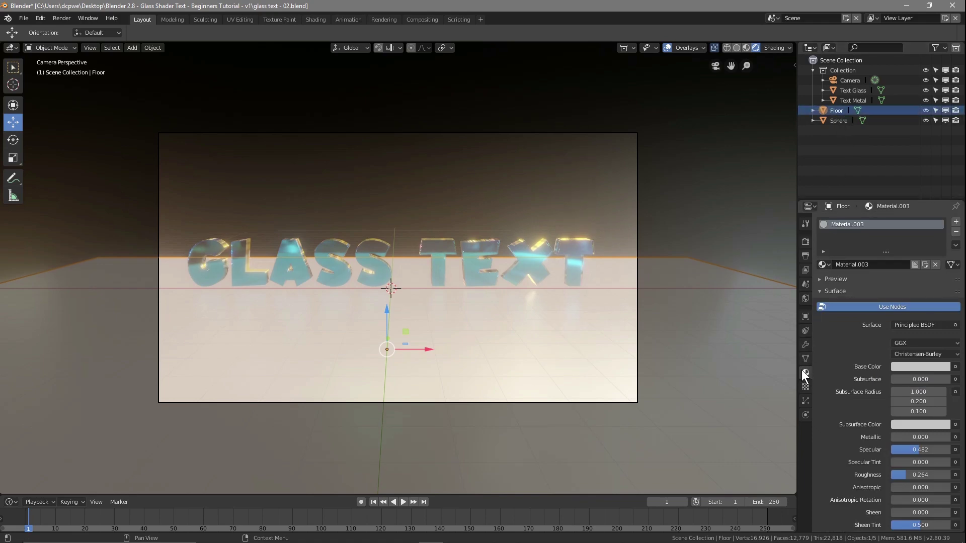
{"action": "left_click", "coordinate": [903, 366]}
{"action": "left_click_drag", "start_coordinate": [943, 224], "coordinate": [942, 295]}
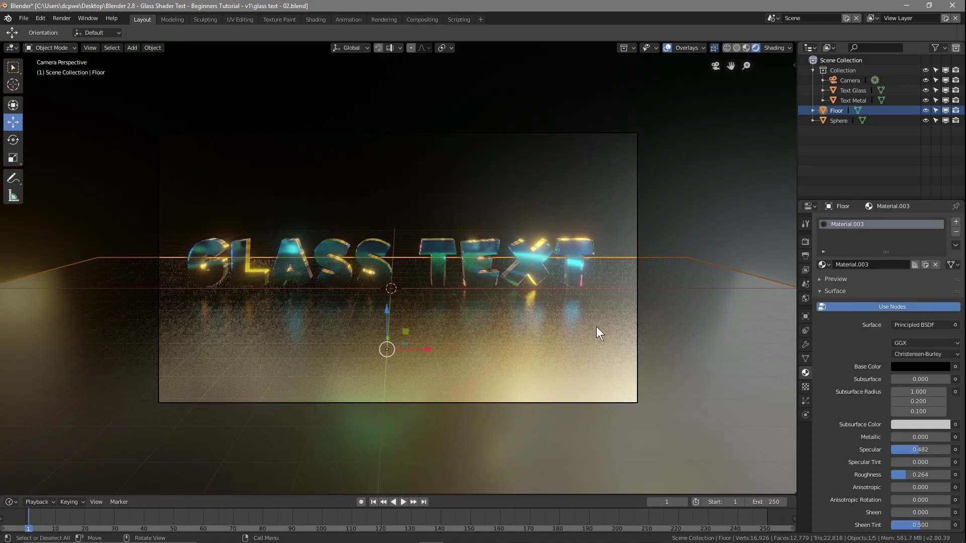
Try the Floor material's roughness at 0.209 and 0.000, and settle on 0.164.
{"action": "middle_click_drag", "start_coordinate": [629, 308], "coordinate": [686, 309]}
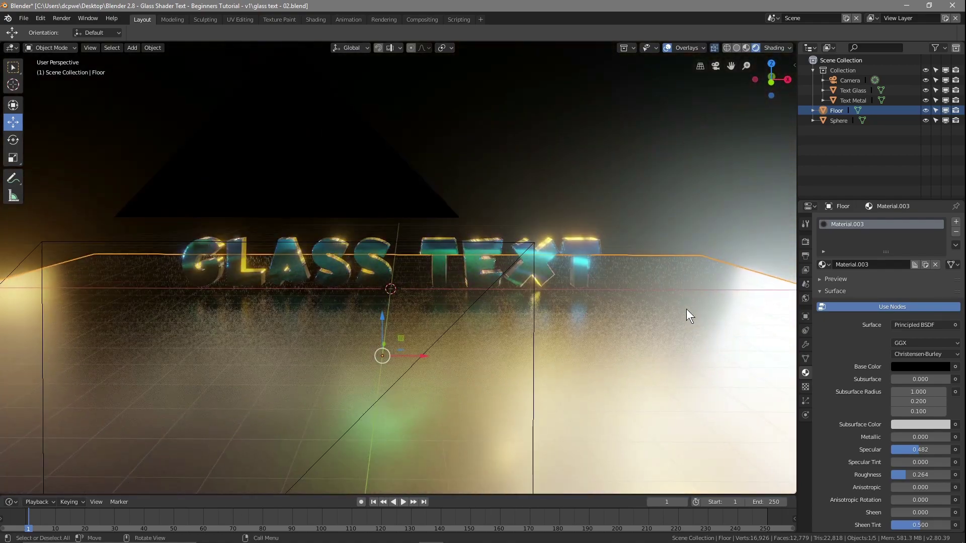
{"action": "key", "text": "KP_0"}
{"action": "scroll", "coordinate": [478, 271], "scroll_direction": "up", "scroll_amount": 3}
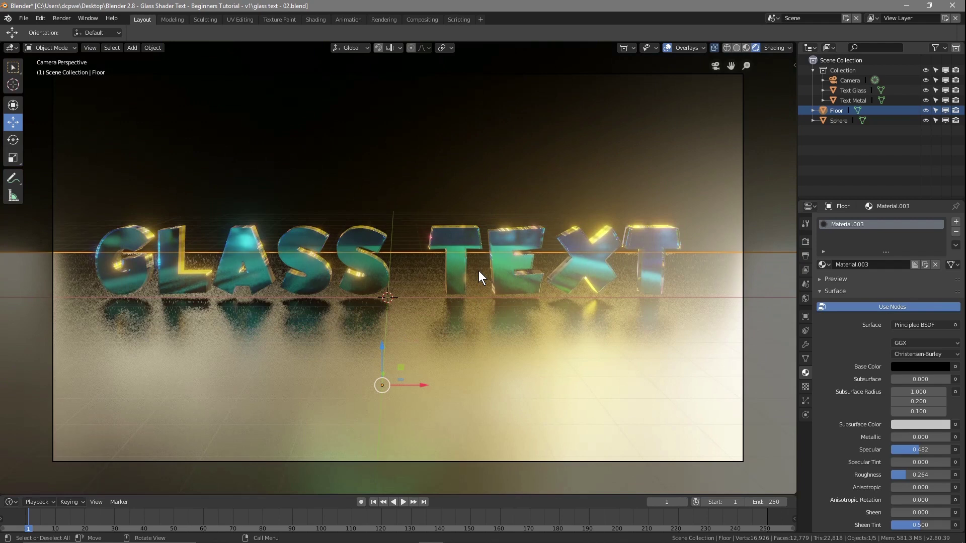
{"action": "scroll", "coordinate": [479, 271], "scroll_direction": "down", "scroll_amount": 2}
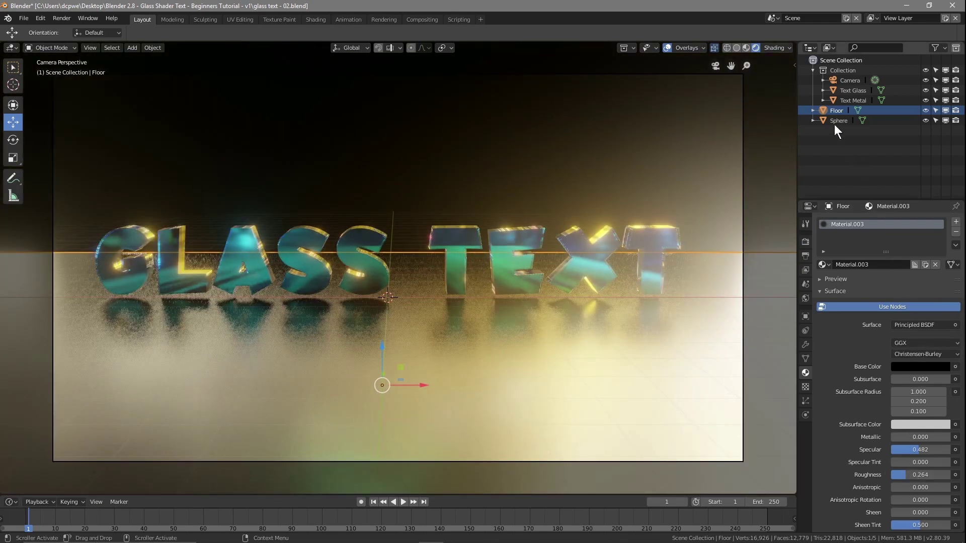
{"action": "left_click_drag", "start_coordinate": [915, 475], "coordinate": [899, 475]}
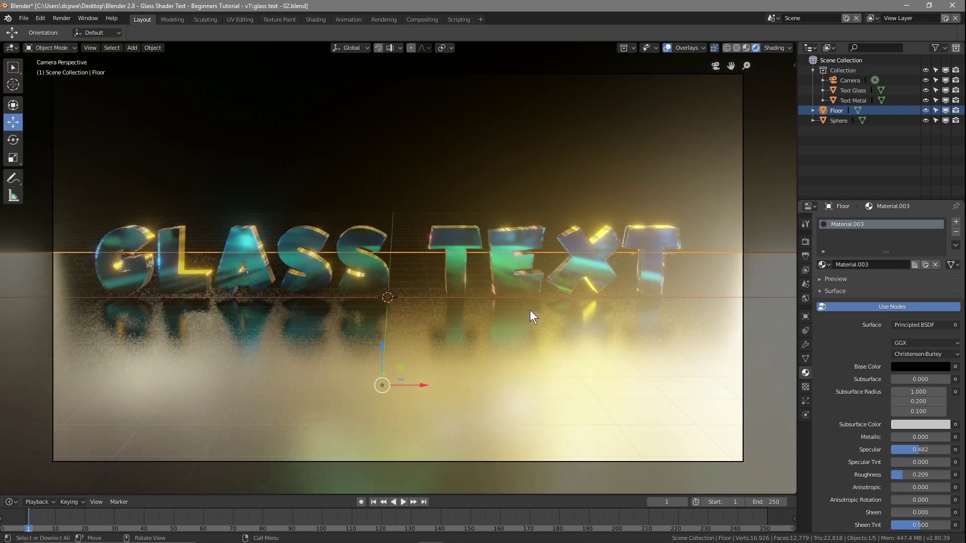
{"action": "left_click_drag", "start_coordinate": [919, 474], "coordinate": [892, 475]}
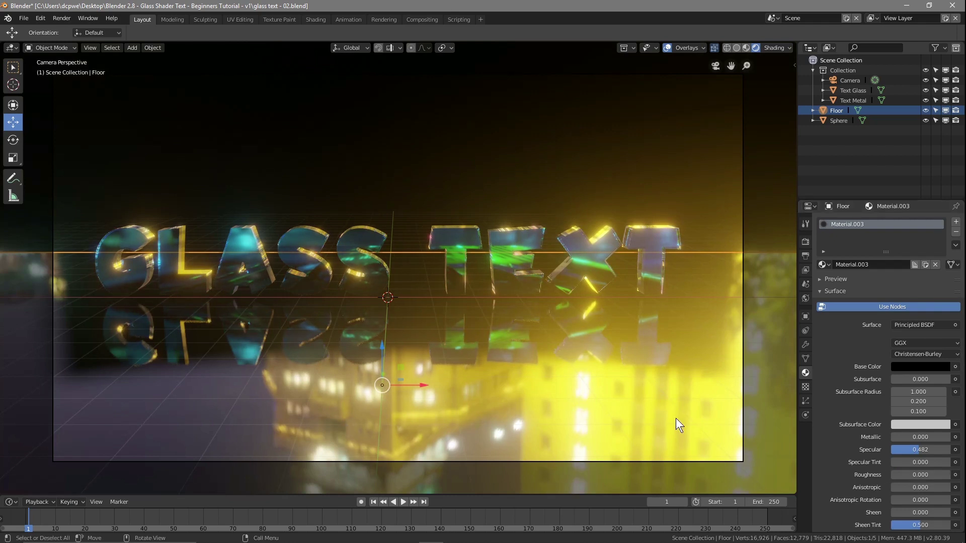
{"action": "left_click", "coordinate": [898, 462]}
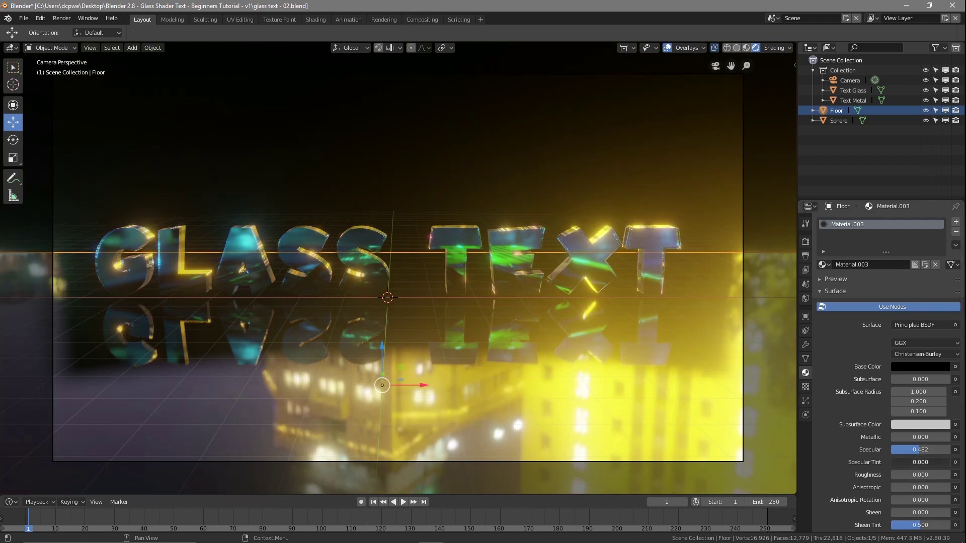
{"action": "left_click", "coordinate": [866, 470]}
{"action": "left_click_drag", "start_coordinate": [895, 477], "coordinate": [904, 477]}
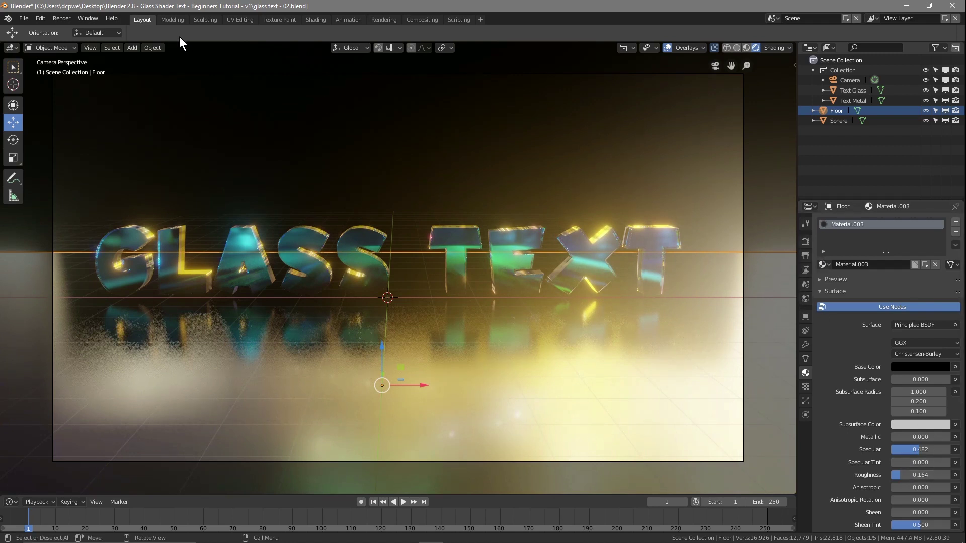
Set the Z rotation in the world HDRI's Mapping node to -67.1°, return to the Layout workspace and save the file.
{"action": "left_click", "coordinate": [317, 22]}
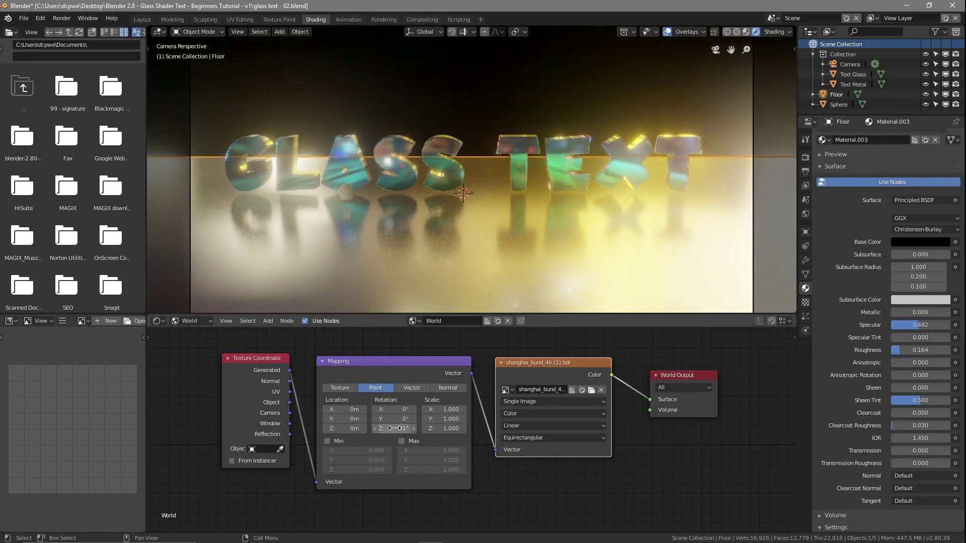
{"action": "left_click_drag", "start_coordinate": [395, 433], "coordinate": [351, 429]}
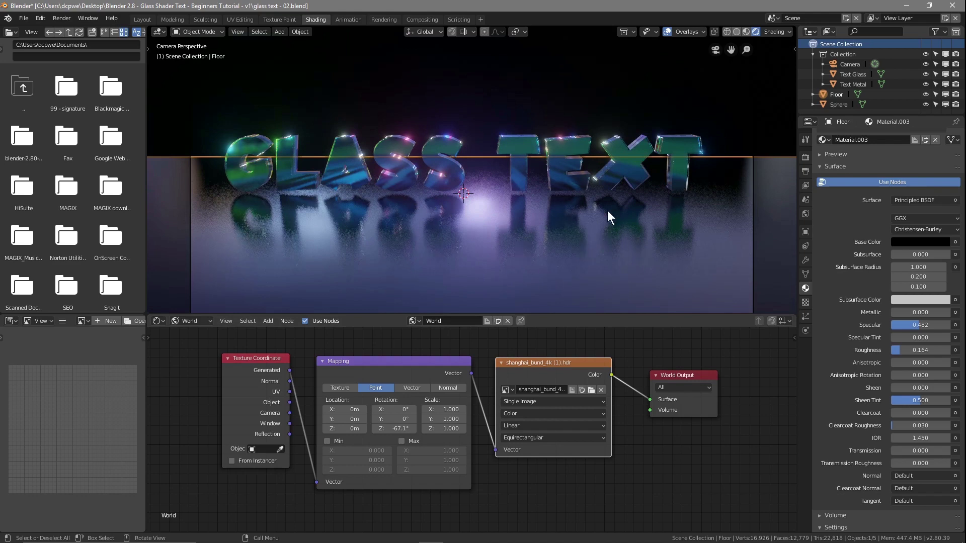
{"action": "left_click", "coordinate": [140, 20]}
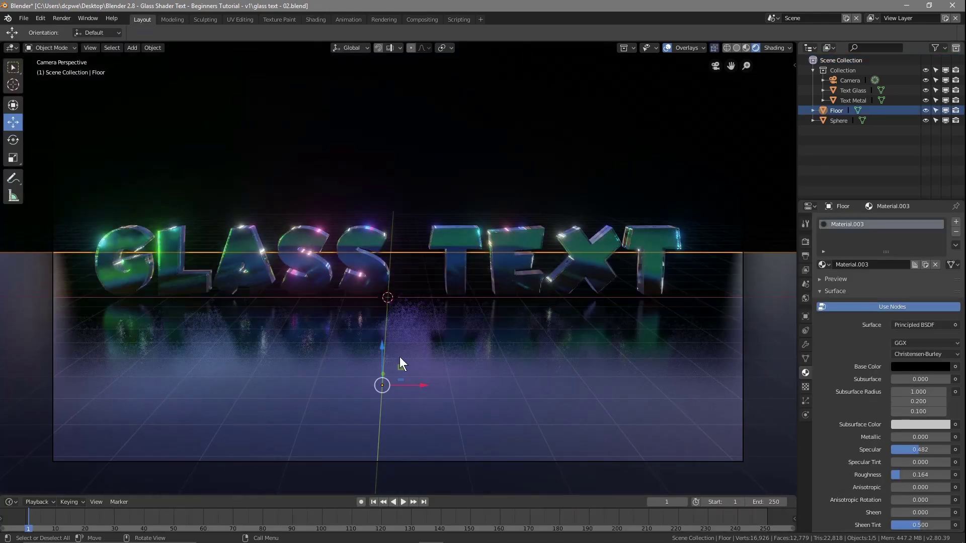
{"action": "left_click", "coordinate": [23, 18]}
{"action": "left_click", "coordinate": [35, 95]}
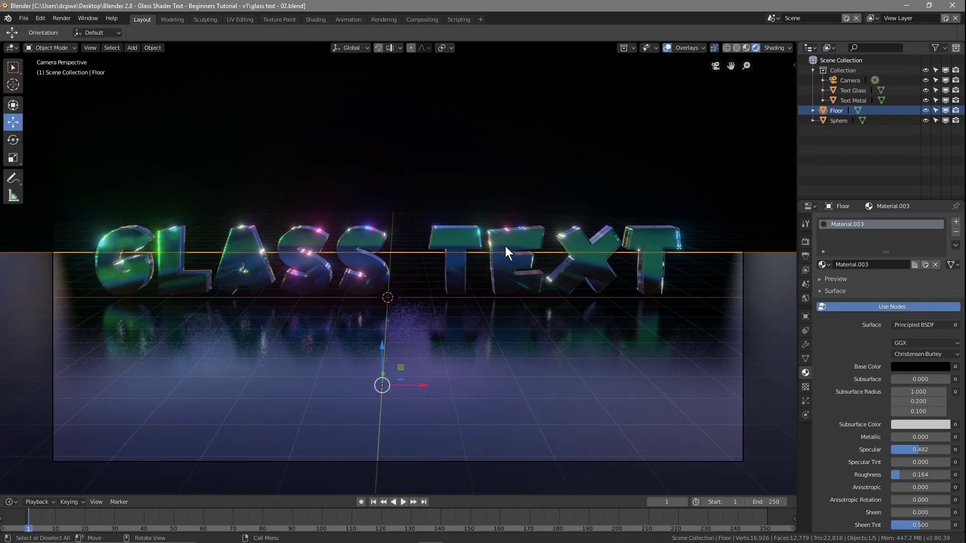
Change the base color of the Text Metal material to red.
{"action": "left_click", "coordinate": [857, 101]}
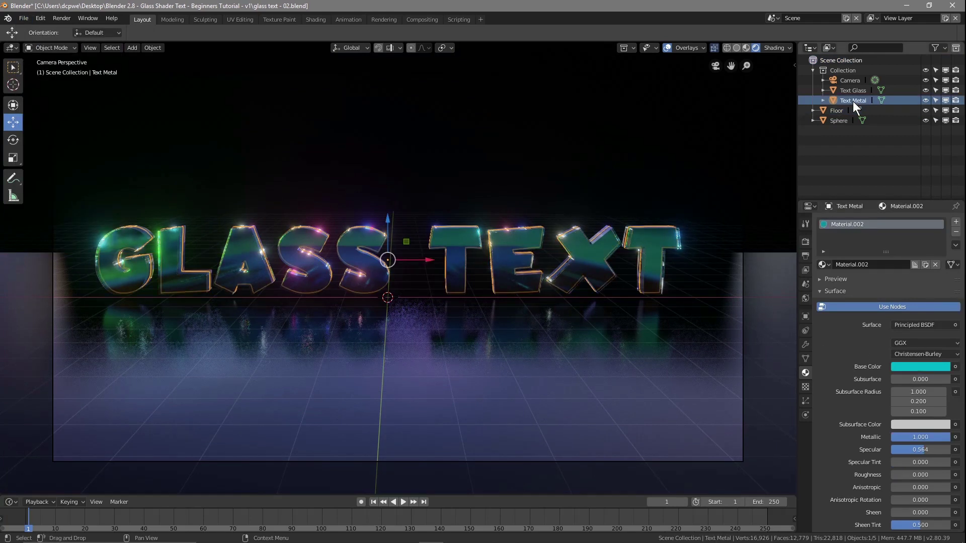
{"action": "left_click", "coordinate": [902, 365]}
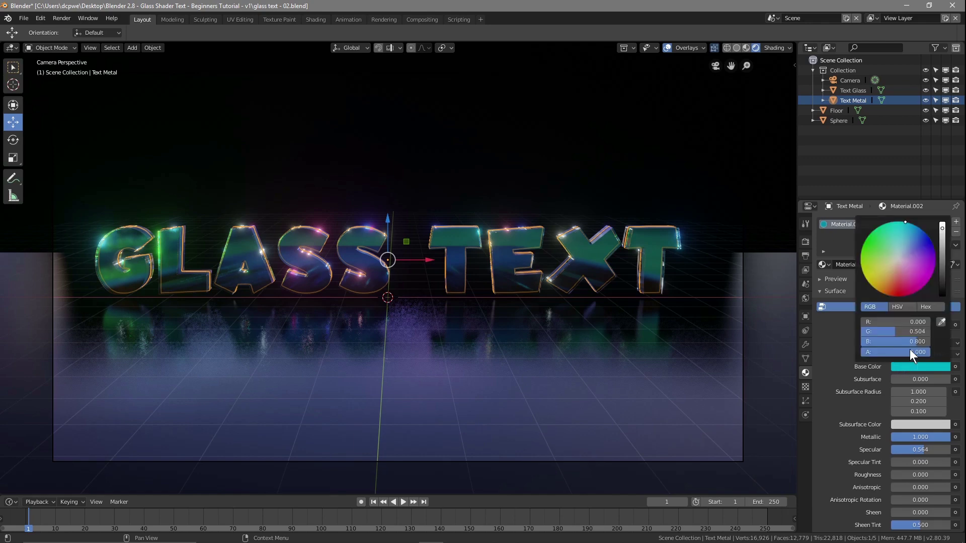
{"action": "mouse_move", "coordinate": [907, 273]}
{"action": "left_mouse_down"}
{"action": "mouse_move", "coordinate": [914, 282]}
{"action": "mouse_move", "coordinate": [897, 296]}
{"action": "mouse_move", "coordinate": [873, 287]}
{"action": "mouse_move", "coordinate": [918, 292]}
{"action": "mouse_move", "coordinate": [935, 261]}
{"action": "mouse_move", "coordinate": [929, 280]}
{"action": "mouse_move", "coordinate": [877, 288]}
{"action": "mouse_move", "coordinate": [866, 275]}
{"action": "mouse_move", "coordinate": [899, 296]}
{"action": "mouse_move", "coordinate": [877, 290]}
{"action": "mouse_move", "coordinate": [860, 260]}
{"action": "mouse_move", "coordinate": [874, 234]}
{"action": "mouse_move", "coordinate": [920, 232]}
{"action": "mouse_move", "coordinate": [935, 265]}
{"action": "mouse_move", "coordinate": [898, 296]}
{"action": "left_mouse_up"}
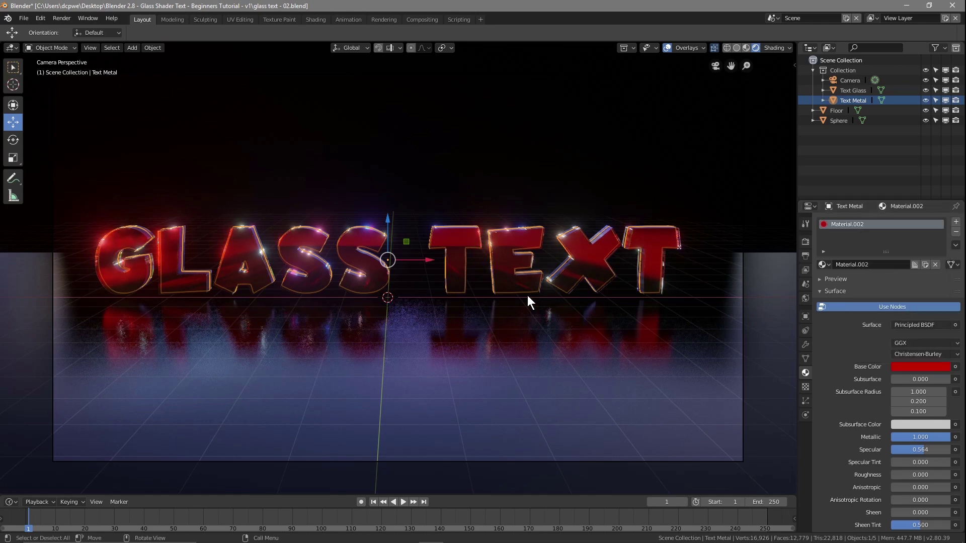
Render the frame to check the red lettering, and briefly hide the Text Metal object to compare the glass alone.
{"action": "key", "text": "F12"}
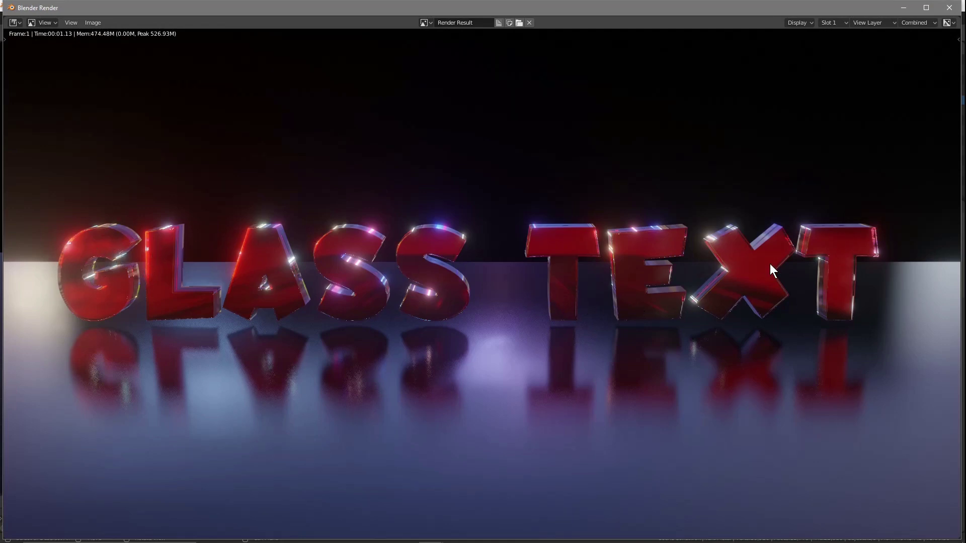
{"action": "left_click", "coordinate": [950, 7]}
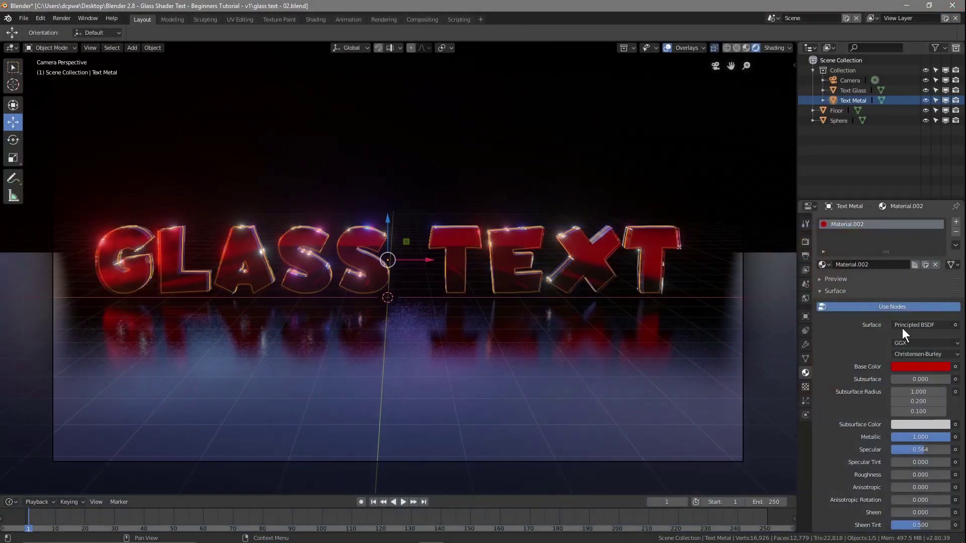
{"action": "left_click", "coordinate": [925, 101]}
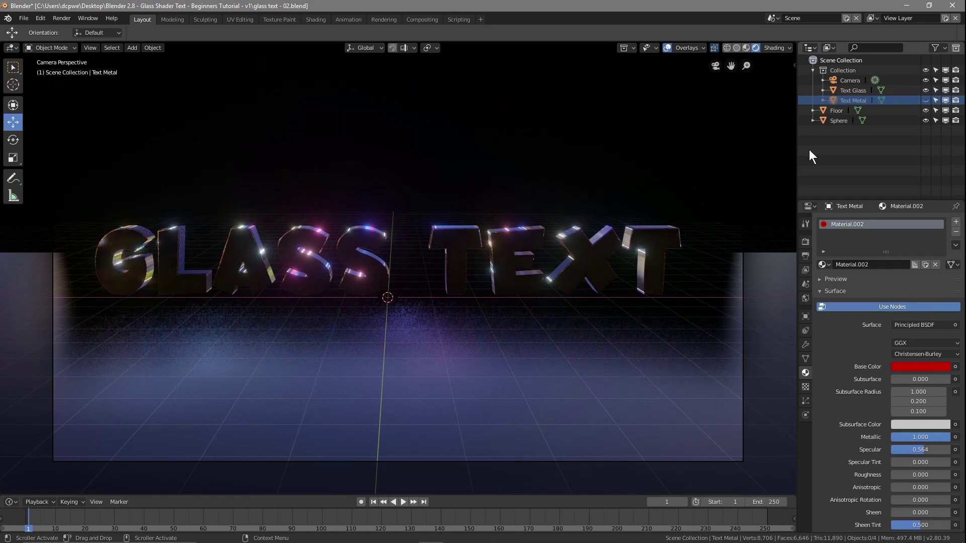
{"action": "left_click", "coordinate": [924, 100]}
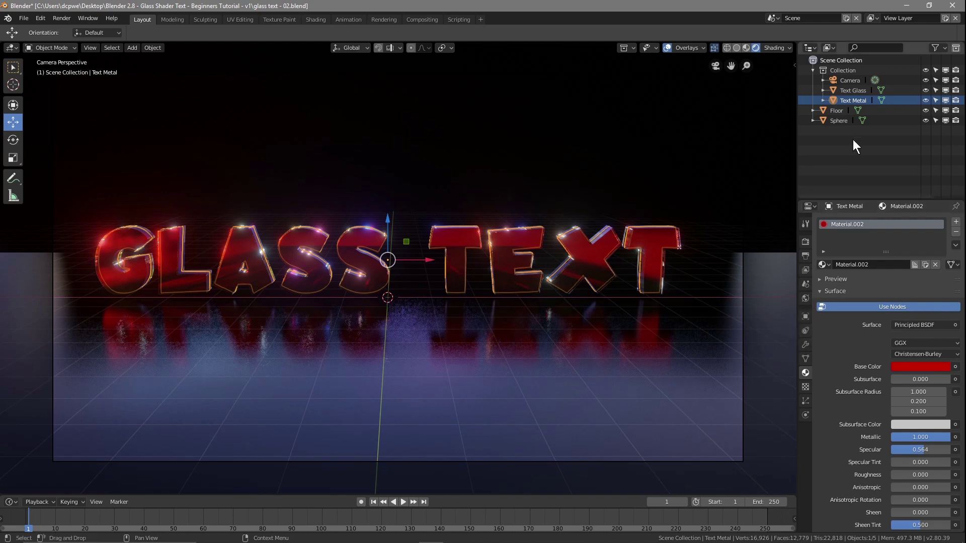
Try a Y location of 0.34592 m for the Text Metal object and check it in a render from the camera view.
{"action": "left_click", "coordinate": [805, 317]}
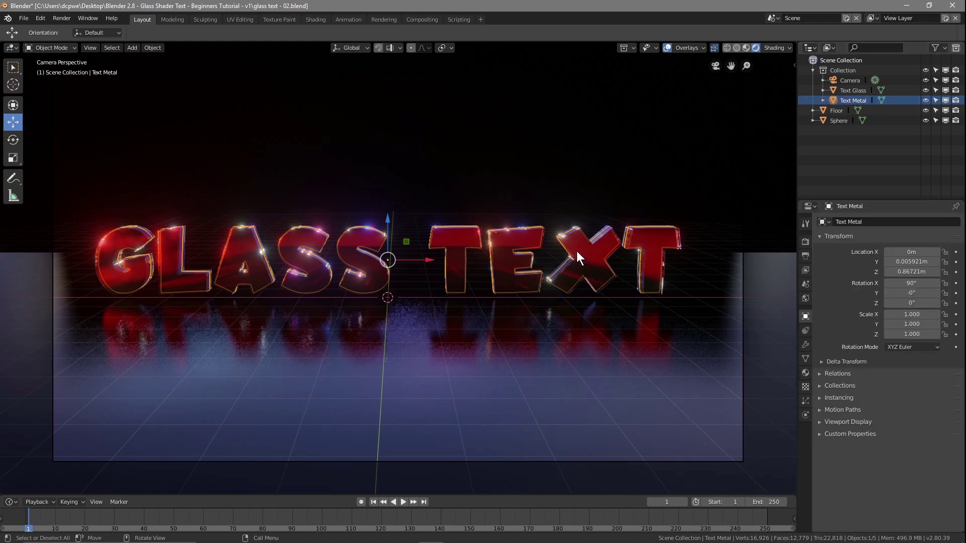
{"action": "middle_click_drag", "start_coordinate": [576, 251], "coordinate": [463, 312]}
{"action": "scroll", "coordinate": [463, 312], "scroll_direction": "up", "scroll_amount": 5}
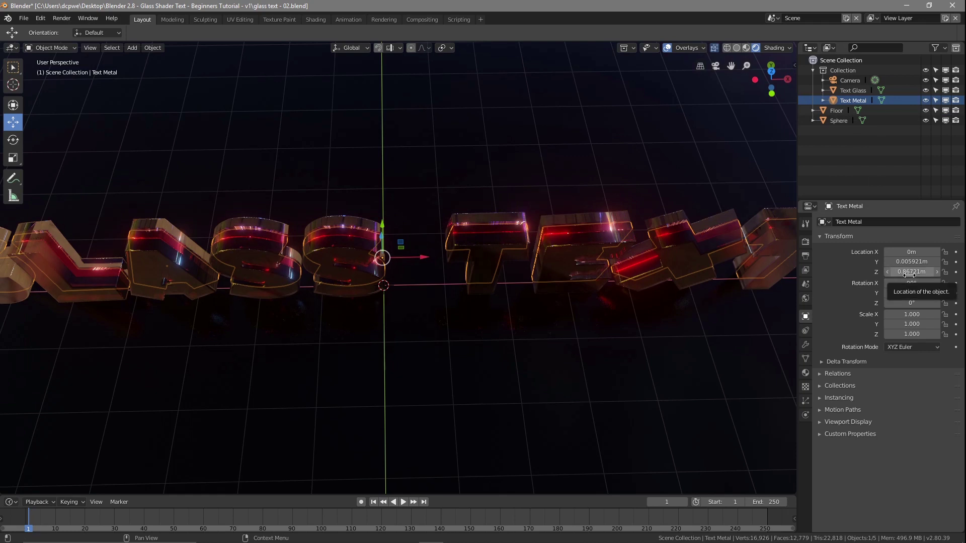
{"action": "left_click_drag", "start_coordinate": [912, 262], "coordinate": [958, 262]}
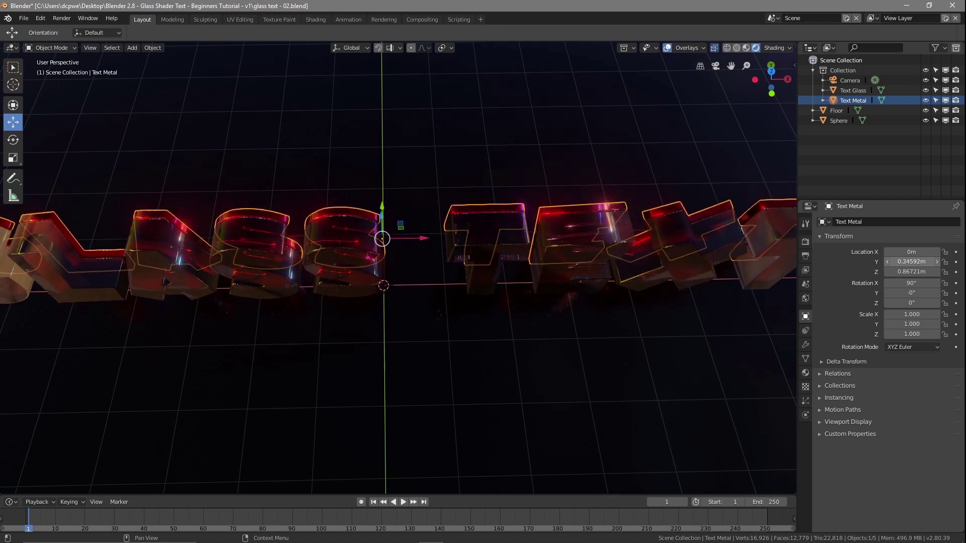
{"action": "middle_click_drag", "start_coordinate": [673, 228], "coordinate": [575, 301]}
{"action": "key", "text": "KP_0"}
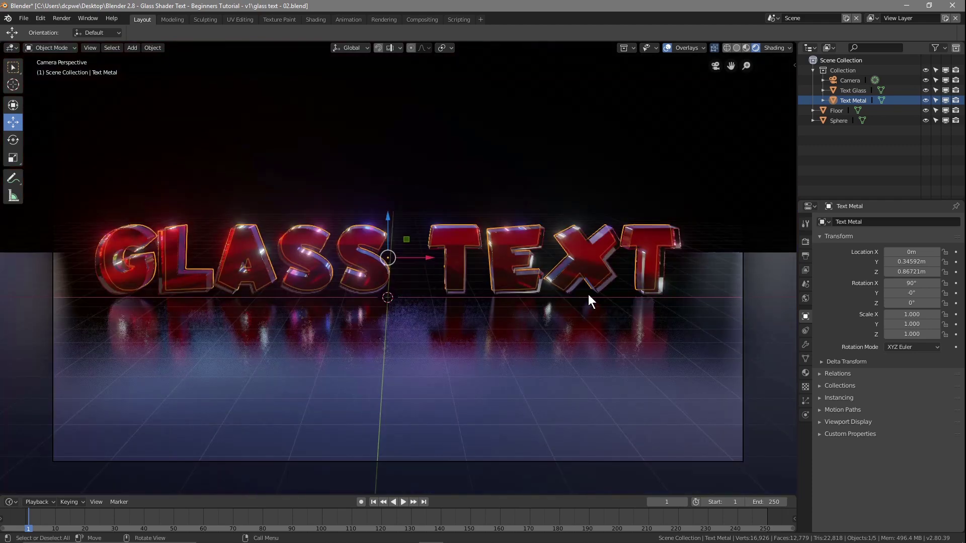
{"action": "key", "text": "F12"}
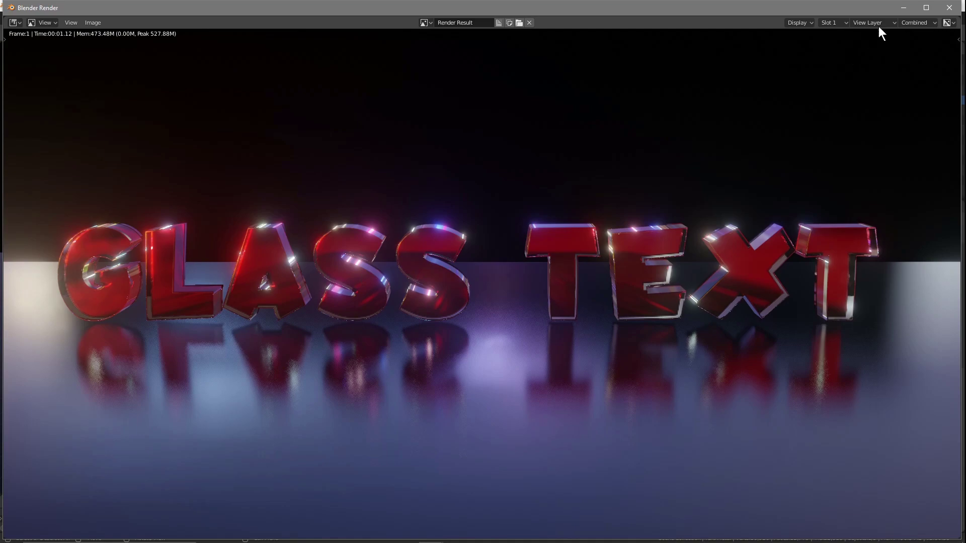
{"action": "left_click", "coordinate": [949, 8]}
Set the Y location of the Text Metal object to 0.10592 m, checking its depth inside the glass from the side.
{"action": "mouse_move", "coordinate": [912, 261]}
{"action": "left_mouse_down"}
{"action": "mouse_move", "coordinate": [875, 261]}
{"action": "mouse_move", "coordinate": [909, 261]}
{"action": "left_mouse_up"}
{"action": "middle_click_drag", "start_coordinate": [563, 263], "coordinate": [641, 262]}
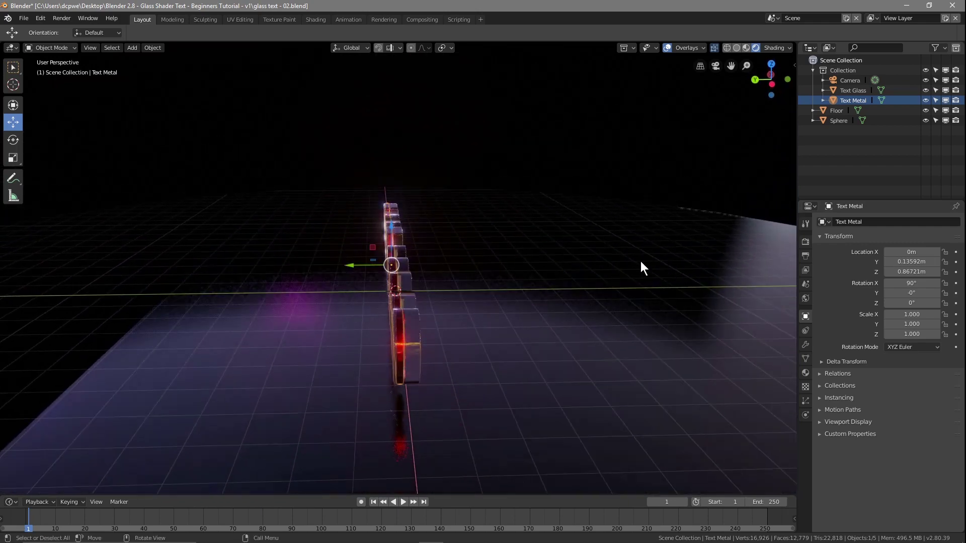
{"action": "scroll", "coordinate": [428, 324], "scroll_direction": "up", "scroll_amount": 3}
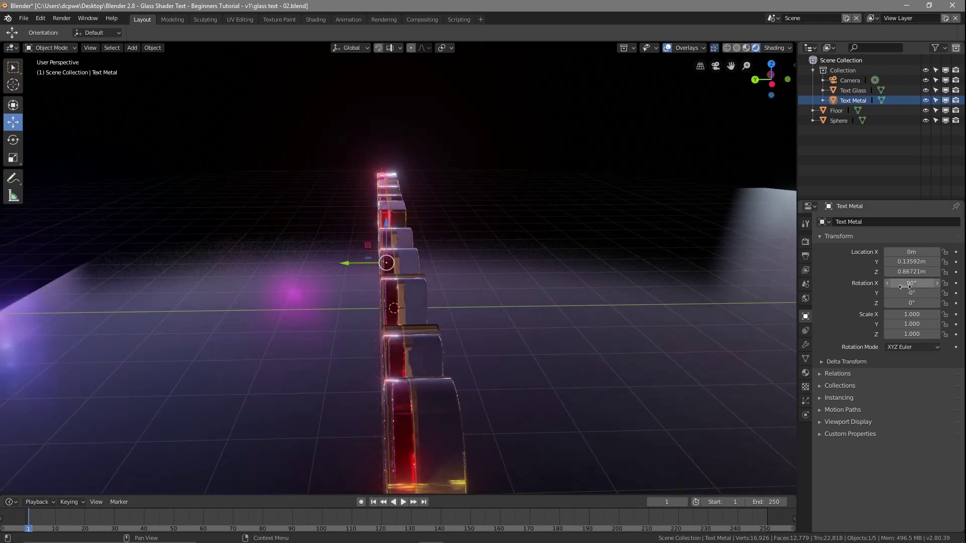
{"action": "mouse_move", "coordinate": [911, 262]}
{"action": "left_mouse_down"}
{"action": "mouse_move", "coordinate": [888, 262]}
{"action": "mouse_move", "coordinate": [898, 261]}
{"action": "left_mouse_up"}
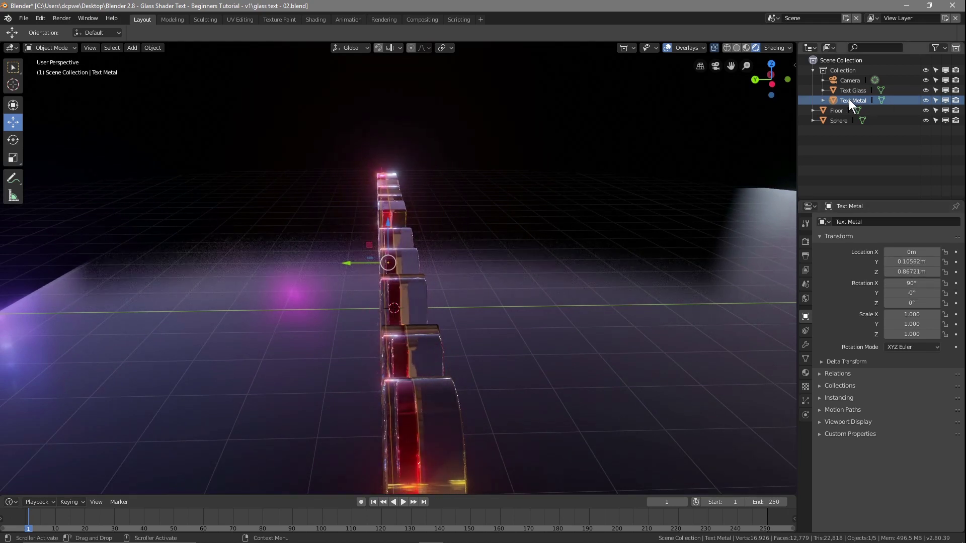
Change the Text Metal material's surface to Emission with strength 0.3 and a pale pink color.
{"action": "left_click", "coordinate": [805, 372]}
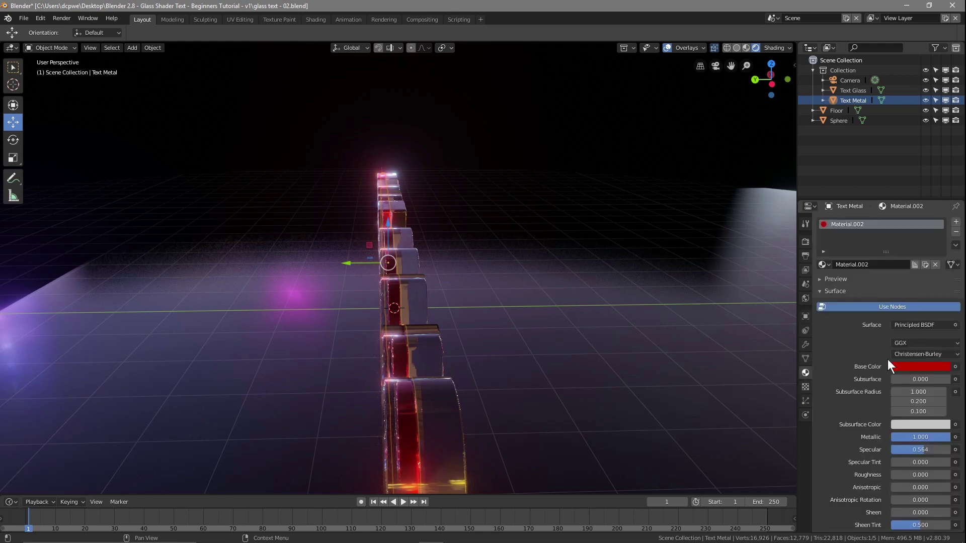
{"action": "left_click", "coordinate": [928, 326]}
{"action": "left_click", "coordinate": [842, 124]}
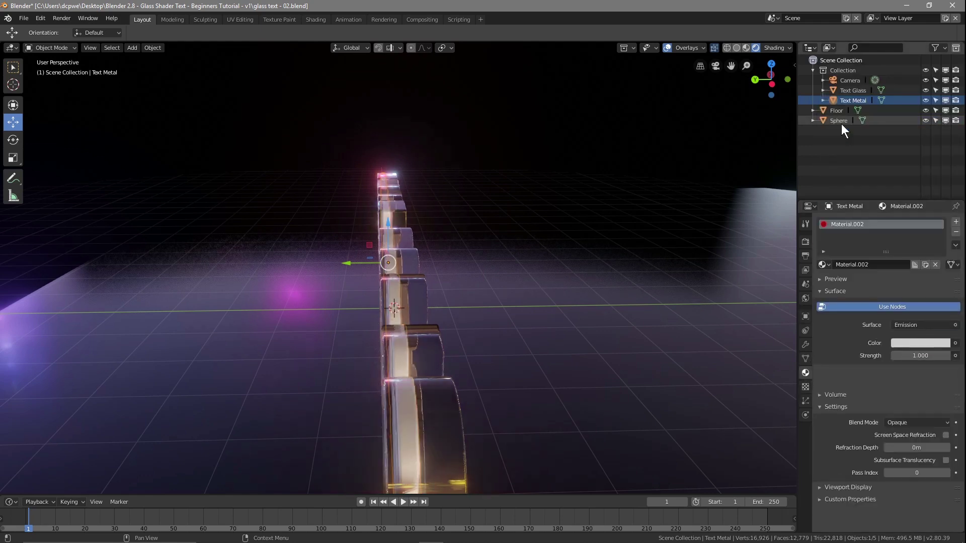
{"action": "middle_click_drag", "start_coordinate": [656, 348], "coordinate": [519, 330]}
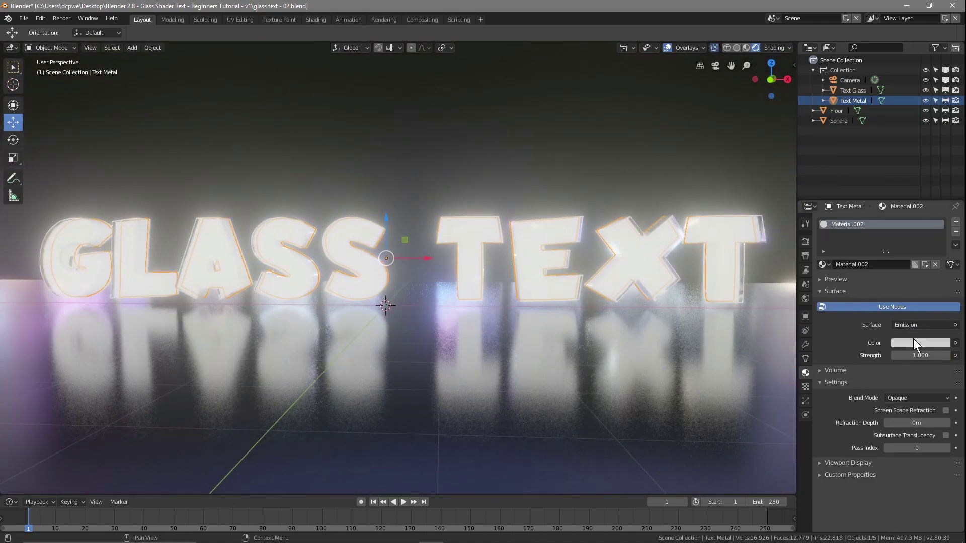
{"action": "mouse_move", "coordinate": [920, 356]}
{"action": "left_mouse_down"}
{"action": "mouse_move", "coordinate": [903, 355]}
{"action": "mouse_move", "coordinate": [937, 355]}
{"action": "mouse_move", "coordinate": [901, 356]}
{"action": "mouse_move", "coordinate": [919, 356]}
{"action": "mouse_move", "coordinate": [910, 356]}
{"action": "left_mouse_up"}
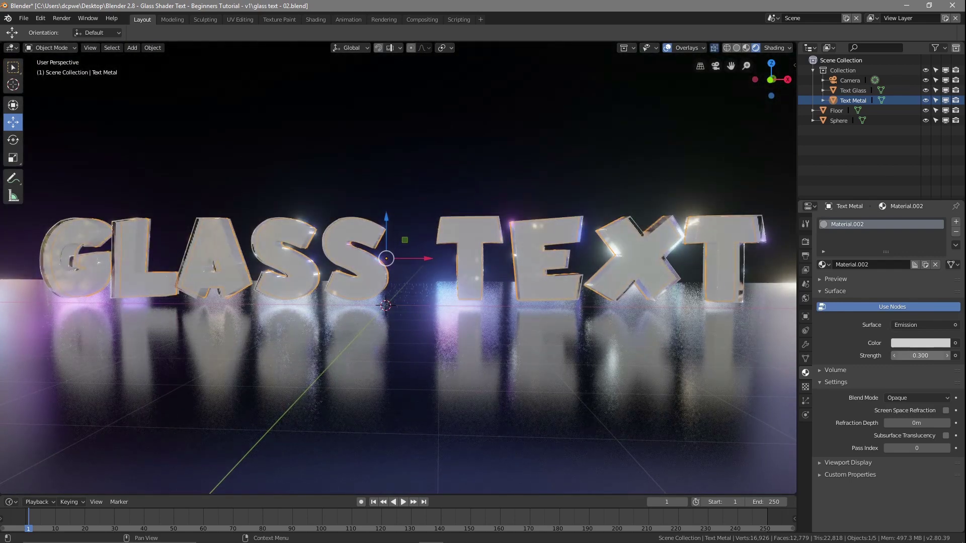
{"action": "left_click", "coordinate": [920, 341]}
{"action": "mouse_move", "coordinate": [899, 236]}
{"action": "left_mouse_down"}
{"action": "mouse_move", "coordinate": [934, 226]}
{"action": "mouse_move", "coordinate": [866, 256]}
{"action": "mouse_move", "coordinate": [914, 264]}
{"action": "mouse_move", "coordinate": [886, 267]}
{"action": "mouse_move", "coordinate": [897, 242]}
{"action": "left_mouse_up"}
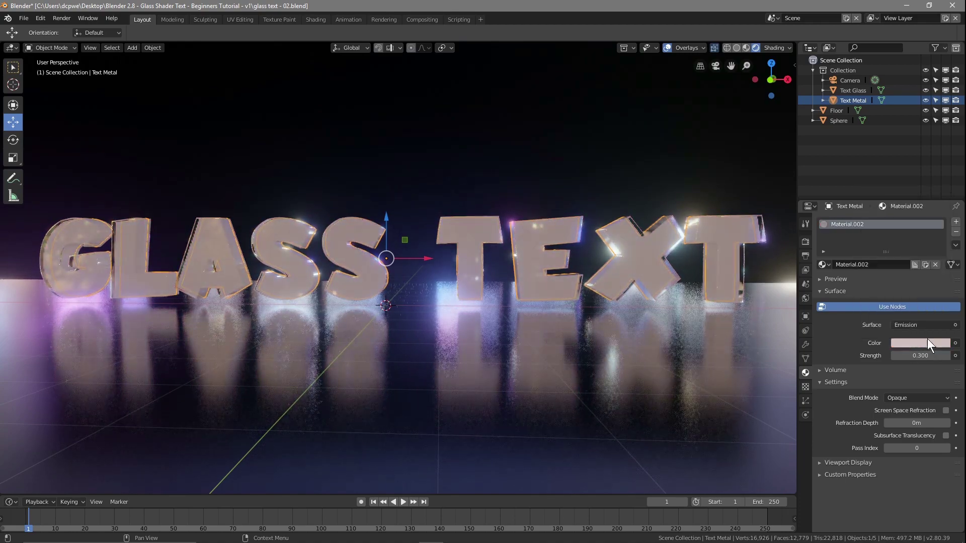
Switch the Text Metal material's surface back to Principled BSDF and set Metallic to 1.
{"action": "left_click", "coordinate": [918, 325]}
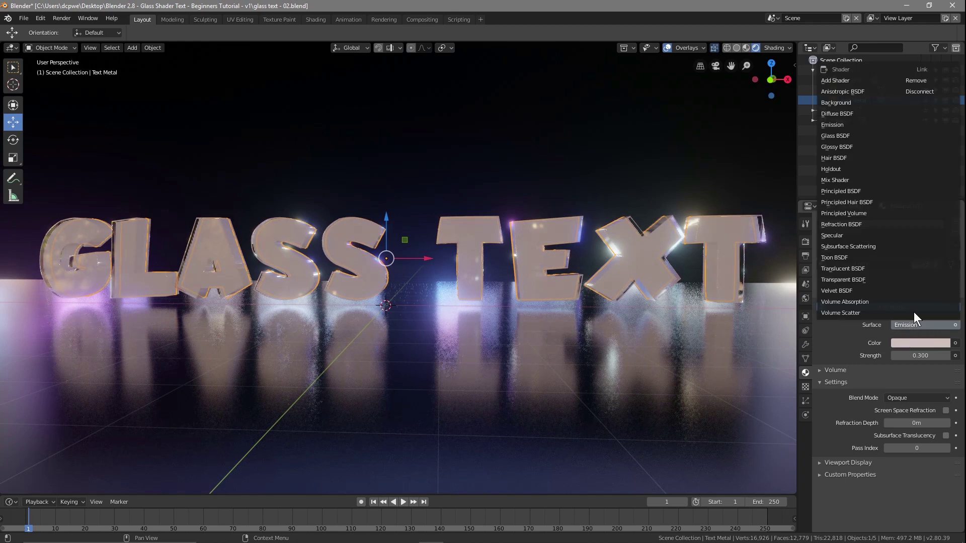
{"action": "left_click", "coordinate": [853, 192]}
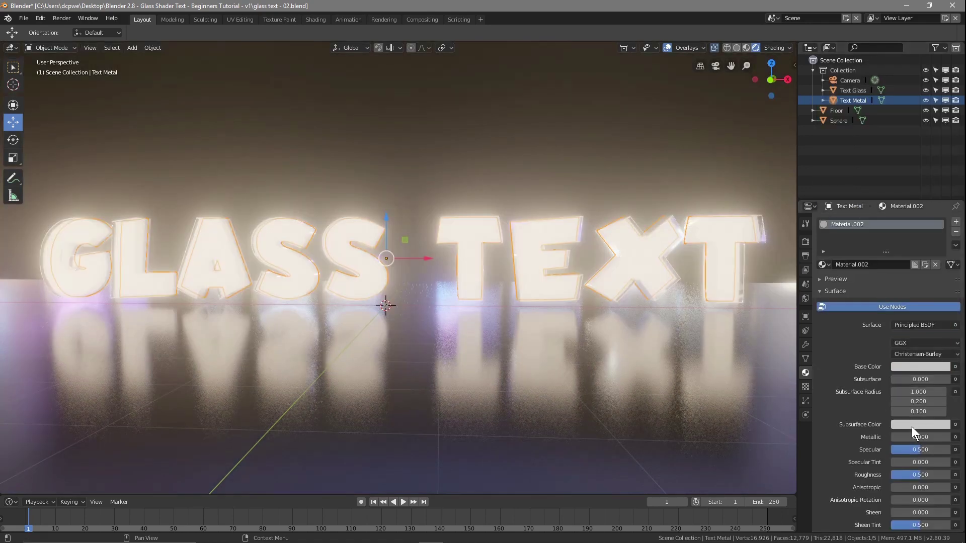
{"action": "left_click_drag", "start_coordinate": [921, 438], "coordinate": [948, 437]}
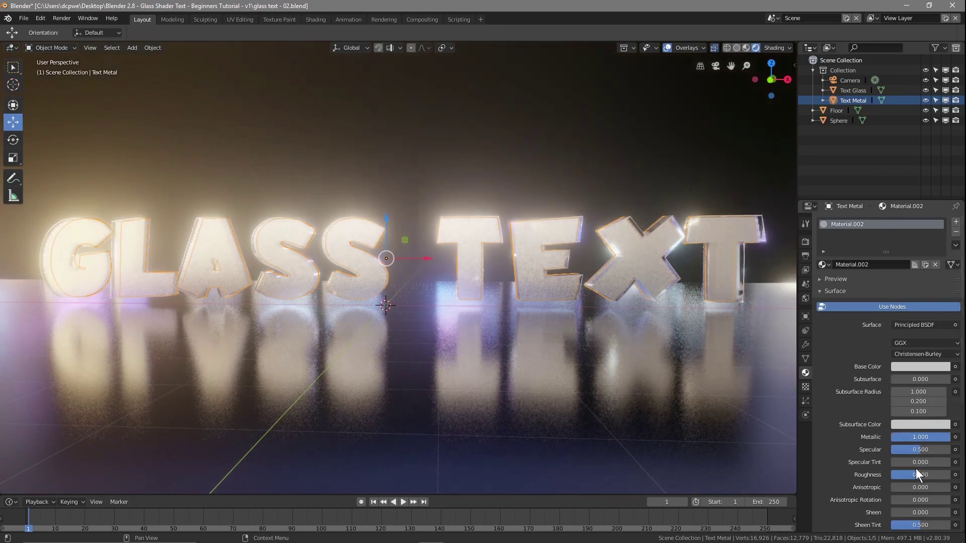
Set the Text Metal material's base color to a saturated red with no green component.
{"action": "left_click", "coordinate": [911, 367]}
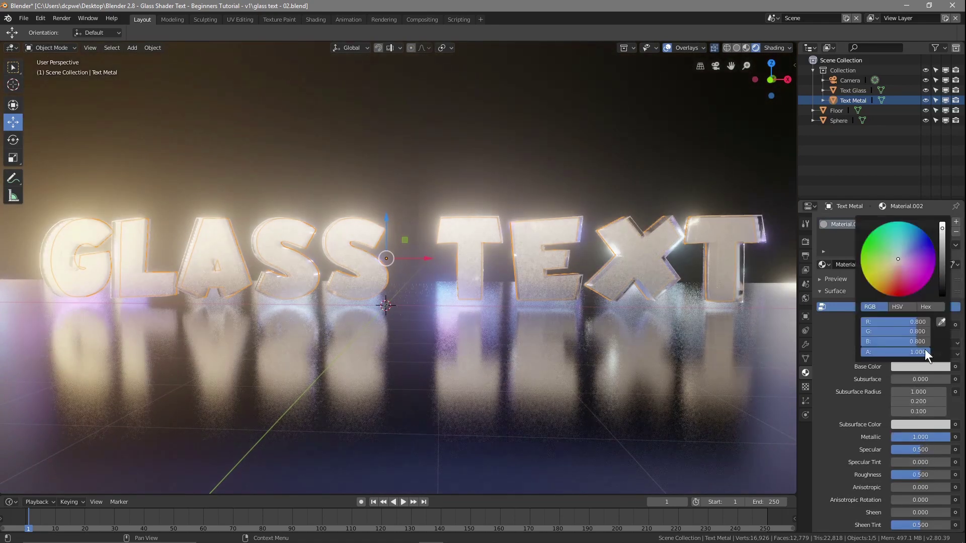
{"action": "left_click", "coordinate": [930, 280]}
{"action": "left_click_drag", "start_coordinate": [929, 280], "coordinate": [888, 295]}
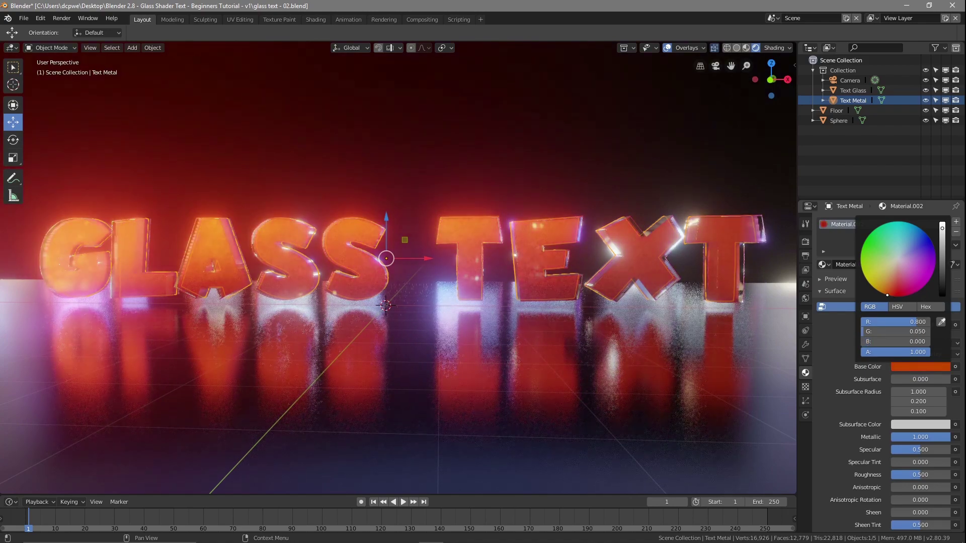
{"action": "left_click_drag", "start_coordinate": [895, 332], "coordinate": [875, 331]}
{"action": "middle_click_drag", "start_coordinate": [496, 331], "coordinate": [510, 344]}
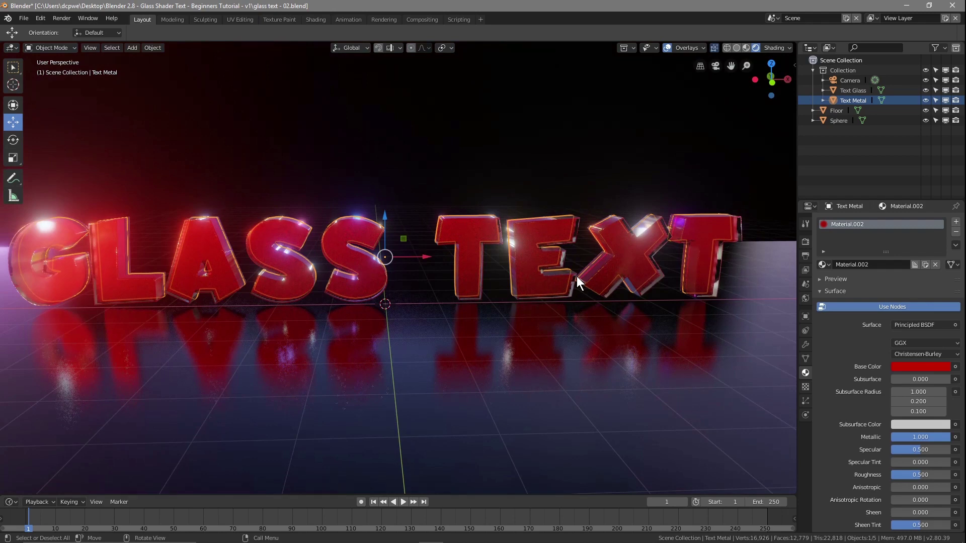
In the camera view, set the Bloom radius to about 4.081 and its intensity to about 1.89.
{"action": "key", "text": "KP_0"}
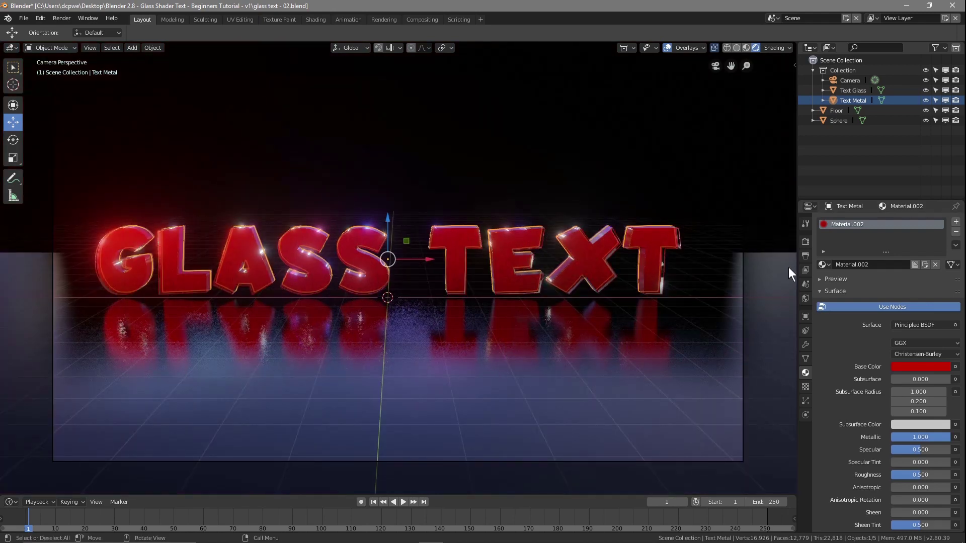
{"action": "left_click", "coordinate": [804, 243]}
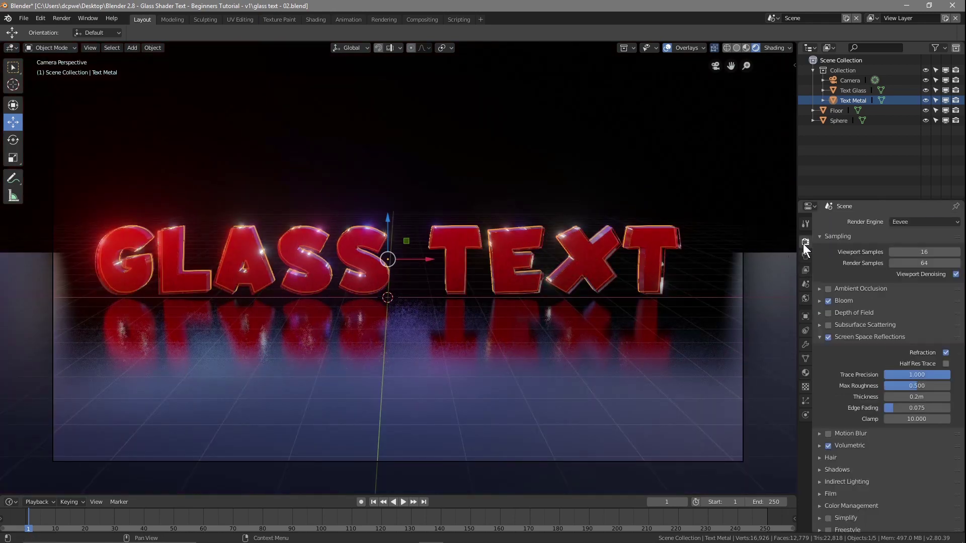
{"action": "left_click", "coordinate": [819, 300]}
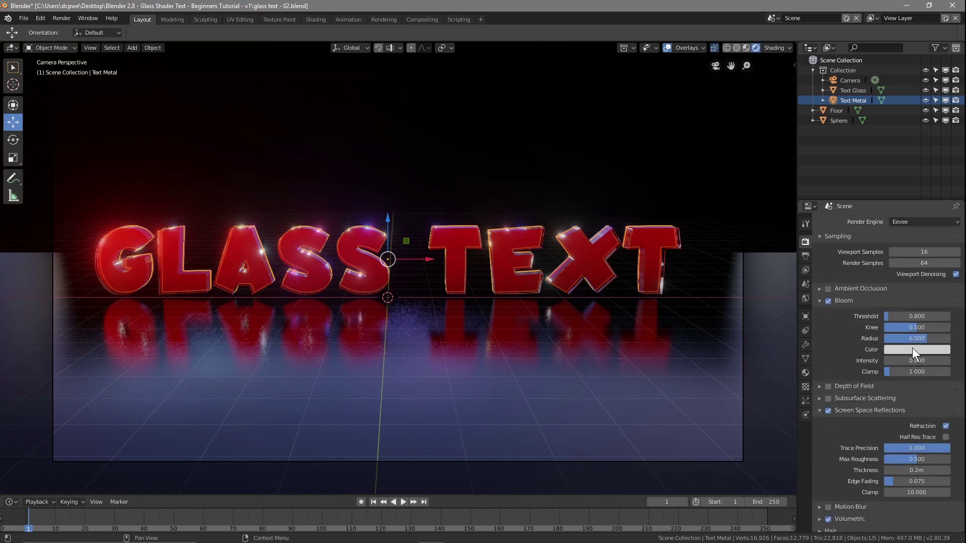
{"action": "left_click_drag", "start_coordinate": [912, 338], "coordinate": [948, 361]}
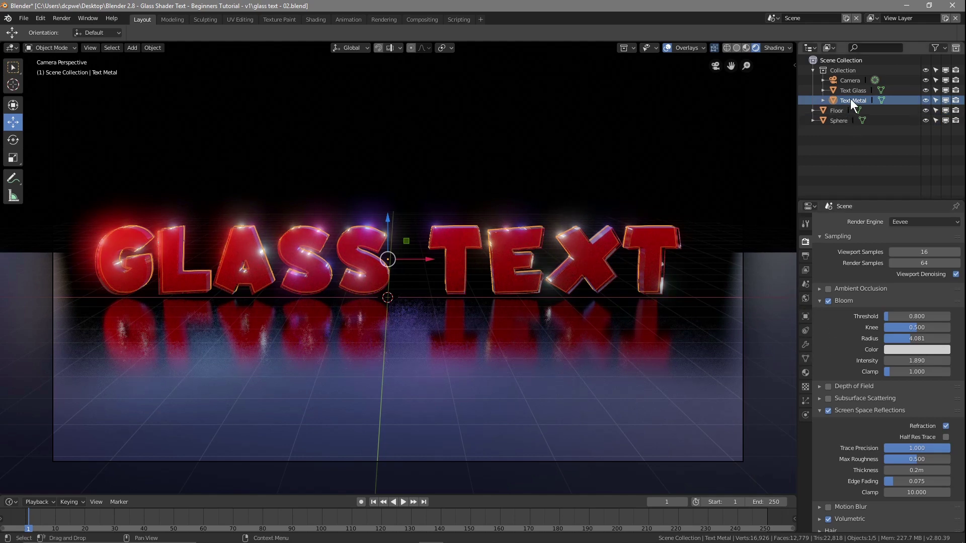
Set the Text Metal material's roughness to about 0.373 and change its base color to purple.
{"action": "left_click", "coordinate": [806, 373]}
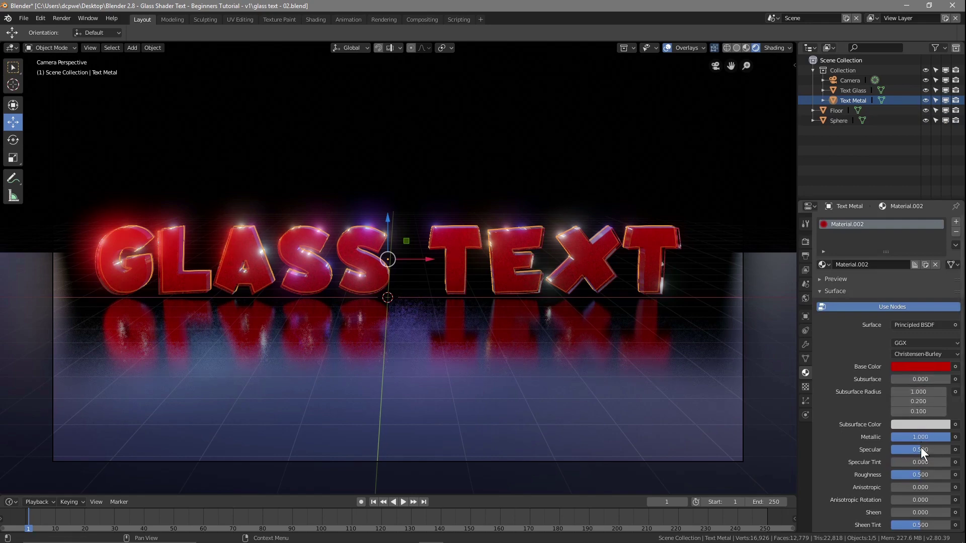
{"action": "mouse_move", "coordinate": [920, 474]}
{"action": "left_mouse_down"}
{"action": "mouse_move", "coordinate": [891, 474]}
{"action": "mouse_move", "coordinate": [916, 475]}
{"action": "left_mouse_up"}
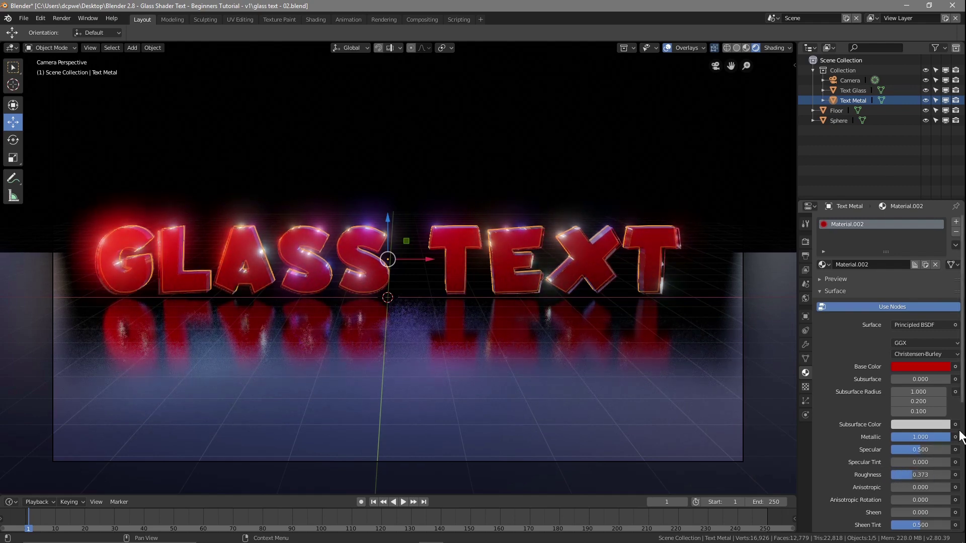
{"action": "left_click", "coordinate": [920, 367]}
{"action": "left_click_drag", "start_coordinate": [901, 342], "coordinate": [908, 342]}
{"action": "mouse_move", "coordinate": [926, 284]}
{"action": "left_mouse_down"}
{"action": "mouse_move", "coordinate": [935, 252]}
{"action": "mouse_move", "coordinate": [936, 263]}
{"action": "left_mouse_up"}
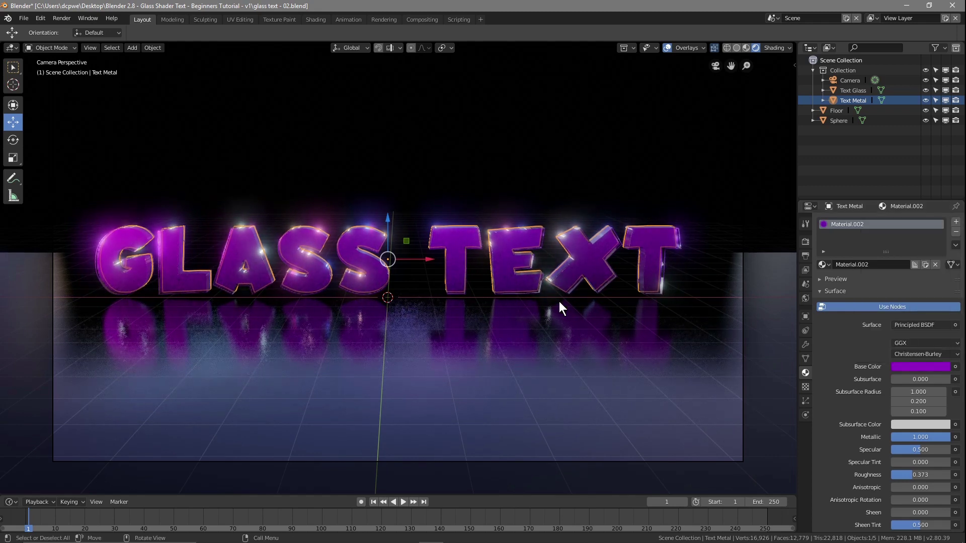
Render a test image of the scene, close the render, and save the project file.
{"action": "key", "text": "F12"}
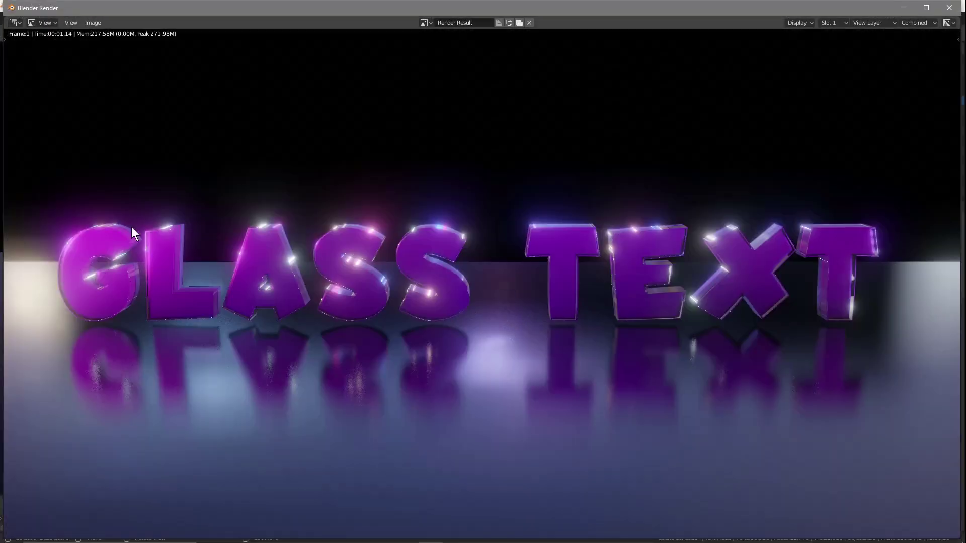
{"action": "left_click", "coordinate": [949, 8]}
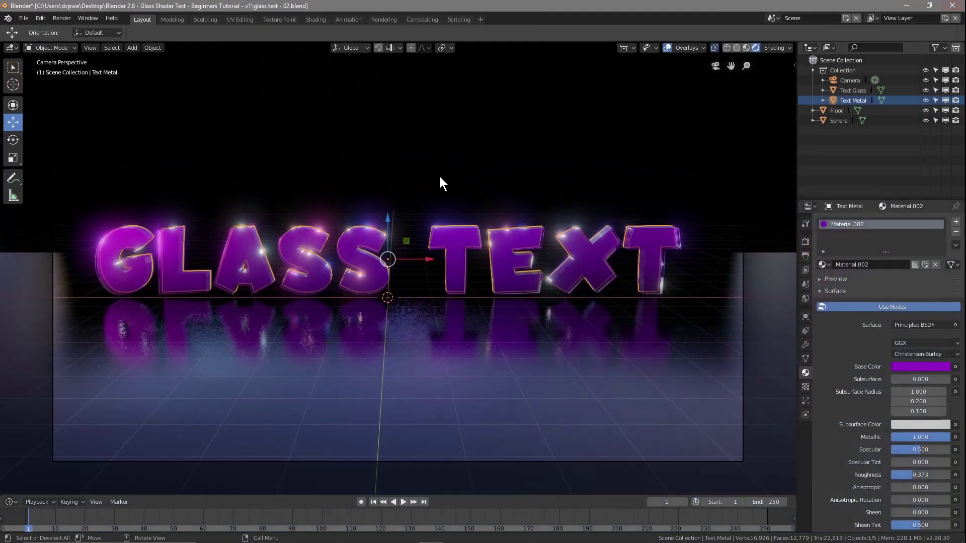
{"action": "left_click", "coordinate": [20, 18]}
{"action": "left_click", "coordinate": [40, 95]}
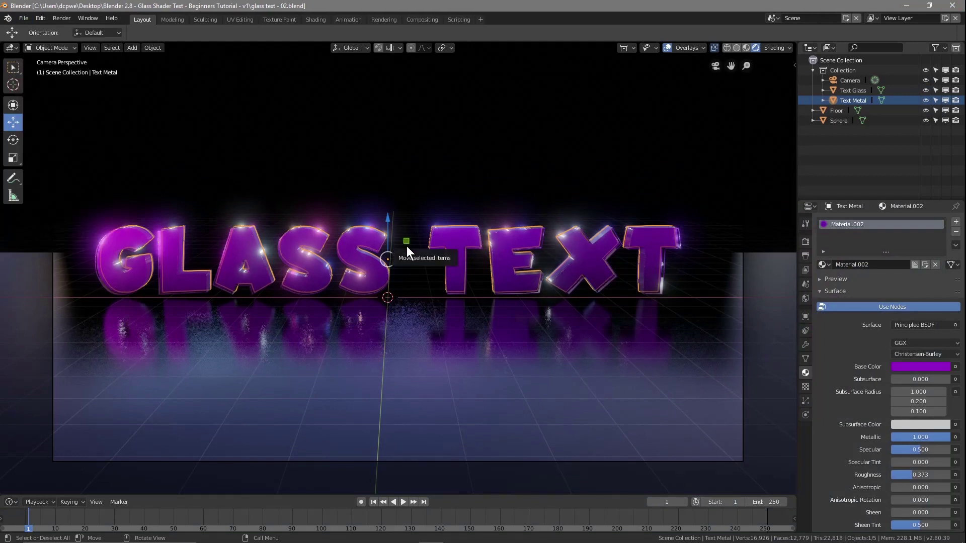
Add a spot light to the scene and raise it along the Z axis to the upper edge of the text.
{"action": "key", "text": "shift+a"}
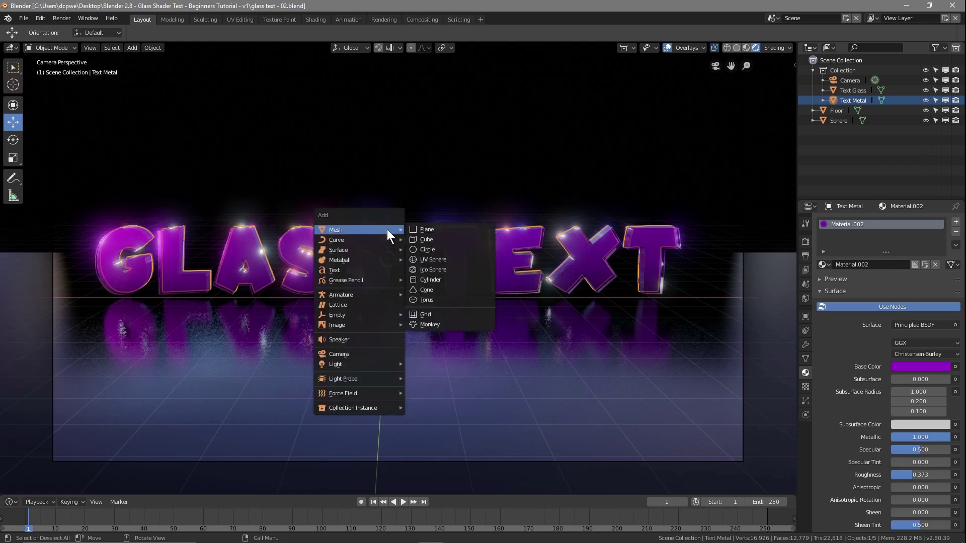
{"action": "mouse_move", "coordinate": [386, 363]}
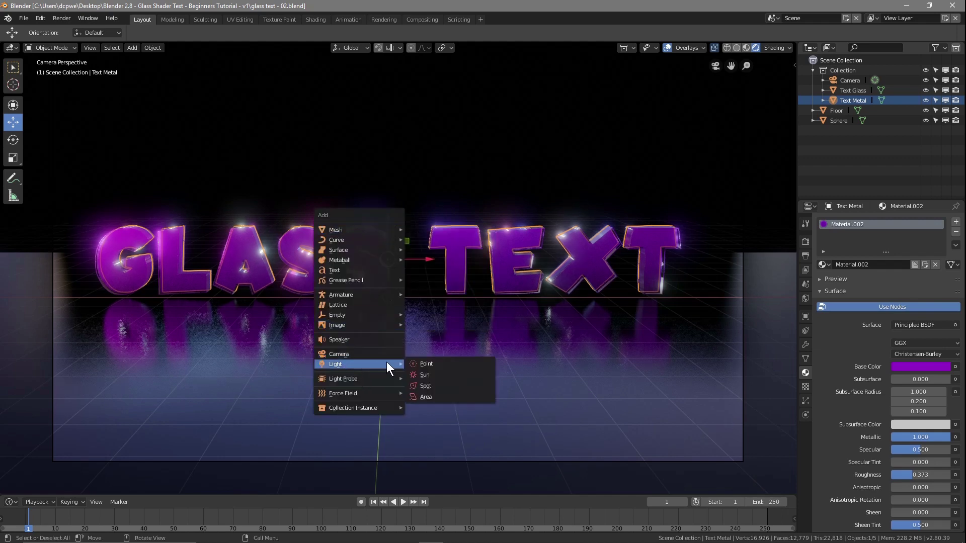
{"action": "left_click", "coordinate": [441, 387]}
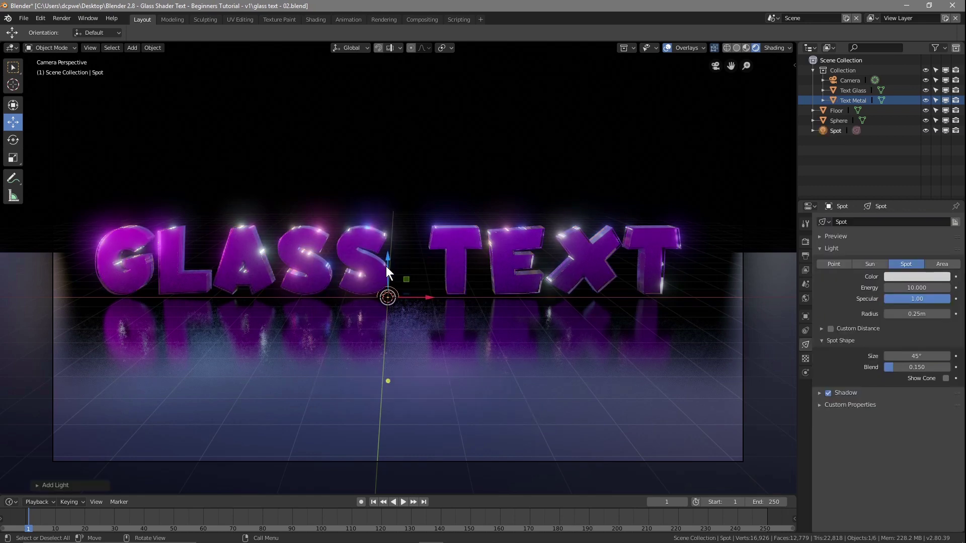
{"action": "key", "text": "g"}
{"action": "key", "text": "z"}
{"action": "left_click", "coordinate": [406, 229]}
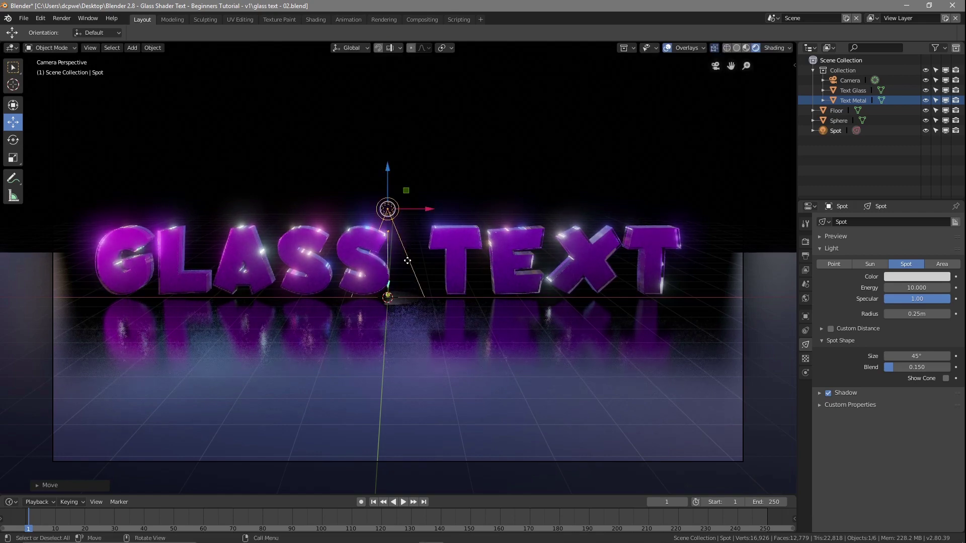
Move the spot light along the Y axis behind the text and rotate it about X to aim at the letters.
{"action": "middle_click_drag", "start_coordinate": [314, 259], "coordinate": [423, 269]}
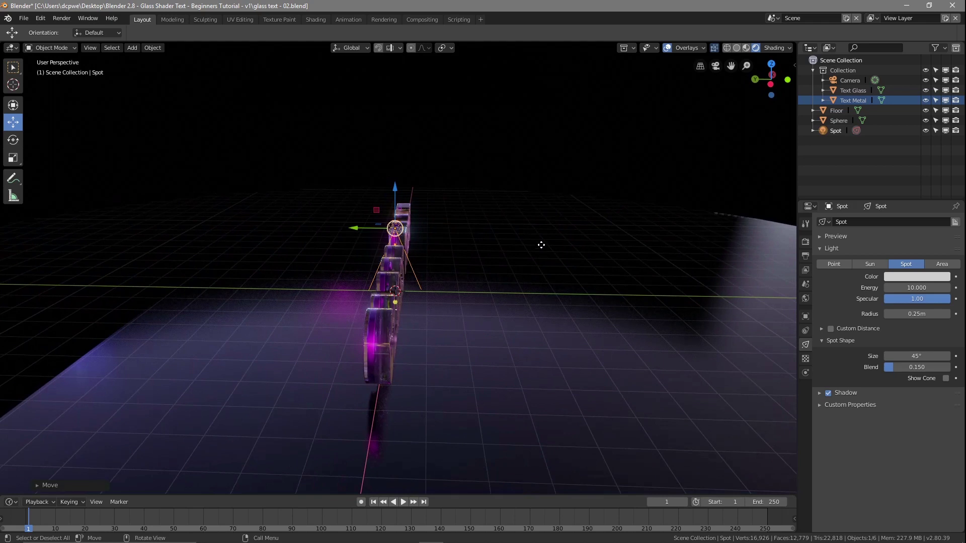
{"action": "key", "text": "g"}
{"action": "key", "text": "y"}
{"action": "left_click", "coordinate": [218, 233]}
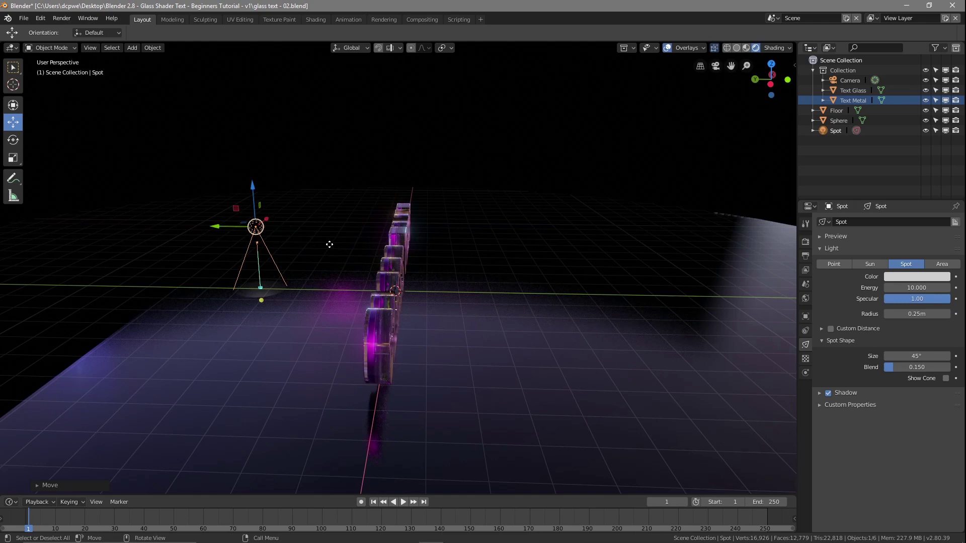
{"action": "key", "text": "r"}
{"action": "key", "text": "x"}
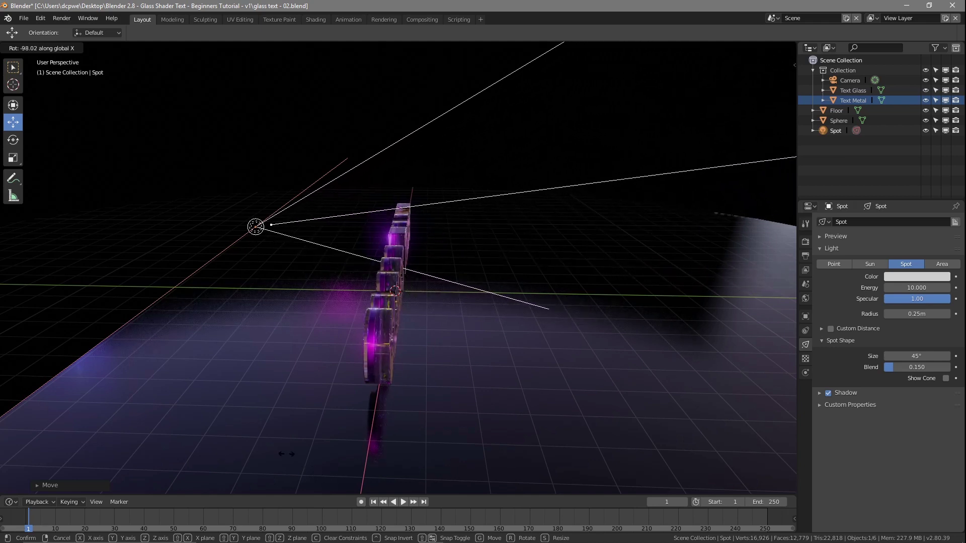
{"action": "left_click", "coordinate": [285, 483]}
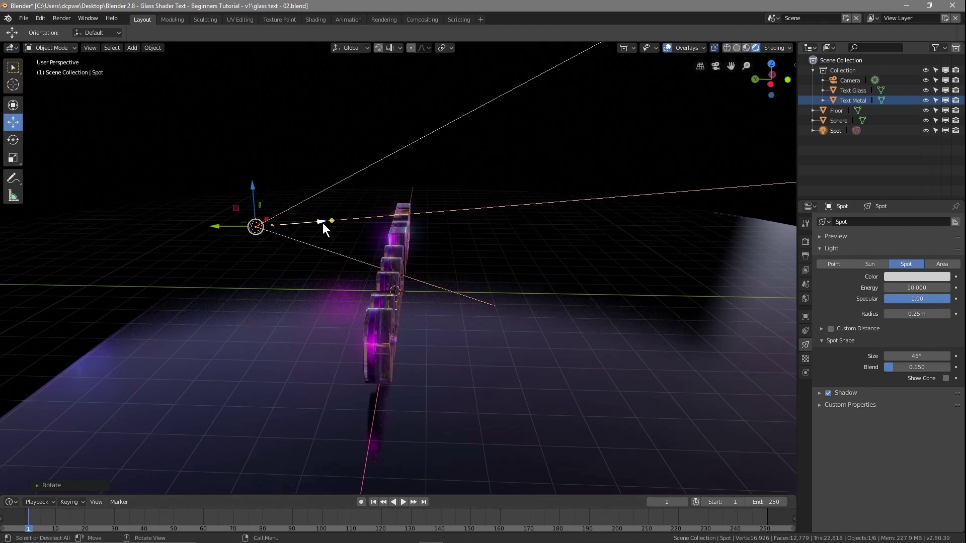
Lower the spot light by about 1.43 m and nudge it slightly along the X axis.
{"action": "key", "text": "g"}
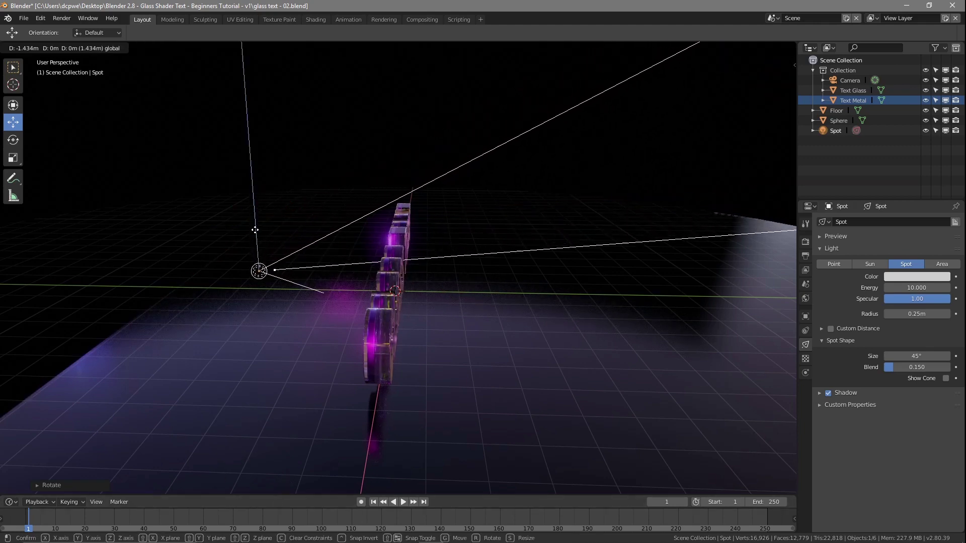
{"action": "left_click", "coordinate": [255, 229]}
{"action": "middle_click_drag", "start_coordinate": [335, 270], "coordinate": [460, 331]}
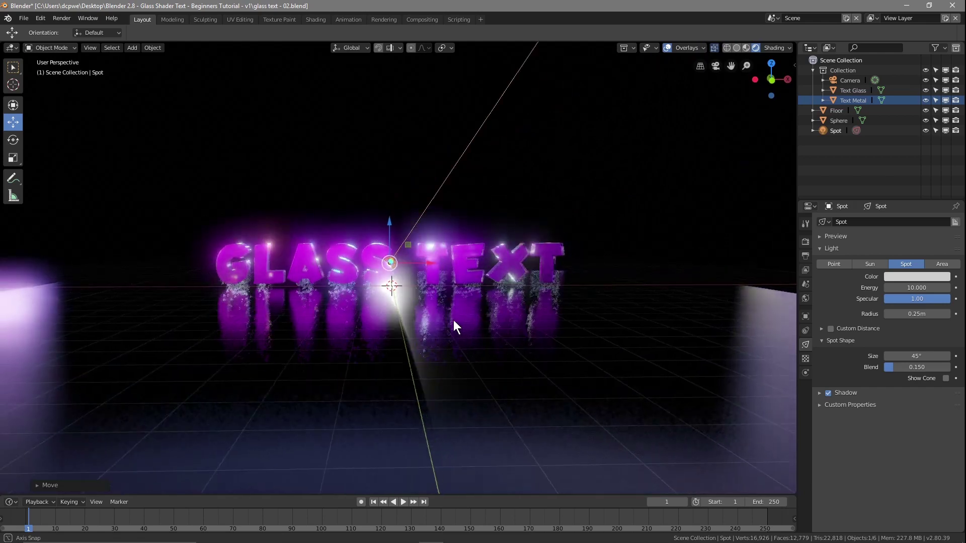
{"action": "mouse_move", "coordinate": [417, 258]}
{"action": "left_mouse_down"}
{"action": "mouse_move", "coordinate": [568, 256]}
{"action": "mouse_move", "coordinate": [197, 257]}
{"action": "mouse_move", "coordinate": [446, 254]}
{"action": "mouse_move", "coordinate": [415, 254]}
{"action": "mouse_move", "coordinate": [391, 220]}
{"action": "mouse_move", "coordinate": [391, 233]}
{"action": "mouse_move", "coordinate": [217, 261]}
{"action": "mouse_move", "coordinate": [413, 259]}
{"action": "left_mouse_up"}
{"action": "scroll", "coordinate": [460, 344], "scroll_direction": "up", "scroll_amount": 1}
In the camera view, set the spot light's color to magenta with R 0.837, G 0 and B 1.
{"action": "key", "text": "KP_0"}
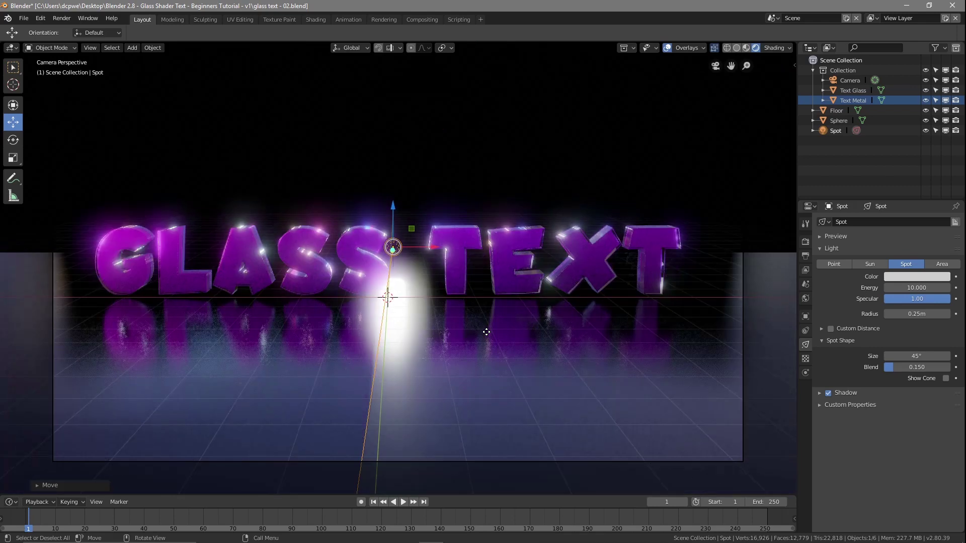
{"action": "left_click", "coordinate": [907, 278]}
{"action": "mouse_move", "coordinate": [913, 199]}
{"action": "left_mouse_down"}
{"action": "mouse_move", "coordinate": [935, 184]}
{"action": "mouse_move", "coordinate": [932, 196]}
{"action": "mouse_move", "coordinate": [932, 163]}
{"action": "mouse_move", "coordinate": [932, 194]}
{"action": "left_mouse_up"}
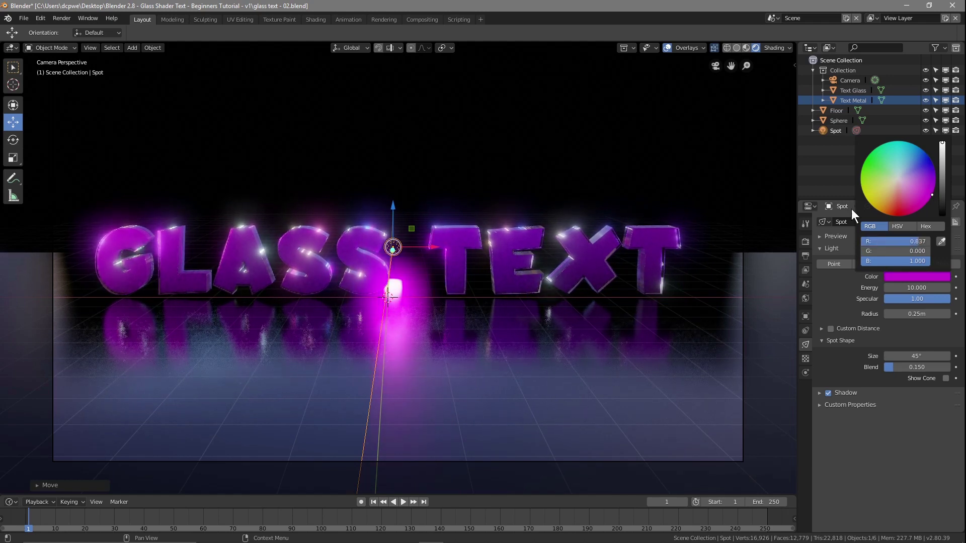
Set the camera's X rotation to 84.8° and its Z location to 2.1598 m, and save the file.
{"action": "left_click", "coordinate": [850, 81]}
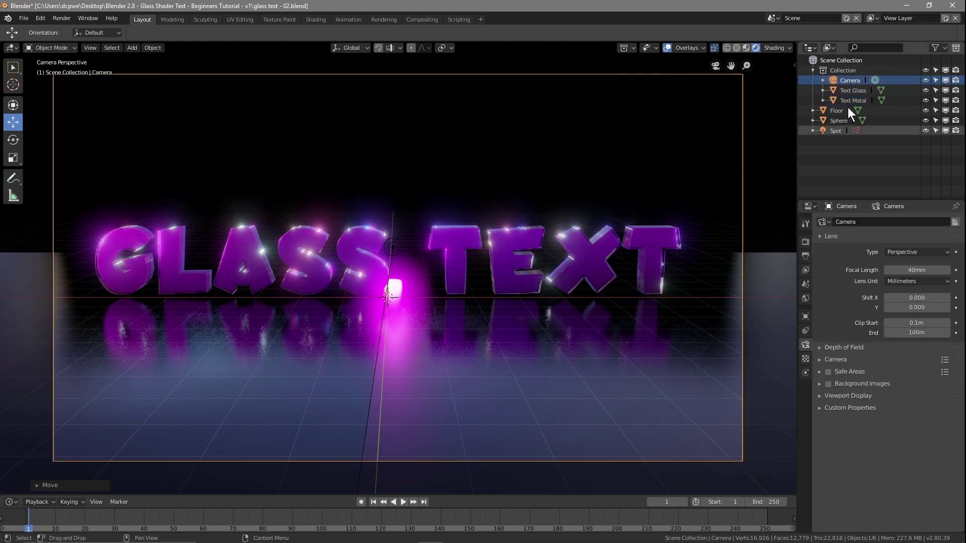
{"action": "left_click", "coordinate": [805, 317]}
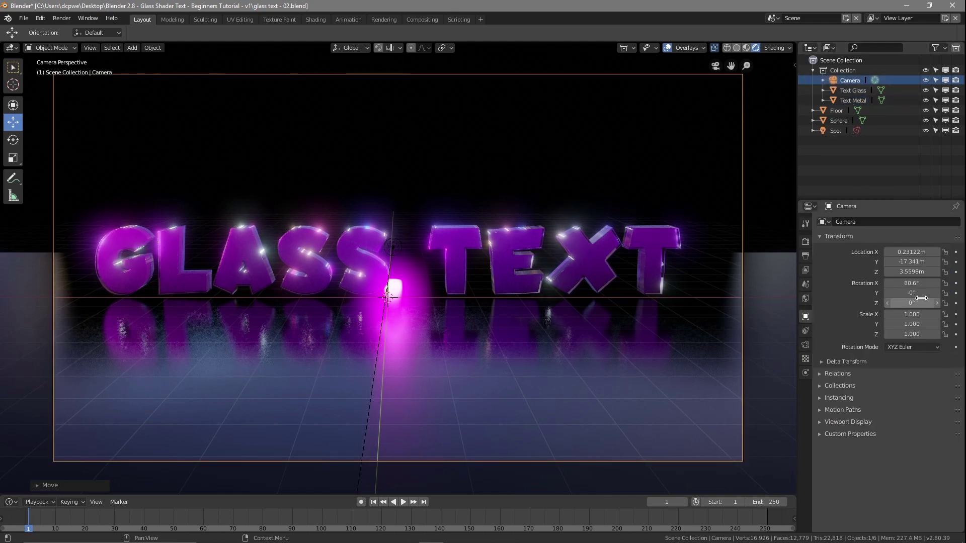
{"action": "left_click_drag", "start_coordinate": [911, 283], "coordinate": [884, 271]}
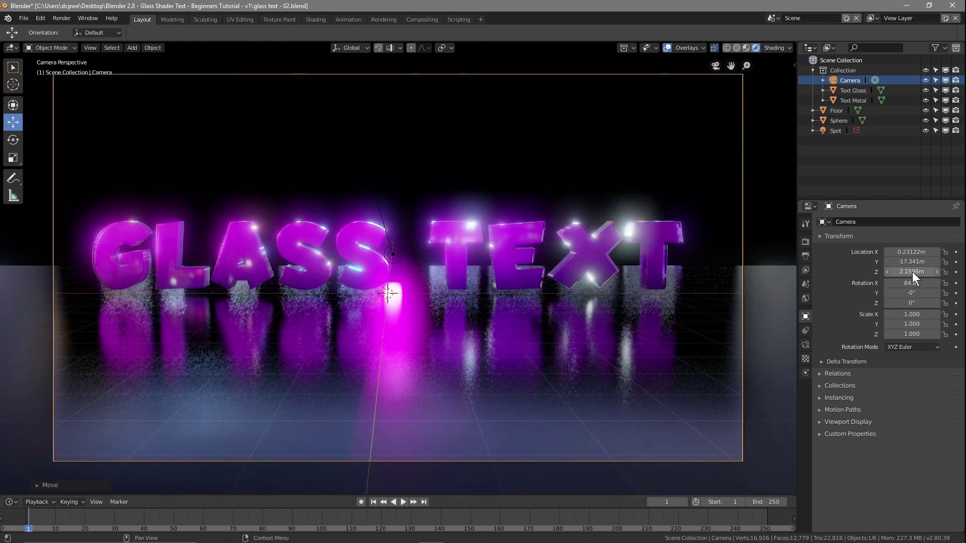
{"action": "left_click", "coordinate": [23, 18]}
{"action": "left_click", "coordinate": [31, 84]}
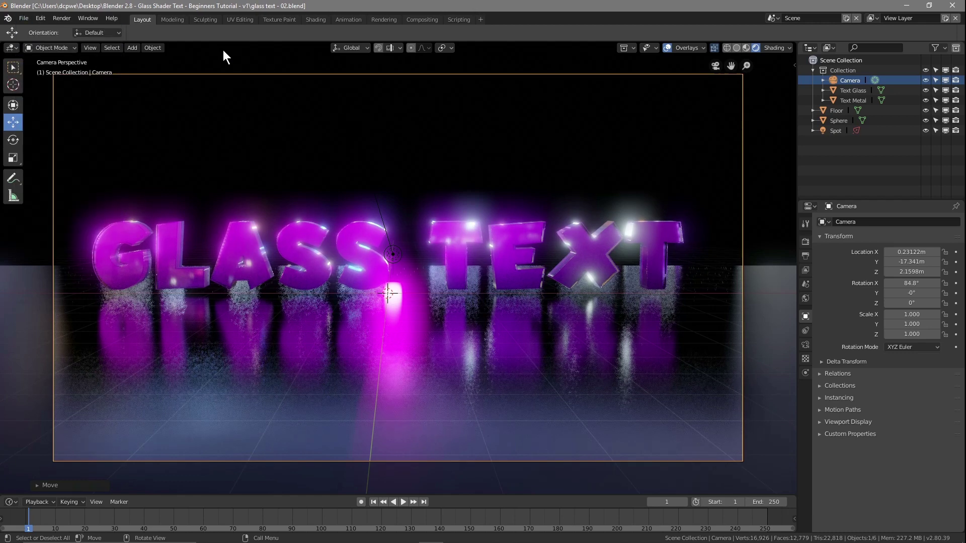
Open the world shader nodes in the Shading workspace and space the World Output and shanghai_bund environment texture nodes apart.
{"action": "left_click", "coordinate": [312, 18]}
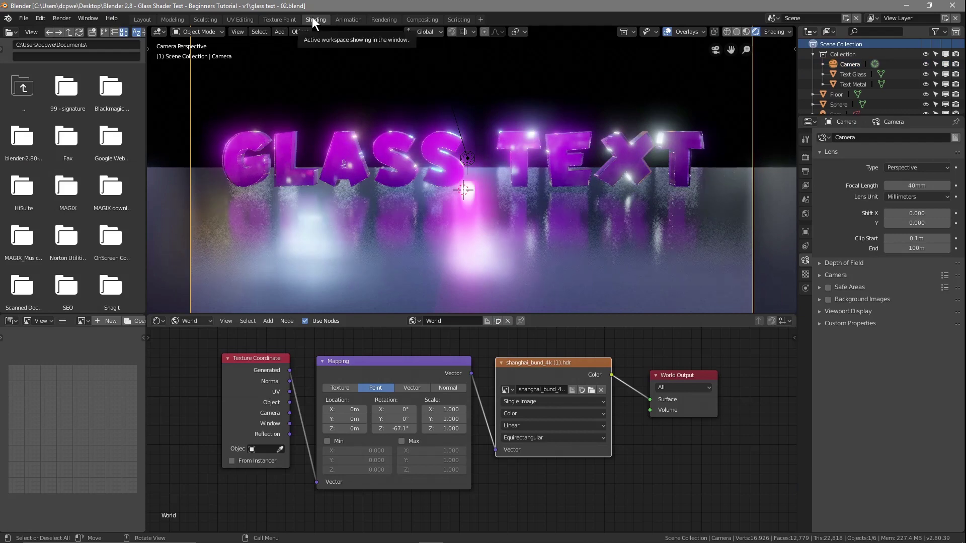
{"action": "left_click_drag", "start_coordinate": [679, 374], "coordinate": [736, 352]}
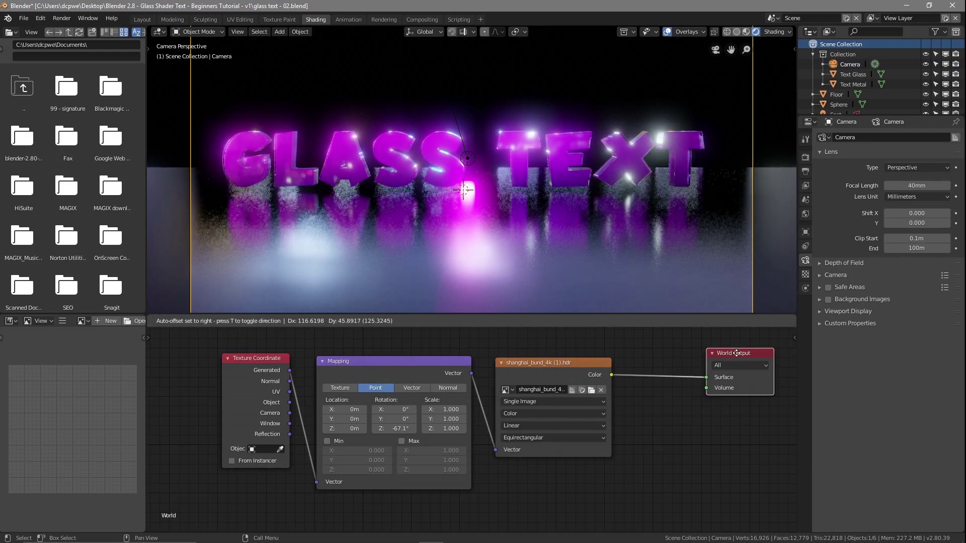
{"action": "left_click_drag", "start_coordinate": [563, 362], "coordinate": [557, 344]}
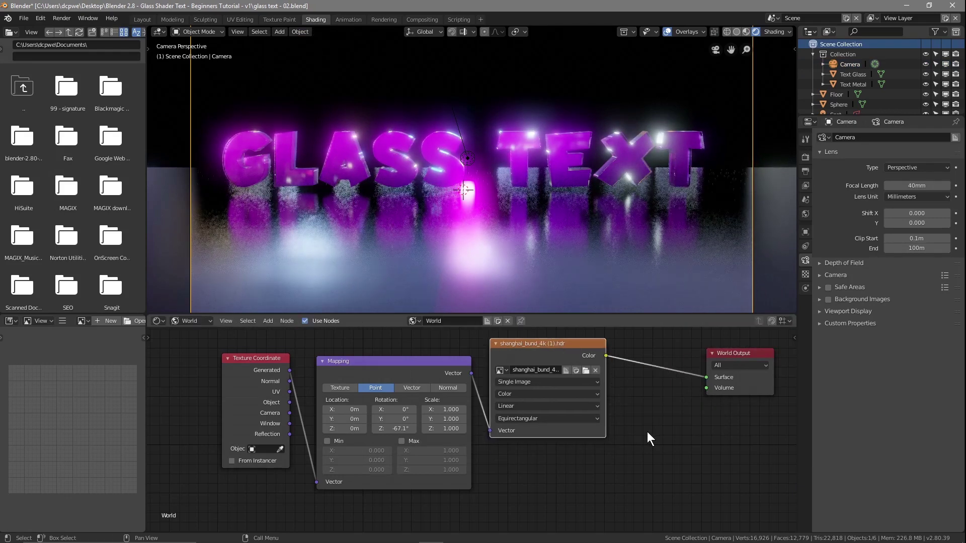
Add a Volume Scatter shader below the environment texture node and connect it to the World Output's Volume input.
{"action": "key", "text": "shift+a"}
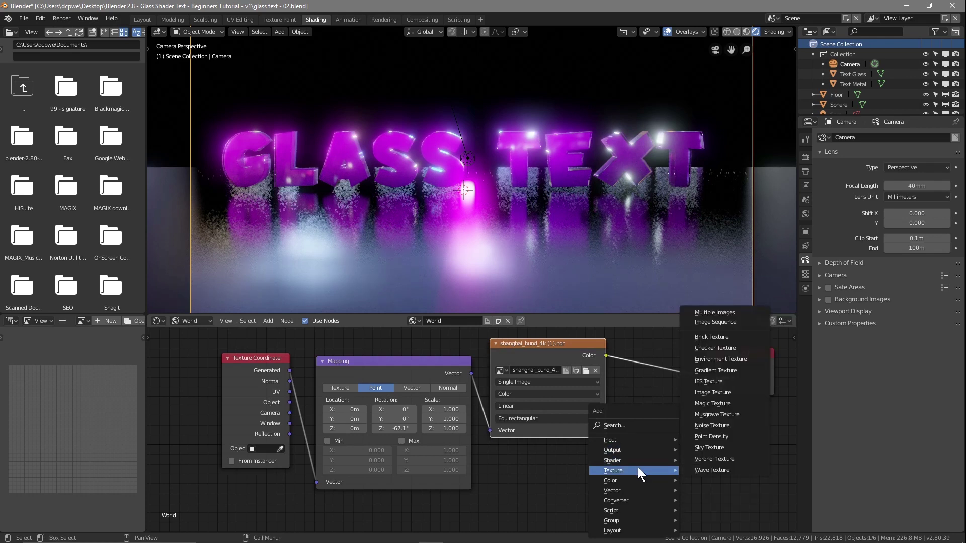
{"action": "mouse_move", "coordinate": [636, 461]}
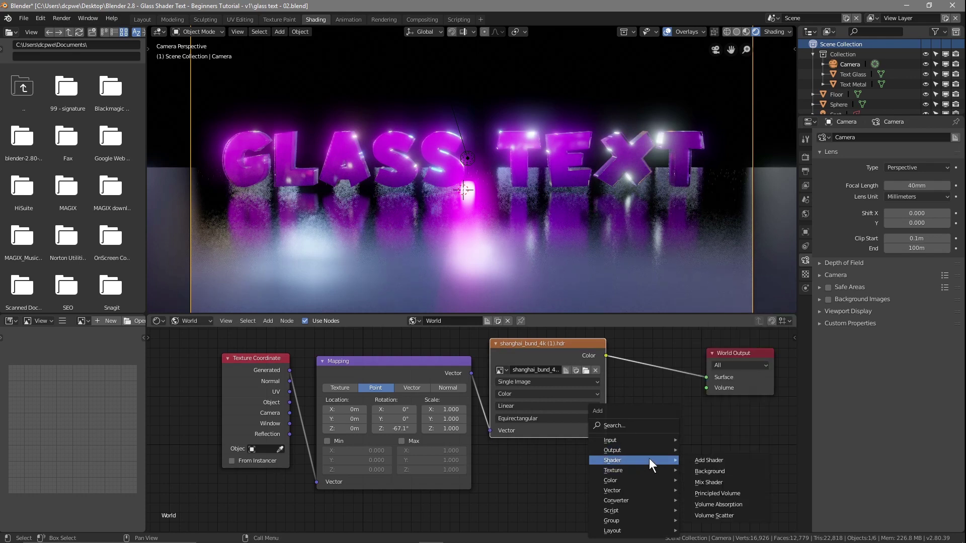
{"action": "left_click", "coordinate": [714, 516]}
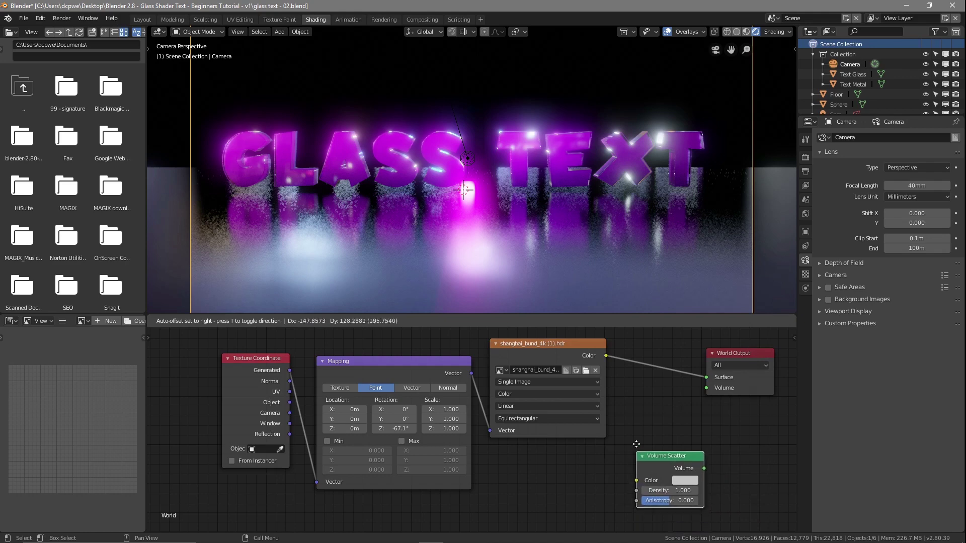
{"action": "left_click", "coordinate": [629, 424]}
{"action": "left_click_drag", "start_coordinate": [693, 446], "coordinate": [695, 442]}
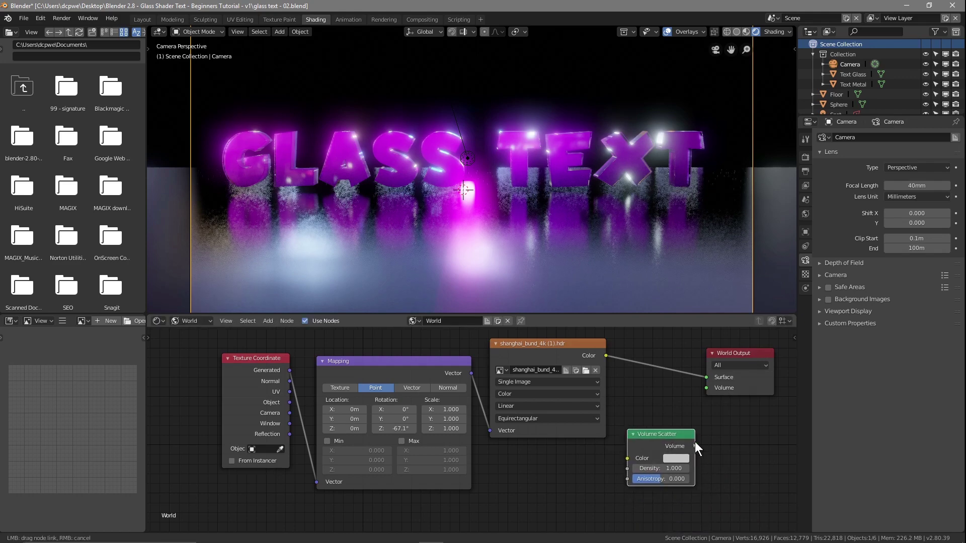
{"action": "left_click_drag", "start_coordinate": [705, 388], "coordinate": [704, 387]}
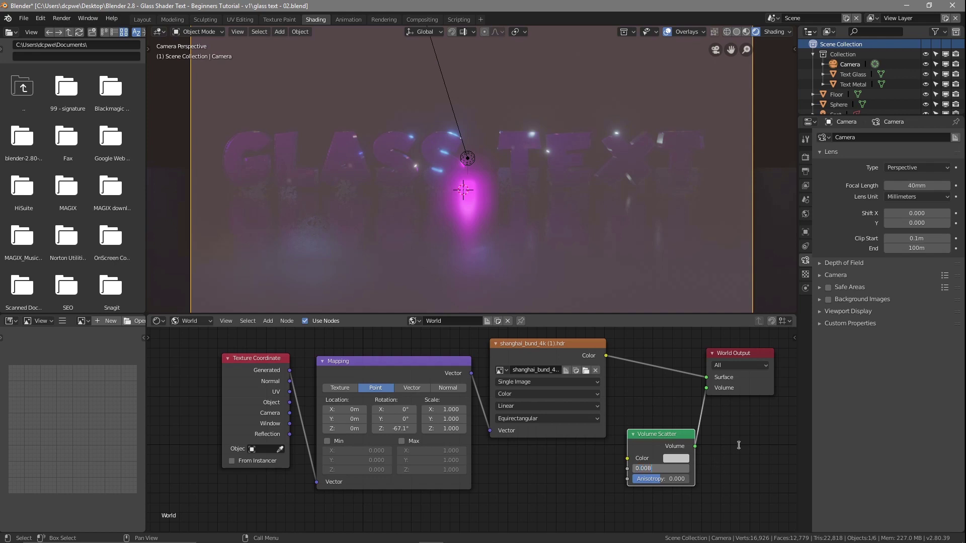
Set the Volume Scatter node's density to 0.008 and its anisotropy to 0.818.
{"action": "type", "text": "0.008"}
{"action": "key", "text": "Return"}
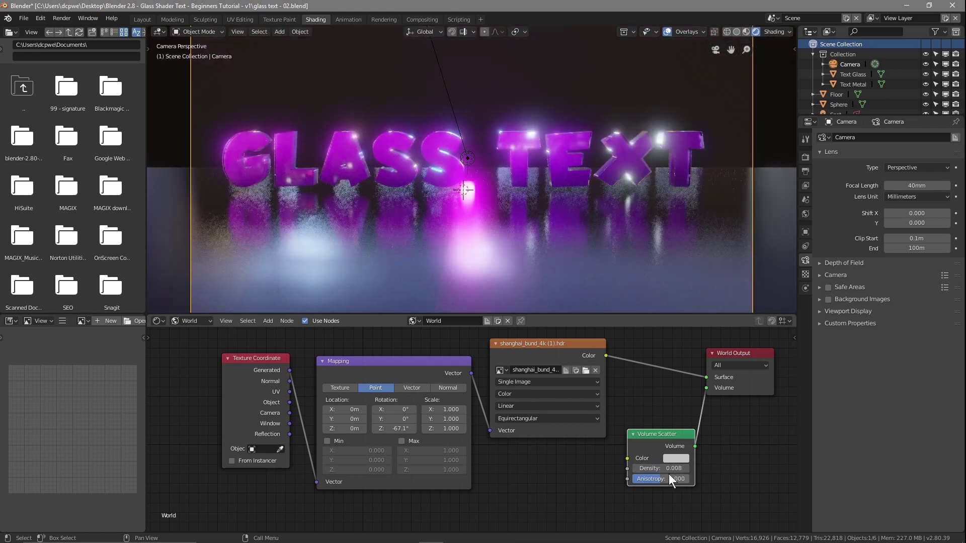
{"action": "left_click_drag", "start_coordinate": [661, 479], "coordinate": [684, 479]}
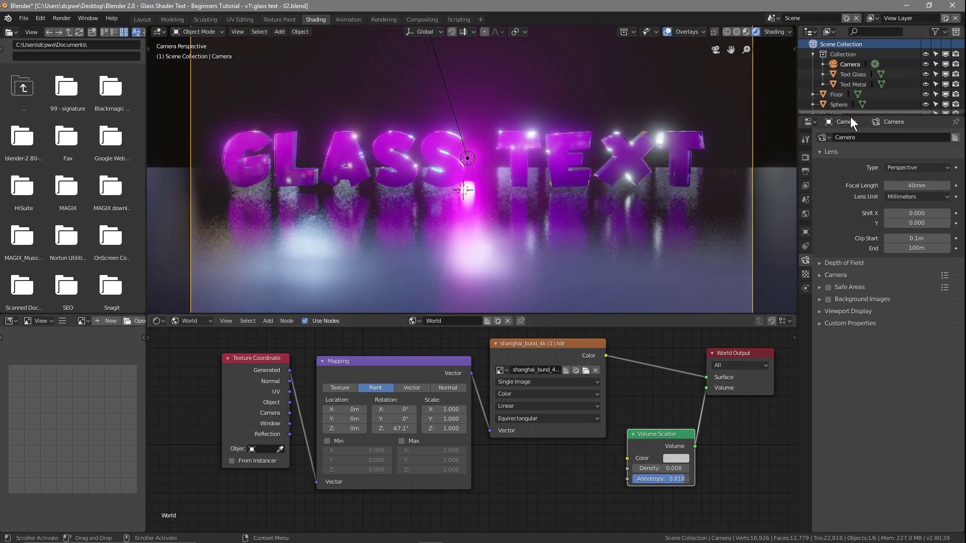
Select the spot light and try adjusting its energy.
{"action": "scroll", "coordinate": [846, 98], "scroll_direction": "down", "scroll_amount": 1}
{"action": "left_click", "coordinate": [839, 107]}
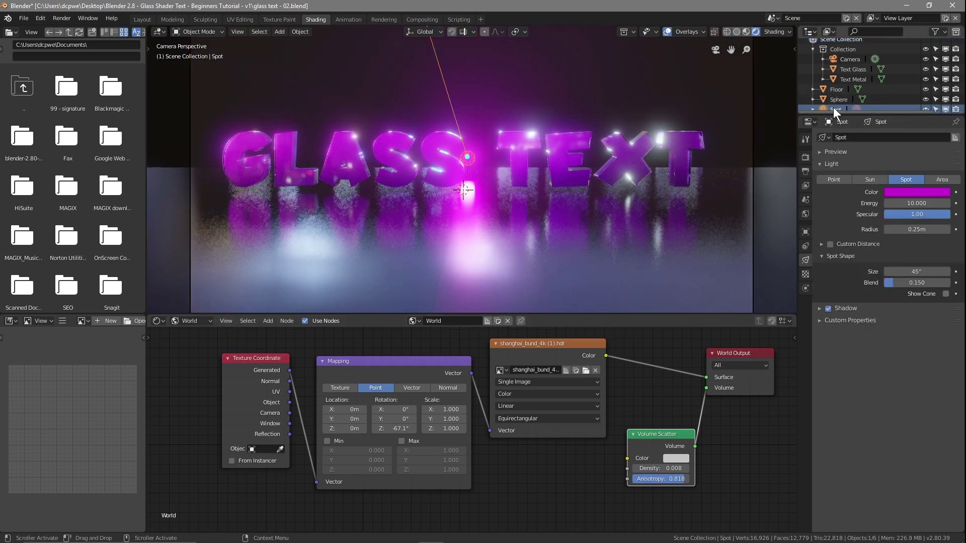
{"action": "mouse_move", "coordinate": [928, 203]}
{"action": "left_mouse_down"}
{"action": "mouse_move", "coordinate": [903, 204]}
{"action": "mouse_move", "coordinate": [928, 203]}
{"action": "left_mouse_up"}
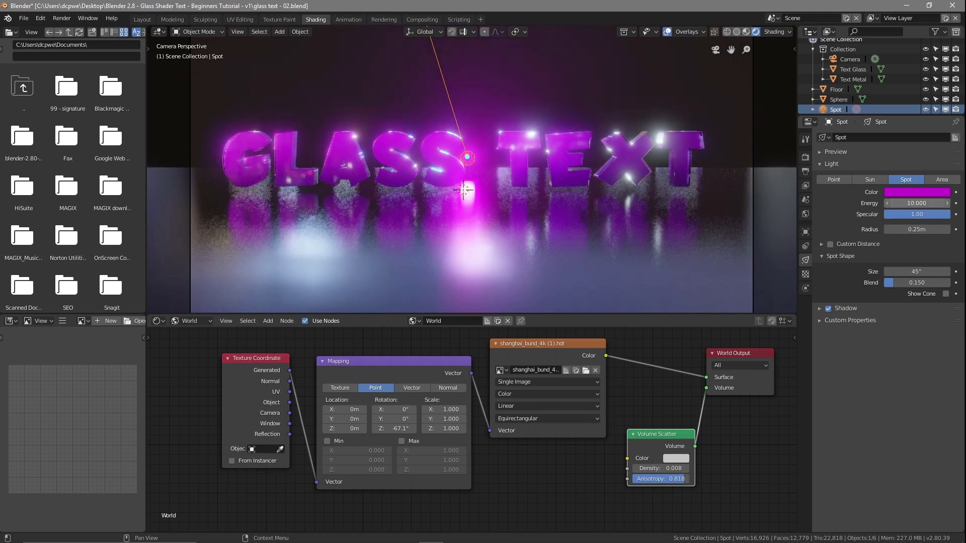
In Eevee's volumetric render settings, try tile sizes of 4px and 2px and settle on 4px.
{"action": "left_click", "coordinate": [805, 157]}
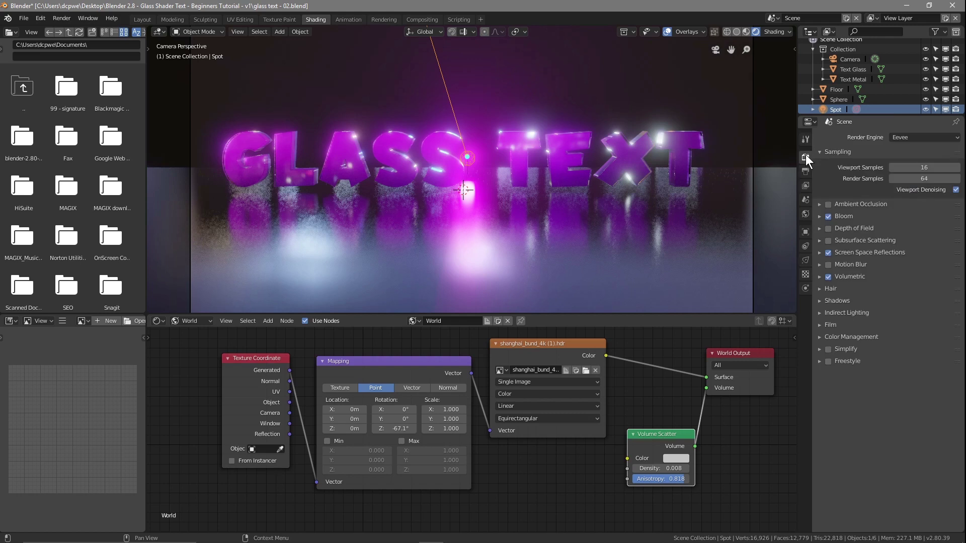
{"action": "left_click", "coordinate": [819, 277]}
{"action": "left_click", "coordinate": [910, 315]}
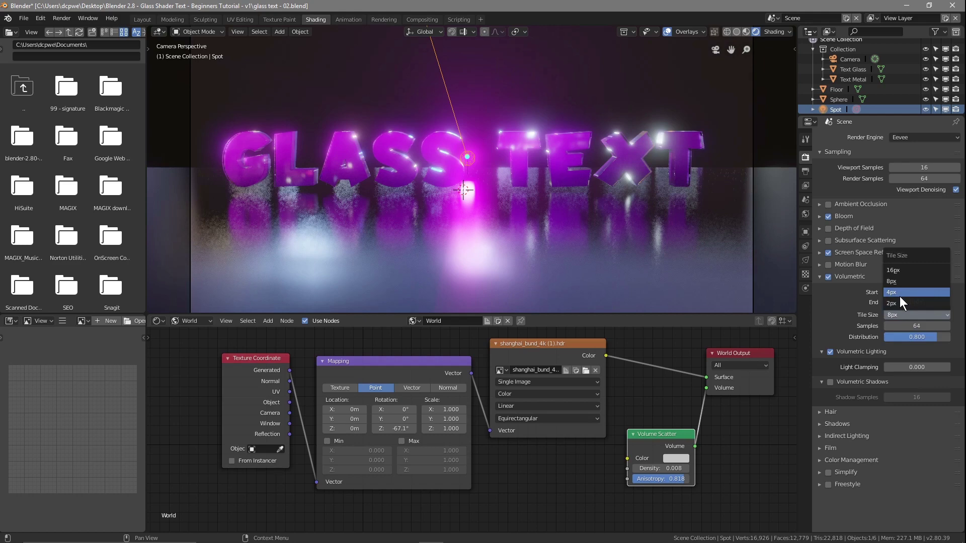
{"action": "left_click", "coordinate": [898, 292]}
{"action": "left_click", "coordinate": [904, 315]}
{"action": "left_click", "coordinate": [898, 306]}
{"action": "left_click", "coordinate": [899, 317]}
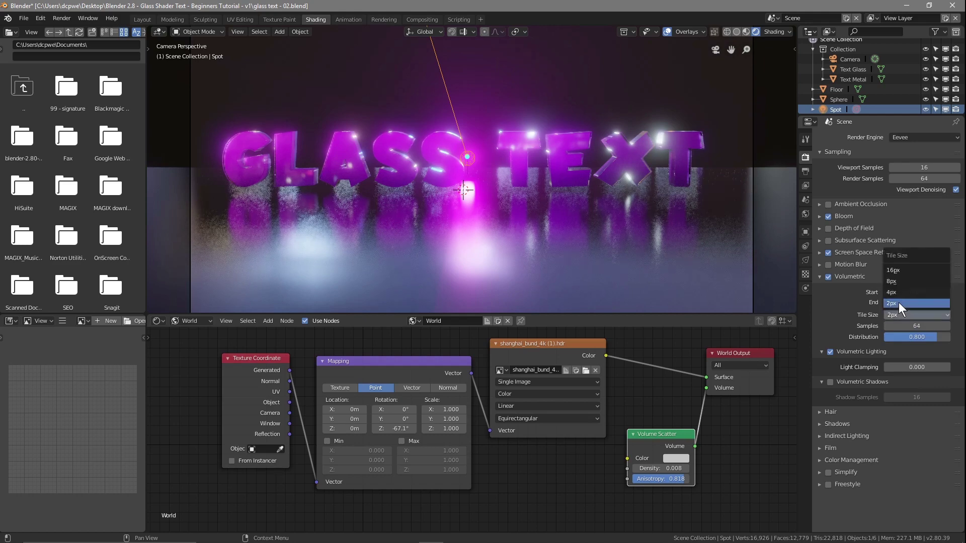
{"action": "left_click", "coordinate": [898, 293]}
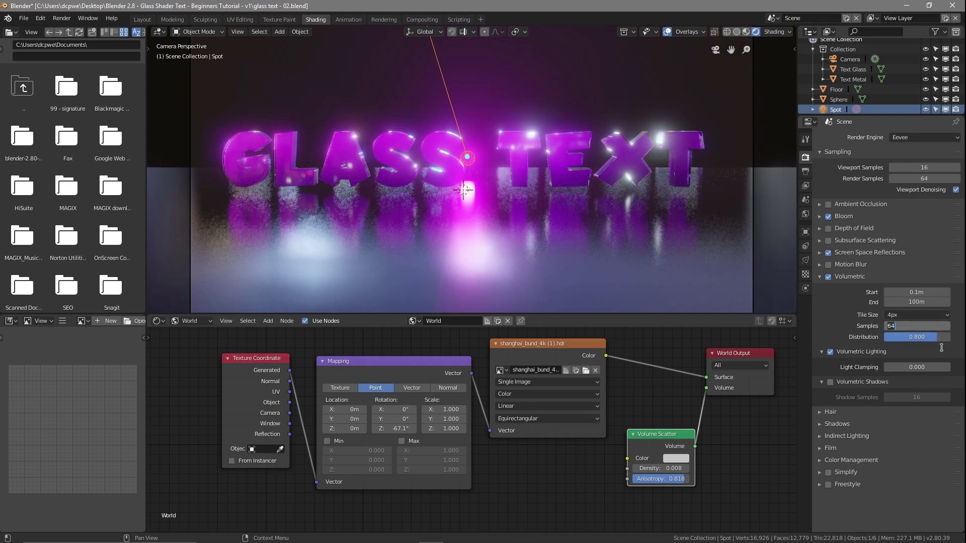
Set the volumetric samples to 120 and enable volumetric shadows with 100 shadow samples.
{"action": "key", "text": "Return"}
{"action": "left_click", "coordinate": [831, 382]}
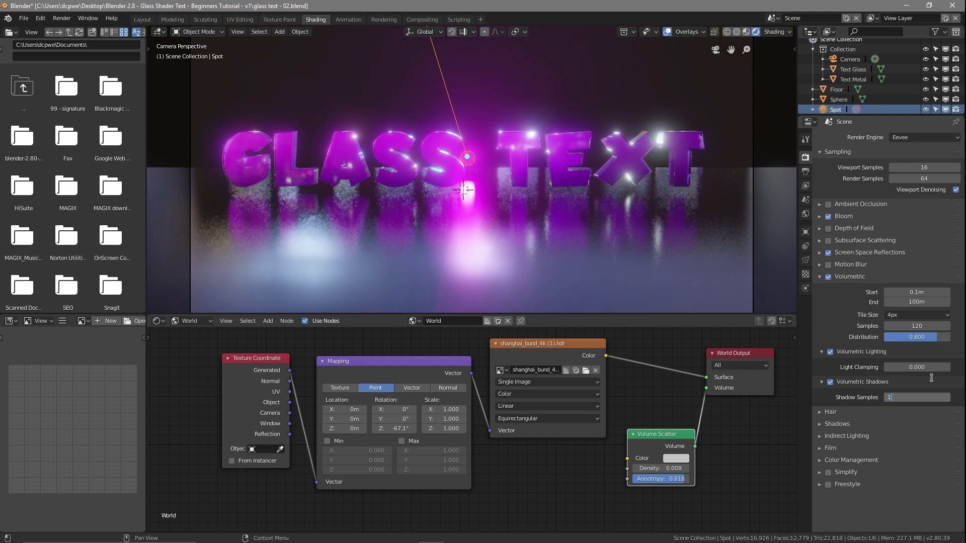
{"action": "key", "text": "Return"}
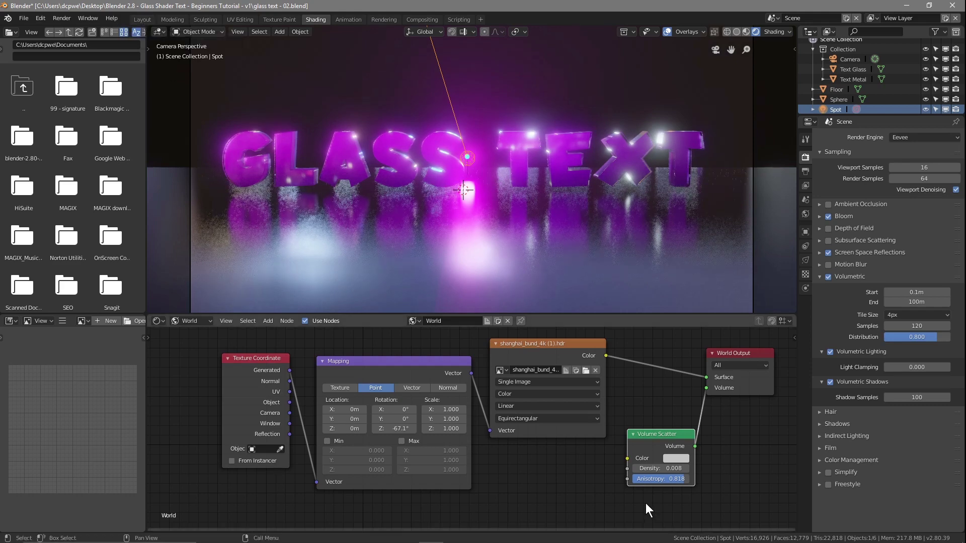
Set the Volume Scatter node's anisotropy to 0.8 and try out other colors for the spot light.
{"action": "mouse_move", "coordinate": [683, 479]}
{"action": "left_mouse_down"}
{"action": "mouse_move", "coordinate": [634, 479]}
{"action": "mouse_move", "coordinate": [684, 479]}
{"action": "left_mouse_up"}
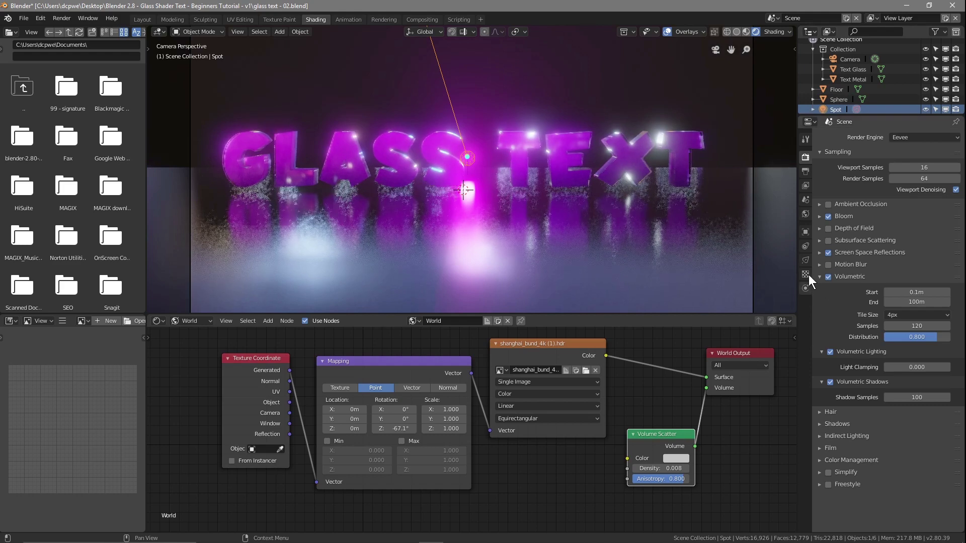
{"action": "left_click", "coordinate": [807, 260]}
{"action": "left_click", "coordinate": [908, 191]}
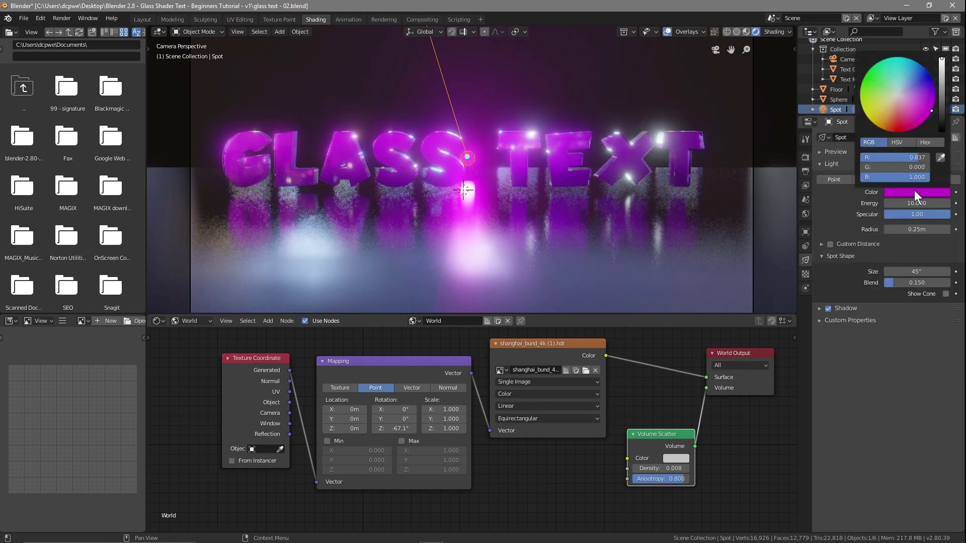
{"action": "mouse_move", "coordinate": [925, 110]}
{"action": "left_mouse_down"}
{"action": "mouse_move", "coordinate": [922, 66]}
{"action": "mouse_move", "coordinate": [861, 101]}
{"action": "mouse_move", "coordinate": [875, 125]}
{"action": "mouse_move", "coordinate": [903, 131]}
{"action": "mouse_move", "coordinate": [932, 107]}
{"action": "left_mouse_up"}
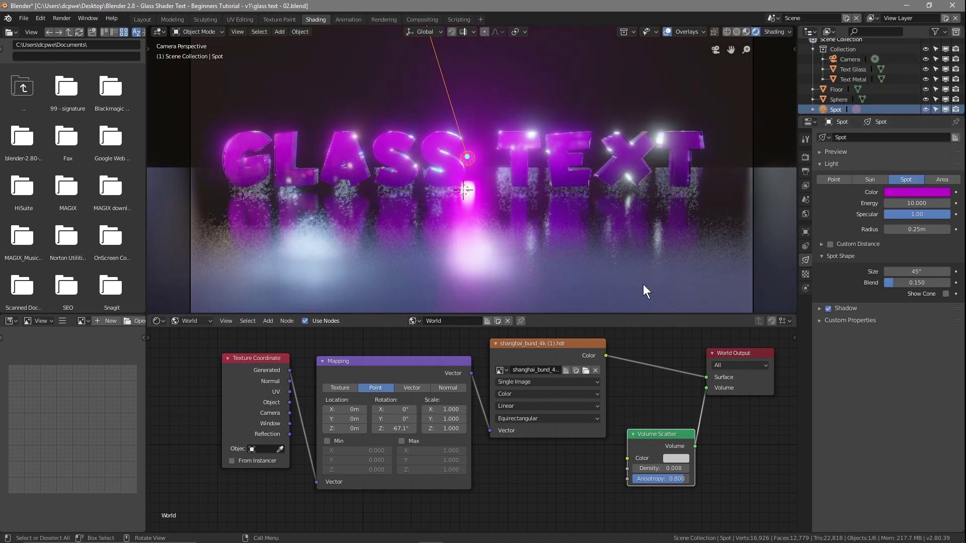
In the Layout workspace, set the floor material's roughness to 0.245.
{"action": "left_click", "coordinate": [142, 19]}
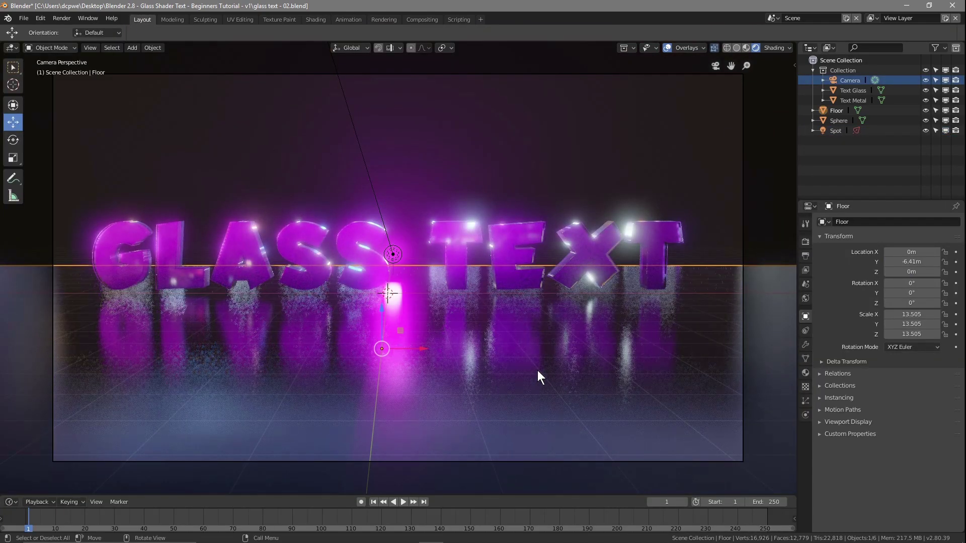
{"action": "left_click", "coordinate": [830, 110]}
{"action": "left_click", "coordinate": [806, 375]}
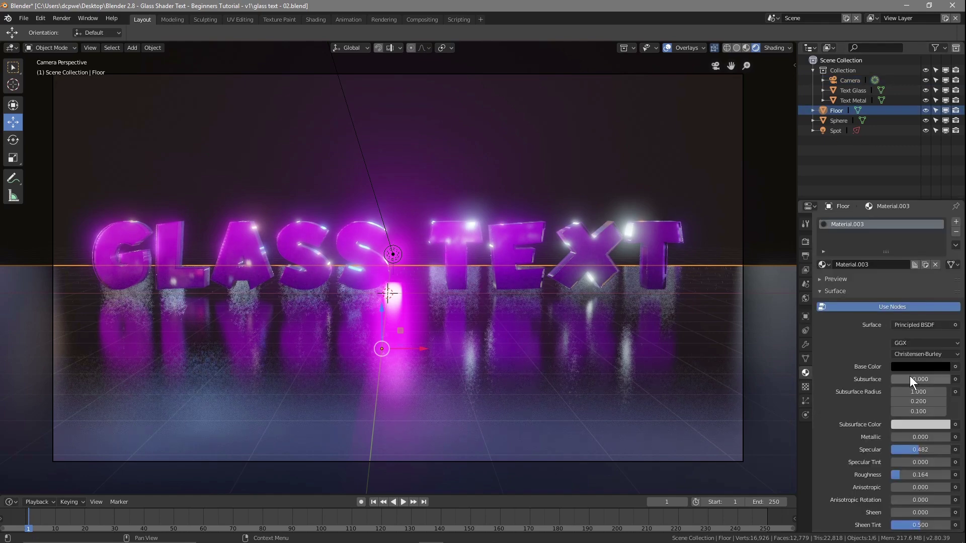
{"action": "left_click_drag", "start_coordinate": [898, 473], "coordinate": [903, 473]}
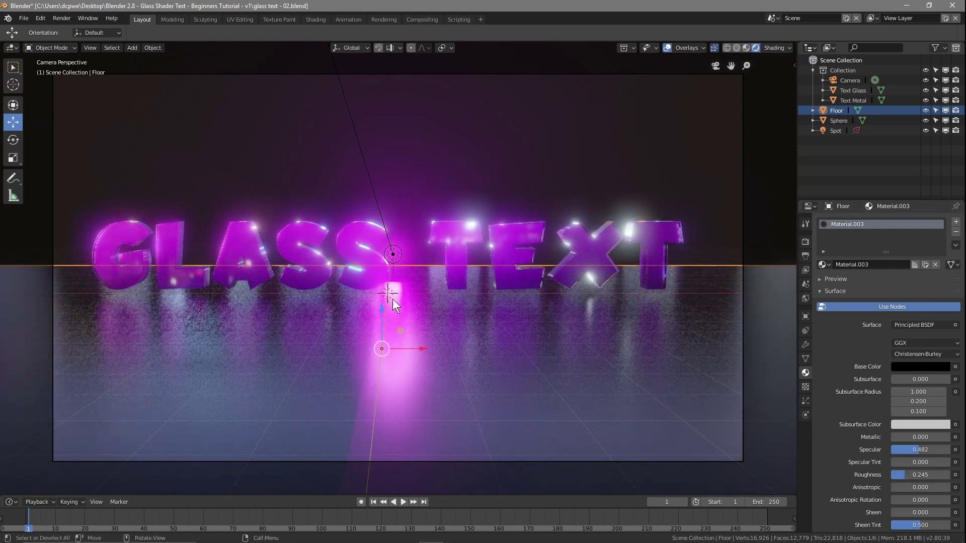
Move the spot light about 4.25 m along the X axis, and set its size to 39.6° and radius to 3.16 m.
{"action": "left_click", "coordinate": [834, 131]}
{"action": "key", "text": "g"}
{"action": "key", "text": "x"}
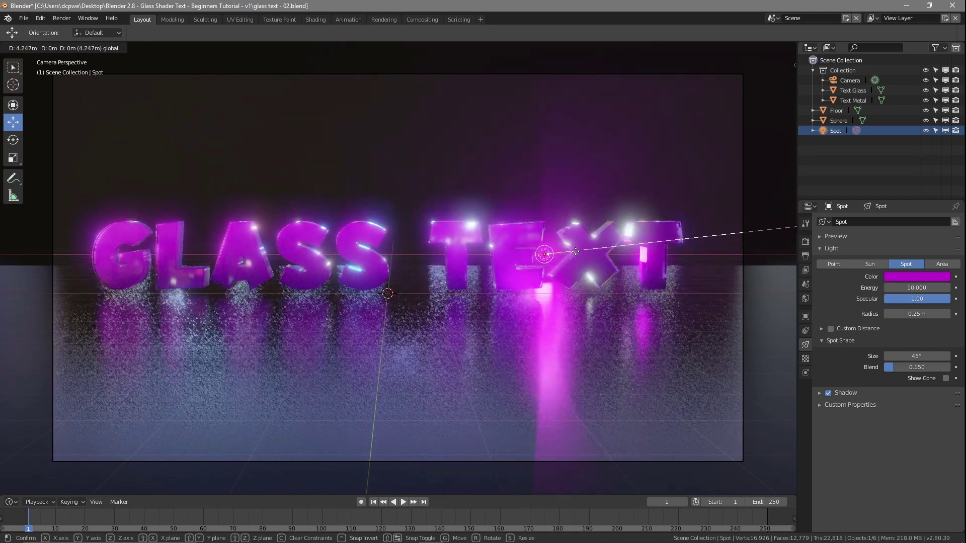
{"action": "left_click", "coordinate": [575, 251]}
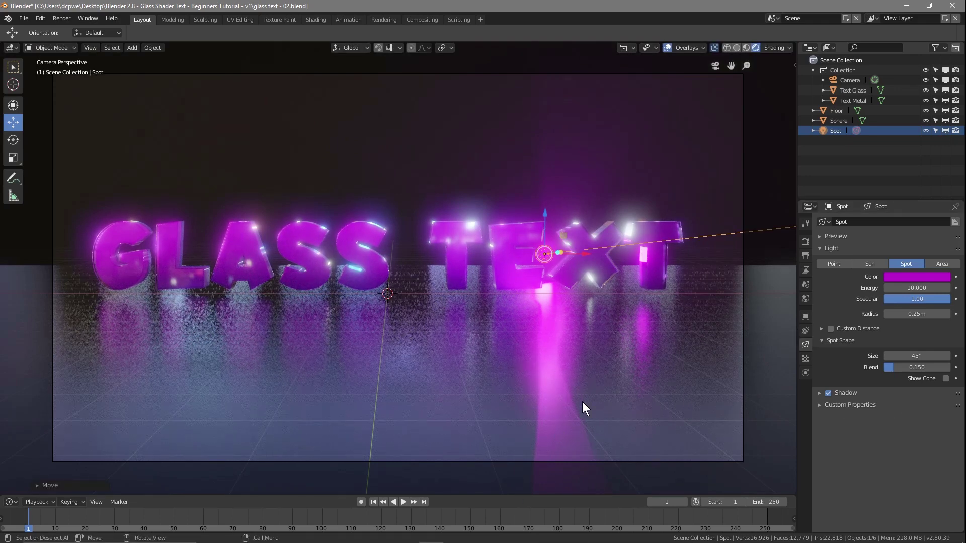
{"action": "mouse_move", "coordinate": [917, 357]}
{"action": "left_mouse_down"}
{"action": "mouse_move", "coordinate": [934, 357]}
{"action": "mouse_move", "coordinate": [915, 356]}
{"action": "left_mouse_up"}
{"action": "left_click_drag", "start_coordinate": [917, 314], "coordinate": [948, 314]}
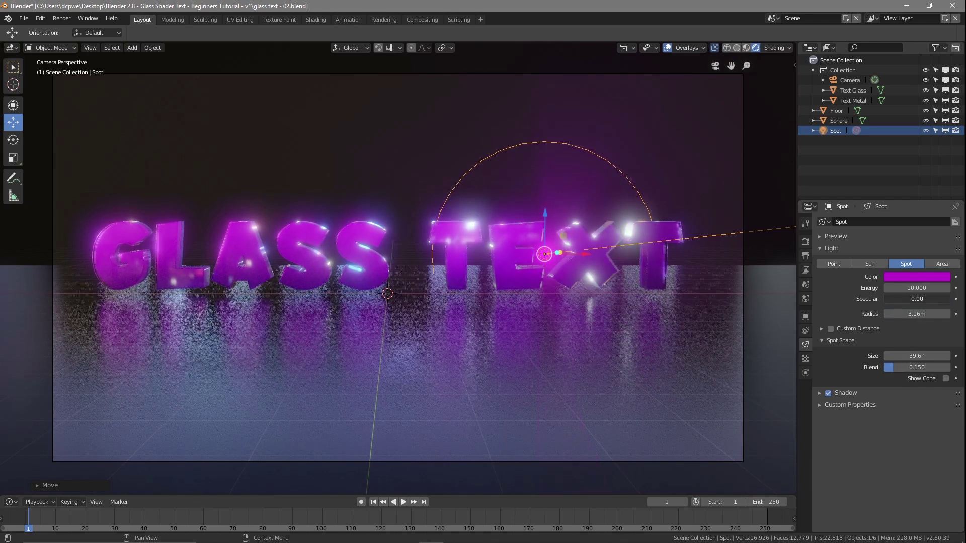
Set the floor material's roughness to 0.209 and try out a higher specular value.
{"action": "left_click", "coordinate": [836, 111]}
{"action": "scroll", "coordinate": [872, 464], "scroll_direction": "down", "scroll_amount": 3}
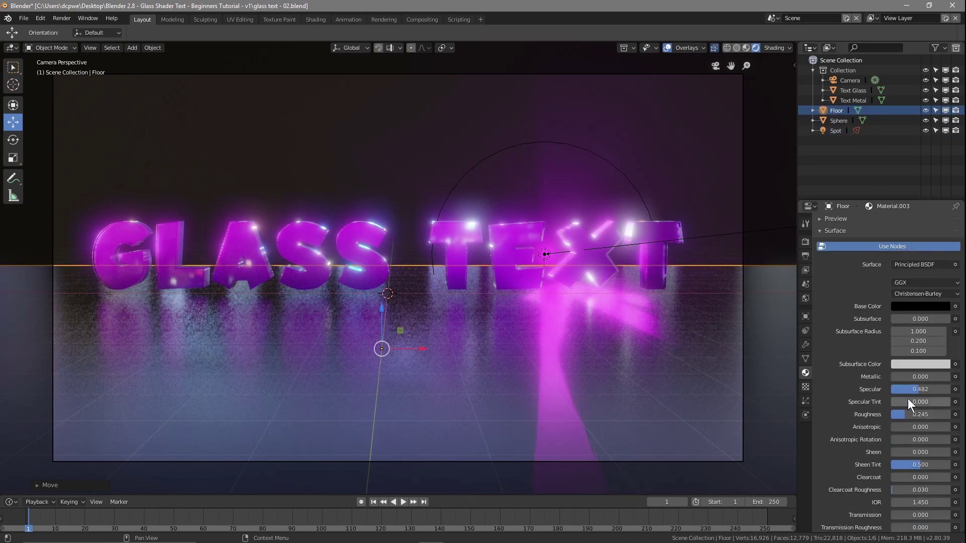
{"action": "mouse_move", "coordinate": [905, 415]}
{"action": "left_mouse_down"}
{"action": "mouse_move", "coordinate": [919, 415]}
{"action": "mouse_move", "coordinate": [903, 416]}
{"action": "left_mouse_up"}
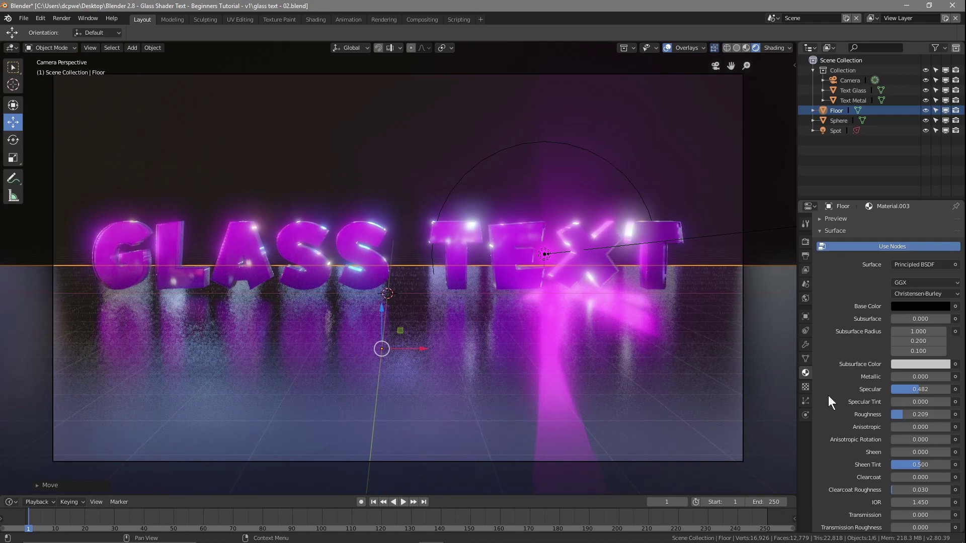
{"action": "left_click_drag", "start_coordinate": [917, 391], "coordinate": [950, 392]}
{"action": "left_click_drag", "start_coordinate": [950, 391], "coordinate": [919, 391]}
Move the spot light along the X axis to the gap between the two words and save the file.
{"action": "left_click", "coordinate": [599, 246]}
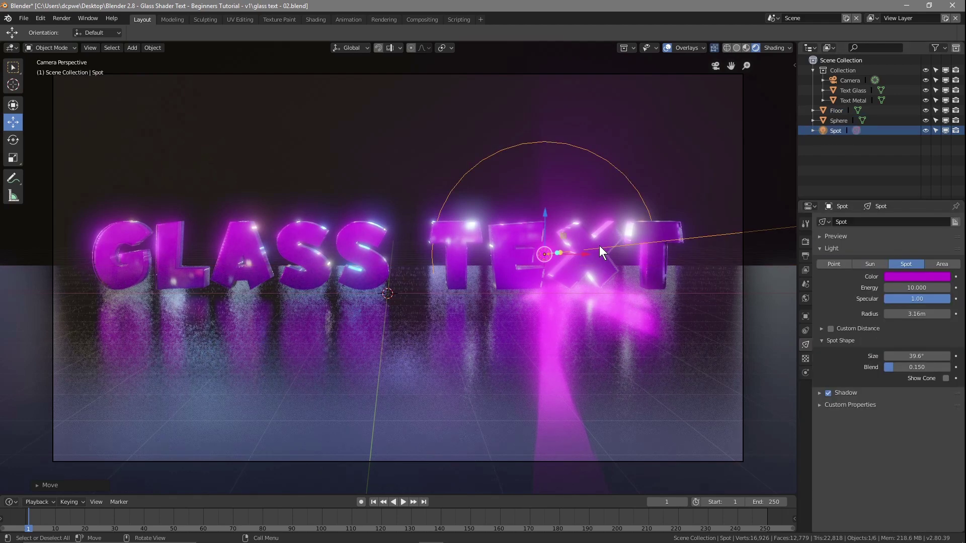
{"action": "left_click_drag", "start_coordinate": [583, 255], "coordinate": [450, 331]}
{"action": "left_click", "coordinate": [23, 18]}
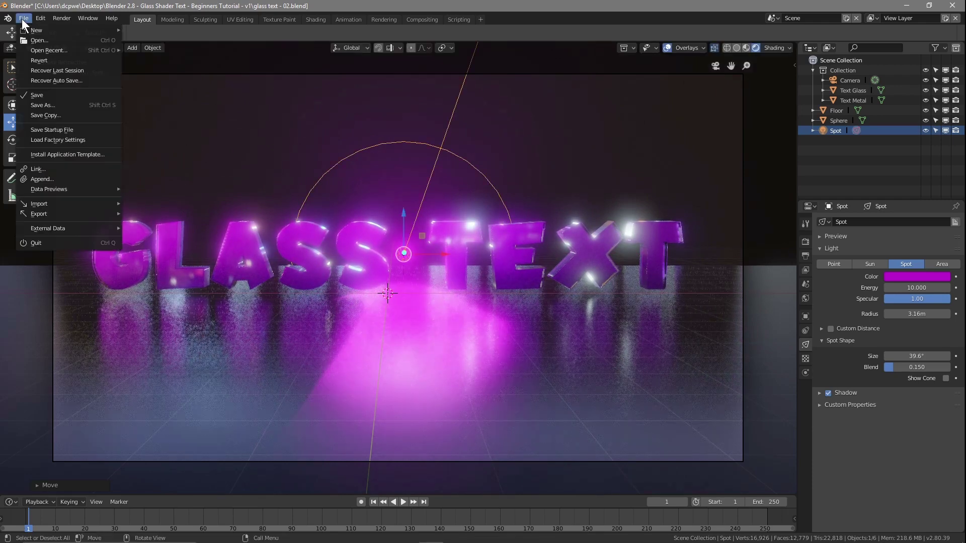
{"action": "left_click", "coordinate": [35, 95]}
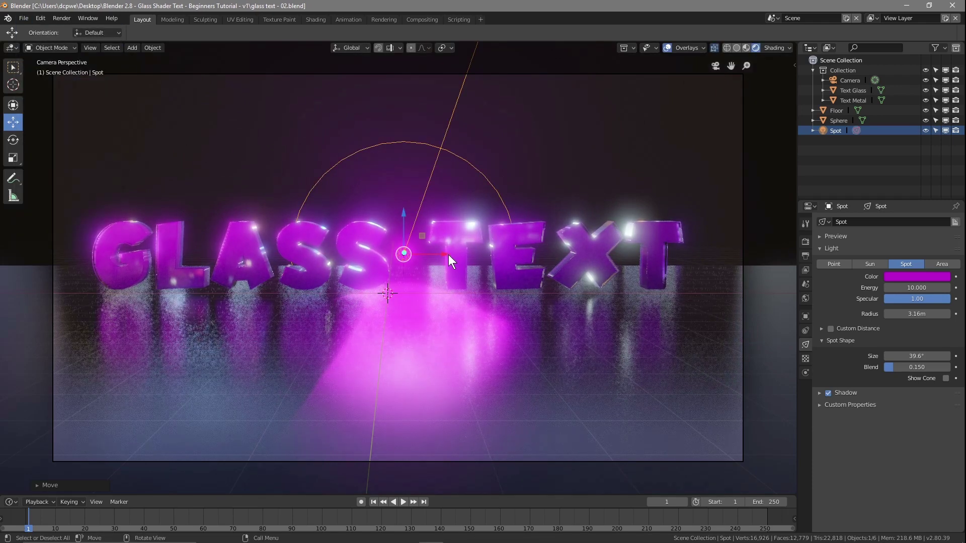
Raise the spot light about 0.41 m, try it behind the first letters, return it to the gap between the words, and render.
{"action": "key", "text": "g"}
{"action": "left_click_drag", "start_coordinate": [343, 254], "coordinate": [243, 254]}
{"action": "left_click_drag", "start_coordinate": [200, 216], "coordinate": [197, 217]}
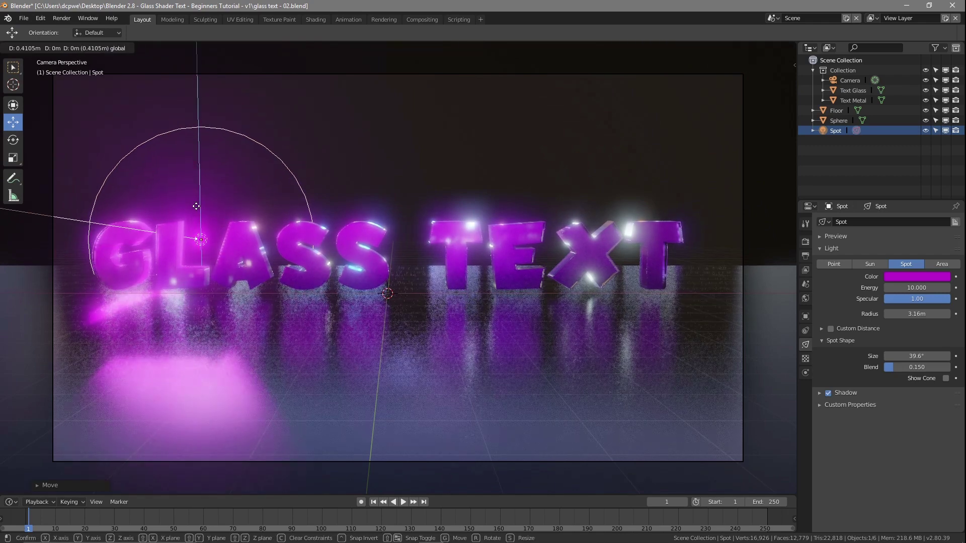
{"action": "left_click_drag", "start_coordinate": [244, 239], "coordinate": [438, 238]}
{"action": "key", "text": "F12"}
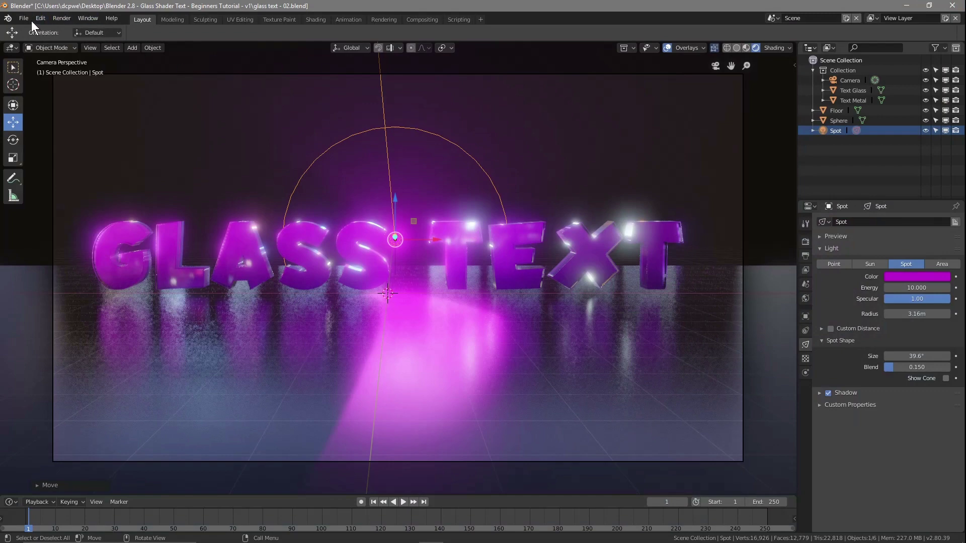
Save the scene as a new file named glass text - 03.blend.
{"action": "left_click", "coordinate": [24, 18]}
{"action": "left_click", "coordinate": [38, 107]}
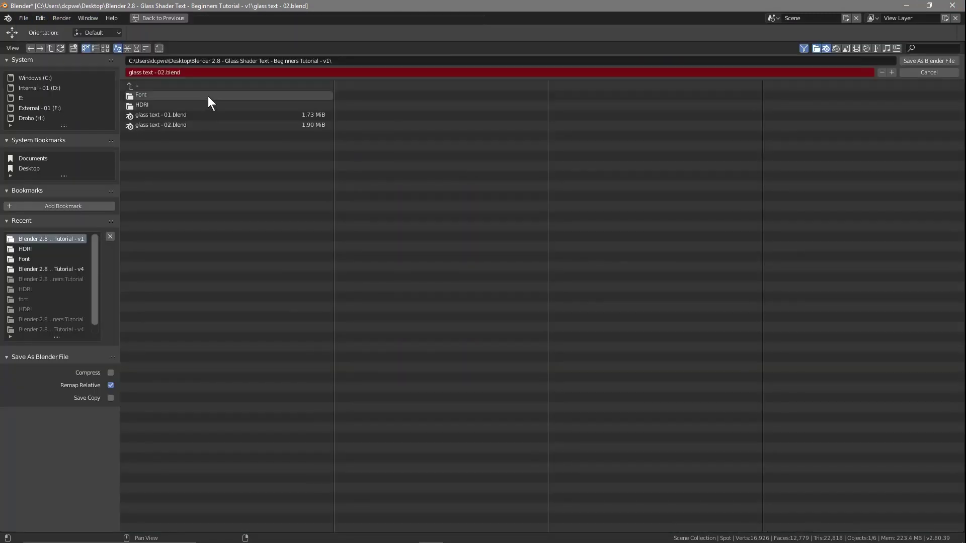
{"action": "left_click", "coordinate": [174, 73]}
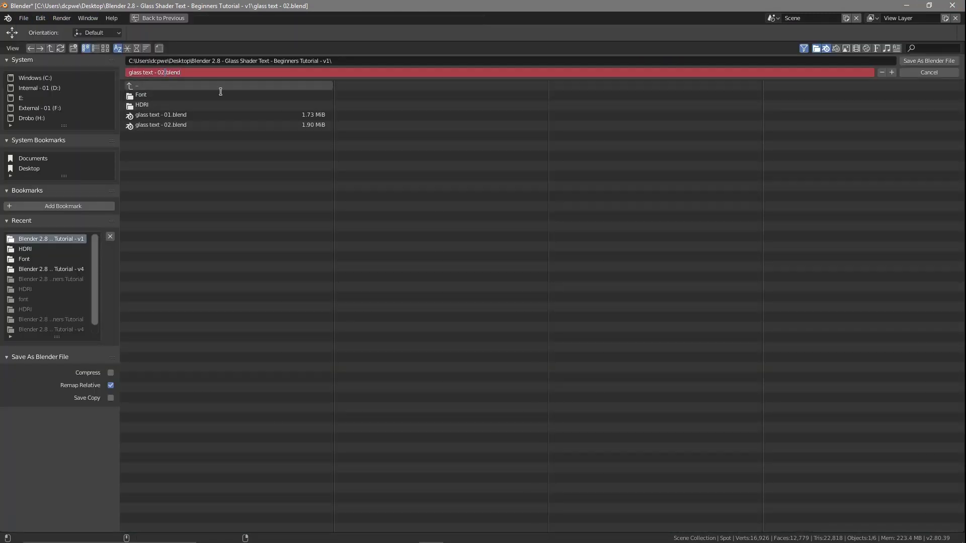
{"action": "type", "text": "3"}
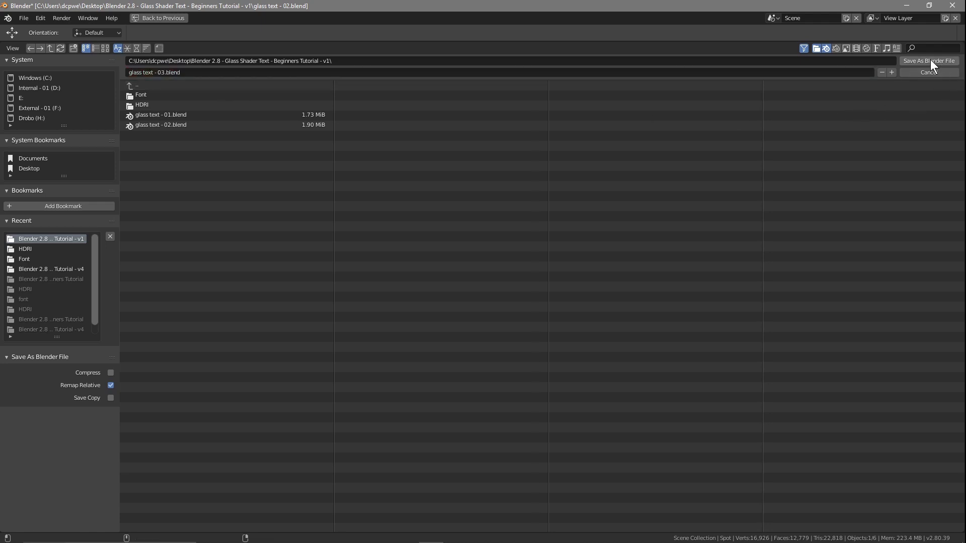
{"action": "left_click", "coordinate": [930, 60]}
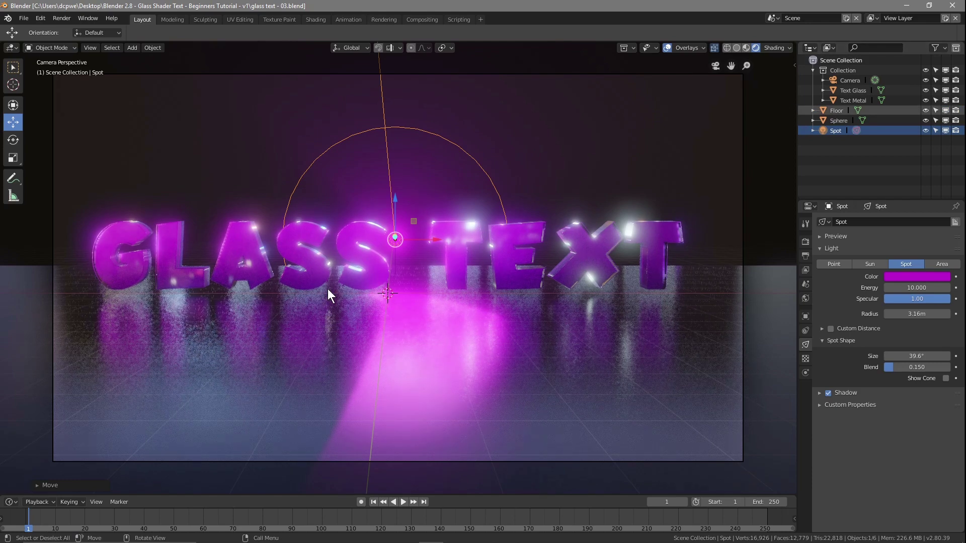
Add a plane at the base of the text and scale it about 6.67 along X to span both words.
{"action": "key", "text": "shift"}
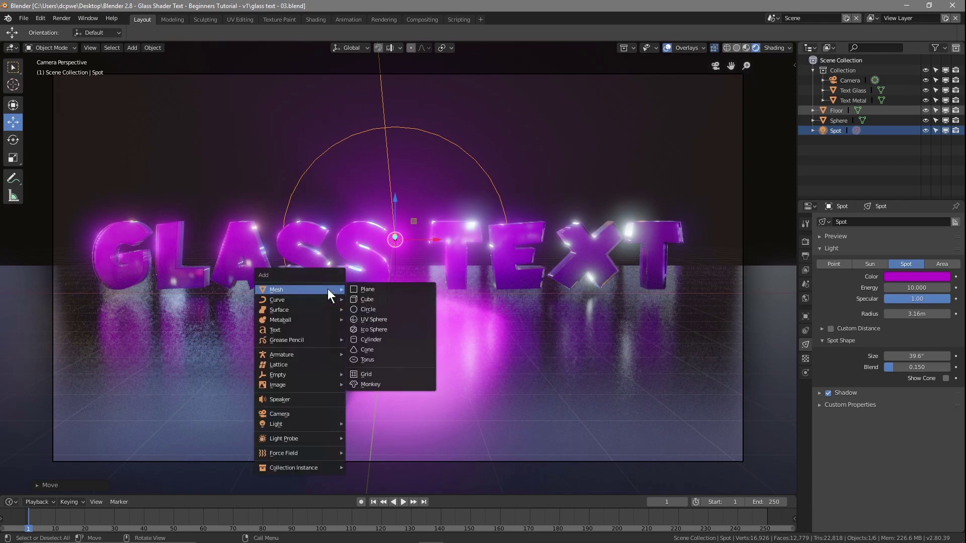
{"action": "left_click", "coordinate": [370, 290]}
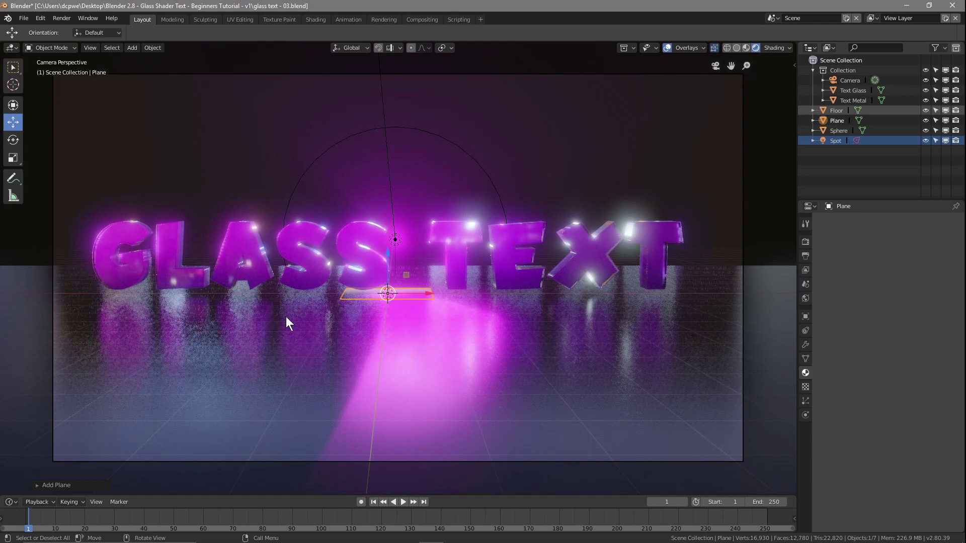
{"action": "key", "text": "s"}
{"action": "key", "text": "x"}
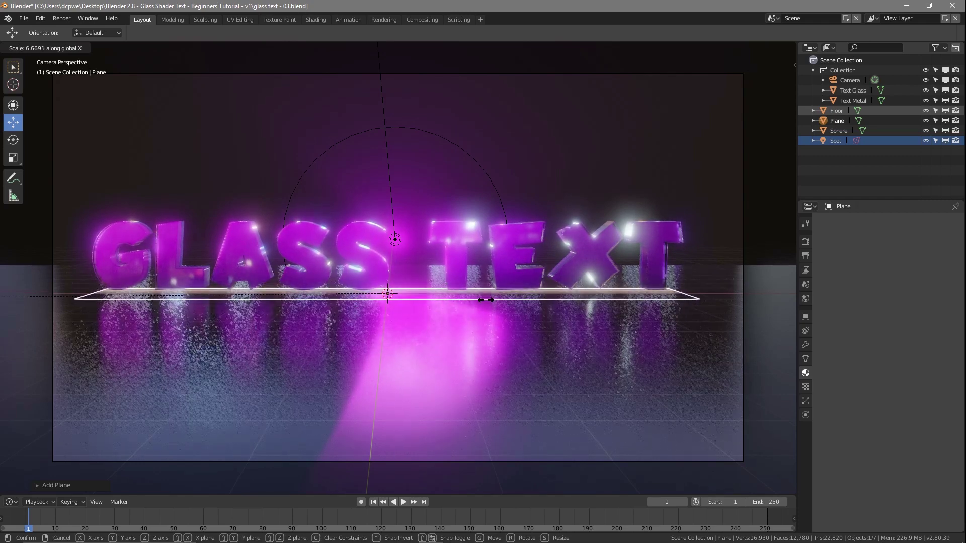
{"action": "left_click", "coordinate": [485, 299]}
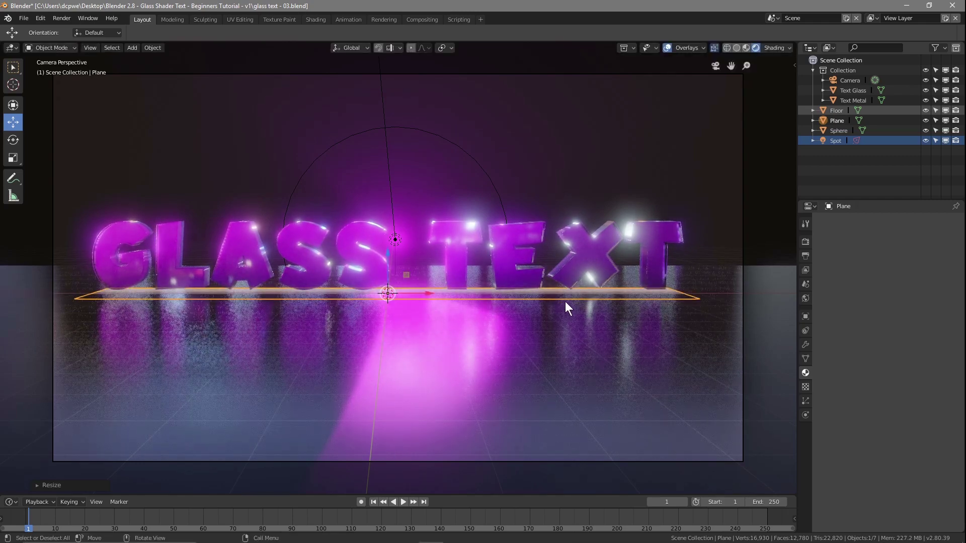
{"action": "middle_click_drag", "start_coordinate": [334, 323], "coordinate": [327, 411]}
{"action": "key", "text": "KP_0"}
Add a UV sphere, raise it about 3.58 m above the text, and scale it down to about 0.124.
{"action": "key", "text": "shift+a"}
{"action": "mouse_move", "coordinate": [425, 233]}
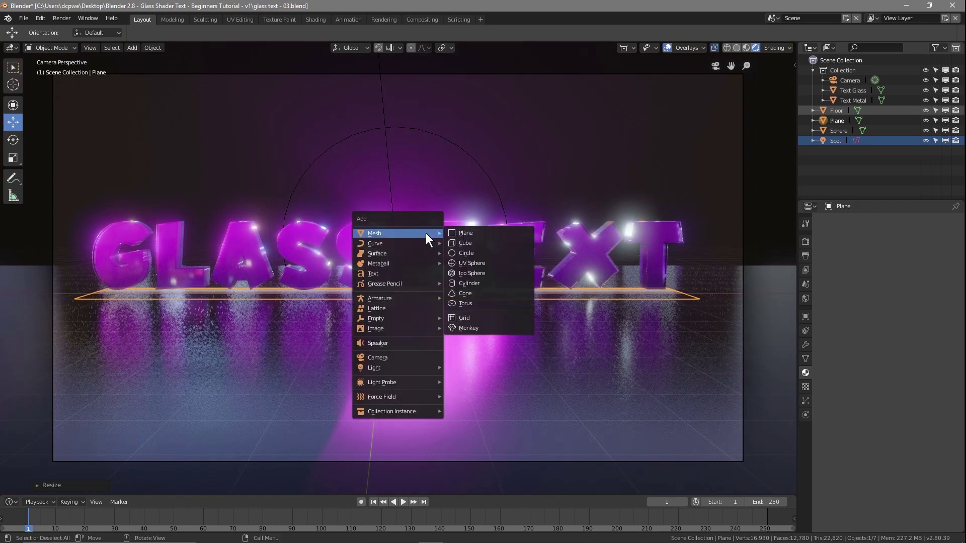
{"action": "left_click", "coordinate": [477, 263]}
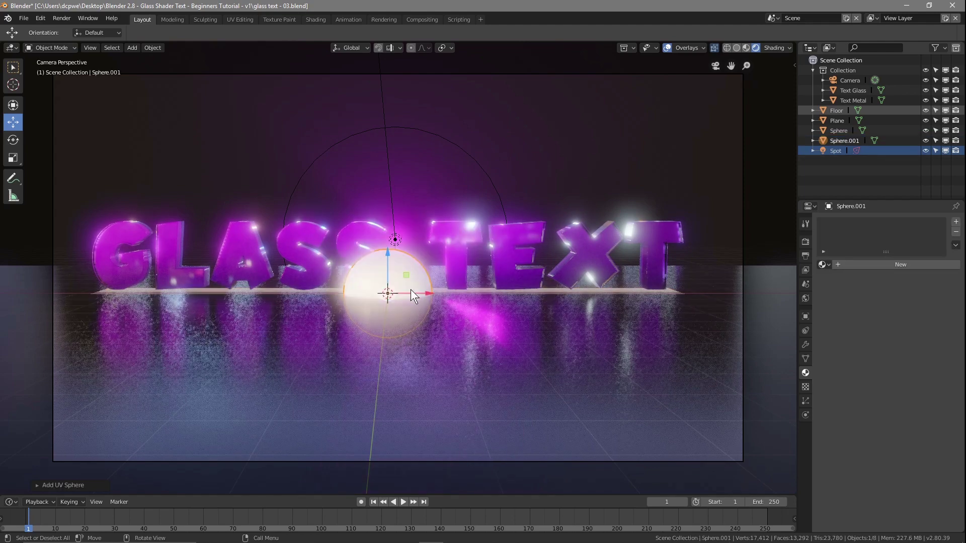
{"action": "left_click_drag", "start_coordinate": [384, 251], "coordinate": [425, 138]}
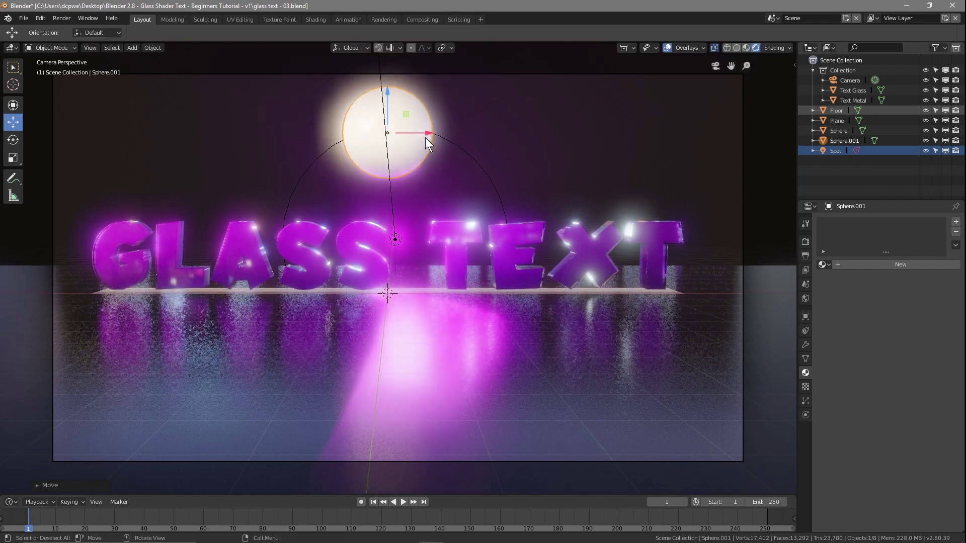
{"action": "key", "text": "s"}
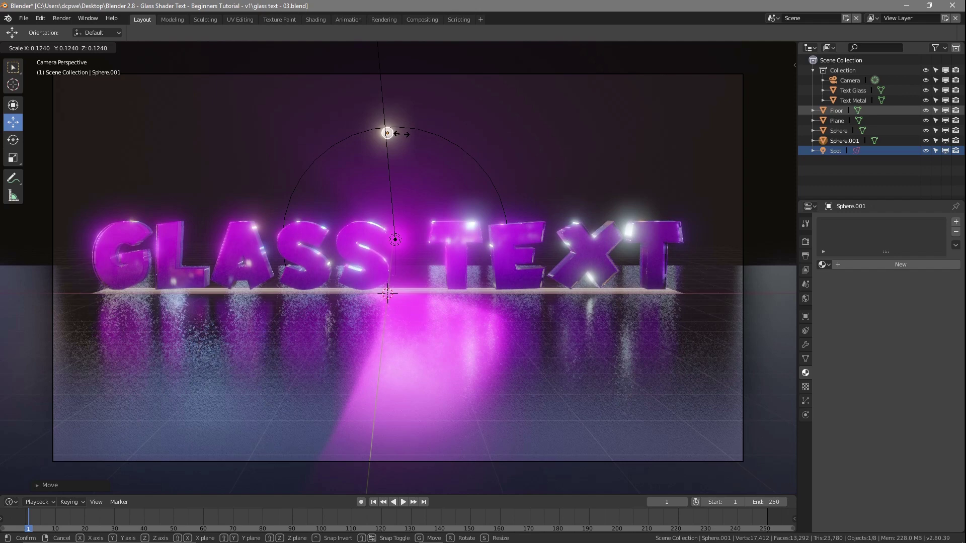
{"action": "left_click", "coordinate": [395, 135]}
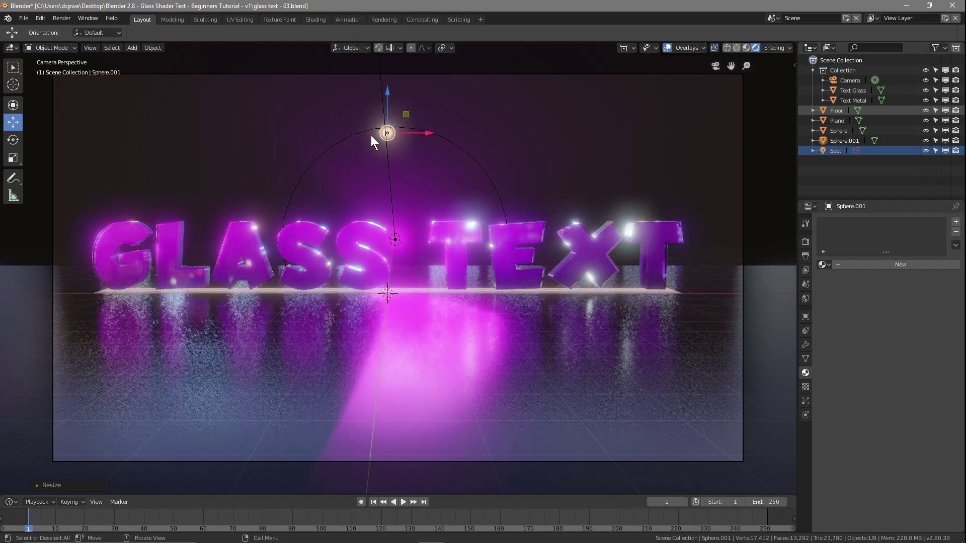
Set the new small sphere's X, Y and Z scale to 0.1.
{"action": "left_click", "coordinate": [804, 318]}
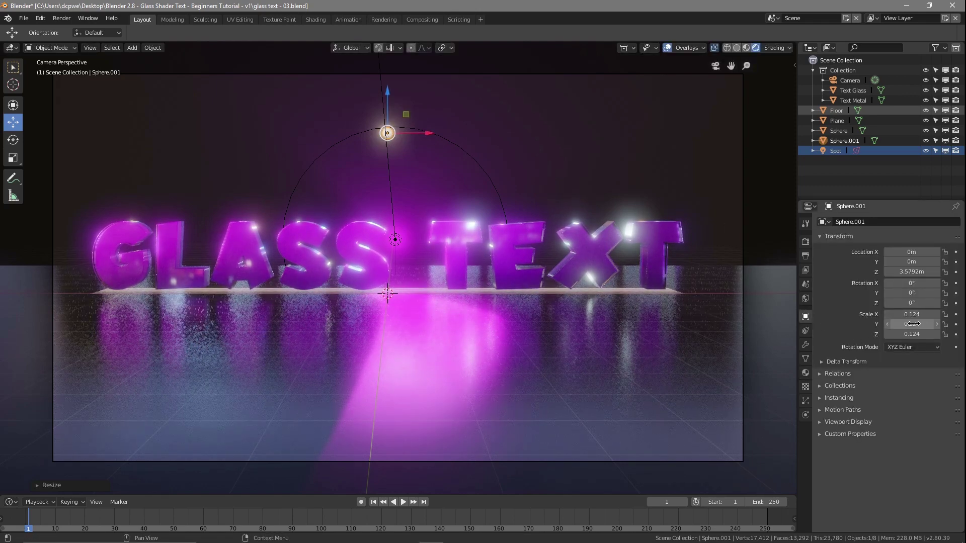
{"action": "left_click", "coordinate": [913, 316]}
{"action": "type", "text": "0."}
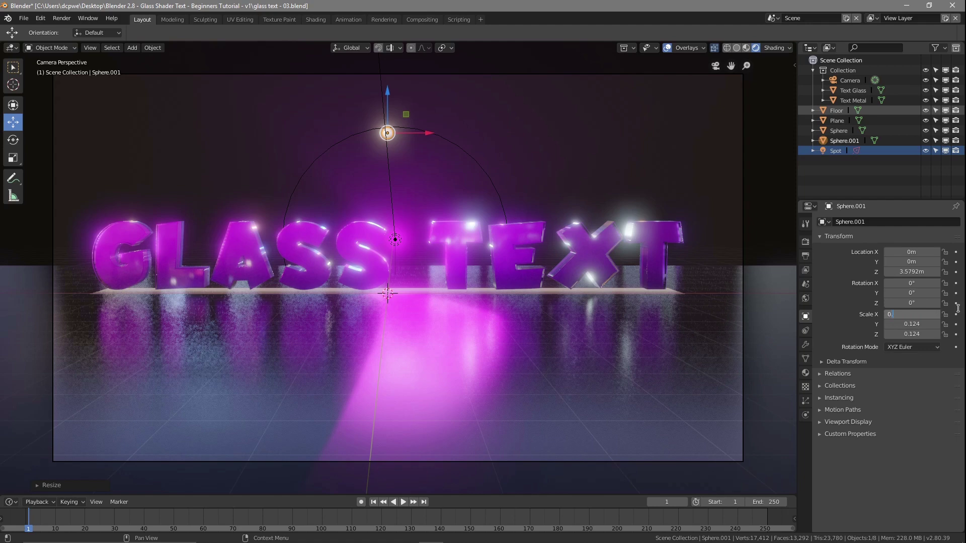
{"action": "key", "text": "Return"}
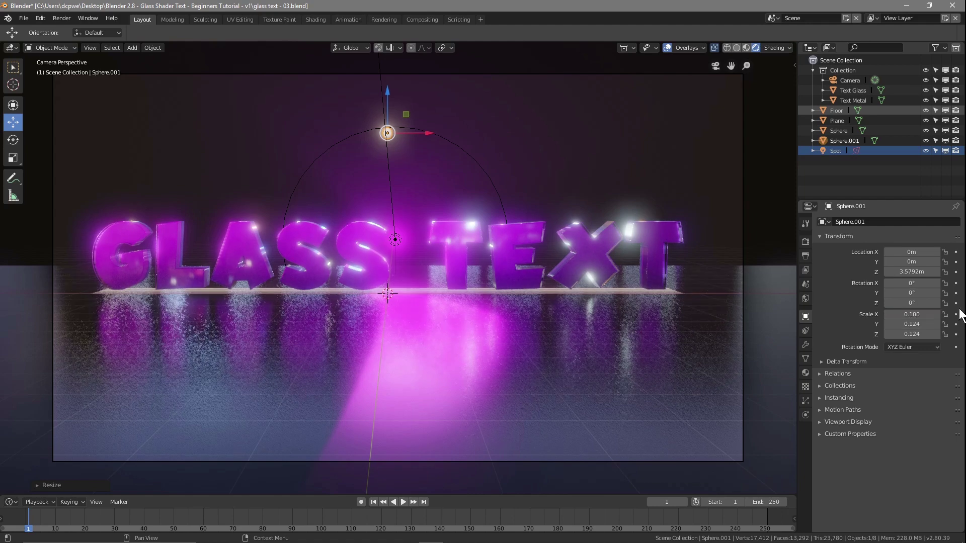
{"action": "left_click", "coordinate": [917, 322]}
{"action": "type", "text": "0.1"}
{"action": "key", "text": "Return"}
{"action": "left_click", "coordinate": [919, 334]}
{"action": "type", "text": "0.1"}
{"action": "key", "text": "Return"}
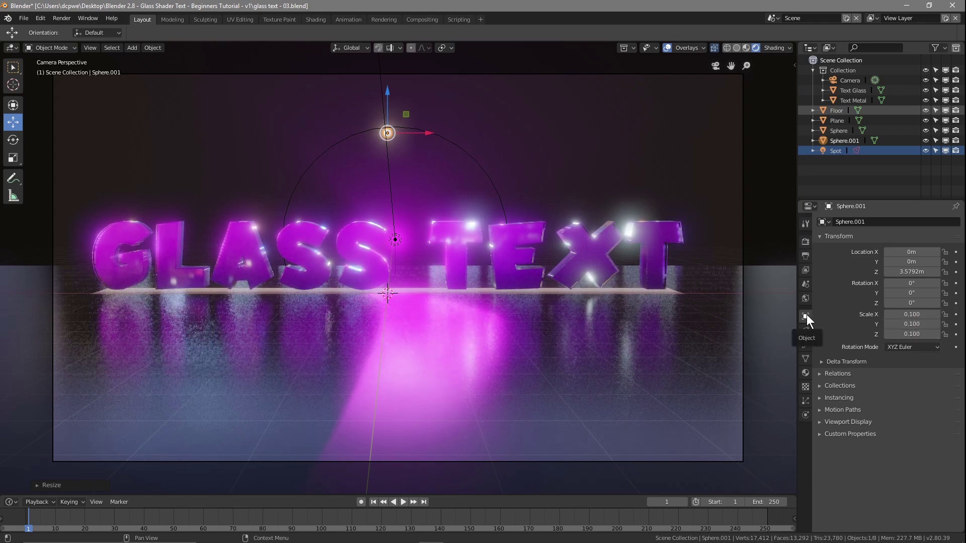
Rename the new small sphere as Partice.
{"action": "left_click", "coordinate": [845, 139]}
{"action": "left_click", "coordinate": [839, 133]}
{"action": "left_click", "coordinate": [845, 141]}
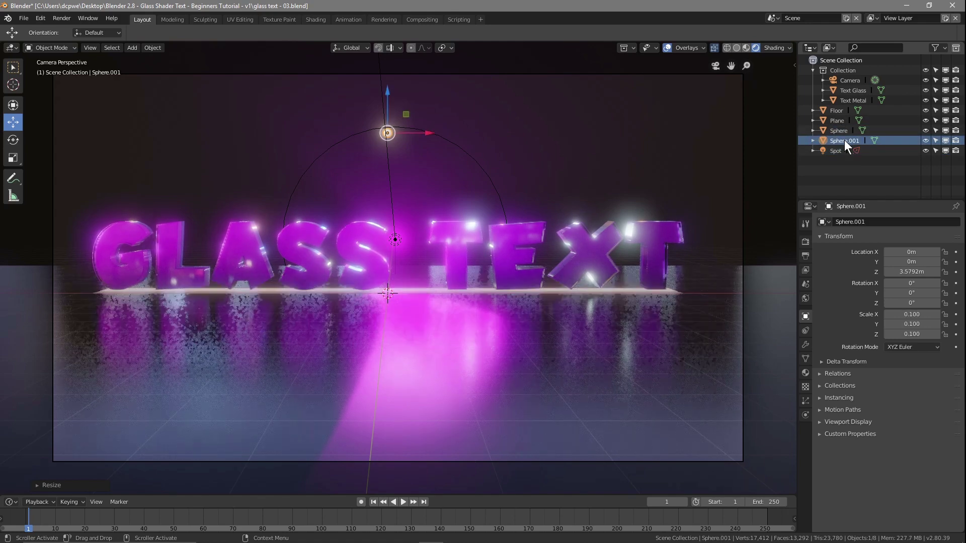
{"action": "double_click", "coordinate": [844, 140]}
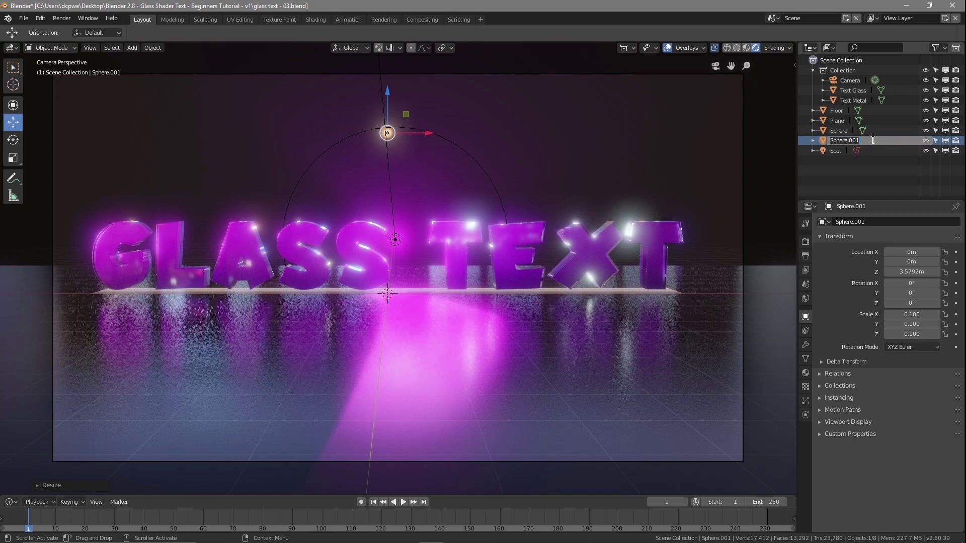
{"action": "type", "text": "Partice"}
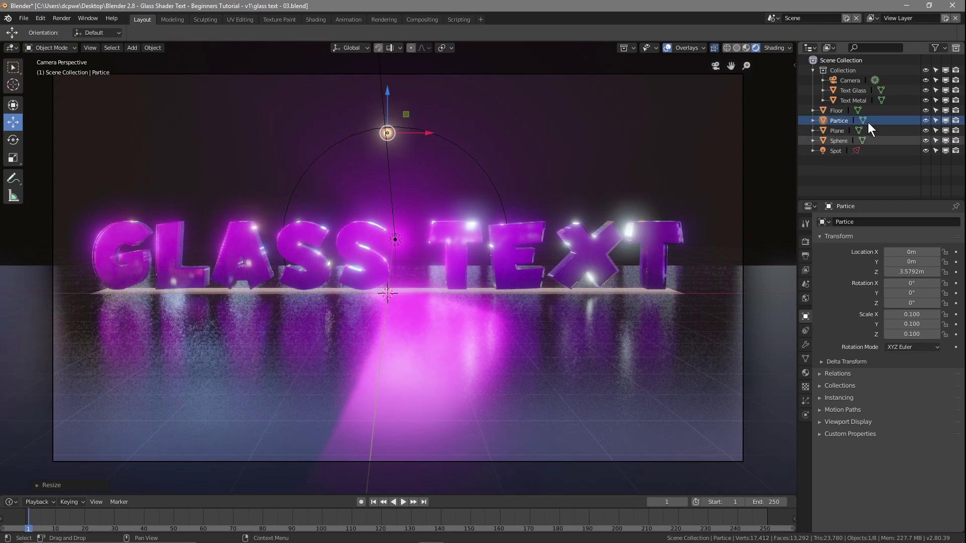
{"action": "key", "text": "Return"}
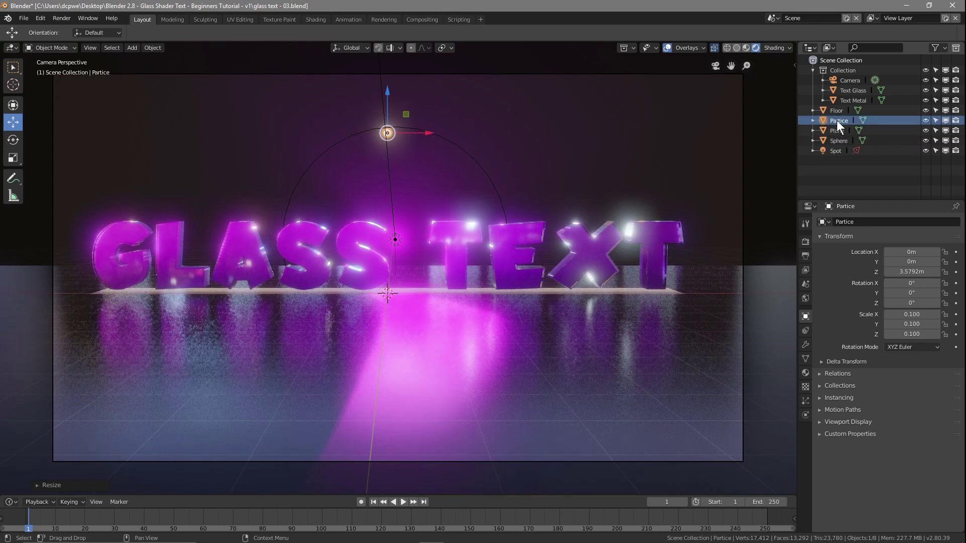
Give the small sphere a new material with an Emission surface in a deep blue-violet color.
{"action": "left_click", "coordinate": [804, 372]}
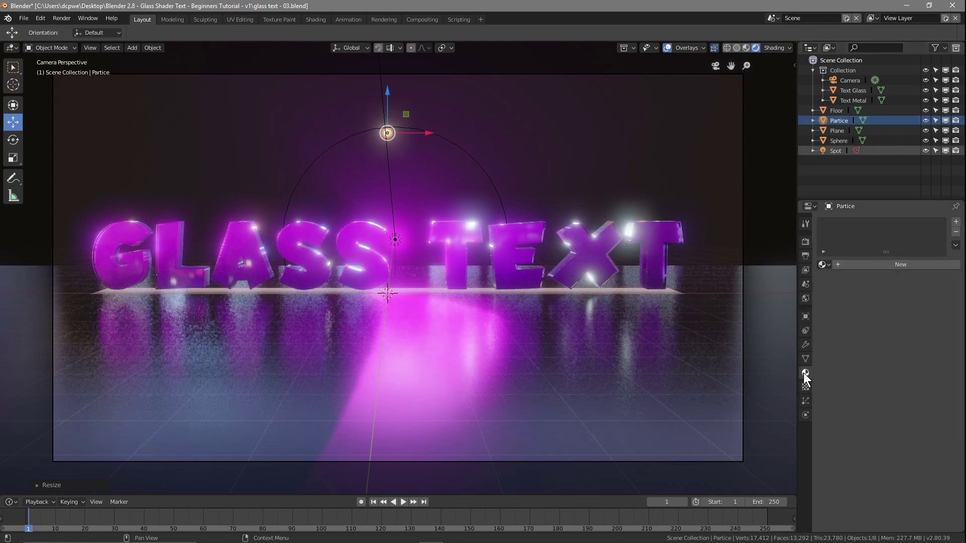
{"action": "left_click", "coordinate": [882, 263]}
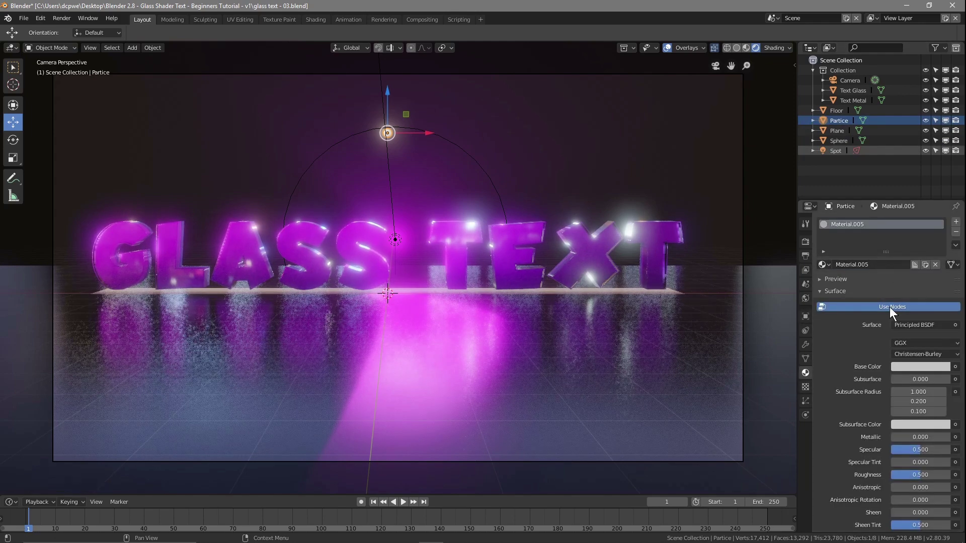
{"action": "left_click", "coordinate": [917, 330]}
{"action": "left_click", "coordinate": [858, 131]}
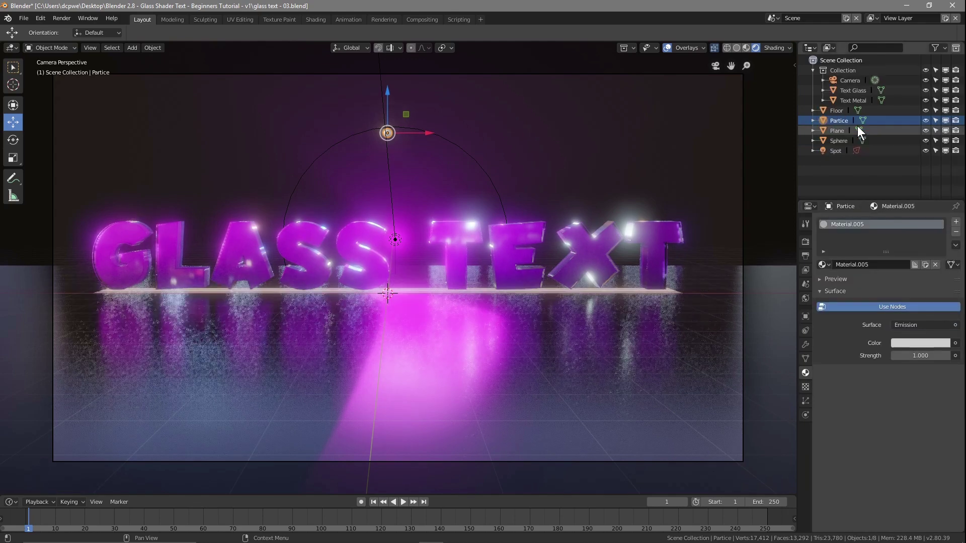
{"action": "left_click", "coordinate": [918, 342]}
{"action": "left_click_drag", "start_coordinate": [904, 237], "coordinate": [935, 227]}
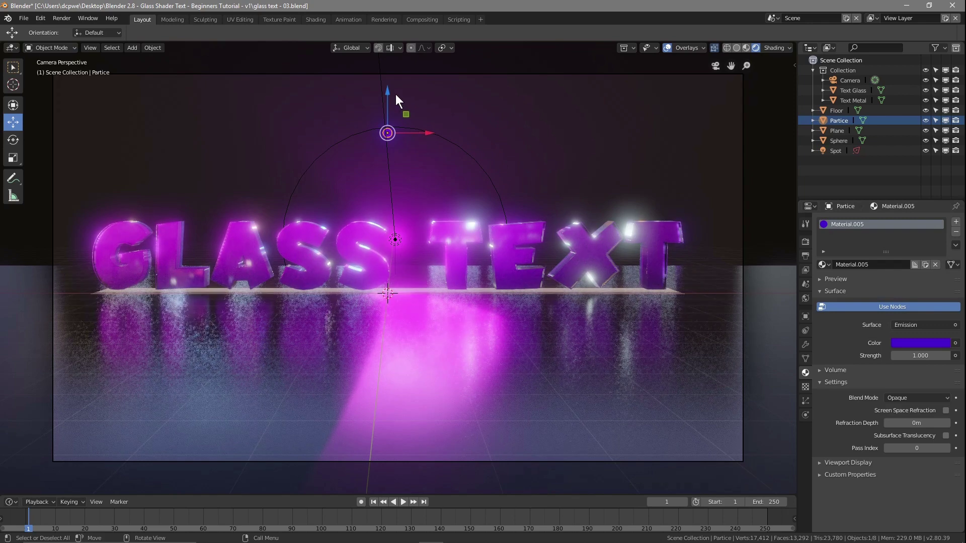
Set the small sphere's emission strength to 2, temporarily hiding the viewport overlays to judge the glow.
{"action": "left_click", "coordinate": [668, 48]}
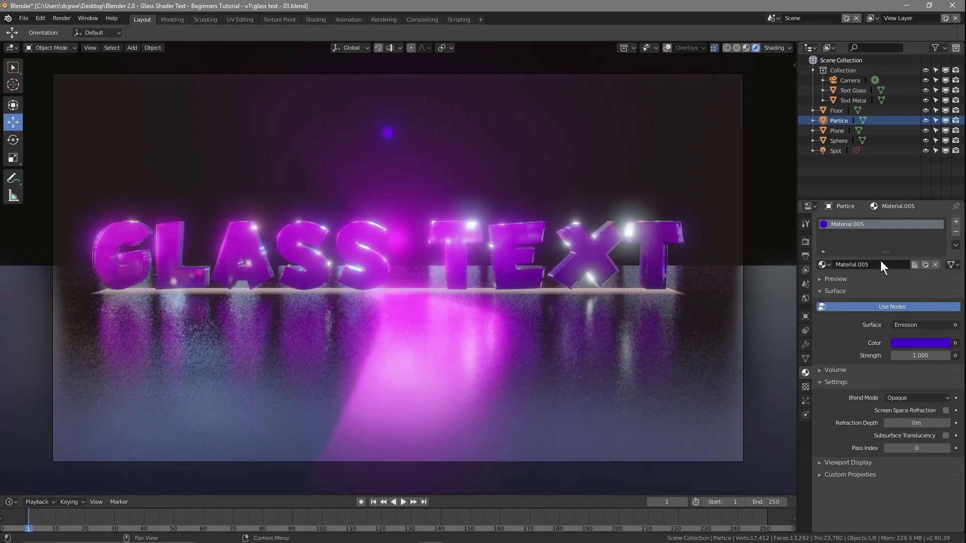
{"action": "mouse_move", "coordinate": [914, 356]}
{"action": "left_mouse_down"}
{"action": "mouse_move", "coordinate": [936, 356]}
{"action": "mouse_move", "coordinate": [920, 356]}
{"action": "left_mouse_up"}
{"action": "left_click", "coordinate": [926, 356]}
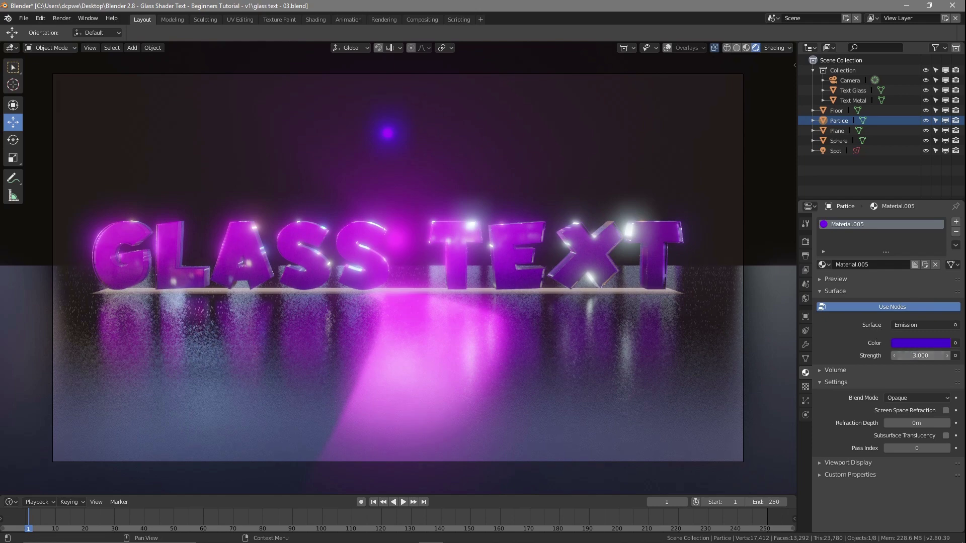
{"action": "key", "text": "Return"}
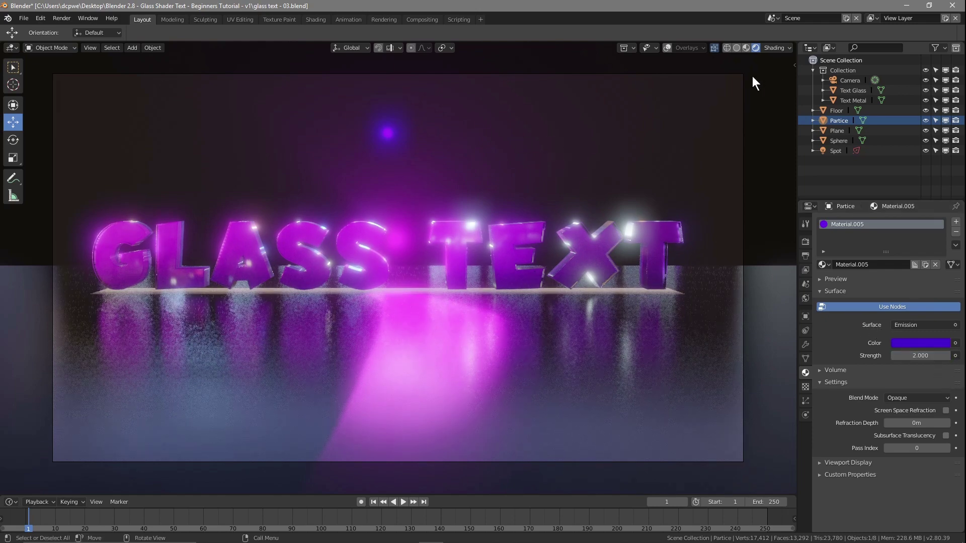
{"action": "left_click", "coordinate": [666, 47]}
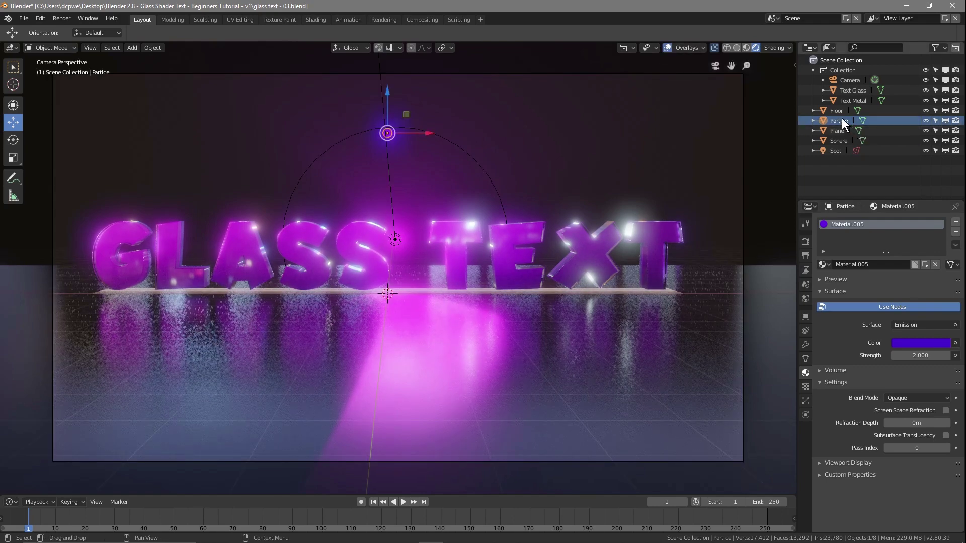
Rename the plane under the text as Particle Emtter and save the file.
{"action": "left_click", "coordinate": [835, 131]}
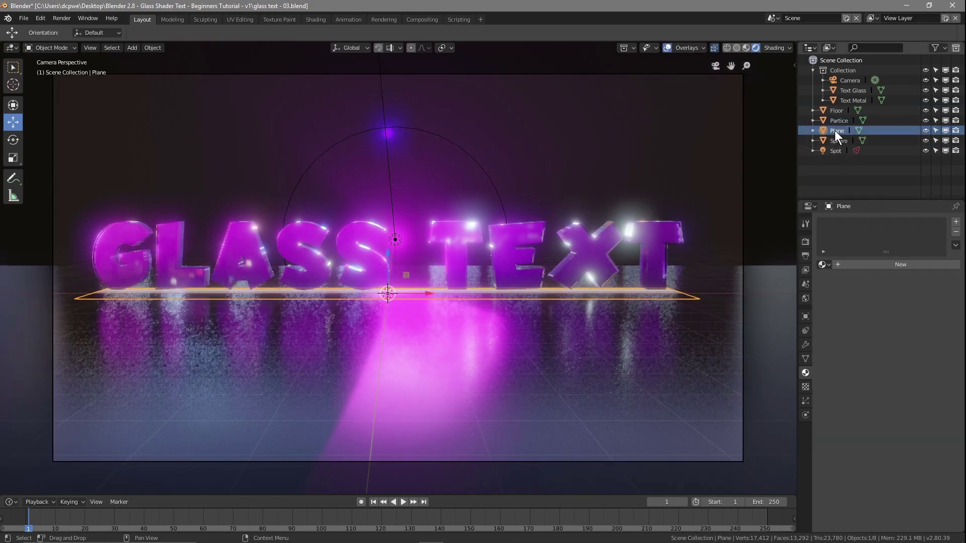
{"action": "double_click", "coordinate": [836, 131]}
{"action": "type", "text": "Particle Emtter"}
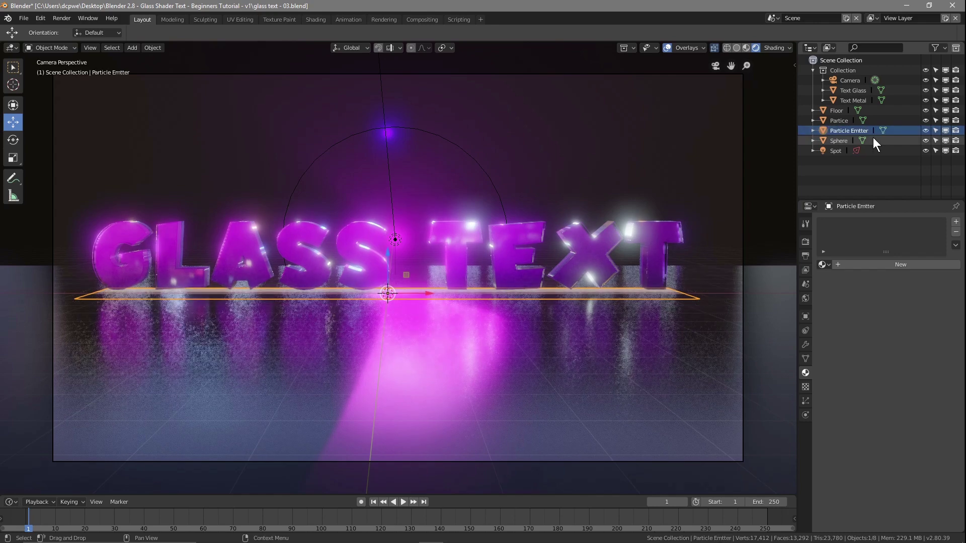
{"action": "key", "text": "Return"}
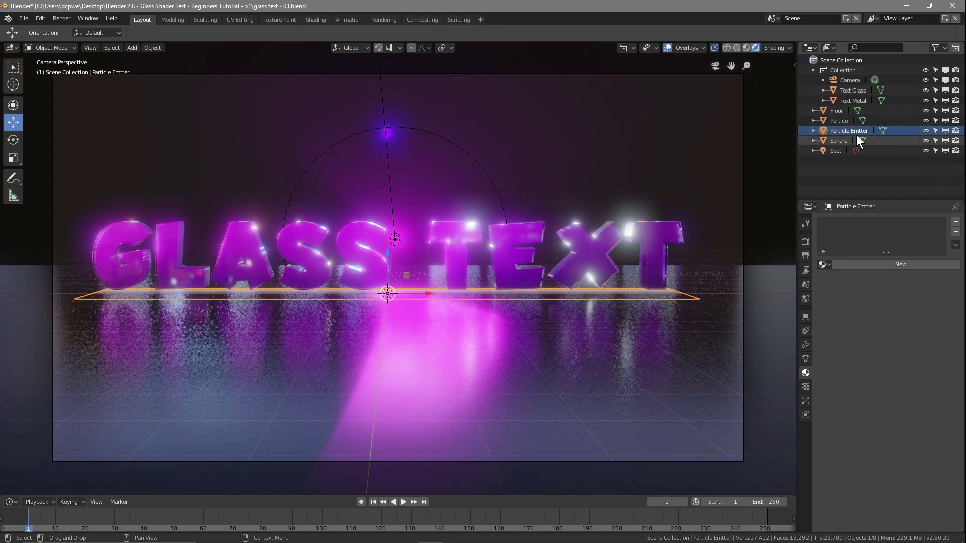
{"action": "key", "text": "ctrl+s"}
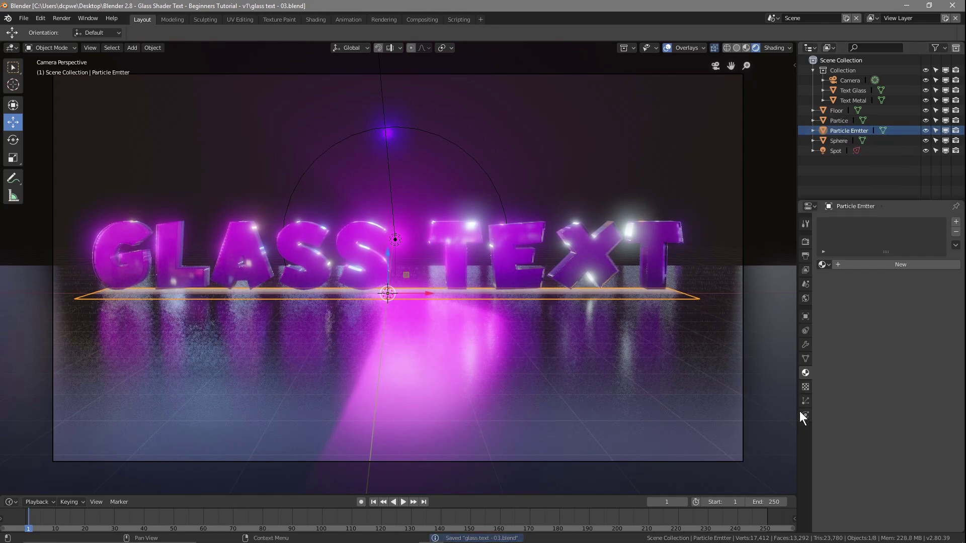
Add a new emitter-type particle system to the Particle Emtter plane.
{"action": "left_click", "coordinate": [845, 131]}
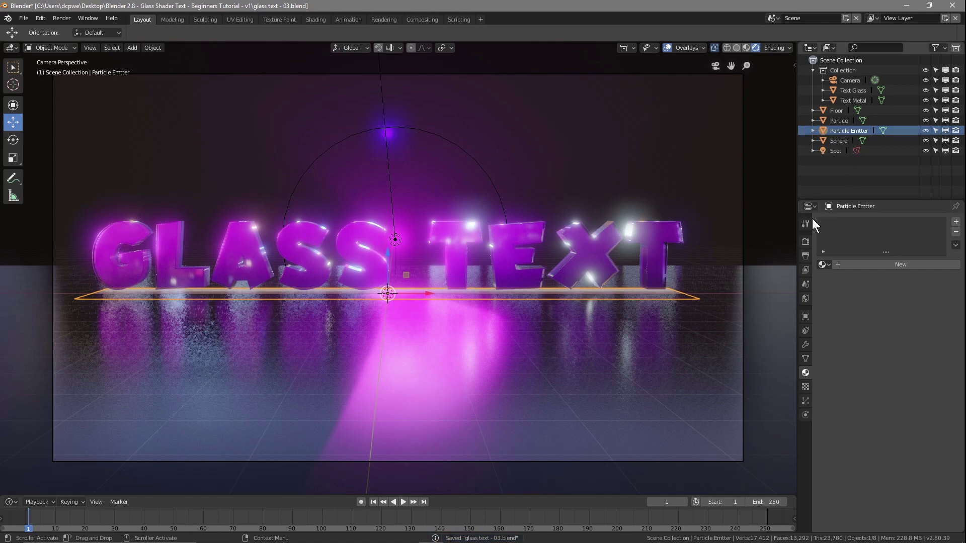
{"action": "left_click", "coordinate": [808, 402]}
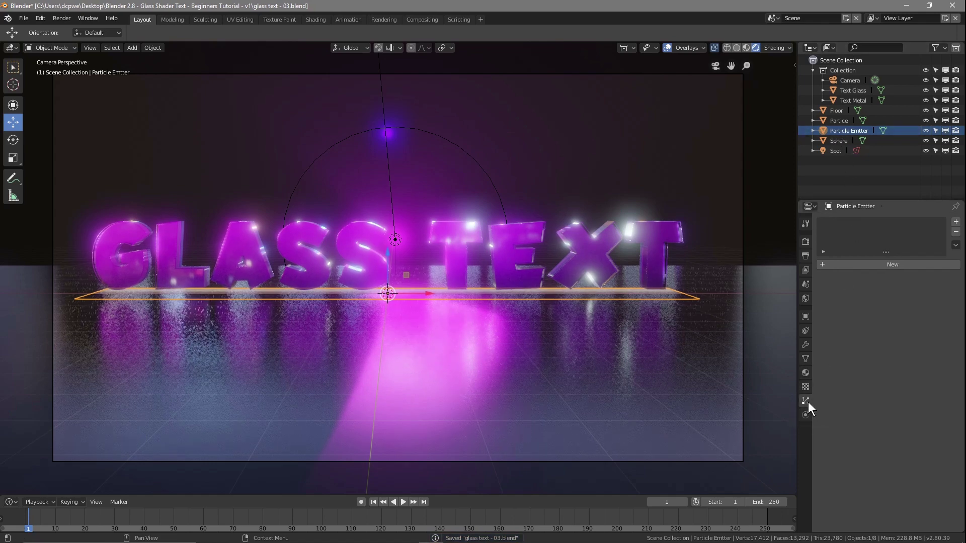
{"action": "left_click", "coordinate": [891, 265]}
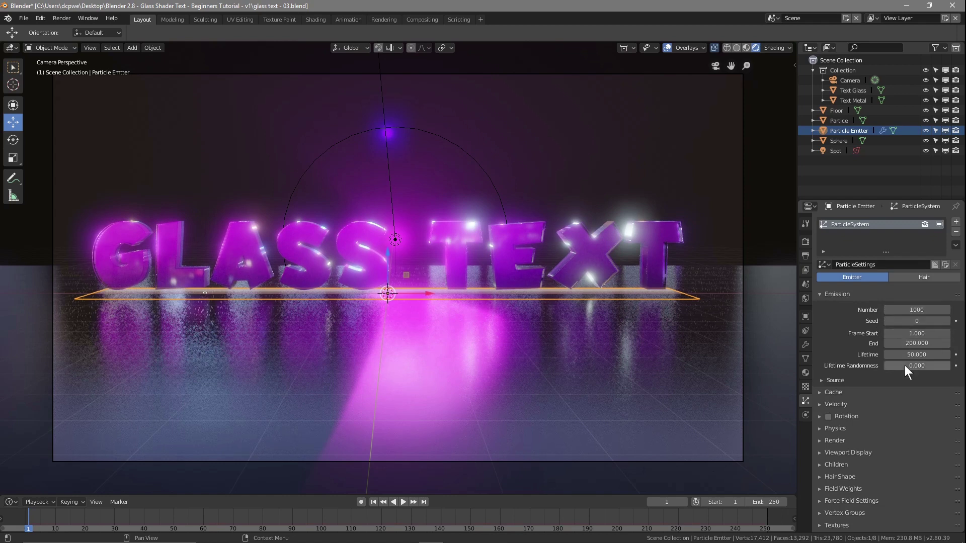
Set the gravity field weight of the particle system to 0.
{"action": "left_click", "coordinate": [824, 405]}
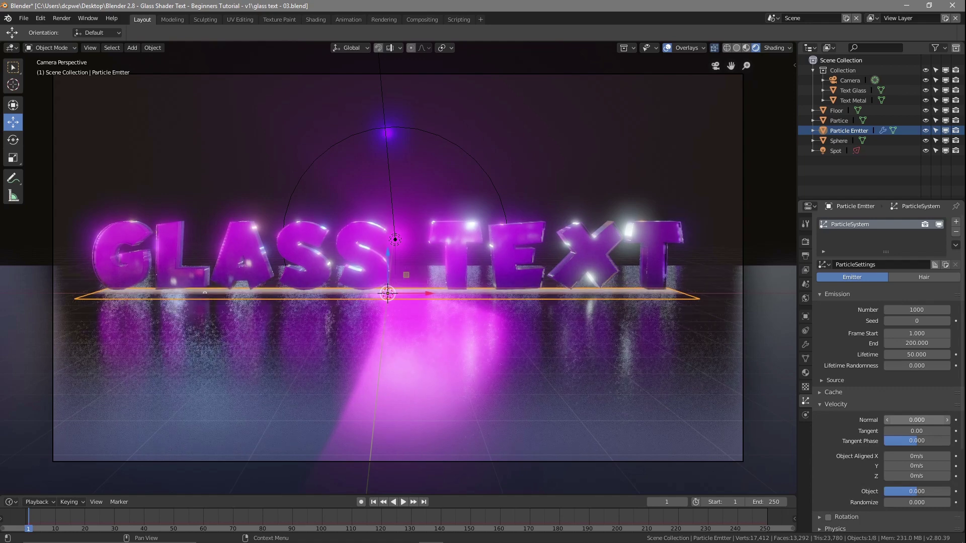
{"action": "scroll", "coordinate": [846, 403], "scroll_direction": "down", "scroll_amount": 5}
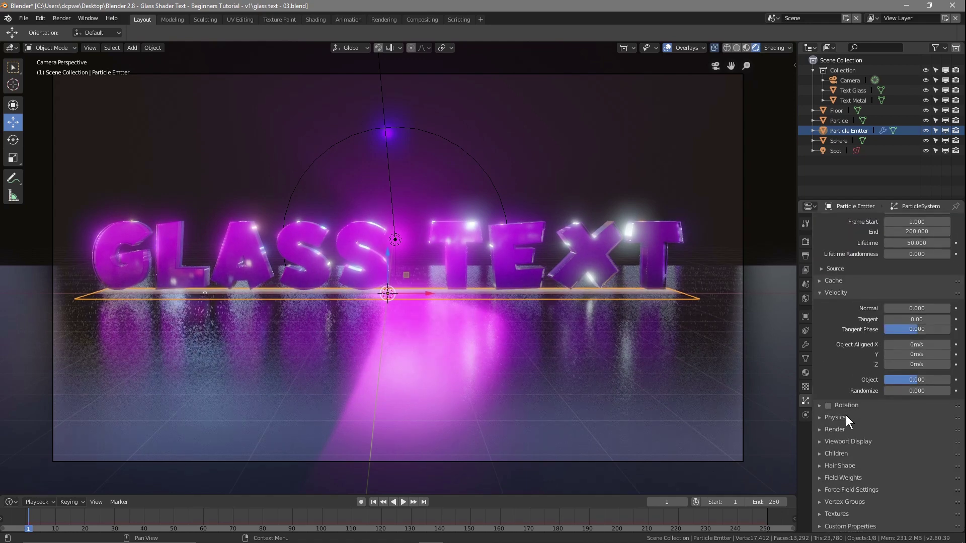
{"action": "left_click", "coordinate": [847, 477]}
{"action": "scroll", "coordinate": [867, 479], "scroll_direction": "down", "scroll_amount": 1}
{"action": "scroll", "coordinate": [868, 479], "scroll_direction": "down", "scroll_amount": 3}
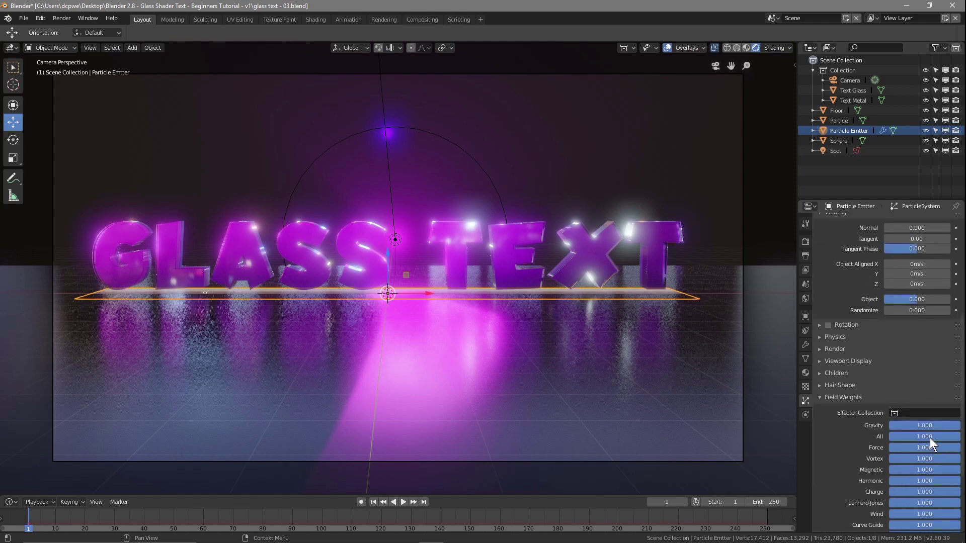
{"action": "left_click_drag", "start_coordinate": [946, 427], "coordinate": [889, 426]}
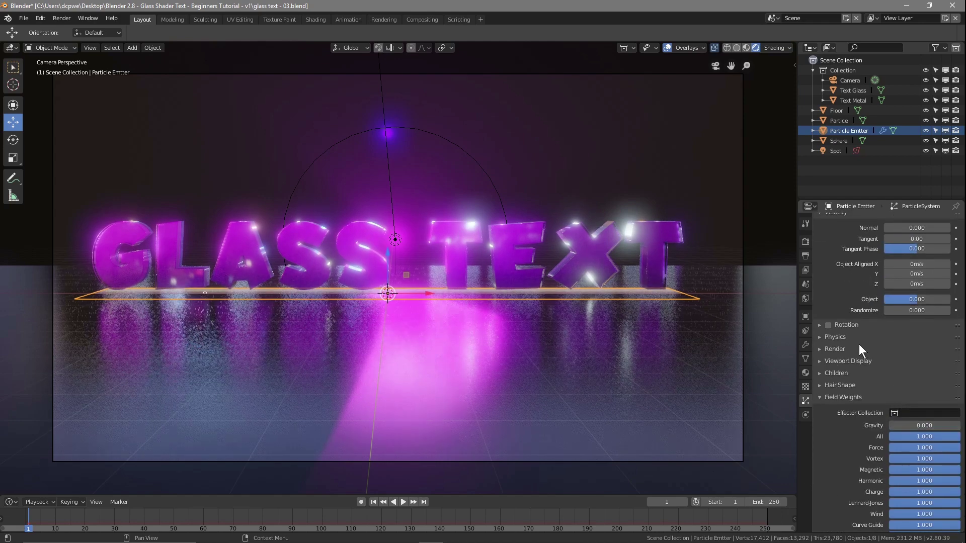
Render the particles as Object, using the small Partice sphere as the instance object.
{"action": "scroll", "coordinate": [859, 348], "scroll_direction": "up", "scroll_amount": 3}
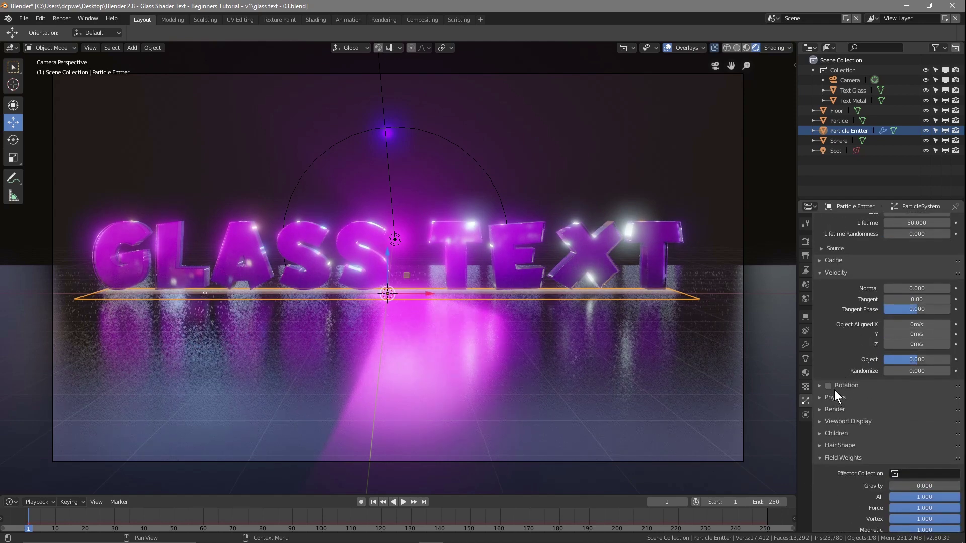
{"action": "left_click", "coordinate": [835, 409]}
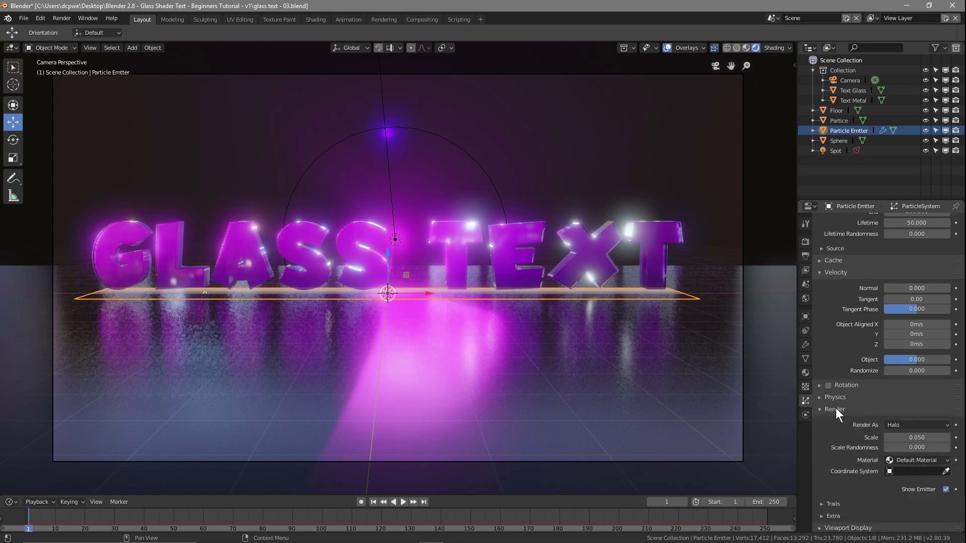
{"action": "left_click", "coordinate": [917, 427]}
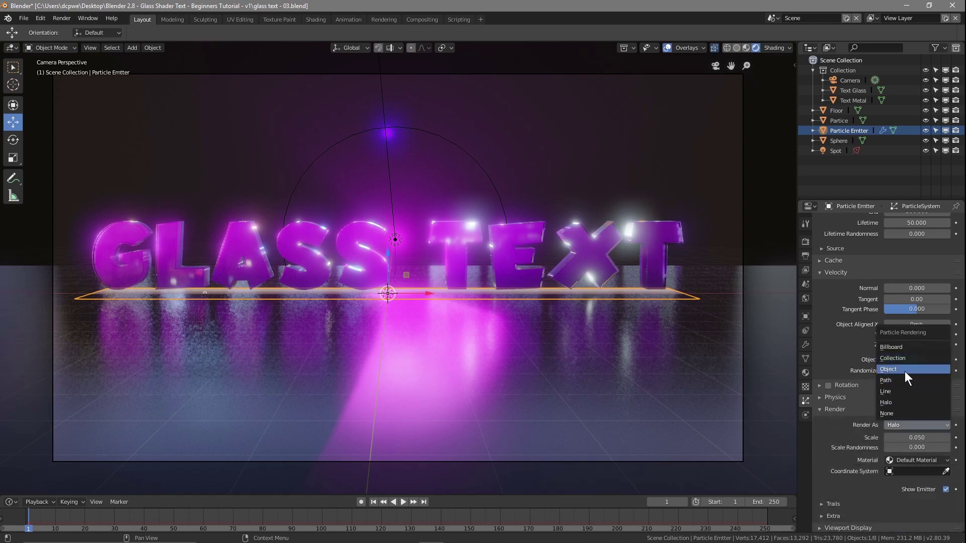
{"action": "left_click", "coordinate": [904, 370]}
{"action": "scroll", "coordinate": [838, 452], "scroll_direction": "down", "scroll_amount": 4}
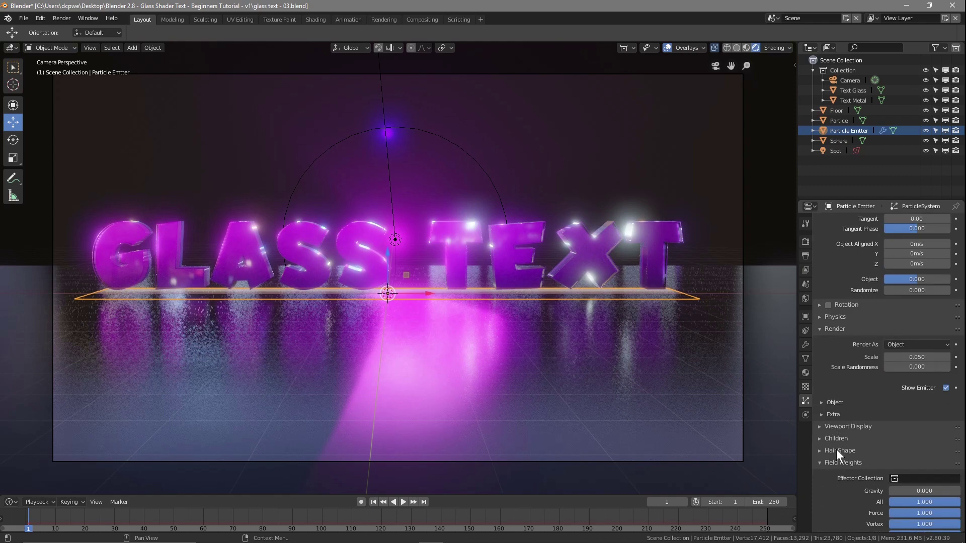
{"action": "left_click", "coordinate": [836, 404]}
{"action": "left_click", "coordinate": [893, 419]}
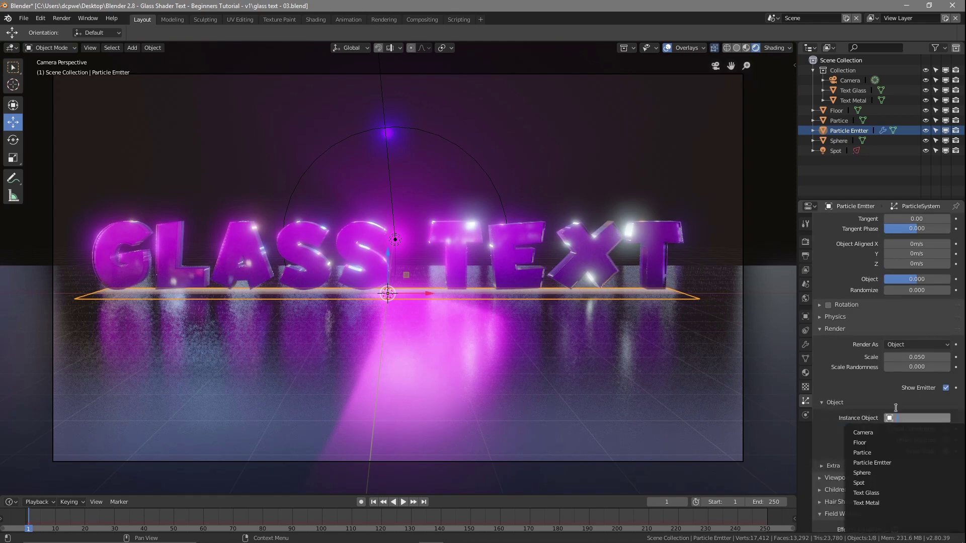
{"action": "left_click", "coordinate": [872, 452]}
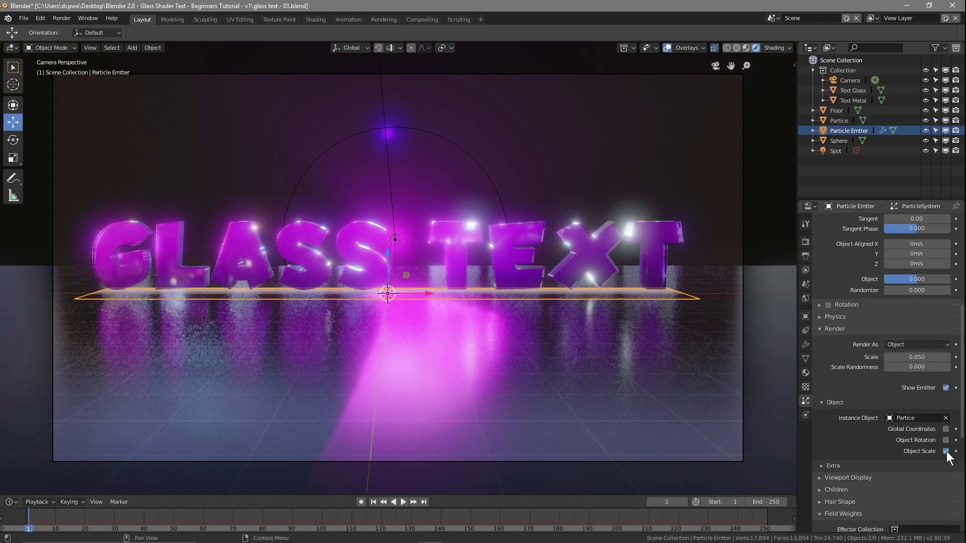
Disable Show Emitter for the particle system's render and set the scale randomness to 1.
{"action": "scroll", "coordinate": [831, 430], "scroll_direction": "down", "scroll_amount": 5}
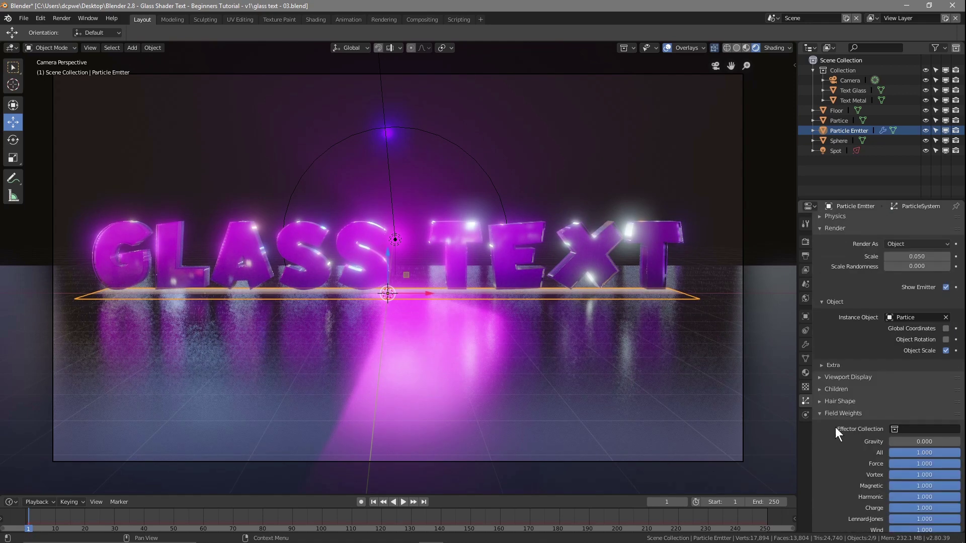
{"action": "left_click", "coordinate": [946, 288]}
{"action": "left_click_drag", "start_coordinate": [919, 269], "coordinate": [952, 268]}
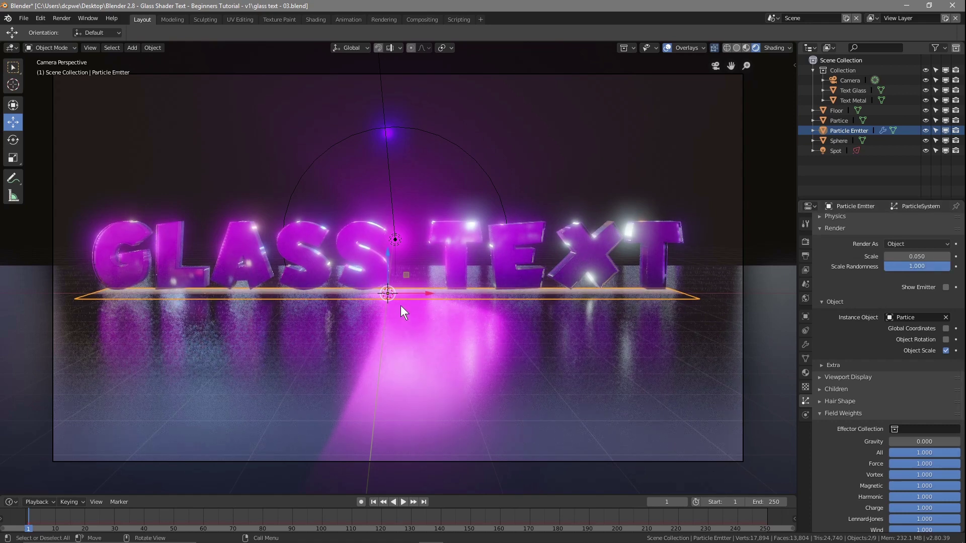
Add a Wind force field and a Turbulence force field at the scene origin.
{"action": "key", "text": "shift+a"}
{"action": "mouse_move", "coordinate": [403, 453]}
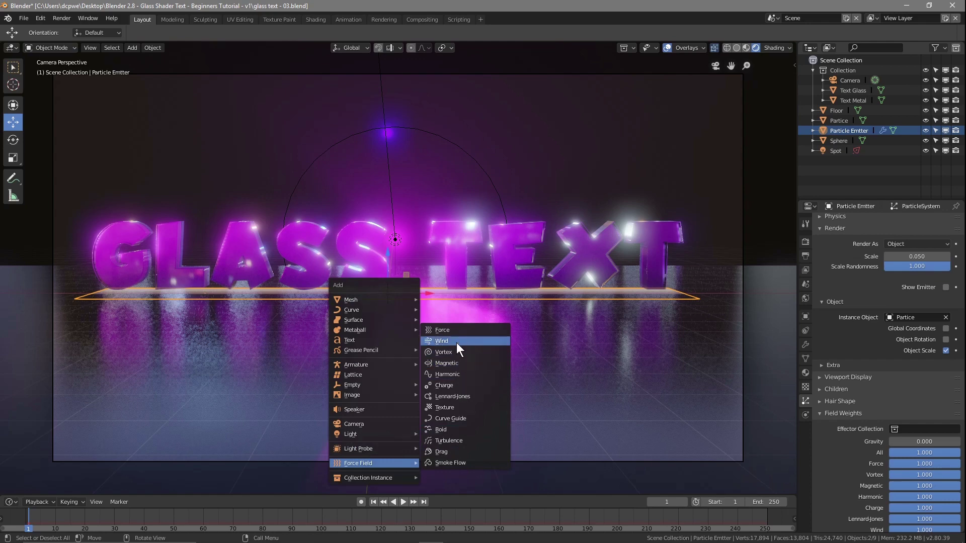
{"action": "left_click", "coordinate": [457, 341]}
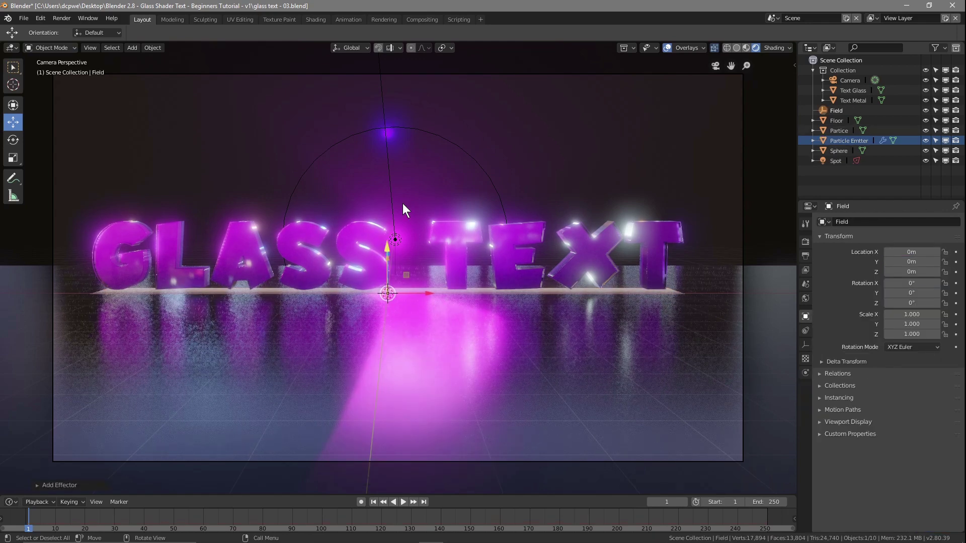
{"action": "key", "text": "shift+a"}
{"action": "mouse_move", "coordinate": [433, 299]}
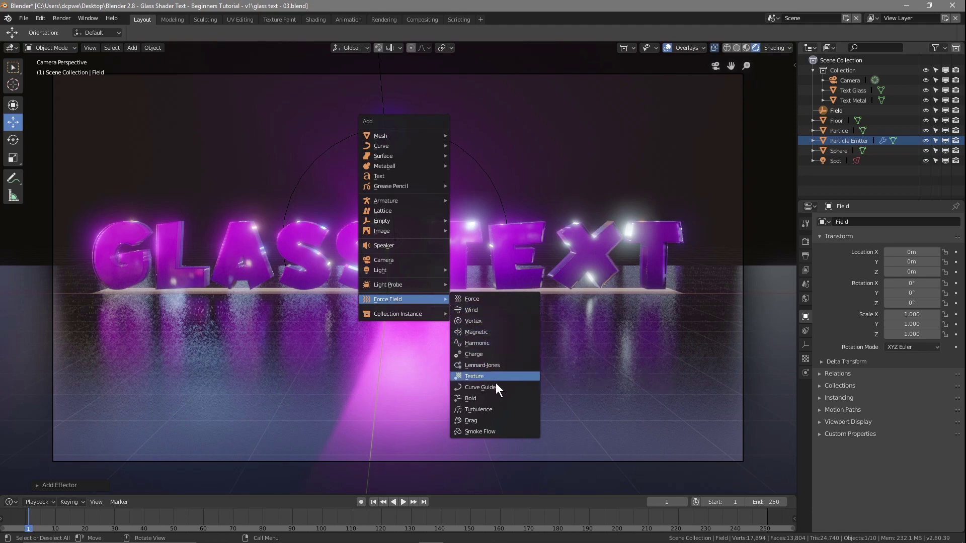
{"action": "left_click", "coordinate": [496, 409]}
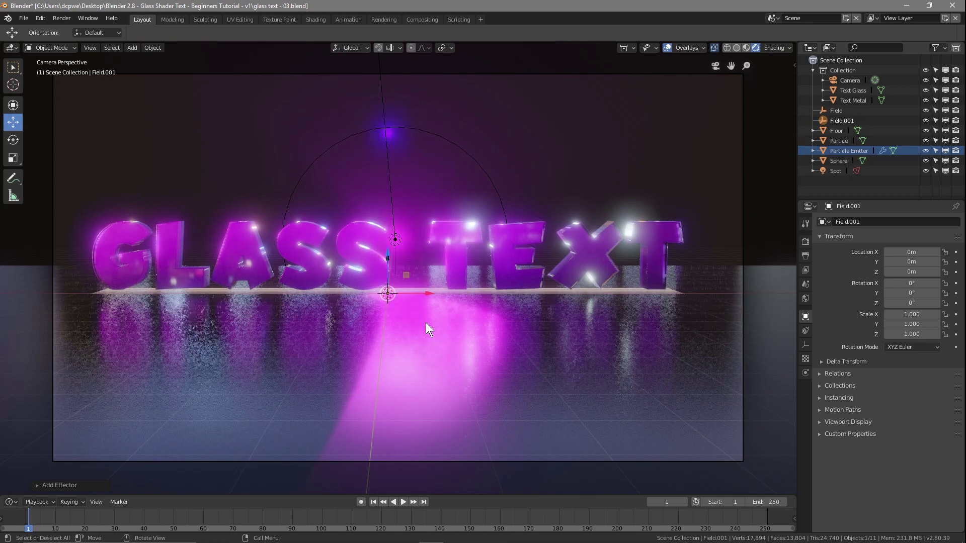
Rename the wind force field as Field Wind.
{"action": "left_click", "coordinate": [838, 110]}
{"action": "left_click", "coordinate": [806, 371]}
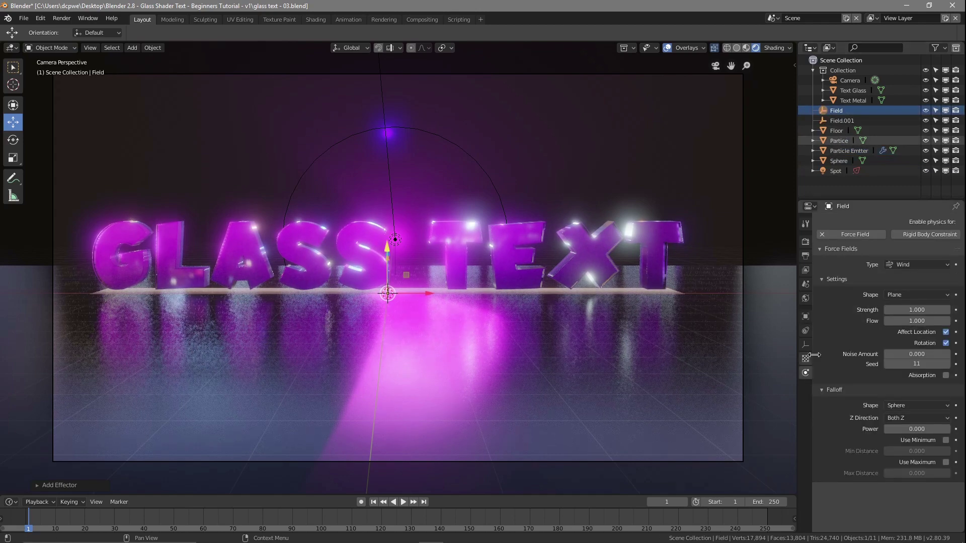
{"action": "double_click", "coordinate": [861, 110]}
{"action": "key", "text": "End"}
{"action": "type", "text": "Wind"}
{"action": "key", "text": "Return"}
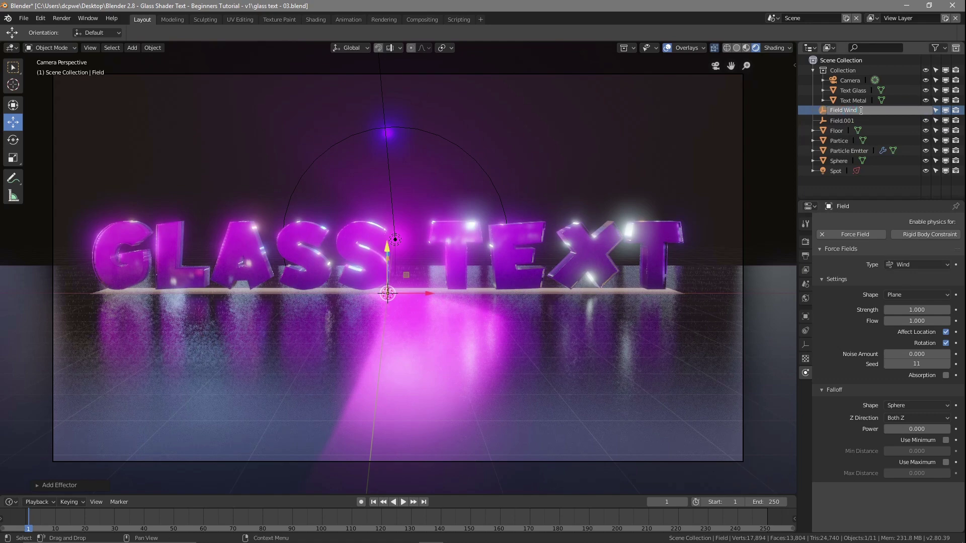
Rename the turbulence force field as Field Turbulance.
{"action": "left_click", "coordinate": [844, 121]}
{"action": "double_click", "coordinate": [891, 121]}
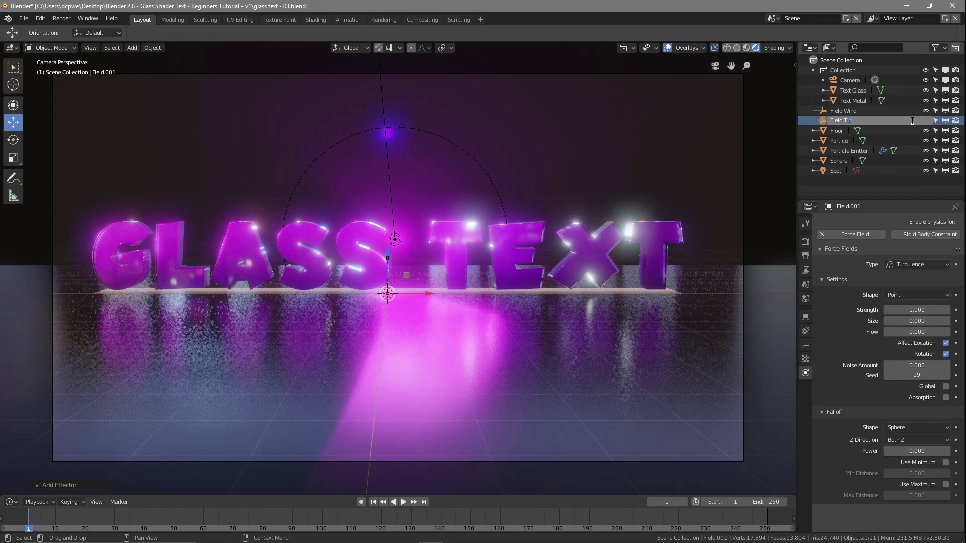
{"action": "type", "text": "Field Turbulence"}
{"action": "key", "text": "Return"}
Check the wind field's strength and set the turbulence field's strength to 3.
{"action": "left_click", "coordinate": [849, 121]}
{"action": "left_click", "coordinate": [903, 313]}
{"action": "key", "text": "Return"}
{"action": "left_click", "coordinate": [853, 112]}
{"action": "left_click", "coordinate": [929, 309]}
{"action": "type", "text": "3"}
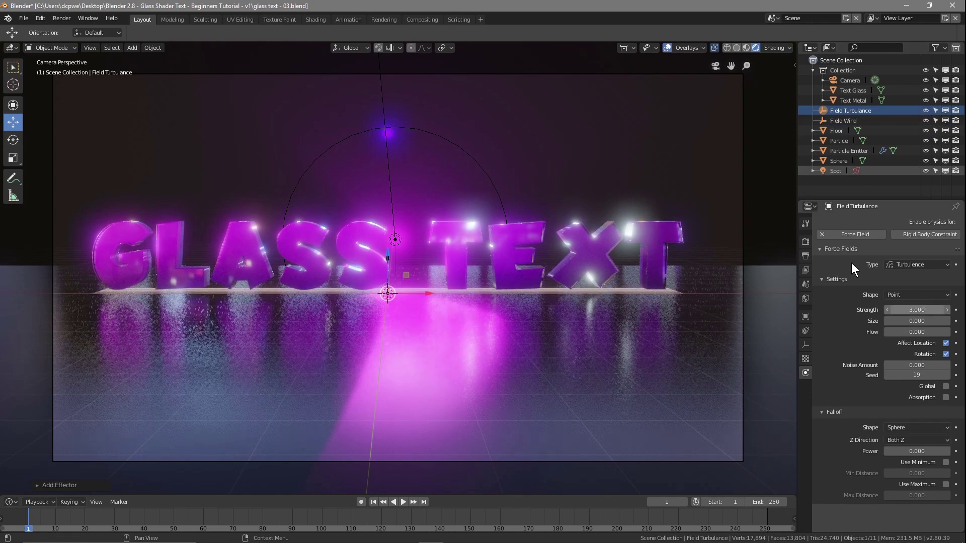
{"action": "key", "text": "Return"}
Set the Brownian force in the Particle Emtter's particle physics to 4.
{"action": "left_click", "coordinate": [848, 151]}
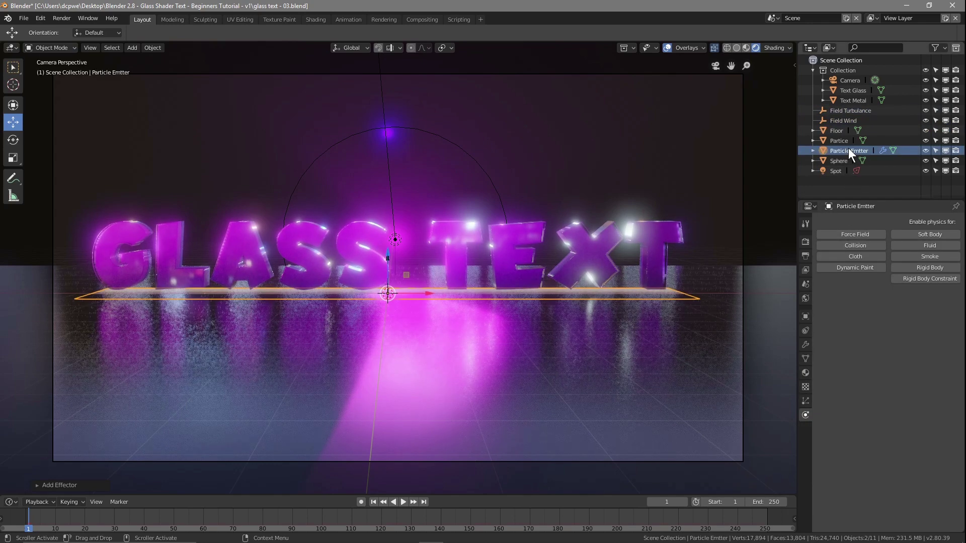
{"action": "left_click", "coordinate": [805, 402]}
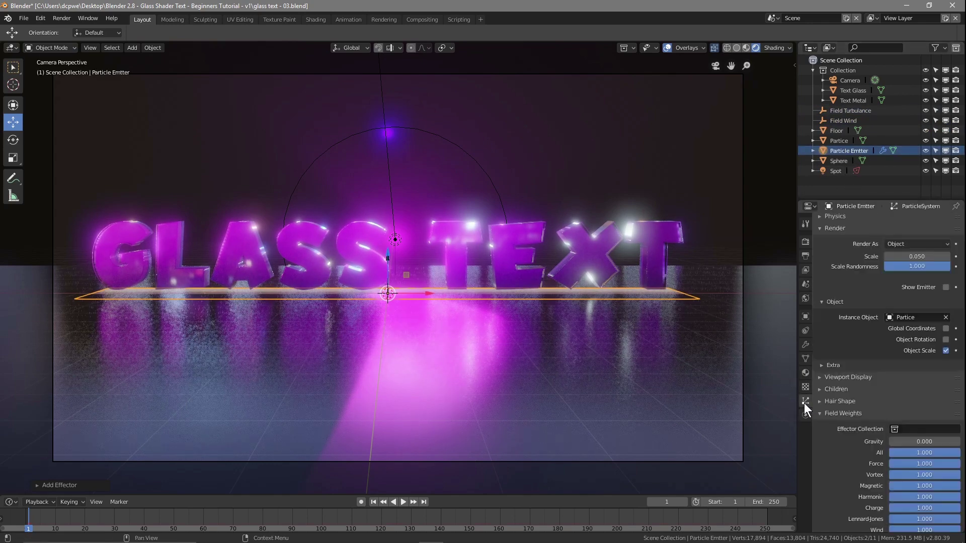
{"action": "scroll", "coordinate": [840, 340], "scroll_direction": "up", "scroll_amount": 10}
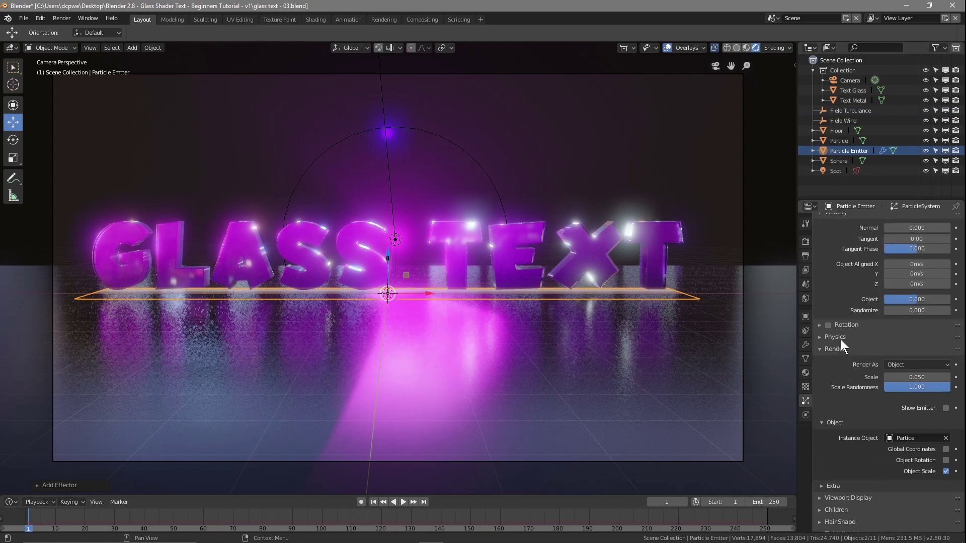
{"action": "scroll", "coordinate": [841, 342], "scroll_direction": "down", "scroll_amount": 12}
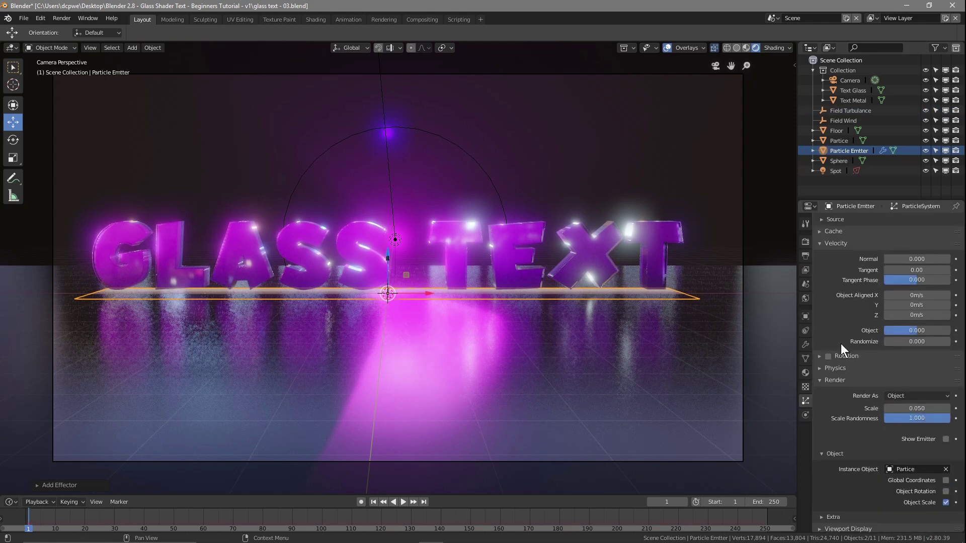
{"action": "scroll", "coordinate": [838, 391], "scroll_direction": "up", "scroll_amount": 4}
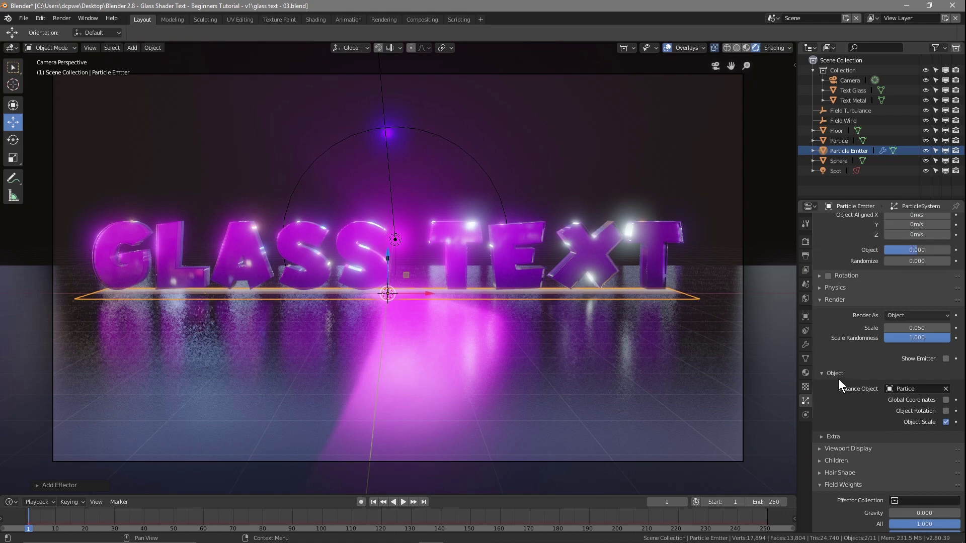
{"action": "left_click", "coordinate": [837, 308]}
{"action": "left_click_drag", "start_coordinate": [920, 377], "coordinate": [946, 377]}
{"action": "left_click", "coordinate": [916, 377]}
{"action": "type", "text": "0.35"}
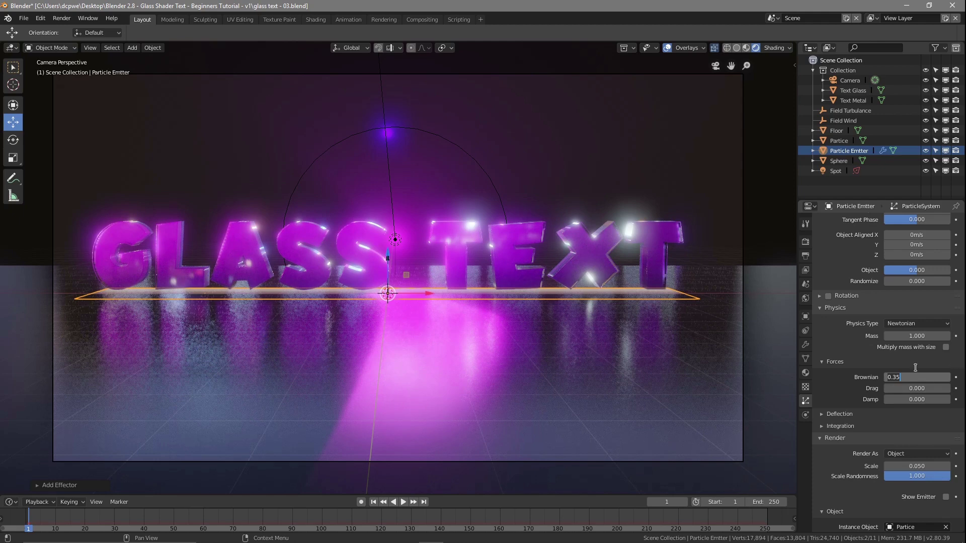
{"action": "key", "text": "Return"}
Play the animation from the first frame to preview the particle motion around the text.
{"action": "left_click", "coordinate": [374, 502]}
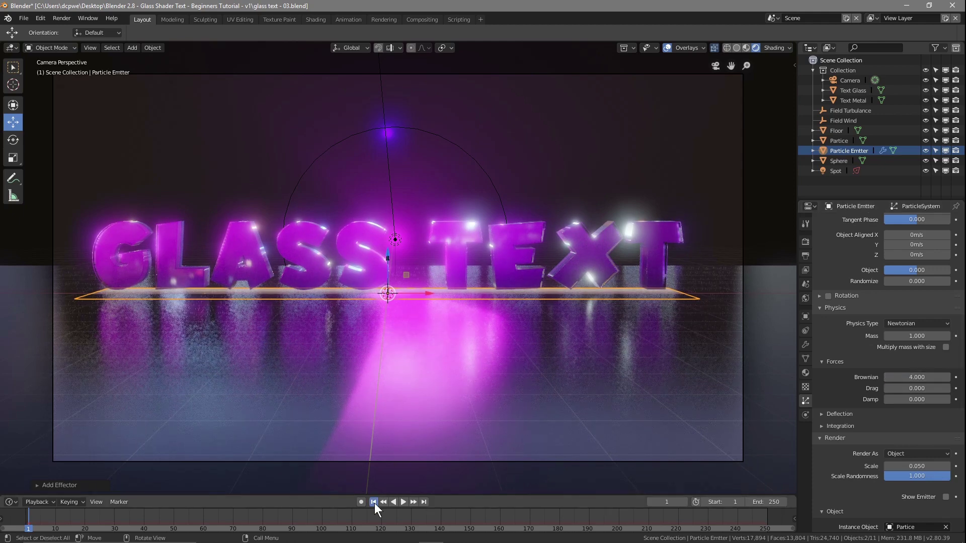
{"action": "left_click", "coordinate": [403, 502]}
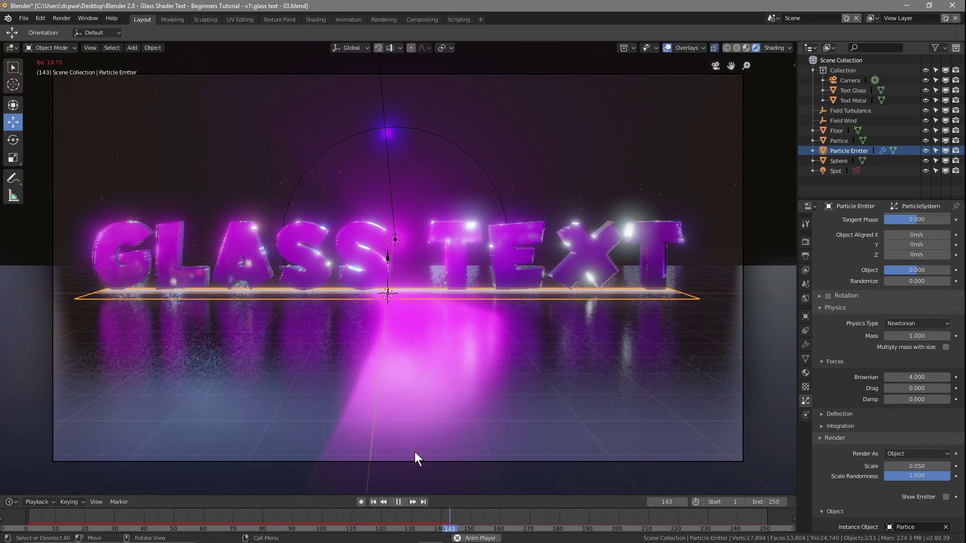
Stop the playback at frame 161 and render that frame to check the particles, closing the render window when done.
{"action": "key", "text": "space"}
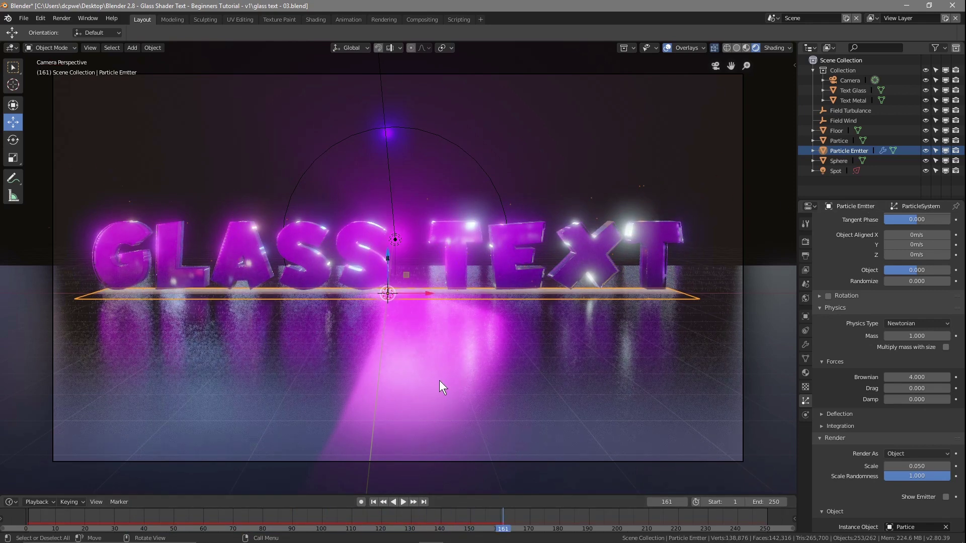
{"action": "key", "text": "F12"}
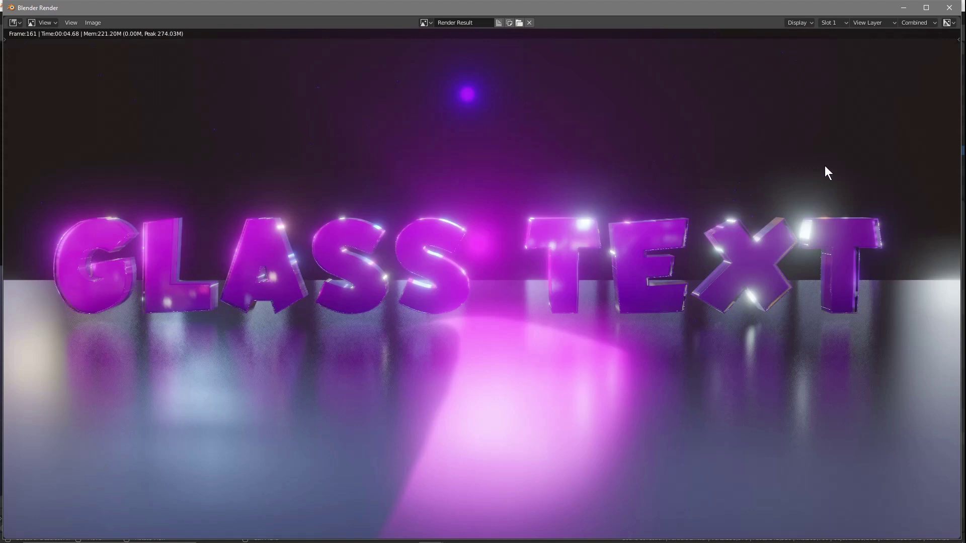
{"action": "left_click", "coordinate": [949, 7]}
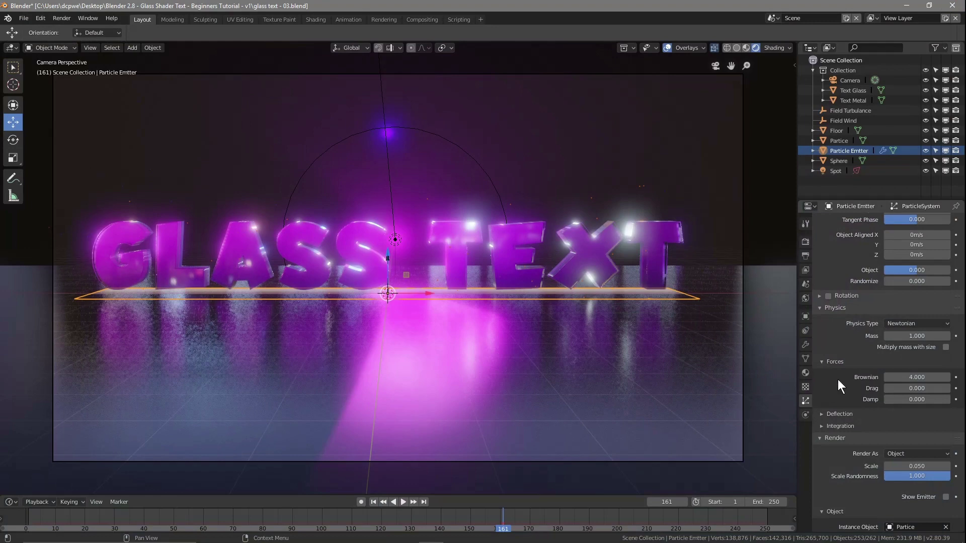
Set the Particle Emtter's particle render scale to 0.9 and render the current frame to check the particle size.
{"action": "scroll", "coordinate": [839, 378], "scroll_direction": "down", "scroll_amount": 6}
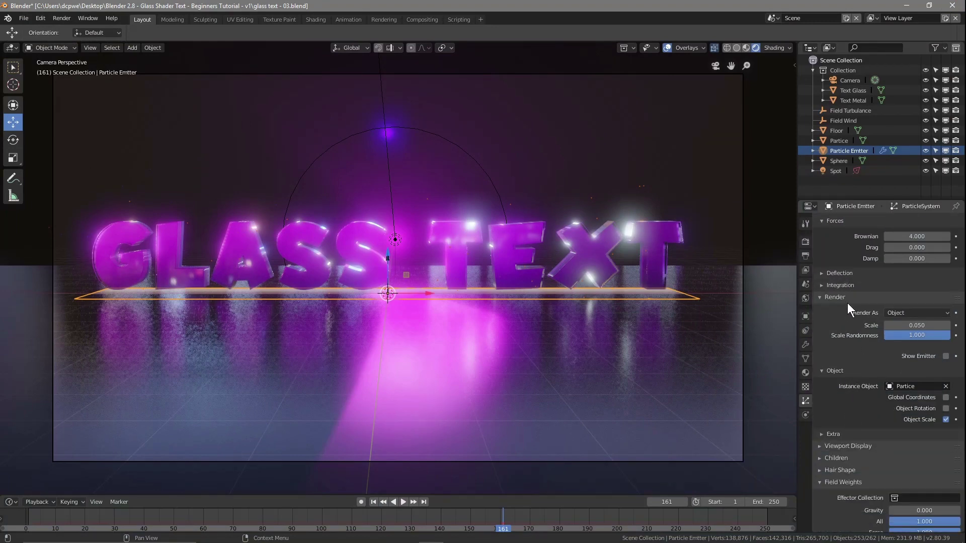
{"action": "left_click_drag", "start_coordinate": [907, 325], "coordinate": [937, 325]}
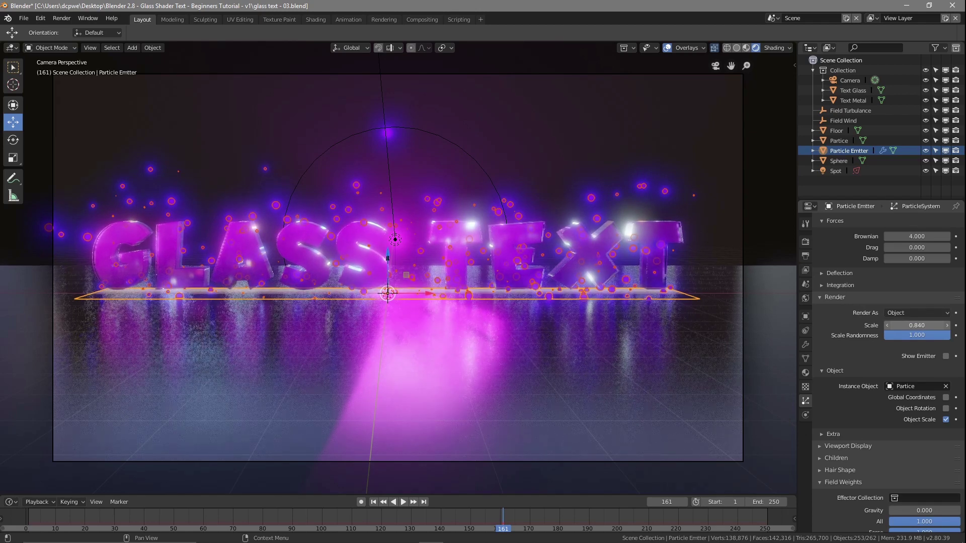
{"action": "left_click", "coordinate": [936, 325]}
{"action": "type", "text": "0.9"}
{"action": "key", "text": "Return"}
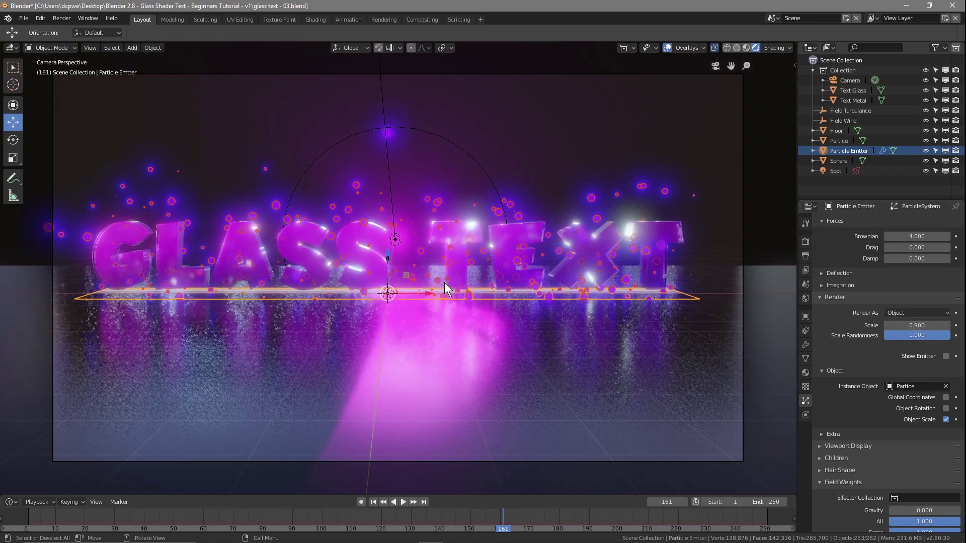
{"action": "key", "text": "F12"}
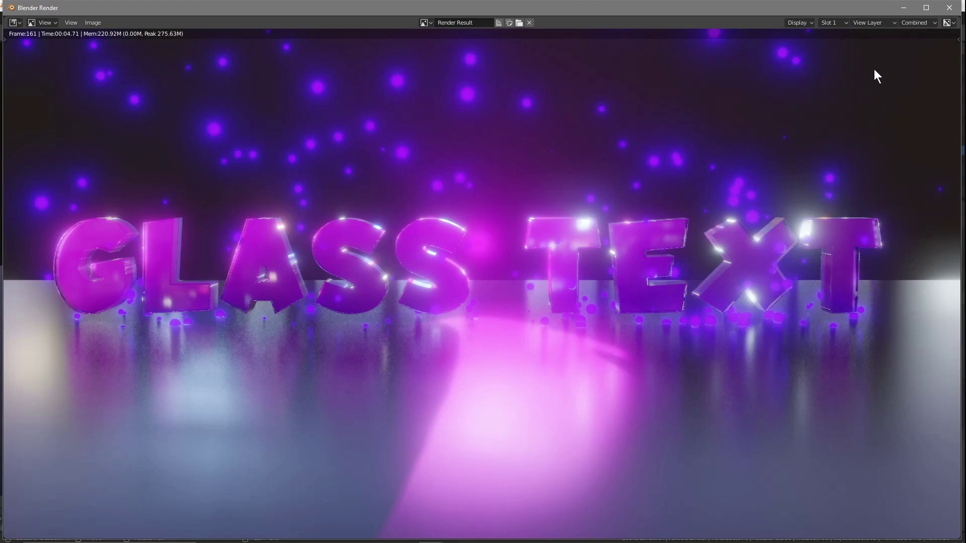
{"action": "left_click", "coordinate": [949, 7]}
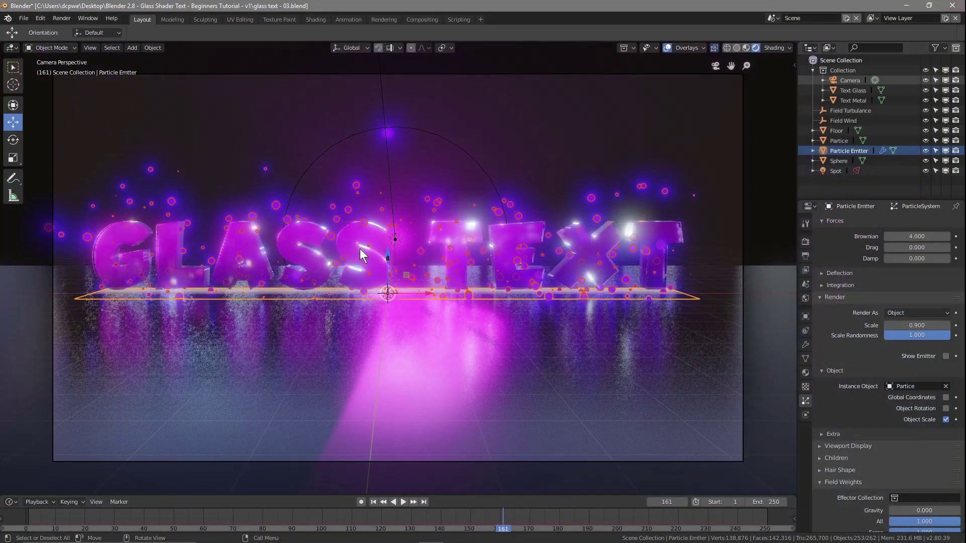
Move the Text Glass and Text Metal objects together straight down about 0.16 m towards the floor.
{"action": "left_click", "coordinate": [858, 91]}
{"action": "left_click", "coordinate": [855, 100], "text": "ctrl"}
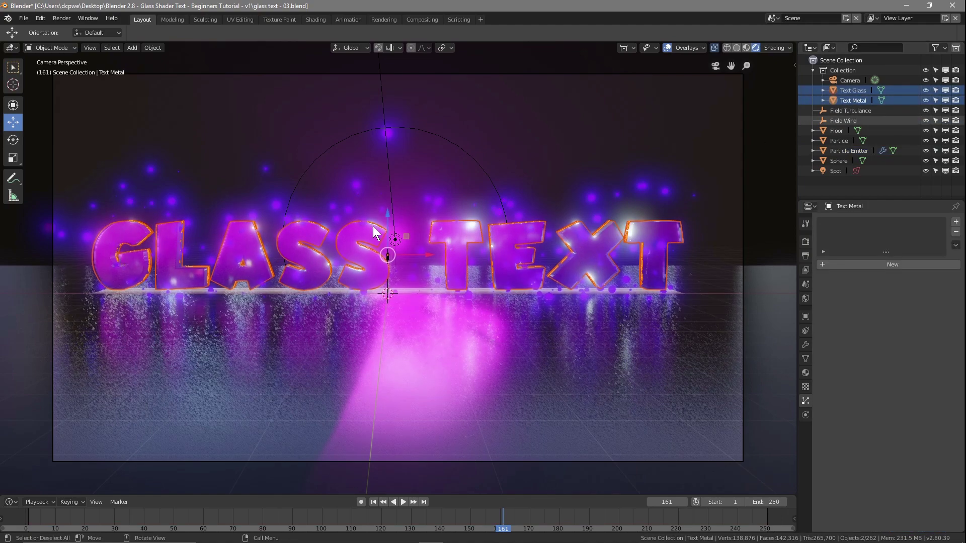
{"action": "scroll", "coordinate": [380, 275], "scroll_direction": "up", "scroll_amount": 4}
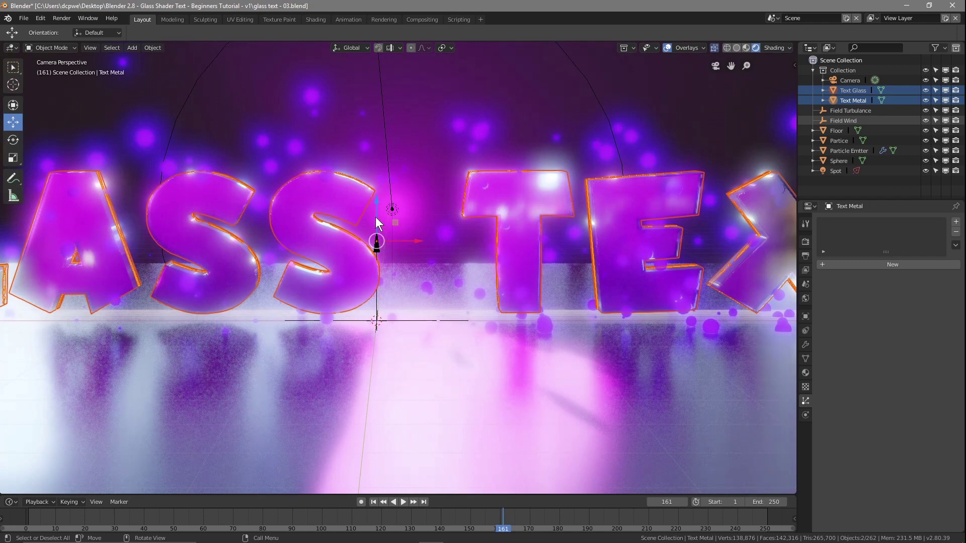
{"action": "key", "text": "g"}
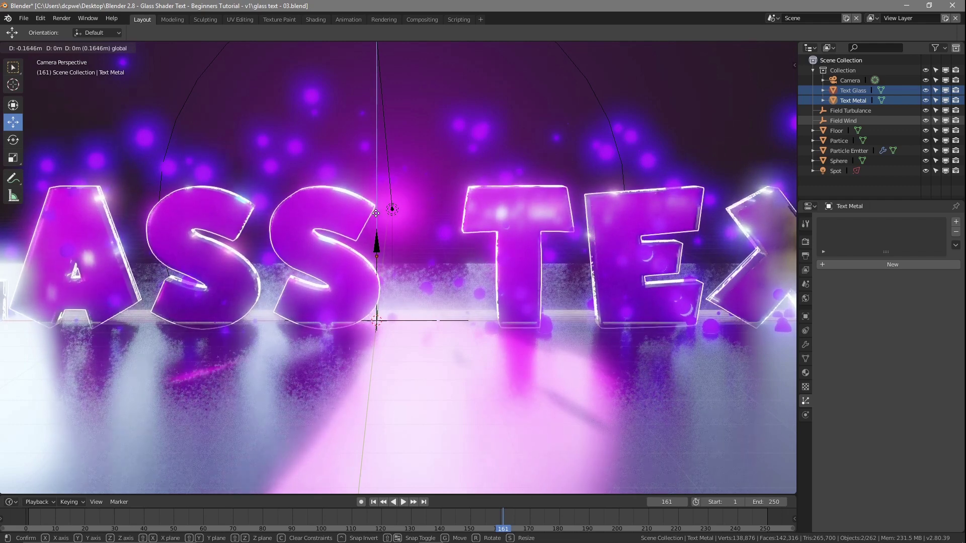
{"action": "left_click", "coordinate": [375, 212]}
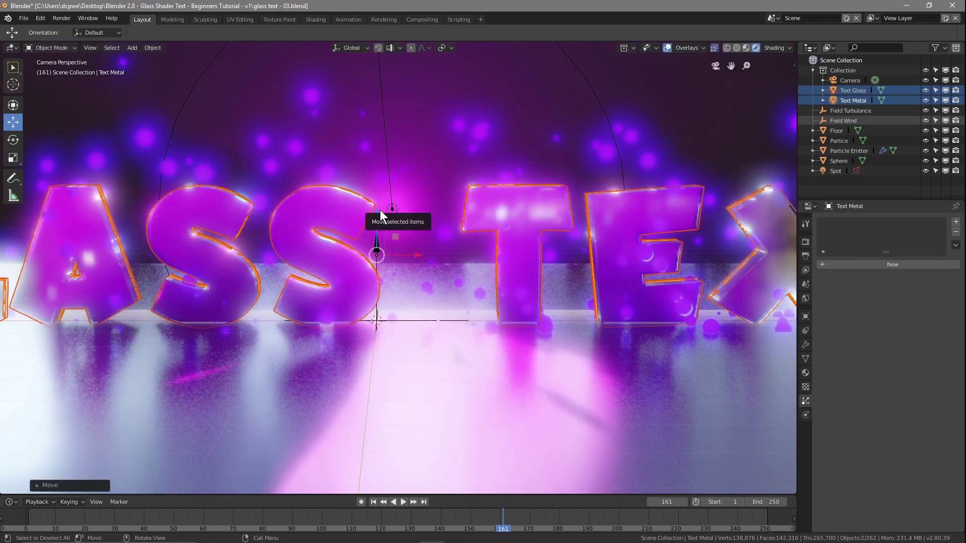
With the Sphere temporarily hidden, raise both text objects in the right view until their bases rest on the floor line, and return to the camera view.
{"action": "key", "text": "KP_3"}
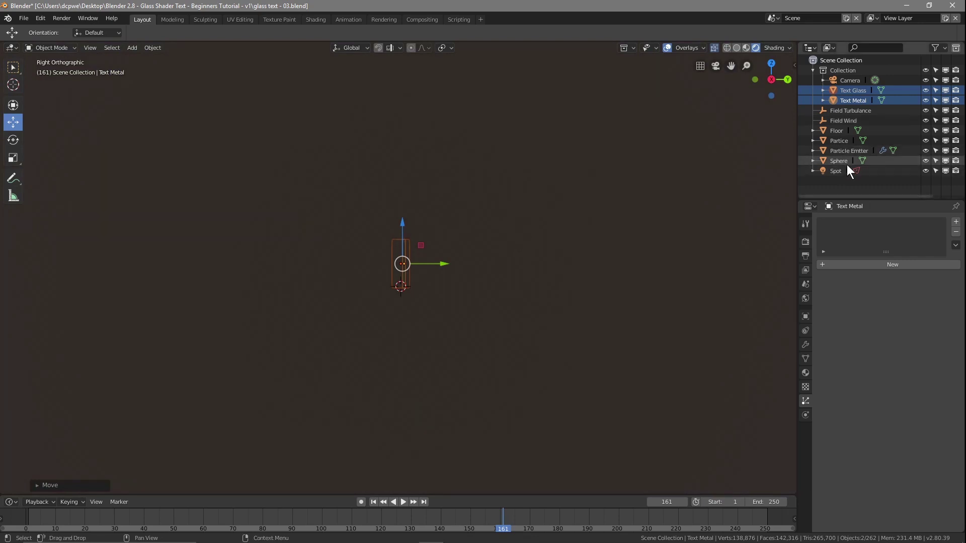
{"action": "left_click", "coordinate": [926, 160]}
{"action": "left_click", "coordinate": [926, 160], "text": "ctrl"}
{"action": "left_click", "coordinate": [927, 159], "text": "ctrl"}
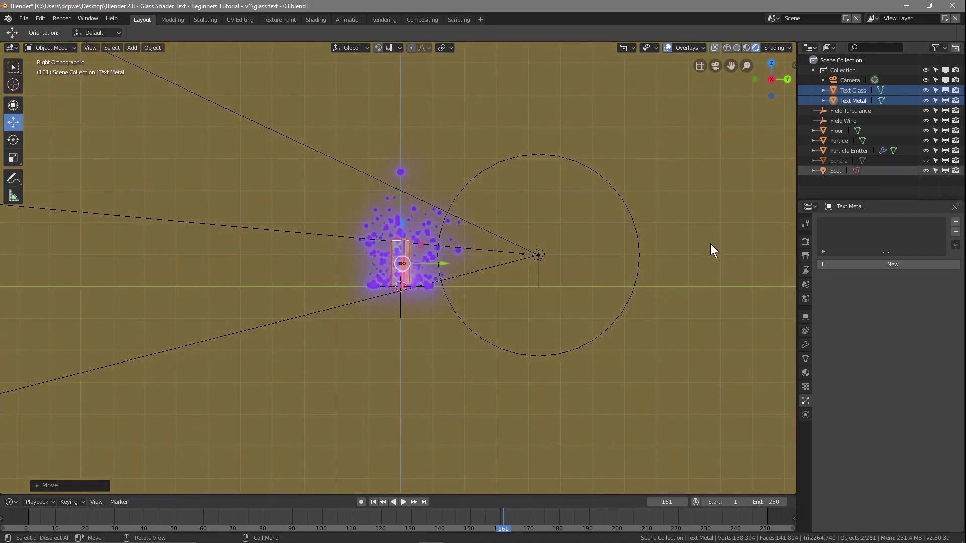
{"action": "scroll", "coordinate": [411, 297], "scroll_direction": "up", "scroll_amount": 10}
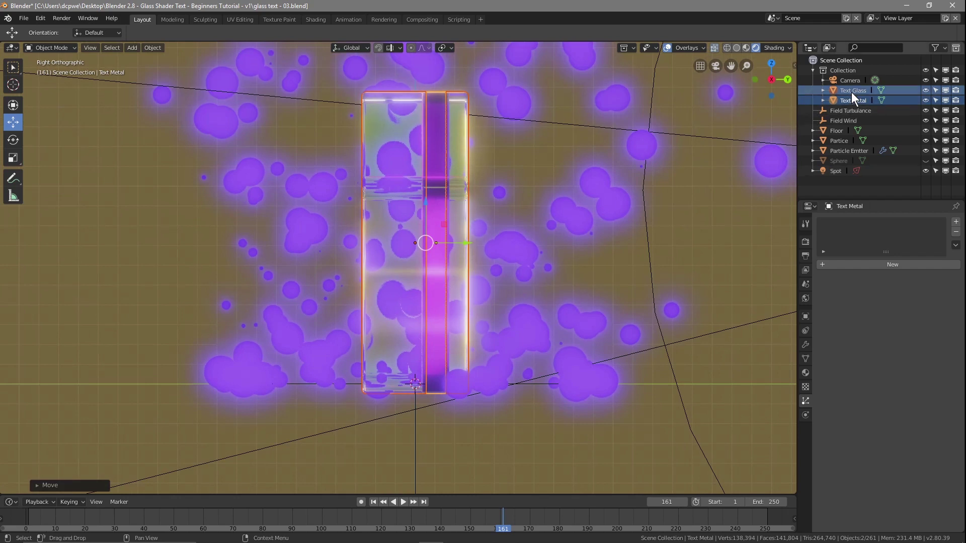
{"action": "left_click_drag", "start_coordinate": [425, 201], "coordinate": [429, 190]}
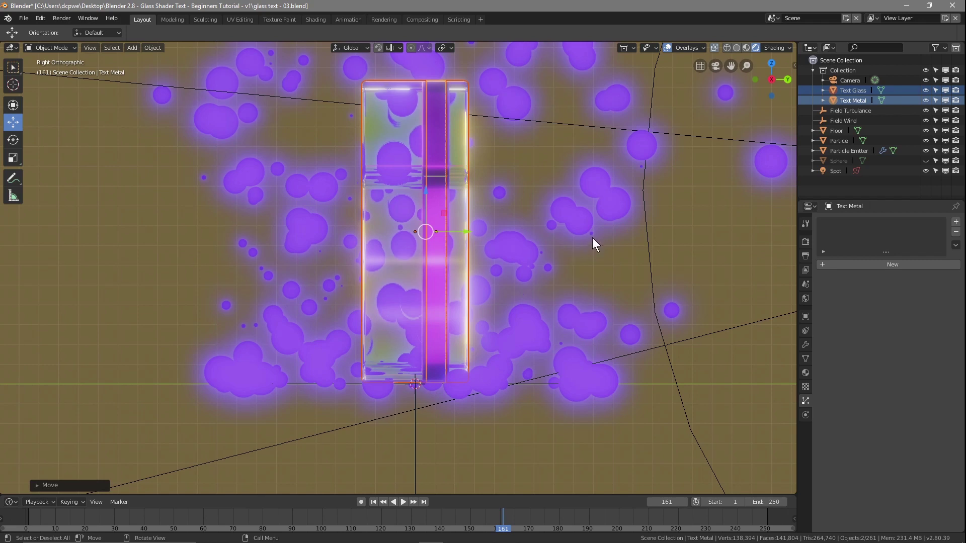
{"action": "left_click", "coordinate": [926, 160]}
{"action": "key", "text": "KP_0"}
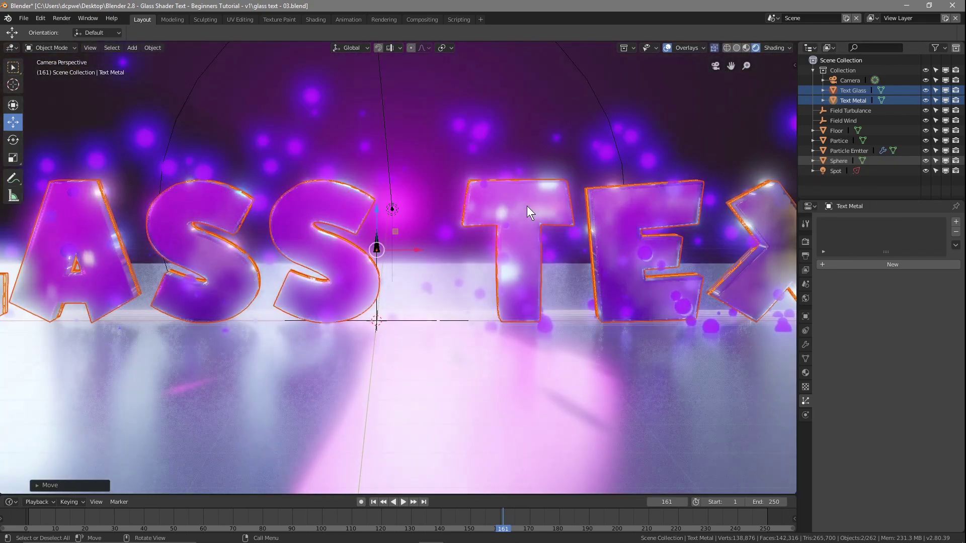
{"action": "key", "text": "Home"}
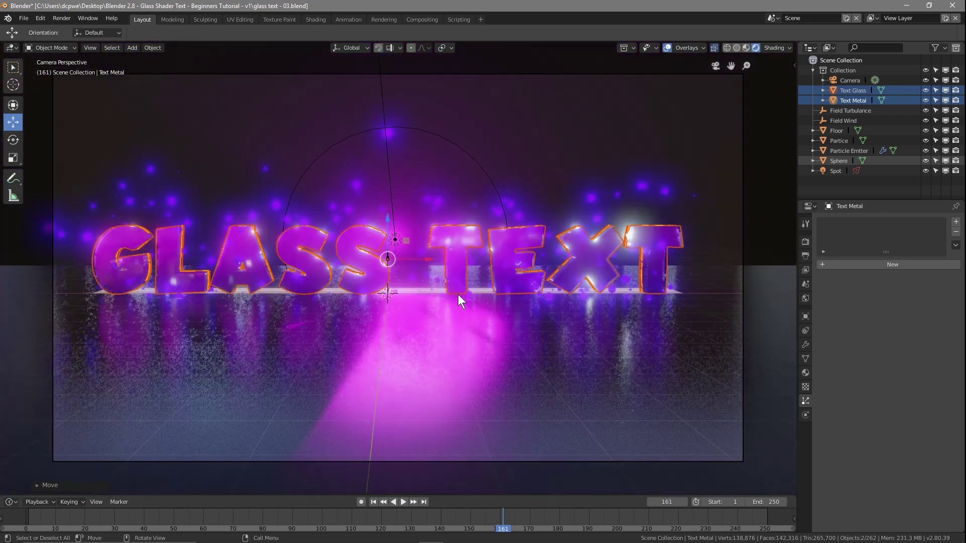
{"action": "scroll", "coordinate": [458, 294], "scroll_direction": "up", "scroll_amount": 2}
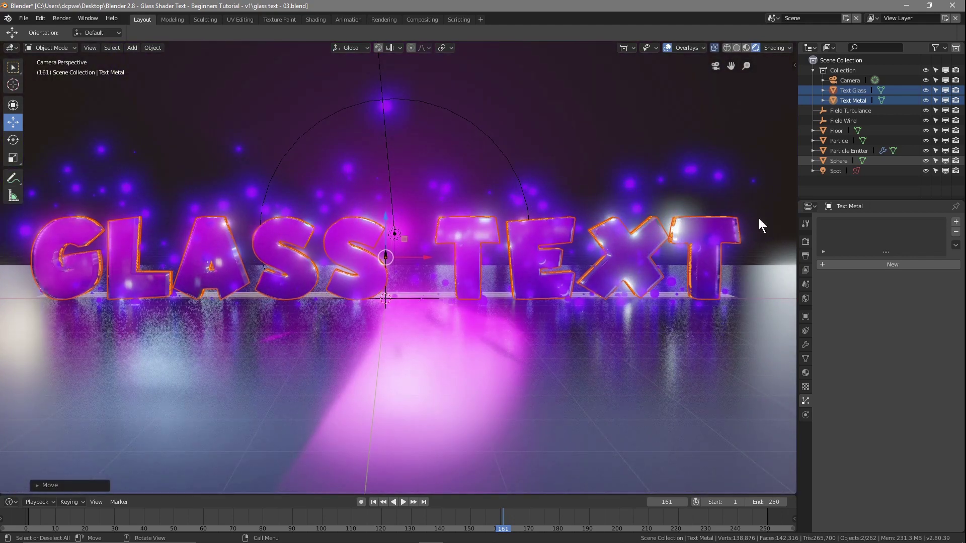
Raise the Particle Emtter plane slightly above the floor and save the file.
{"action": "left_click", "coordinate": [843, 151]}
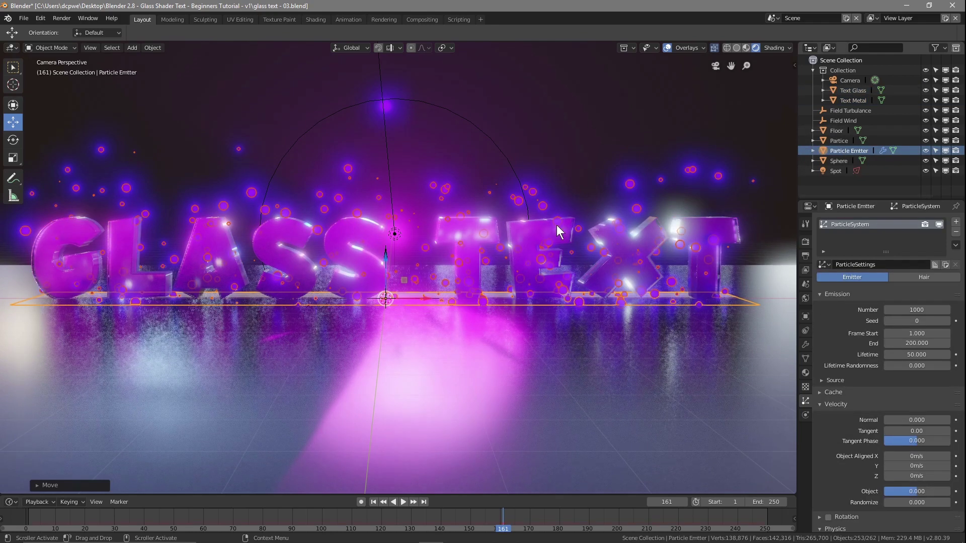
{"action": "left_click_drag", "start_coordinate": [385, 260], "coordinate": [386, 254]}
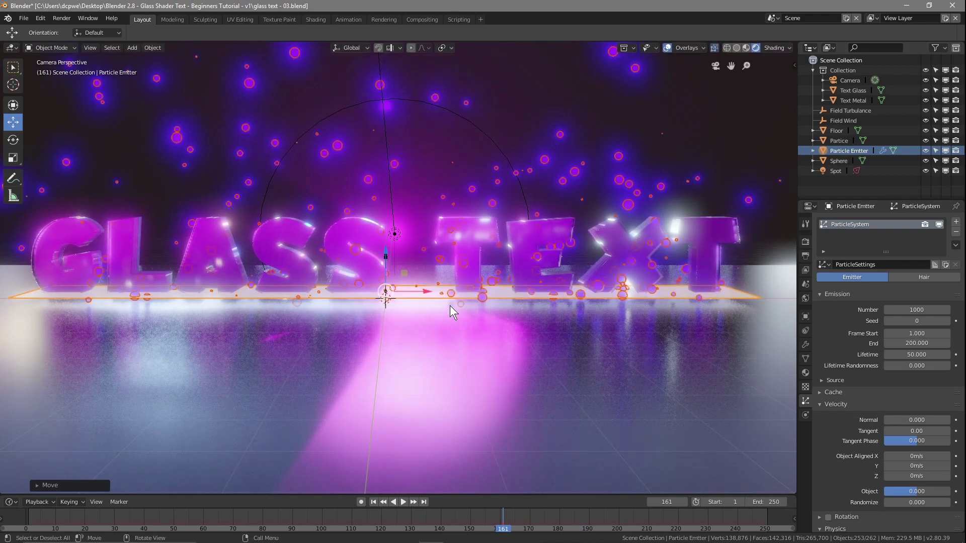
{"action": "key", "text": "ctrl+s"}
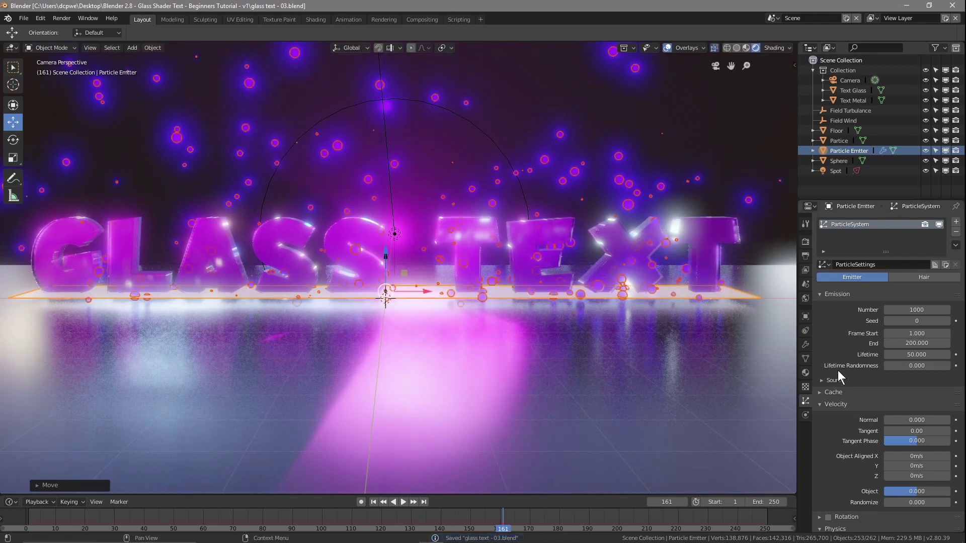
Turn off Show Emitter in the viewport display settings of the Particle Emtter's particle system.
{"action": "left_click", "coordinate": [860, 151]}
{"action": "scroll", "coordinate": [853, 411], "scroll_direction": "down", "scroll_amount": 15}
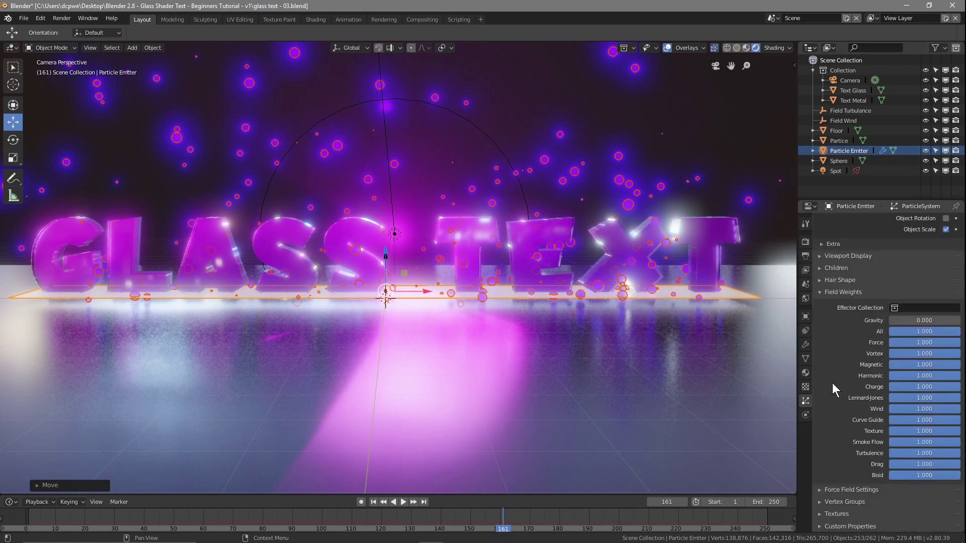
{"action": "scroll", "coordinate": [832, 503], "scroll_direction": "up", "scroll_amount": 2}
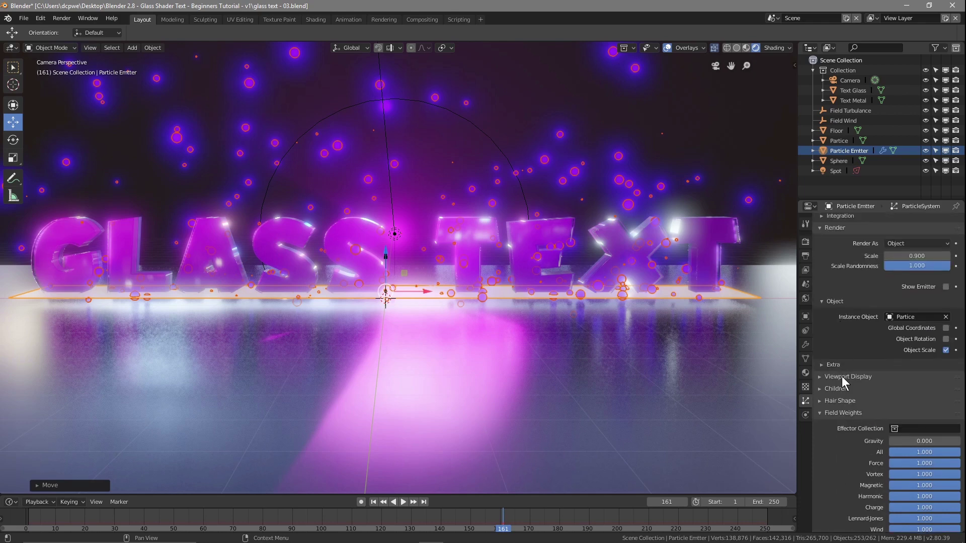
{"action": "scroll", "coordinate": [844, 292], "scroll_direction": "up", "scroll_amount": 2}
{"action": "left_click", "coordinate": [834, 269]}
{"action": "left_click", "coordinate": [839, 283]}
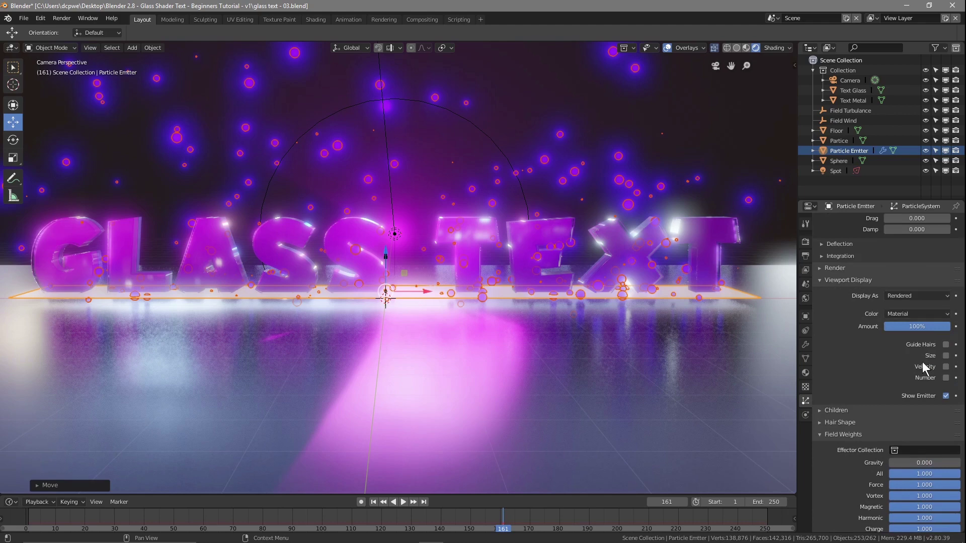
{"action": "left_click", "coordinate": [945, 396]}
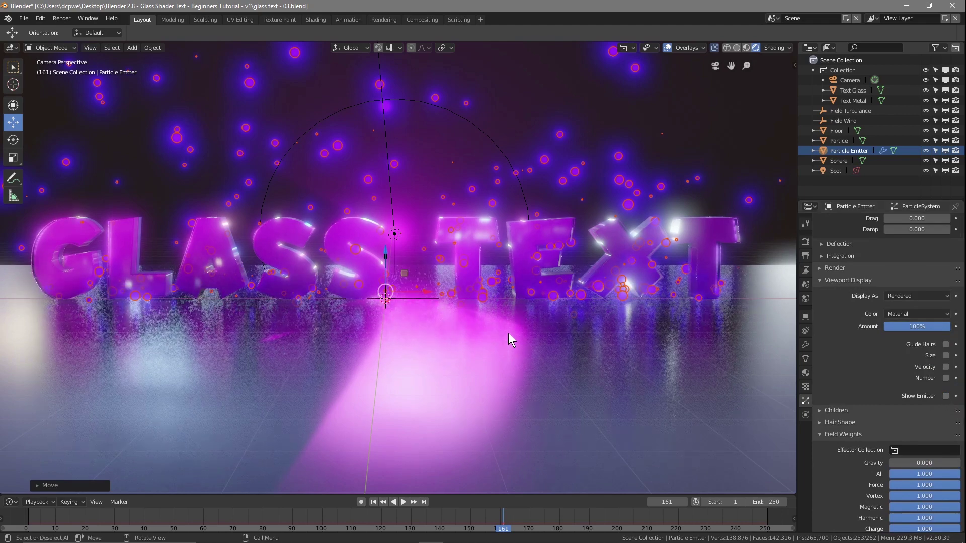
Preview the animation from the first frame with viewport overlays hidden, and return to frame 1 with overlays shown.
{"action": "left_click", "coordinate": [668, 47]}
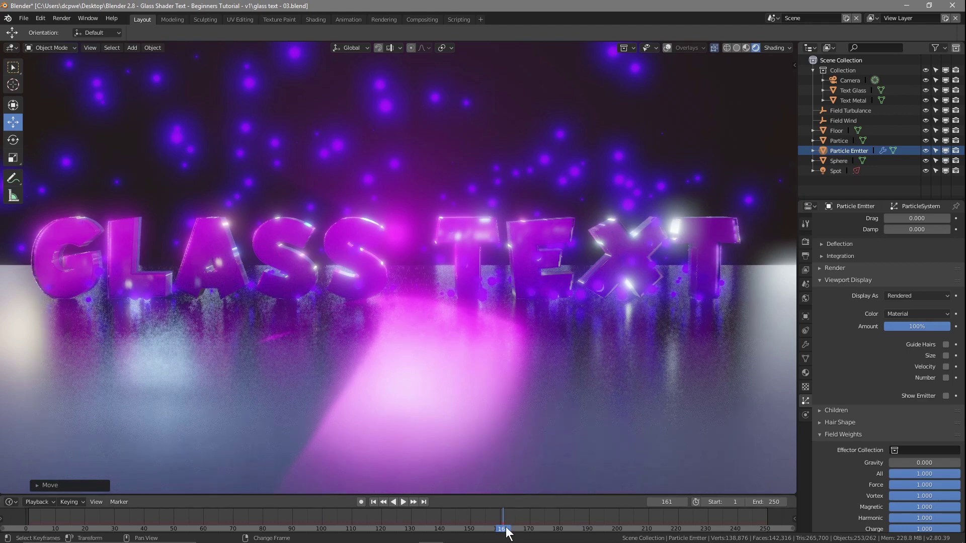
{"action": "left_click", "coordinate": [372, 501]}
{"action": "left_click", "coordinate": [399, 502]}
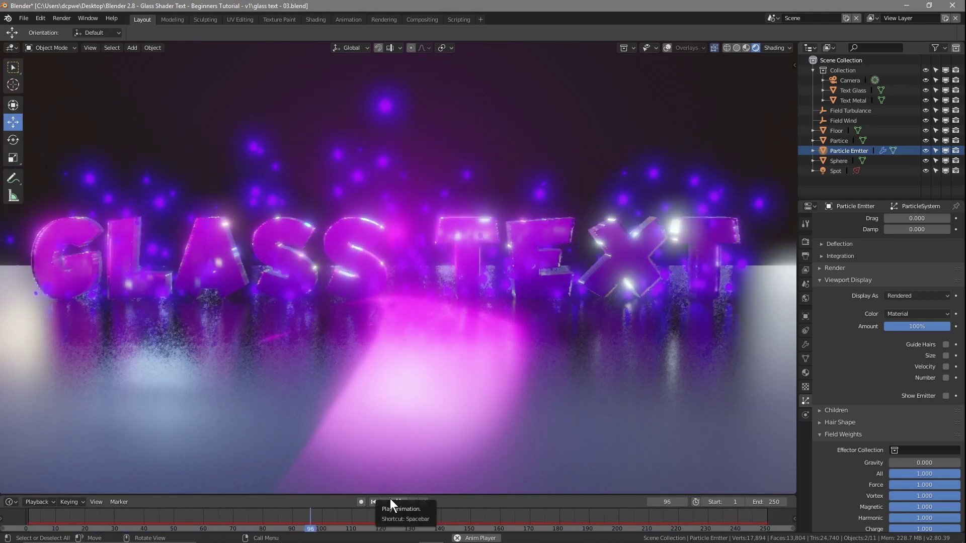
{"action": "left_click", "coordinate": [391, 501]}
{"action": "left_click", "coordinate": [373, 502]}
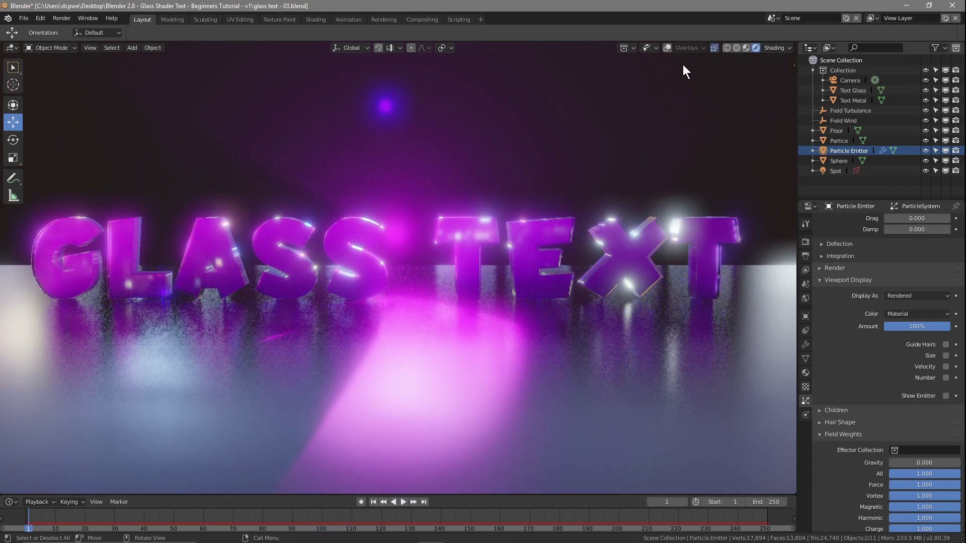
{"action": "left_click", "coordinate": [667, 46]}
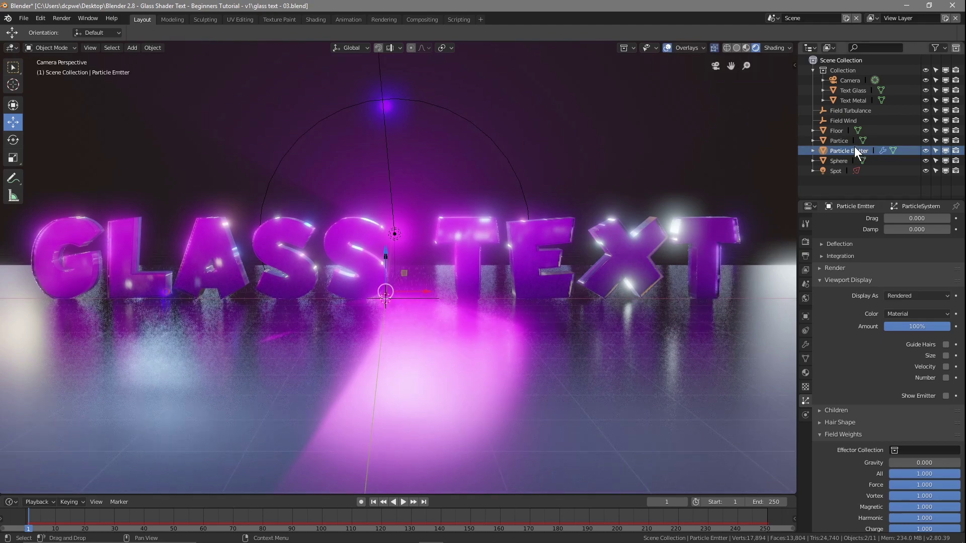
Move the Partice source object straight up until it lies outside the camera frame.
{"action": "left_click", "coordinate": [839, 141]}
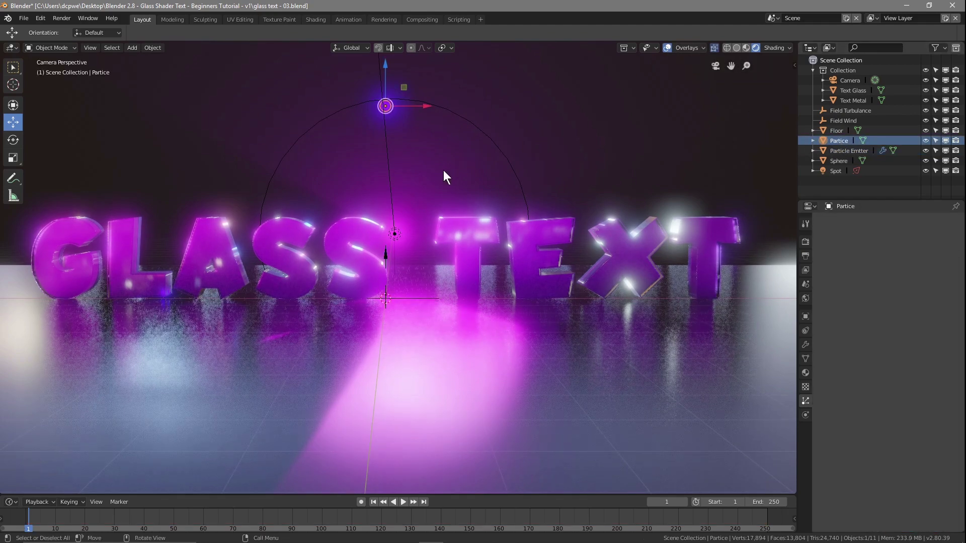
{"action": "scroll", "coordinate": [443, 174], "scroll_direction": "down", "scroll_amount": 5}
{"action": "key", "text": "g"}
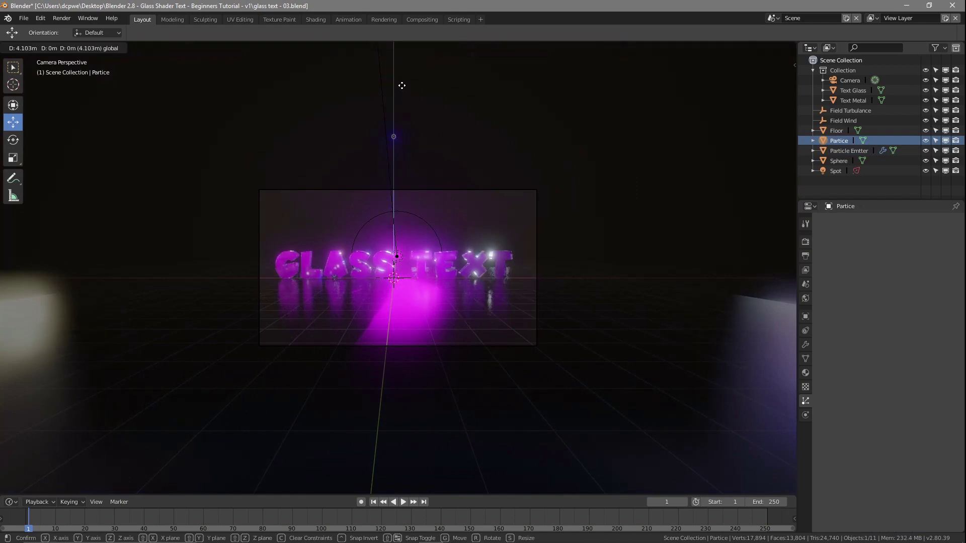
{"action": "left_click", "coordinate": [401, 117]}
{"action": "scroll", "coordinate": [413, 270], "scroll_direction": "up", "scroll_amount": 5}
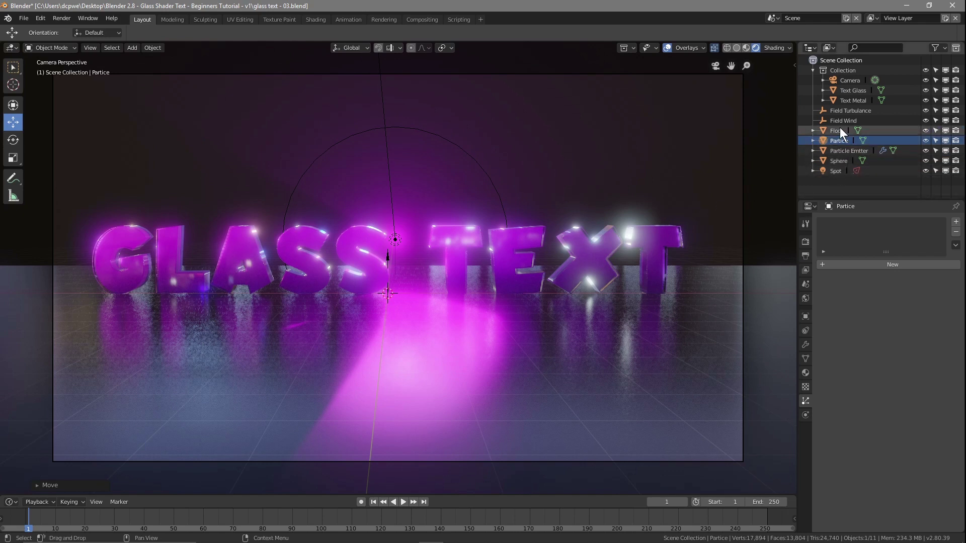
Move the Spot light along X to about -9.72 m, beyond the first letter, and keyframe its location at frame 1 with auto keying on.
{"action": "left_click", "coordinate": [837, 171]}
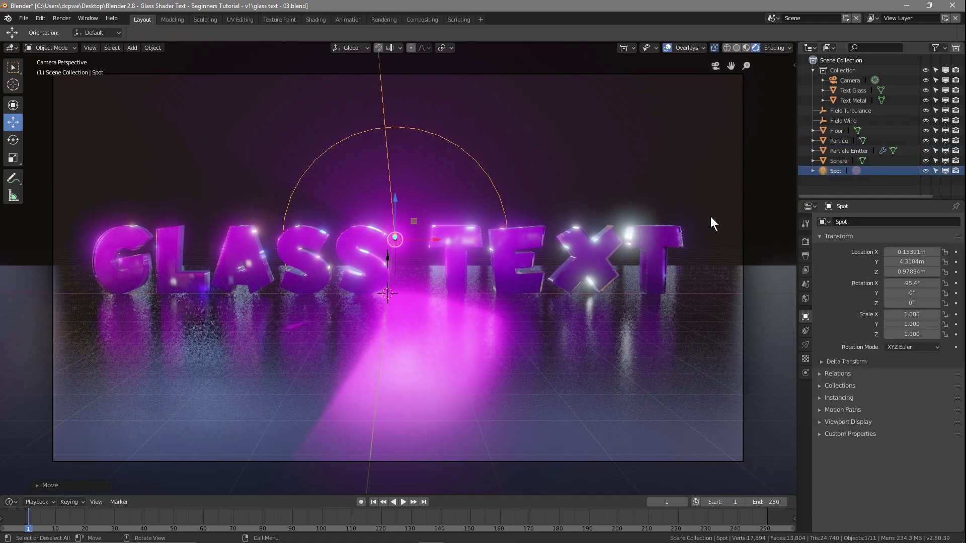
{"action": "key", "text": "g"}
{"action": "key", "text": "x"}
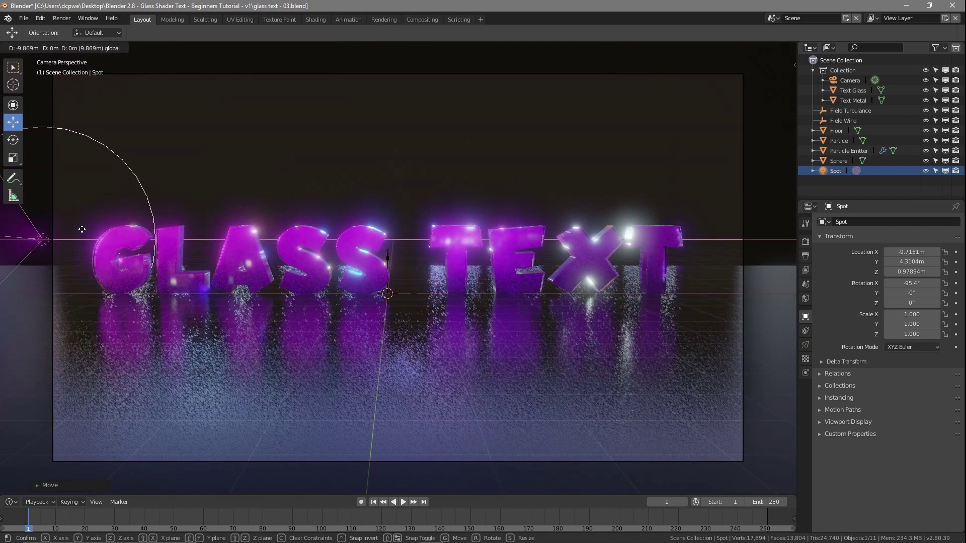
{"action": "left_click", "coordinate": [82, 229]}
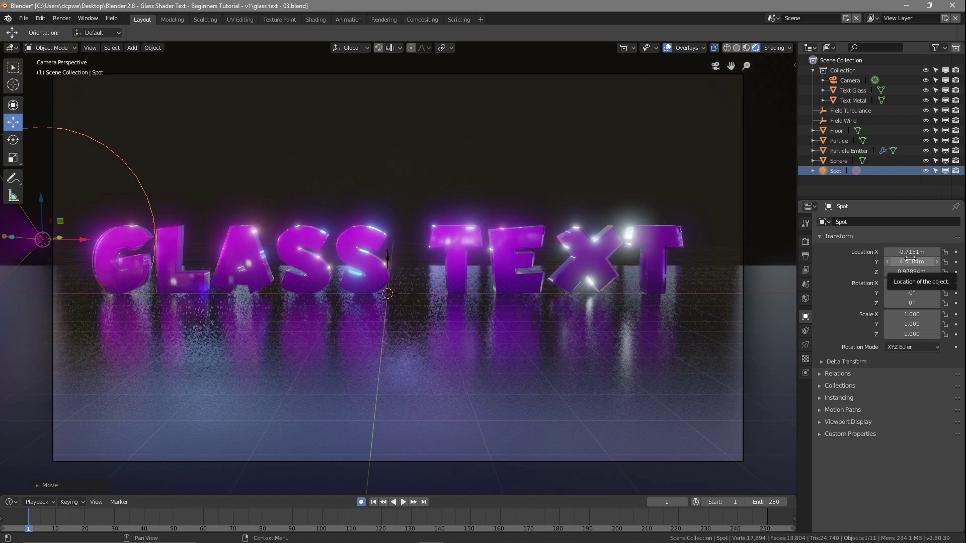
{"action": "key", "text": "i"}
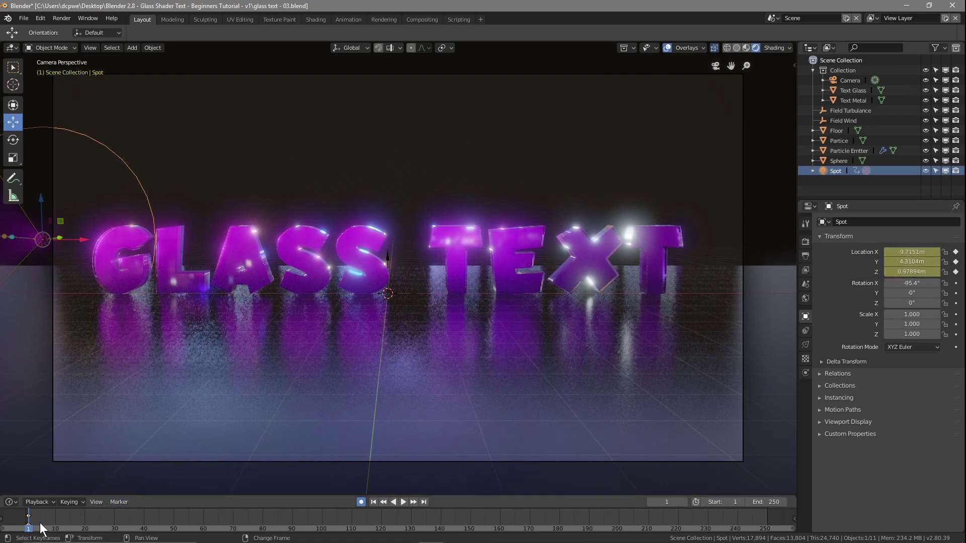
Auto-keyframe the Spot light at frame 240 with X location about 10.43 m, past the last letter, and turn auto keying off.
{"action": "left_click_drag", "start_coordinate": [29, 529], "coordinate": [738, 510]}
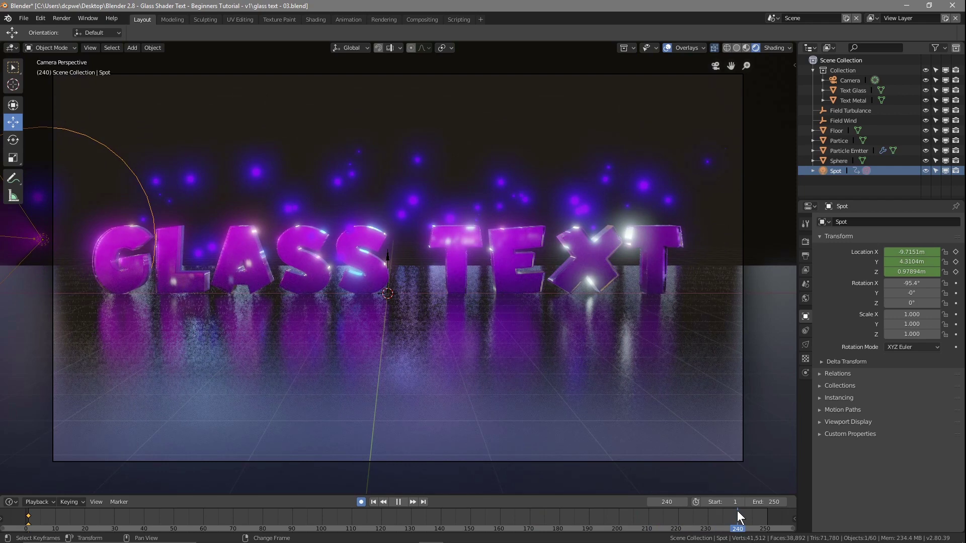
{"action": "left_click_drag", "start_coordinate": [737, 511], "coordinate": [738, 511]}
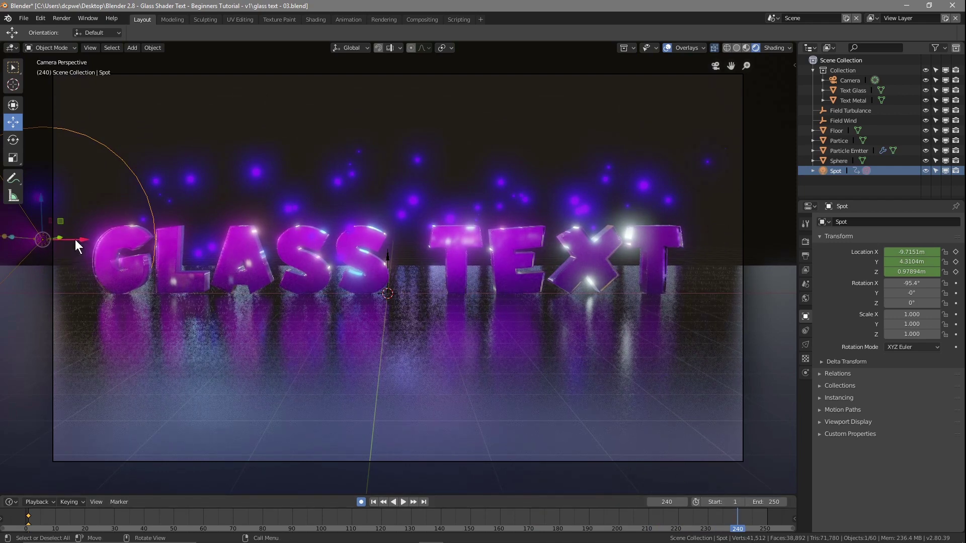
{"action": "left_click_drag", "start_coordinate": [74, 239], "coordinate": [795, 285]}
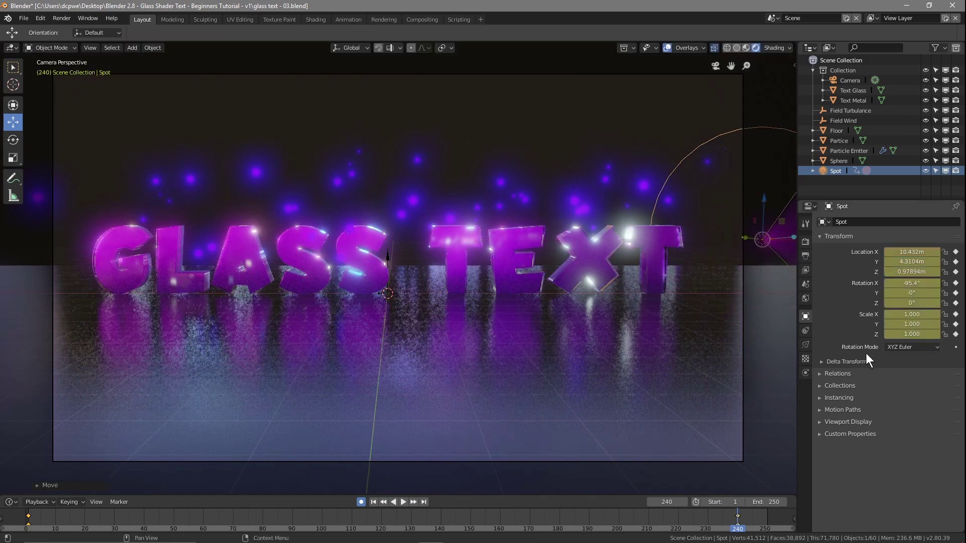
{"action": "left_click", "coordinate": [361, 502]}
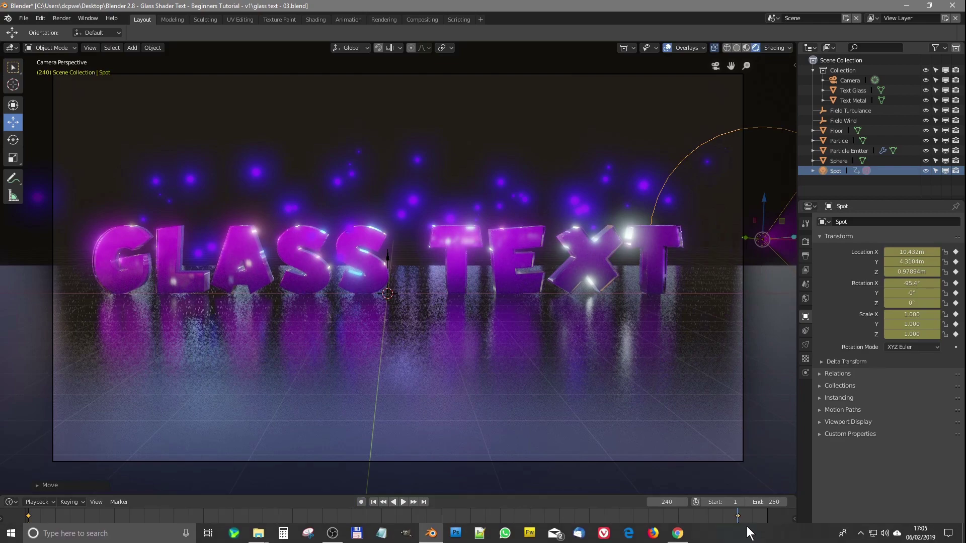
Scrub the timeline to check the Spot light's sweep behind the text, and stop at frame 40.
{"action": "left_click_drag", "start_coordinate": [738, 529], "coordinate": [70, 518]}
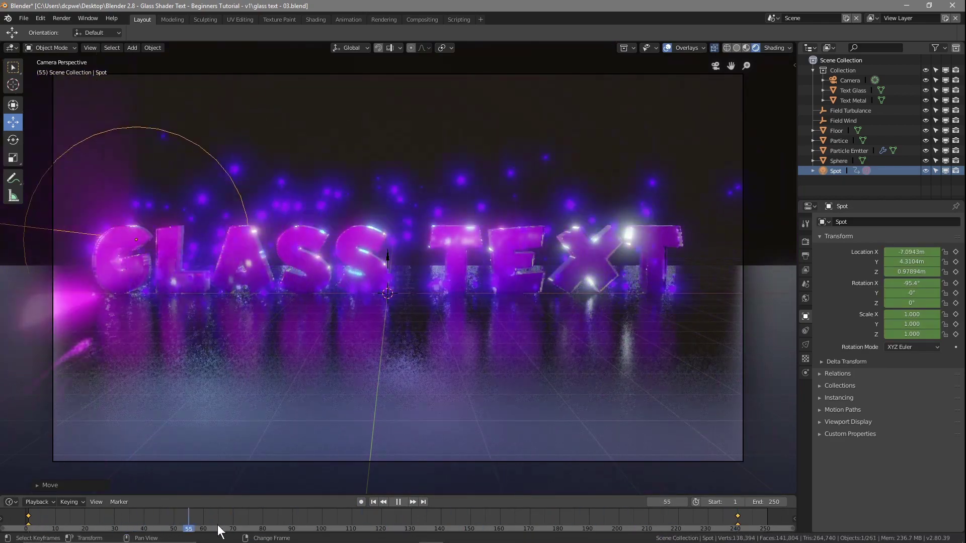
{"action": "left_click_drag", "start_coordinate": [274, 521], "coordinate": [149, 514]}
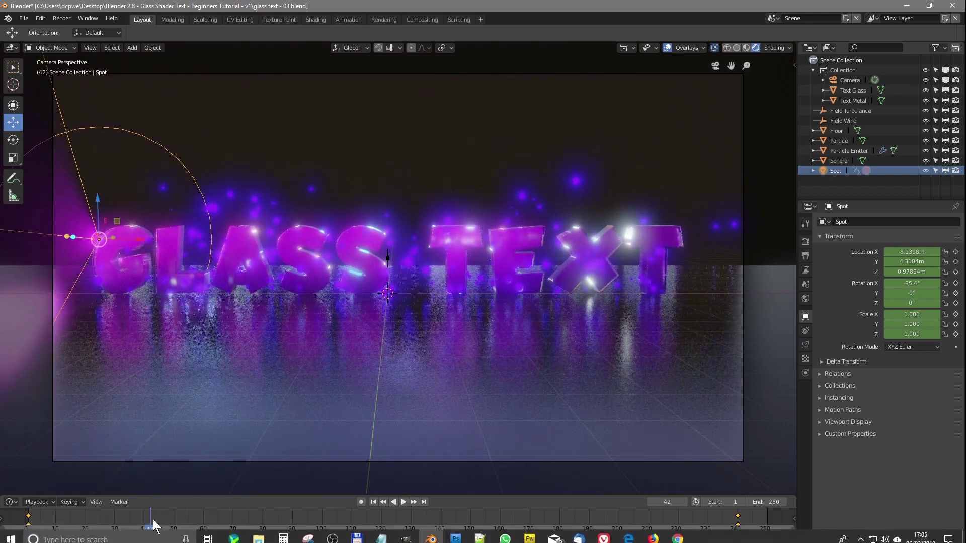
{"action": "key", "text": "space"}
{"action": "left_click_drag", "start_coordinate": [149, 529], "coordinate": [144, 529]}
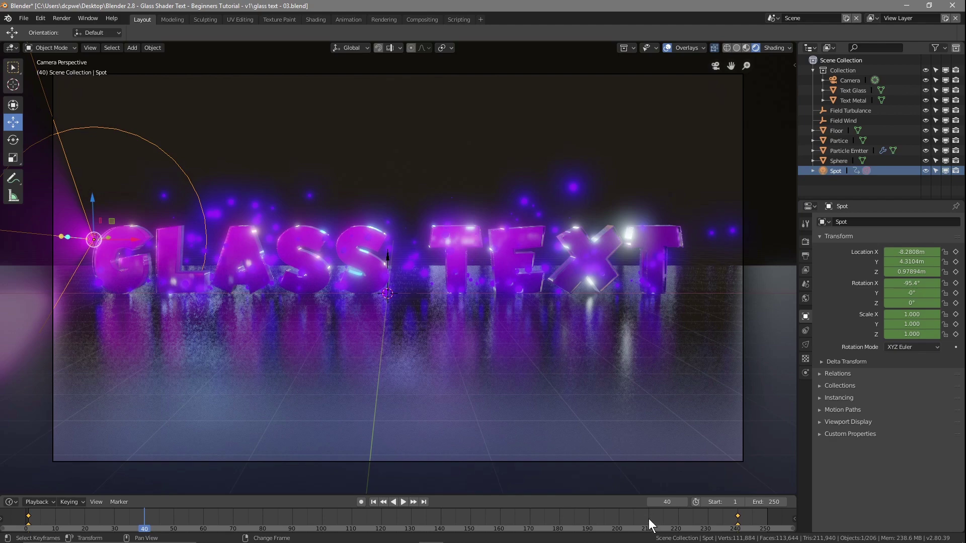
Set the emission Frame Start of the Particle Emtter's particle system to 40.
{"action": "left_click", "coordinate": [846, 150]}
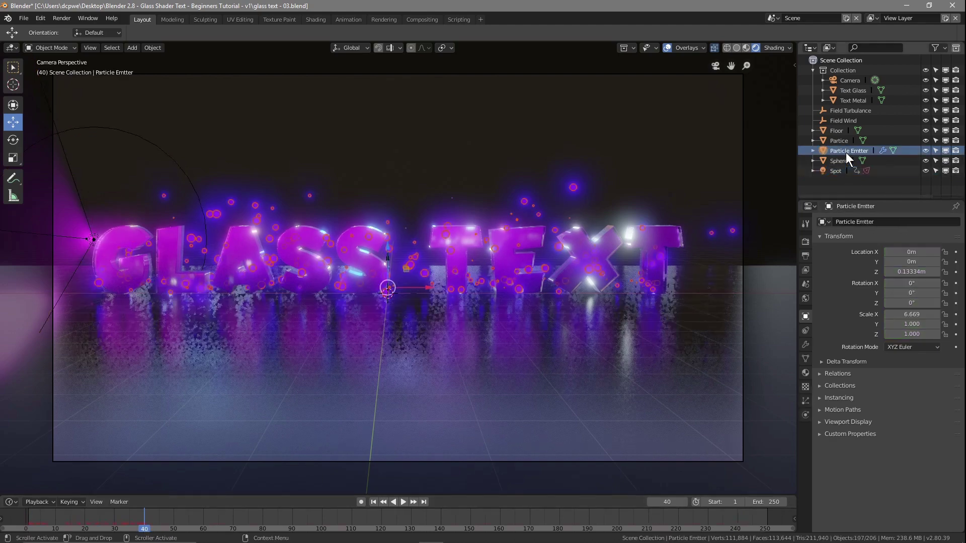
{"action": "left_click", "coordinate": [803, 398]}
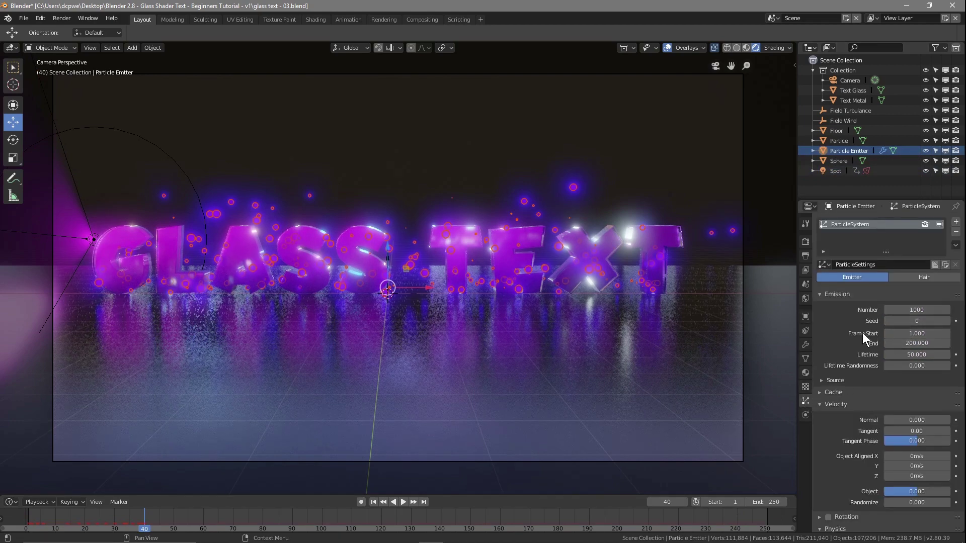
{"action": "left_click", "coordinate": [916, 334]}
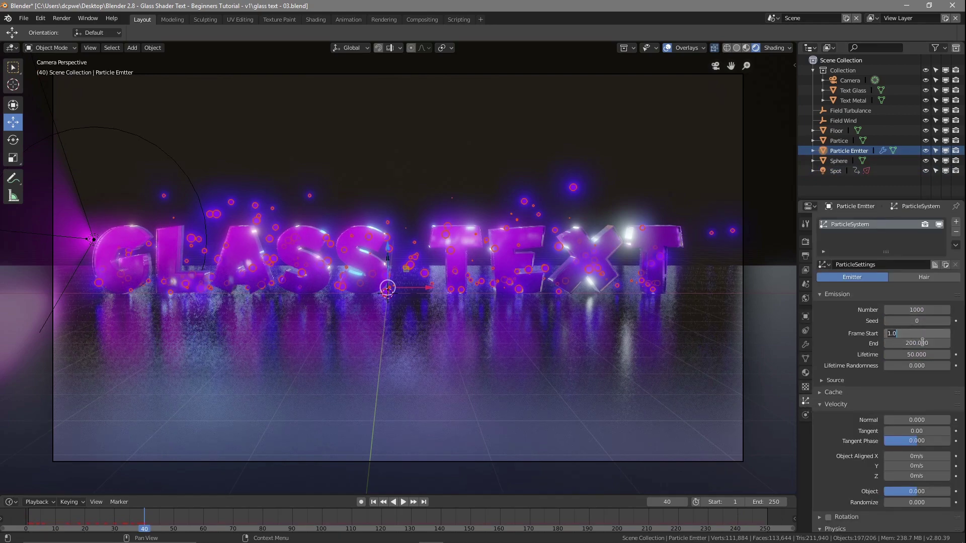
{"action": "type", "text": "40"}
{"action": "key", "text": "Return"}
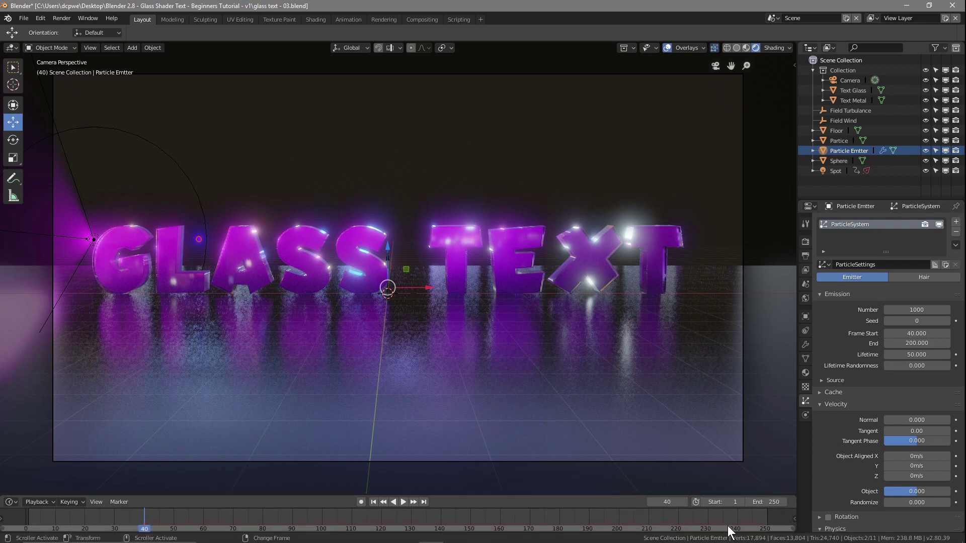
Check the scene's end frame, subtract 50 from 250 in the Windows Calculator, and close the calculator.
{"action": "left_click", "coordinate": [769, 501]}
{"action": "key", "text": "Return"}
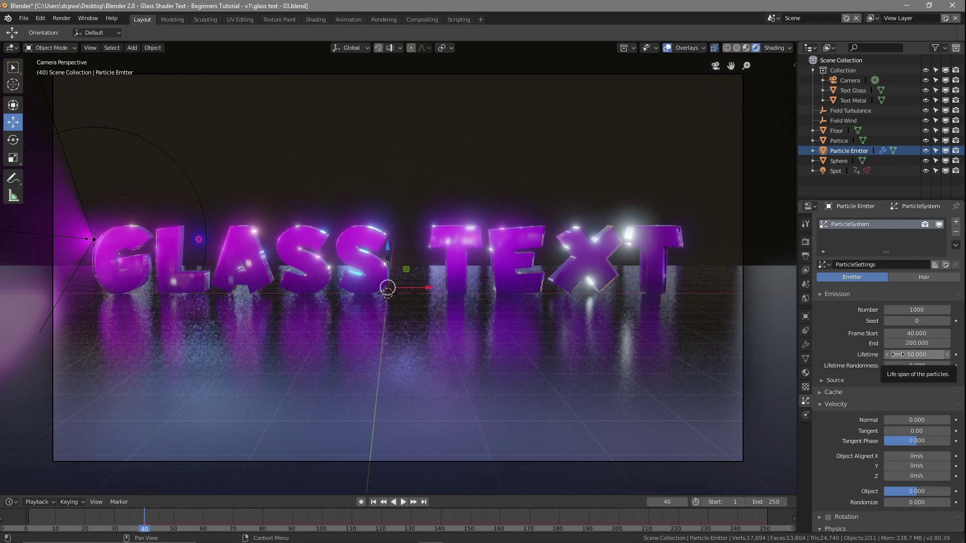
{"action": "key", "text": "super"}
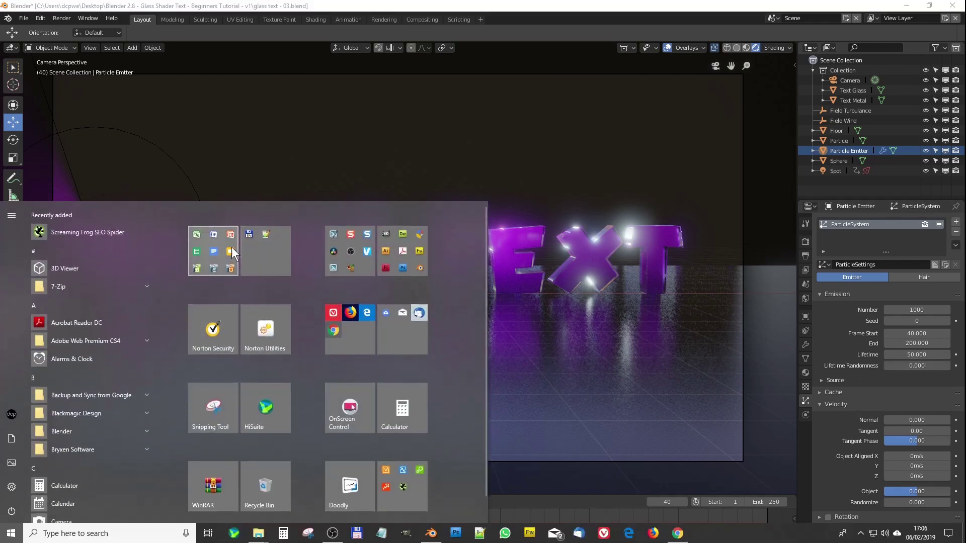
{"action": "left_click", "coordinate": [415, 418]}
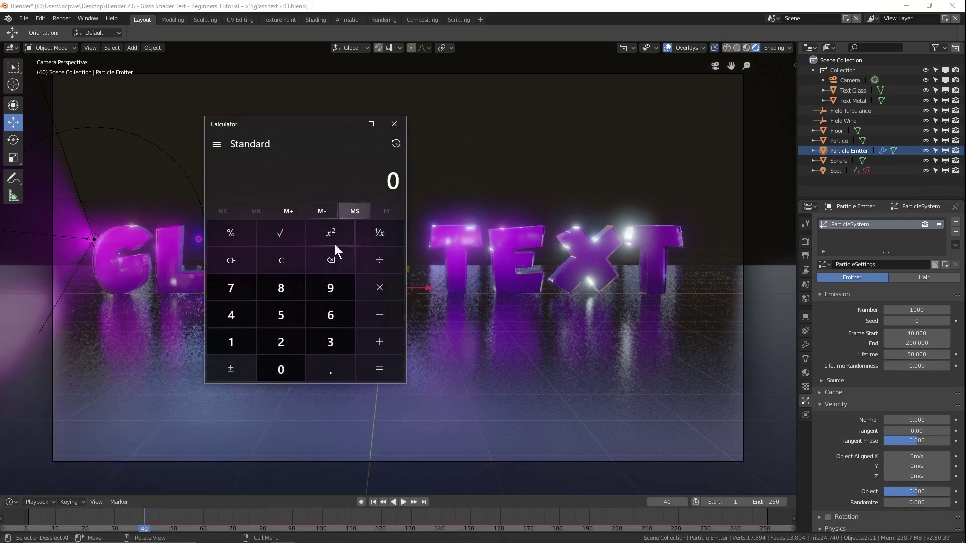
{"action": "left_click", "coordinate": [280, 342]}
{"action": "left_click", "coordinate": [272, 314]}
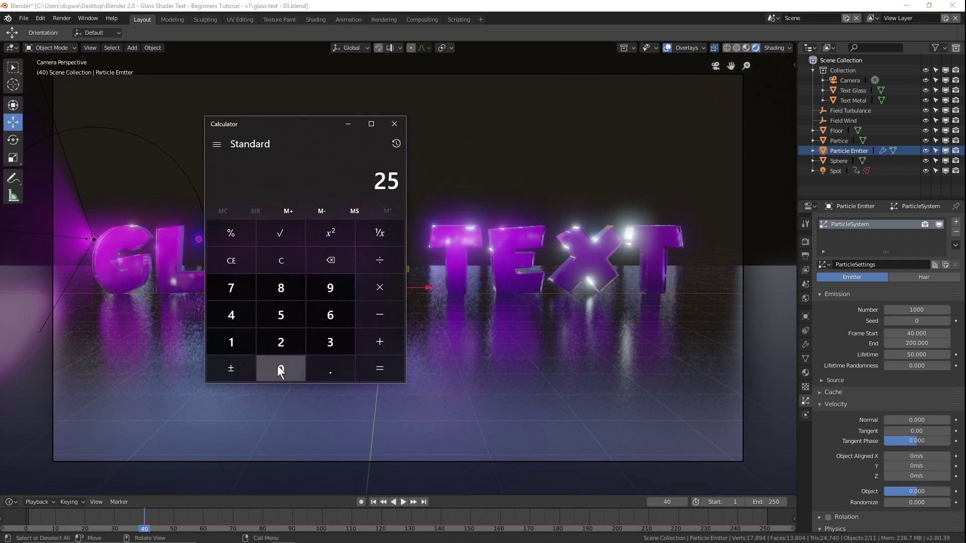
{"action": "left_click", "coordinate": [278, 367]}
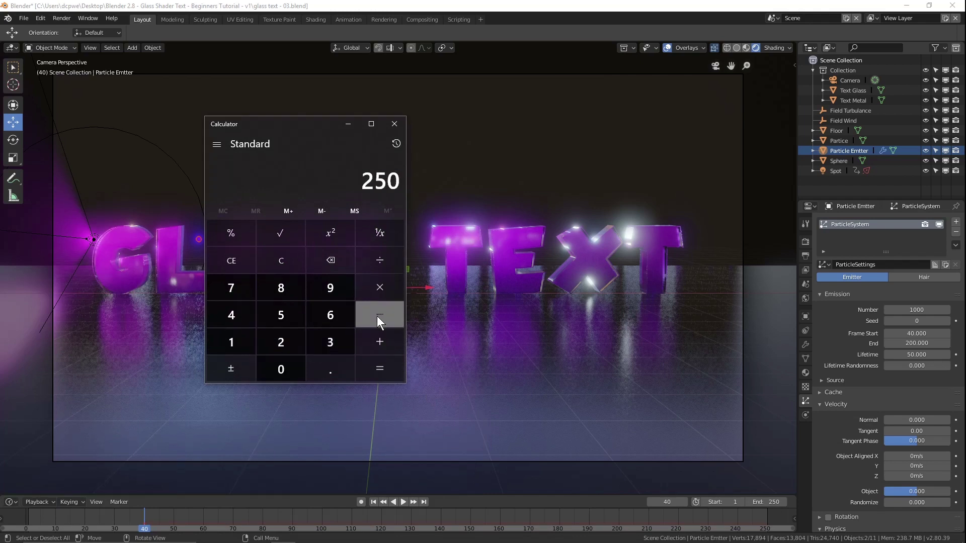
{"action": "left_click", "coordinate": [376, 313]}
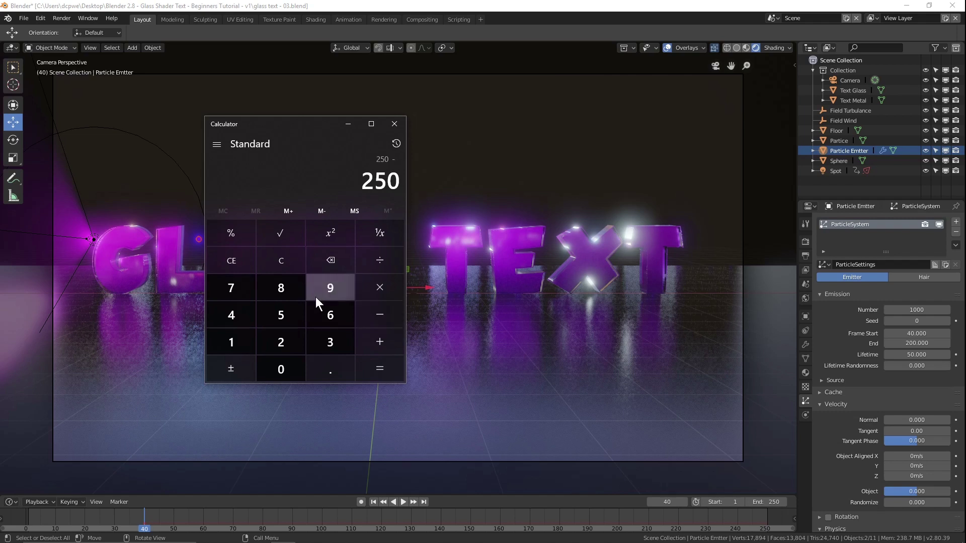
{"action": "left_click", "coordinate": [283, 315]}
{"action": "left_click", "coordinate": [282, 368]}
{"action": "left_click", "coordinate": [383, 367]}
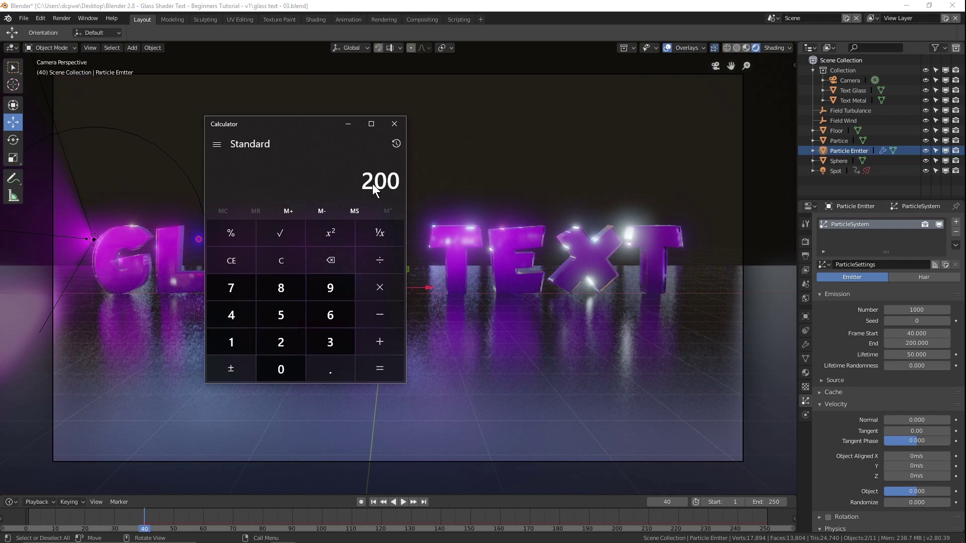
{"action": "left_click", "coordinate": [394, 123]}
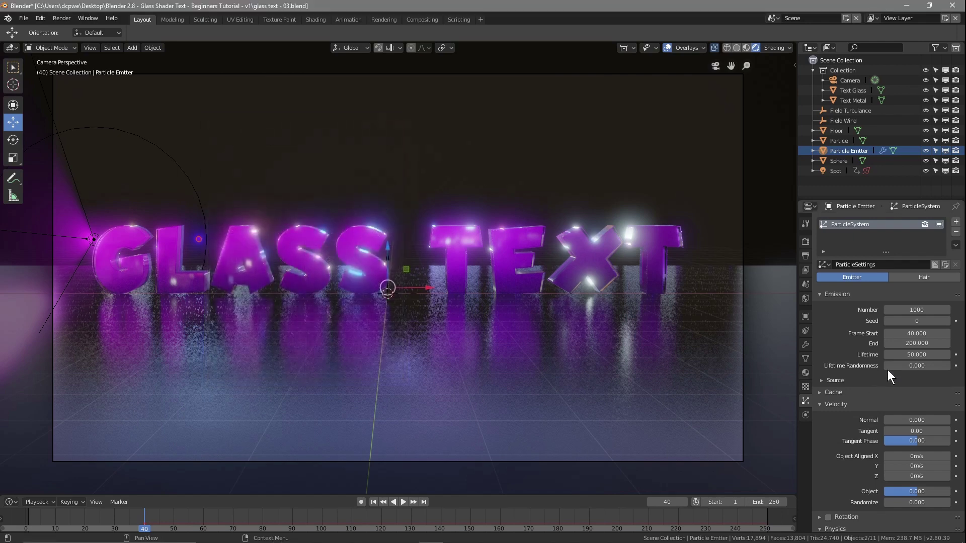
Set the emission End frame of the Particle Emtter's particle system to 170.
{"action": "left_click", "coordinate": [903, 343]}
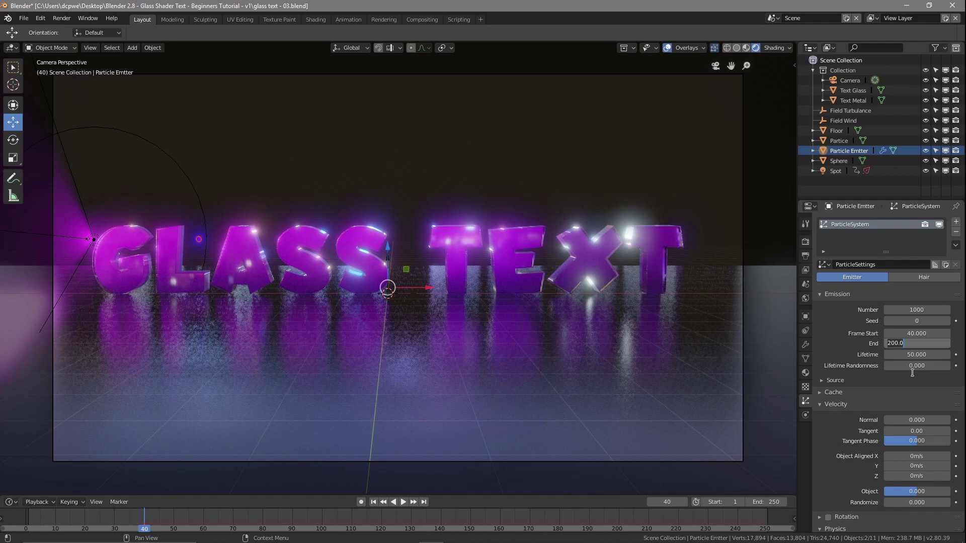
{"action": "type", "text": "170"}
{"action": "key", "text": "Return"}
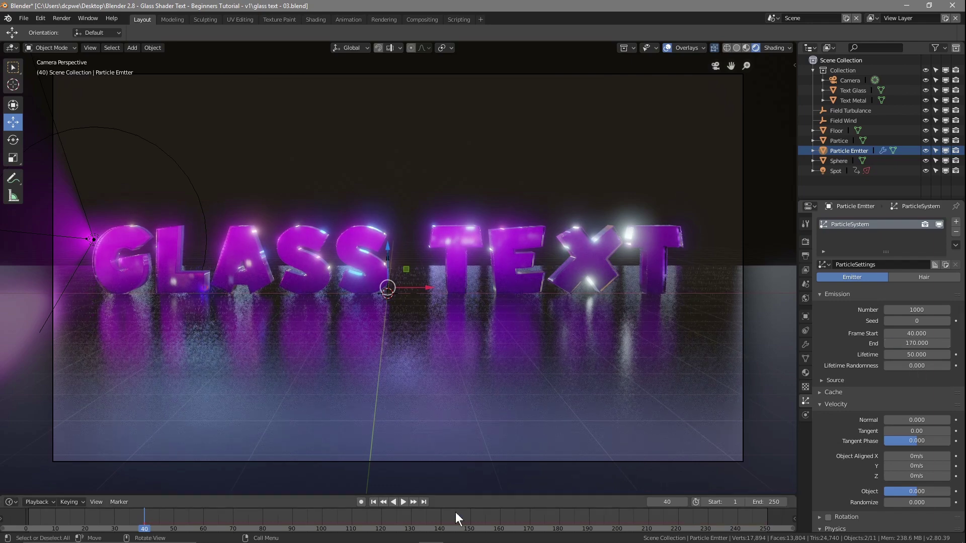
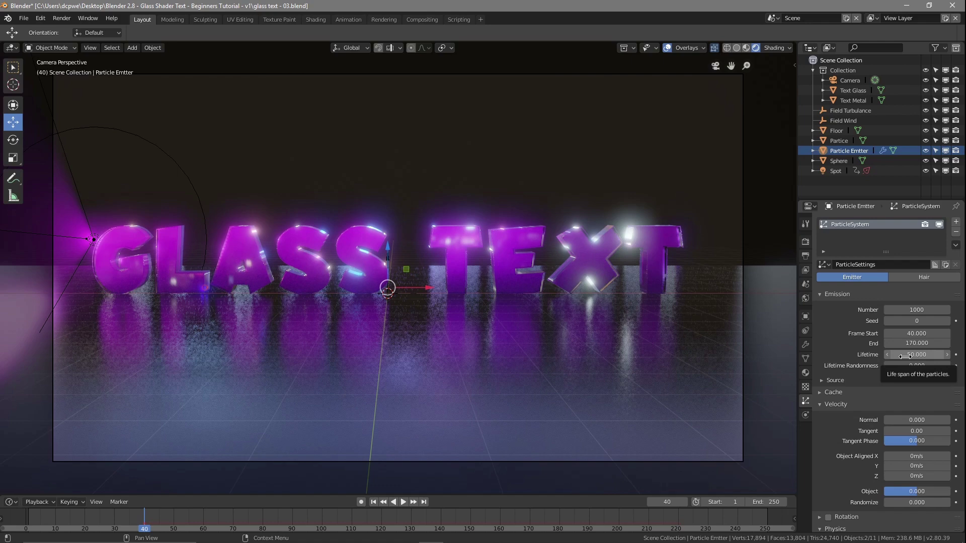
Play the animation through from the first frame, return to frame 1 and save the file.
{"action": "left_click", "coordinate": [374, 502]}
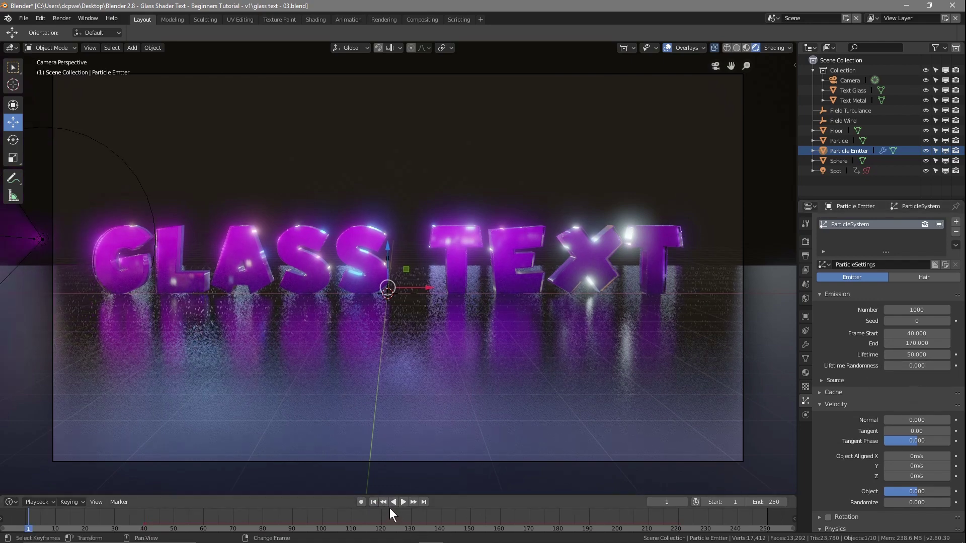
{"action": "left_click", "coordinate": [404, 501]}
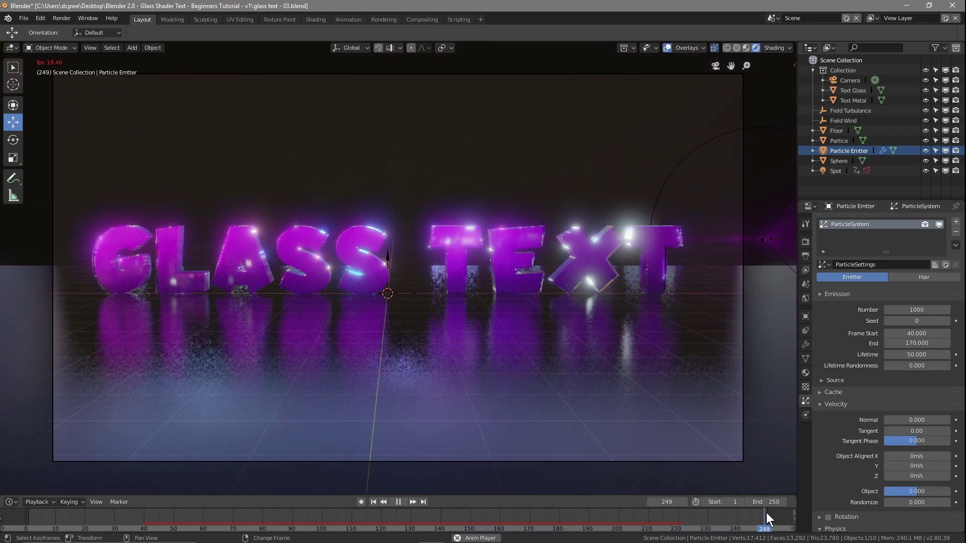
{"action": "left_click", "coordinate": [397, 502]}
{"action": "left_click", "coordinate": [372, 502]}
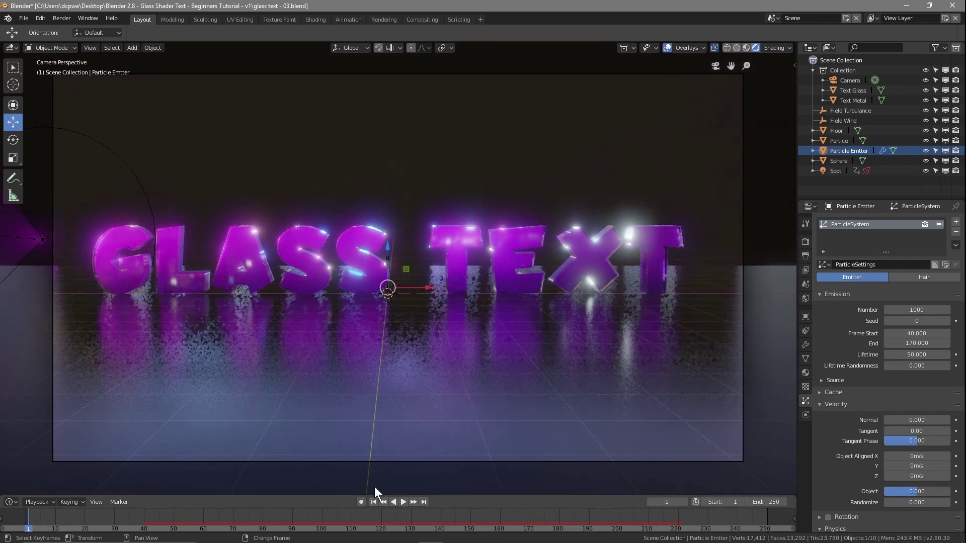
{"action": "left_click", "coordinate": [24, 19]}
{"action": "left_click", "coordinate": [44, 92]}
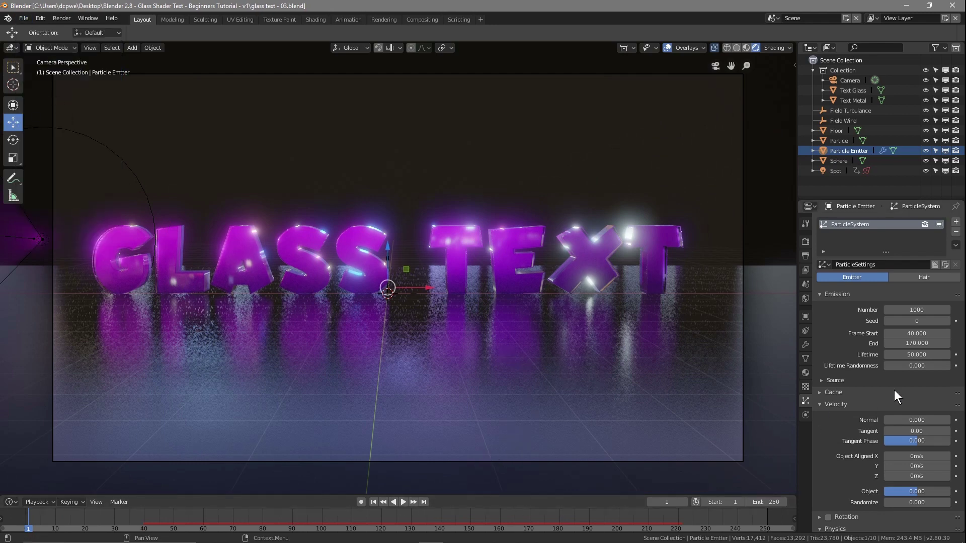
Keyframe the render Scale of the Particle Emtter's particle system at 0.900 on frame 40.
{"action": "left_click", "coordinate": [143, 520]}
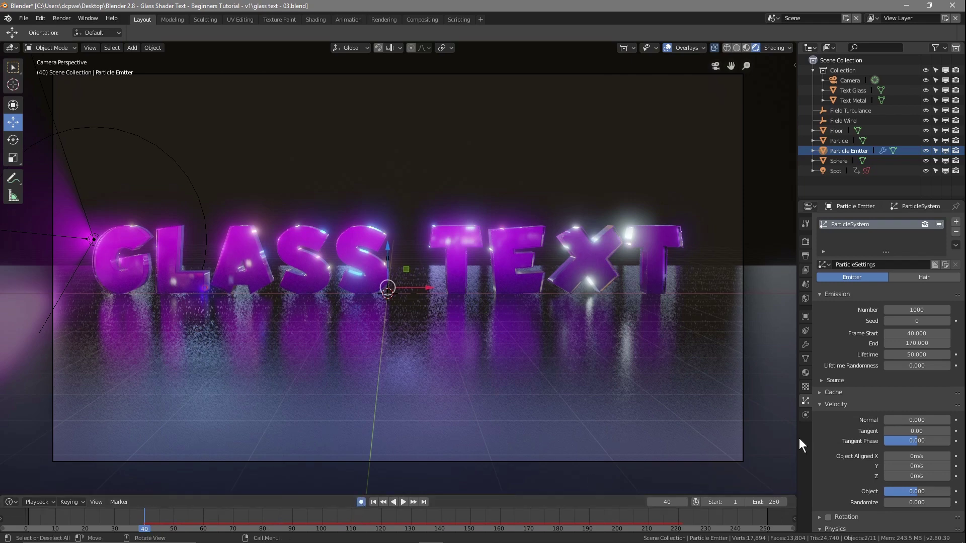
{"action": "scroll", "coordinate": [882, 403], "scroll_direction": "down", "scroll_amount": 10}
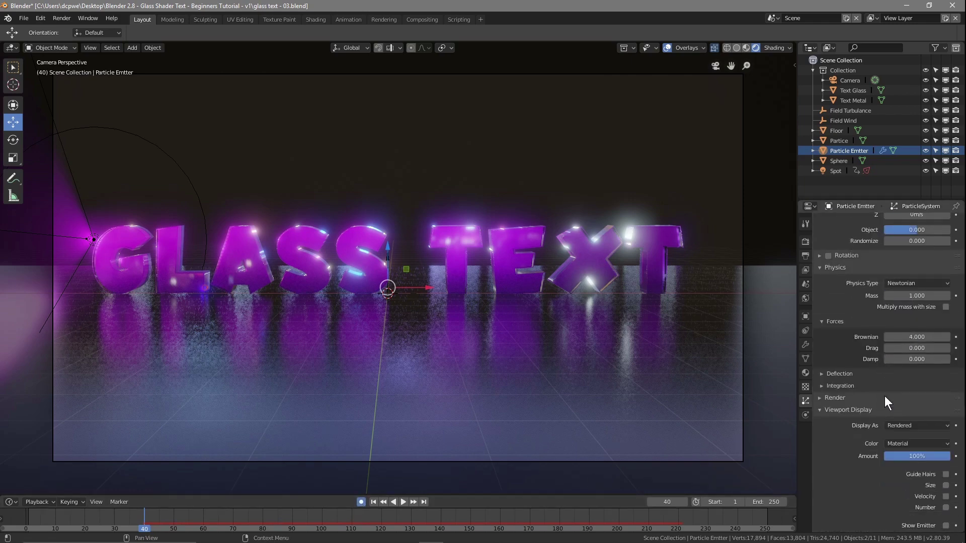
{"action": "scroll", "coordinate": [894, 349], "scroll_direction": "down", "scroll_amount": 5}
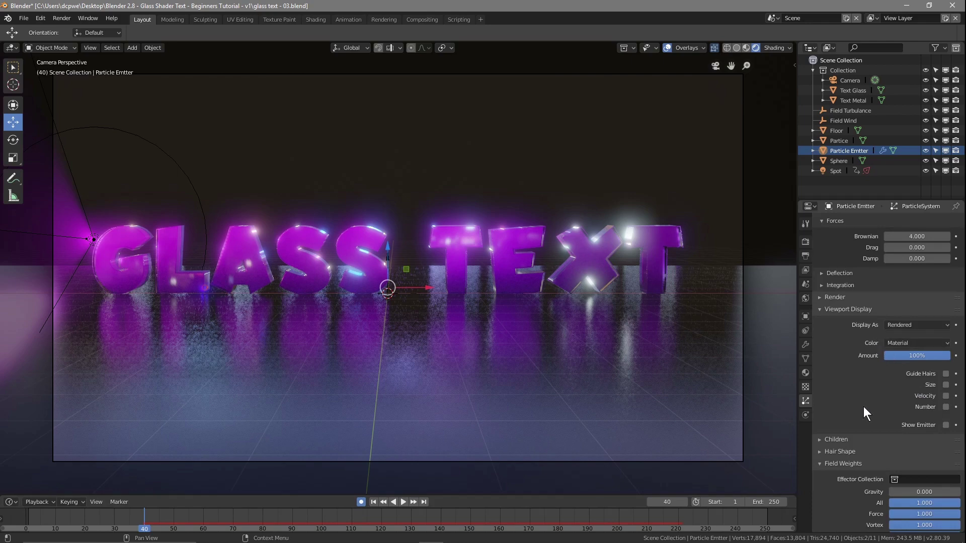
{"action": "scroll", "coordinate": [862, 405], "scroll_direction": "down", "scroll_amount": 5}
{"action": "scroll", "coordinate": [853, 375], "scroll_direction": "up", "scroll_amount": 7}
{"action": "scroll", "coordinate": [854, 374], "scroll_direction": "up", "scroll_amount": 3}
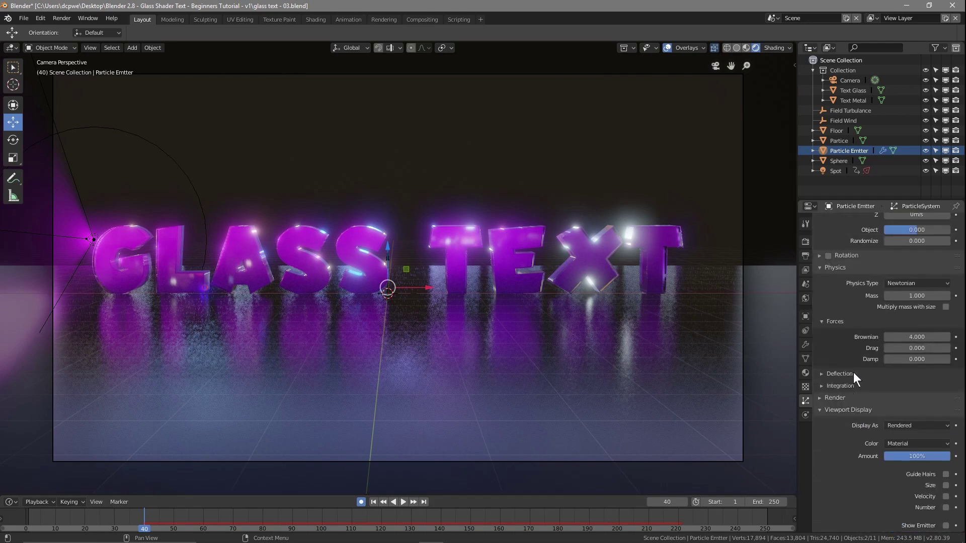
{"action": "left_click", "coordinate": [835, 398]}
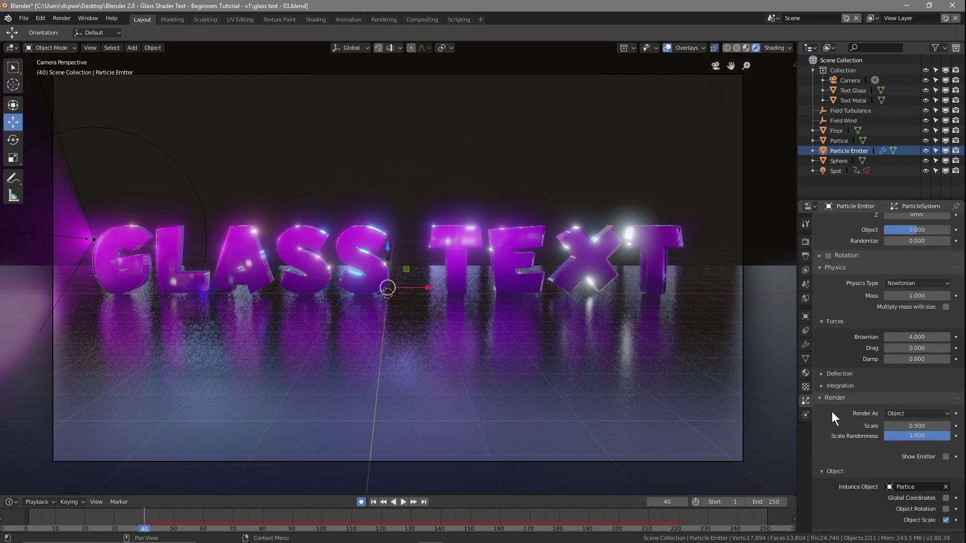
{"action": "scroll", "coordinate": [922, 417], "scroll_direction": "down", "scroll_amount": 3}
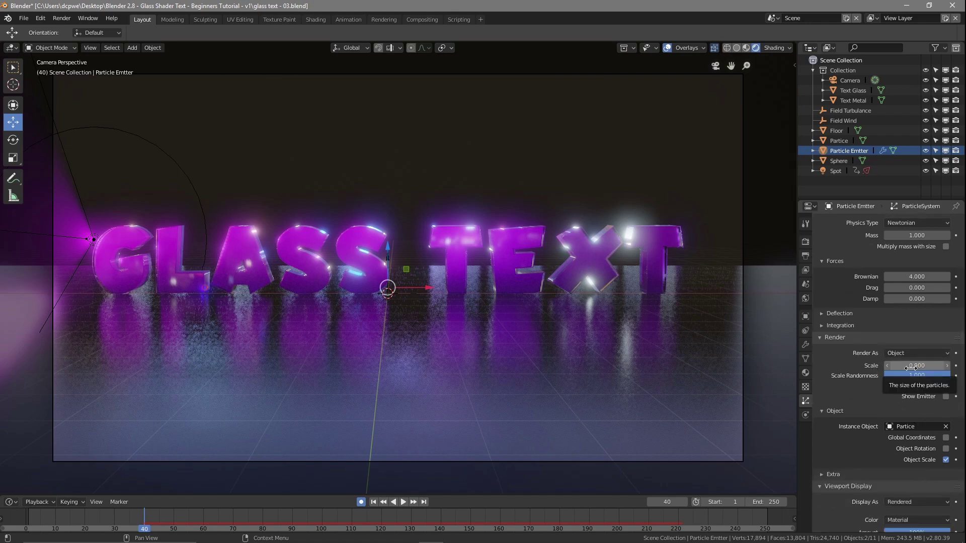
{"action": "key", "text": "i"}
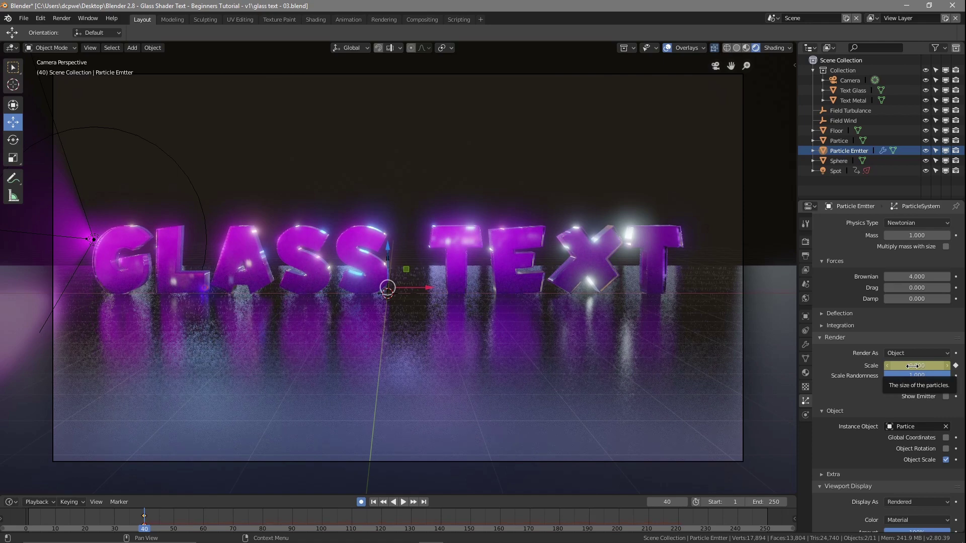
Play ahead until the particles are gone, then keyframe the particle render Scale at 0.001 on frame 221.
{"action": "key", "text": "space"}
{"action": "key", "text": "space"}
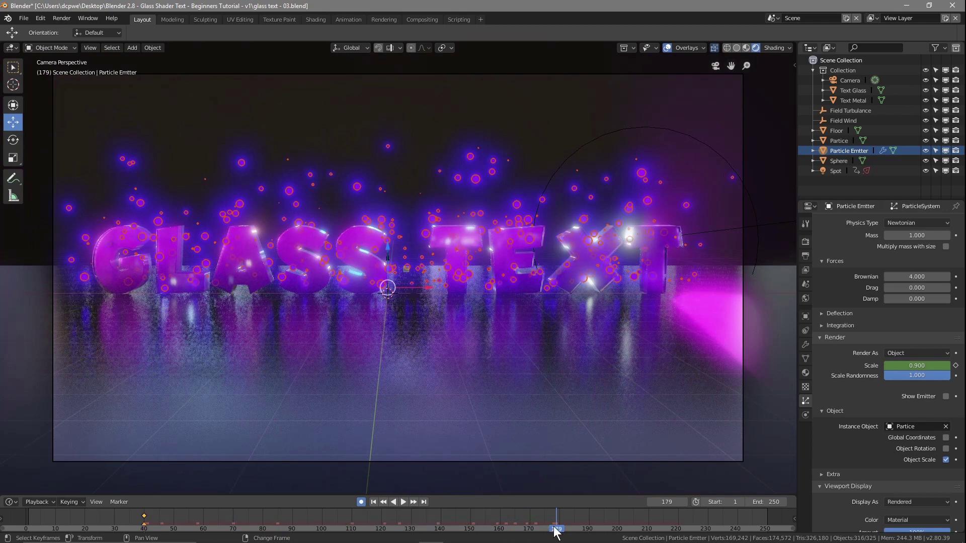
{"action": "key", "text": "space"}
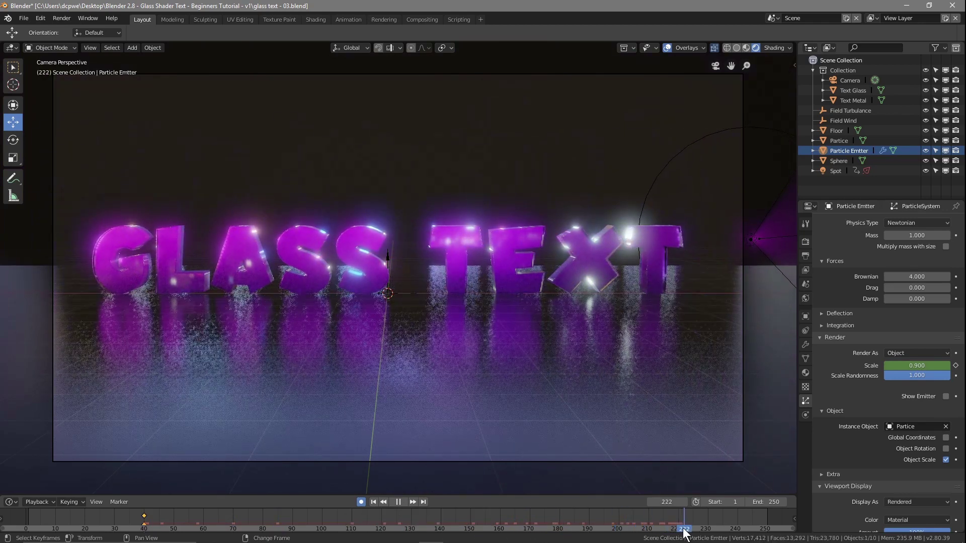
{"action": "key", "text": "space"}
{"action": "key", "text": "Left"}
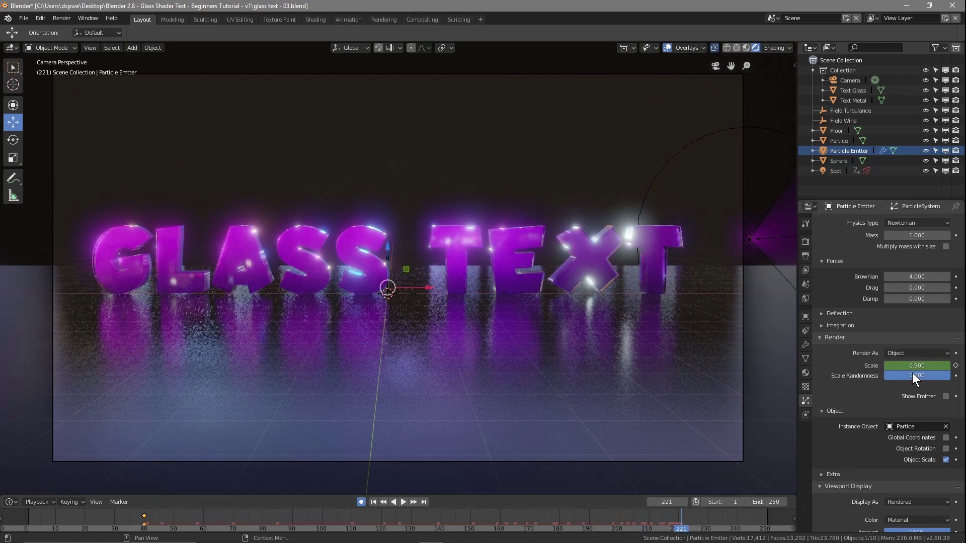
{"action": "key", "text": "i"}
{"action": "left_click_drag", "start_coordinate": [926, 365], "coordinate": [875, 366]}
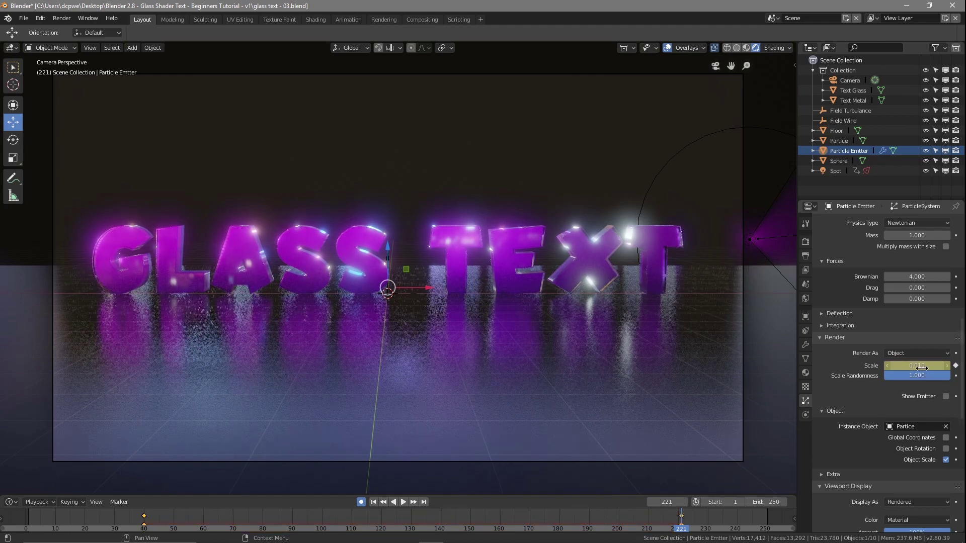
{"action": "left_click", "coordinate": [921, 366]}
{"action": "type", "text": "0.001"}
{"action": "key", "text": "Return"}
Scrub the timeline back to frame 0 to review the particle scale animation, leaving playback stopped.
{"action": "right_click_drag", "start_coordinate": [680, 526], "coordinate": [103, 533]}
{"action": "right_click_drag", "start_coordinate": [225, 536], "coordinate": [323, 536]}
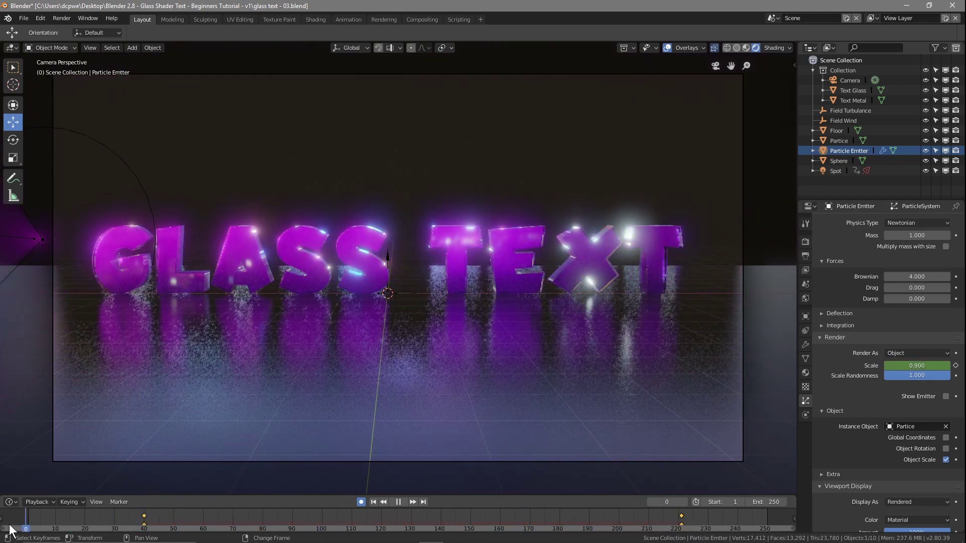
{"action": "key", "text": "Escape"}
{"action": "left_click", "coordinate": [22, 23]}
{"action": "left_click", "coordinate": [36, 101]}
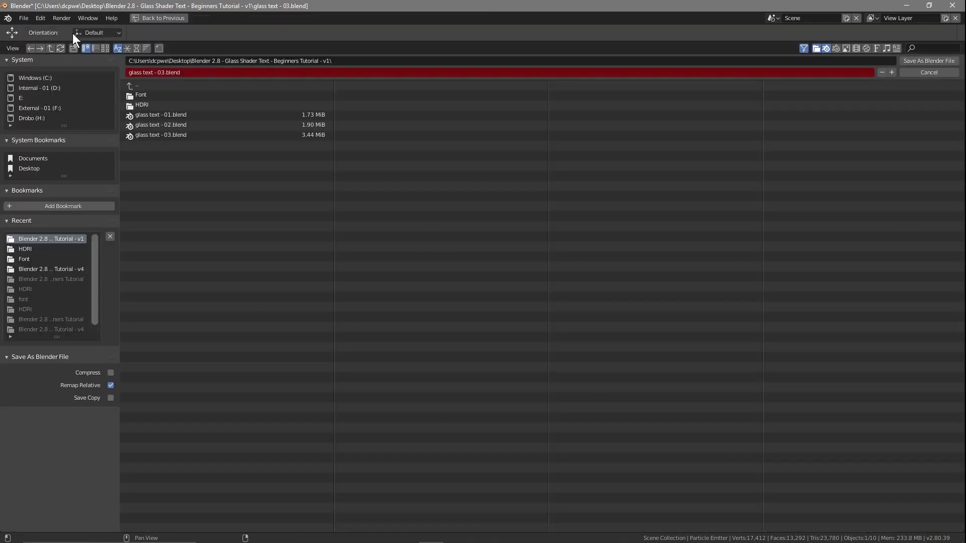
{"action": "left_click", "coordinate": [941, 73]}
Save the project as a new file named glass text - 04.blend in the same folder.
{"action": "left_click", "coordinate": [23, 19]}
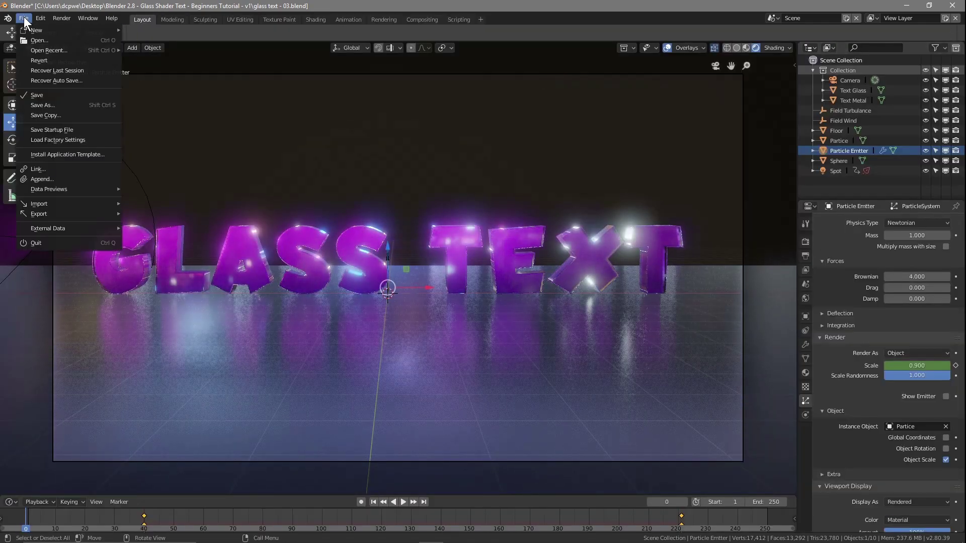
{"action": "left_click", "coordinate": [45, 105]}
{"action": "left_click", "coordinate": [157, 73]}
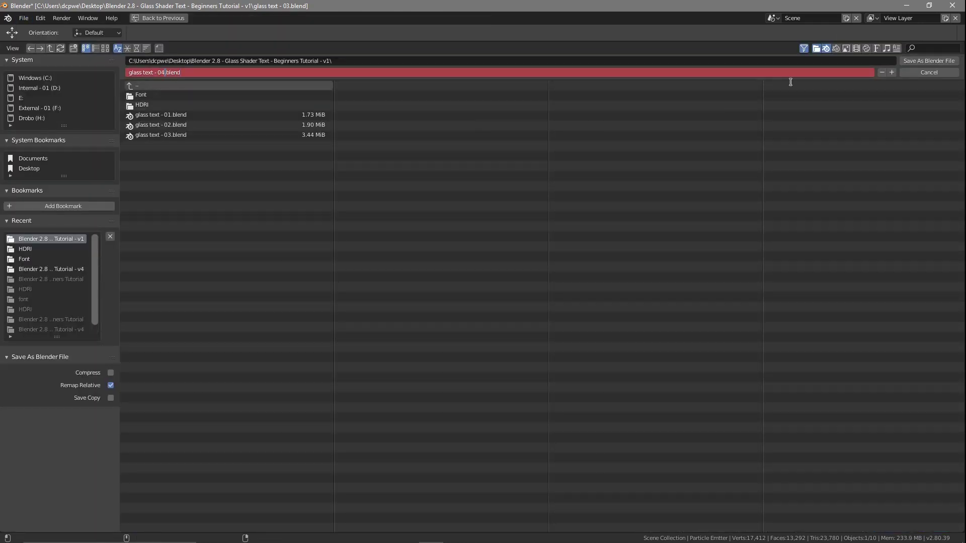
{"action": "left_click", "coordinate": [925, 61]}
{"action": "left_click", "coordinate": [927, 61]}
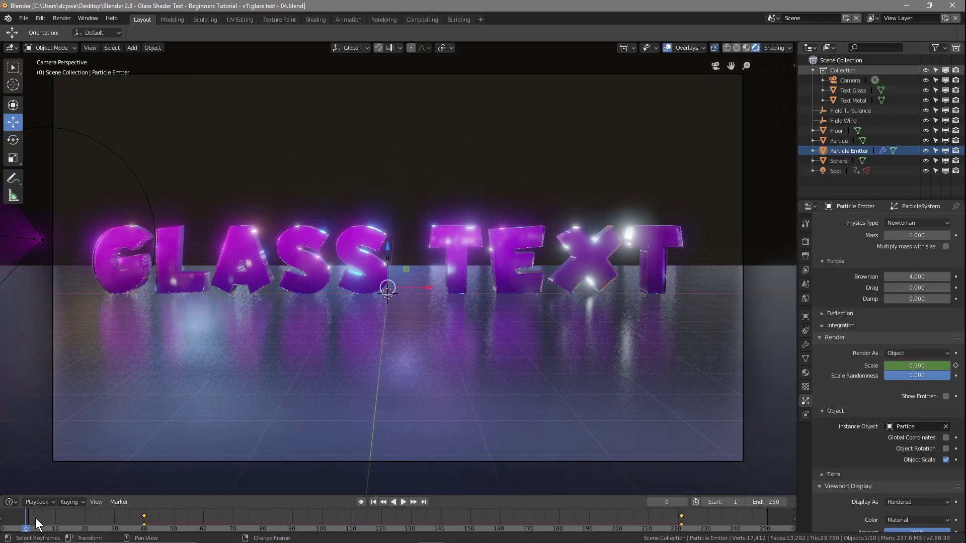
Turn on auto keying and keyframe the World Mapping node's rotation at frame 1.
{"action": "key", "text": "space"}
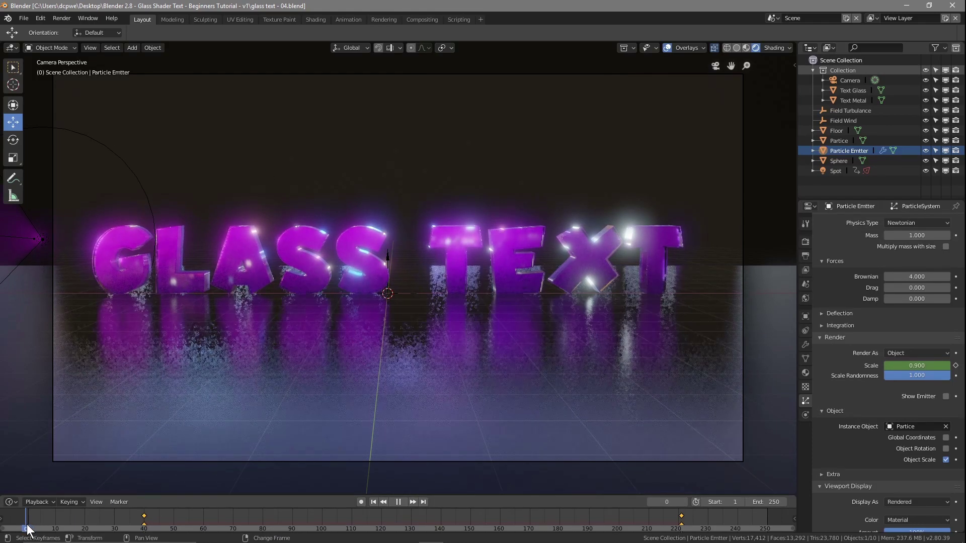
{"action": "key", "text": "space"}
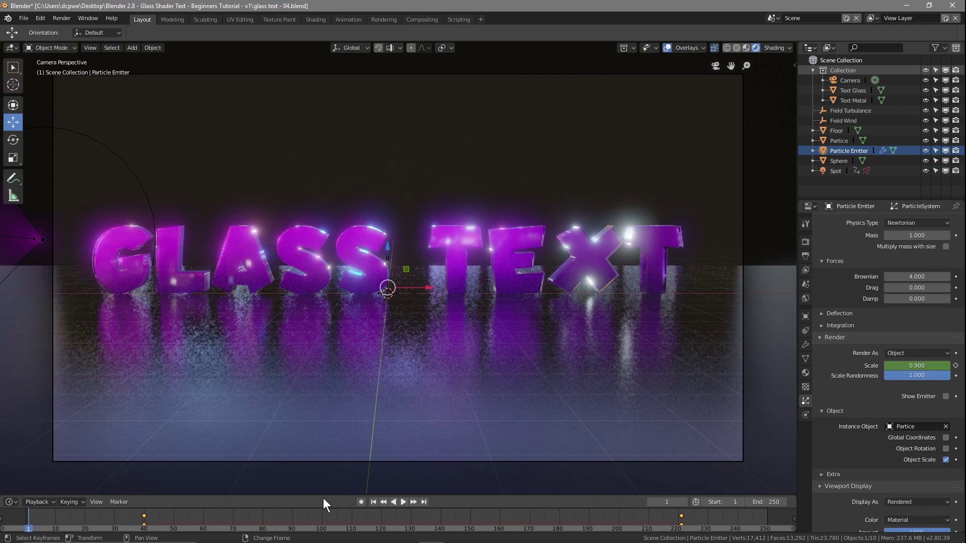
{"action": "left_click", "coordinate": [363, 501]}
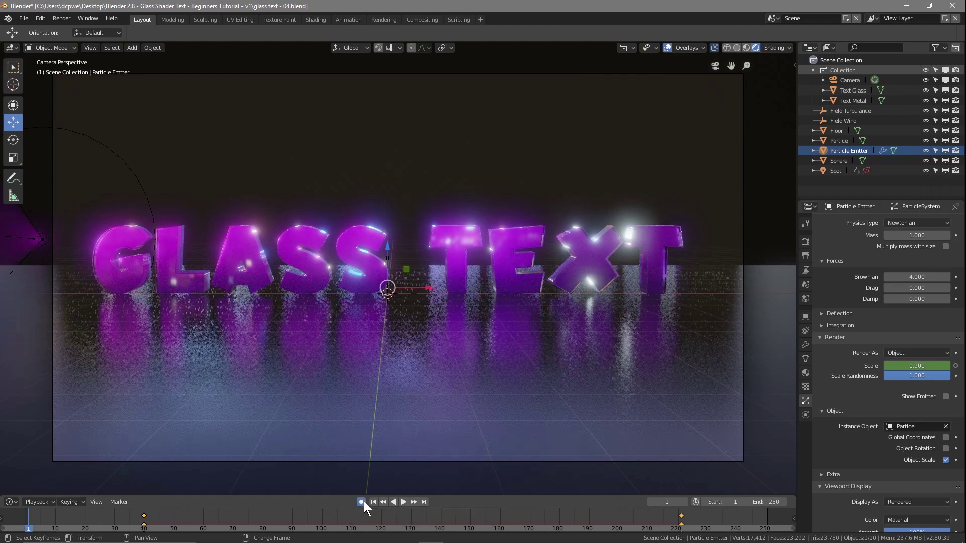
{"action": "left_click", "coordinate": [321, 18]}
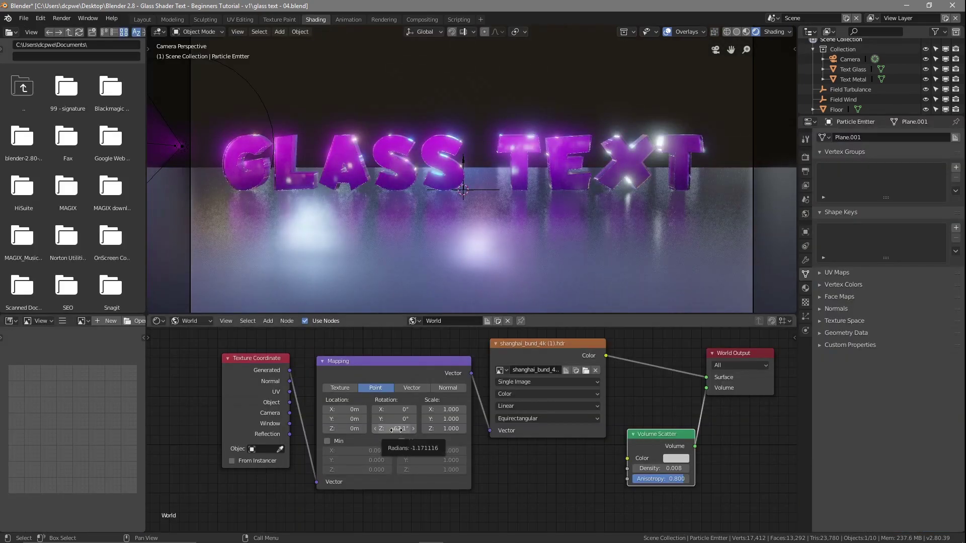
{"action": "key", "text": "i"}
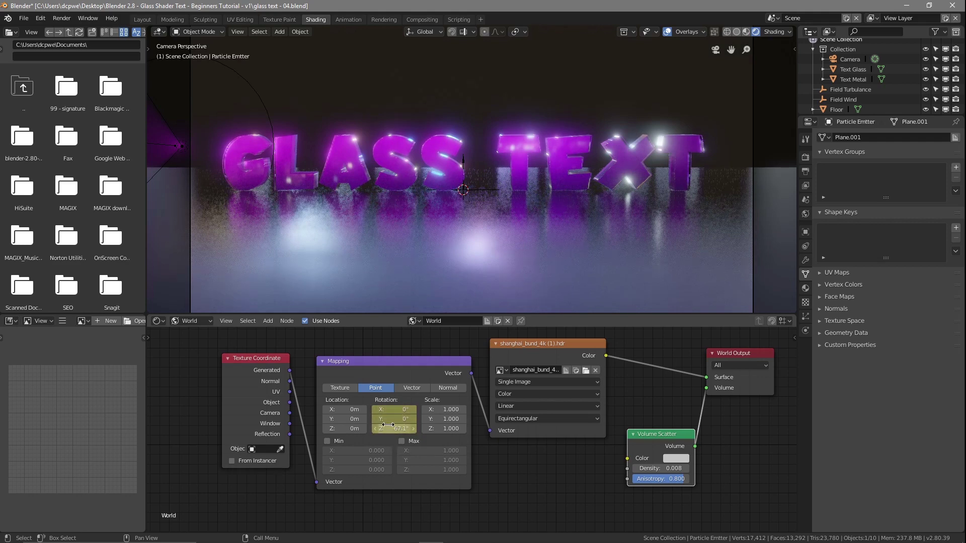
Keyframe the World Mapping node's rotation at frame 250, with the Z rotation set to about -107°.
{"action": "left_click", "coordinate": [143, 20]}
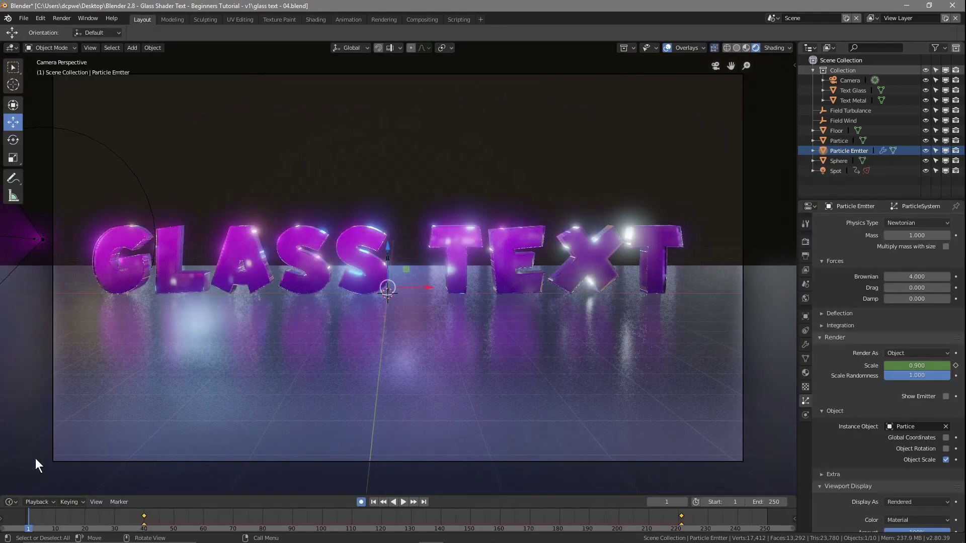
{"action": "key", "text": "Left"}
{"action": "left_click_drag", "start_coordinate": [144, 528], "coordinate": [767, 531]}
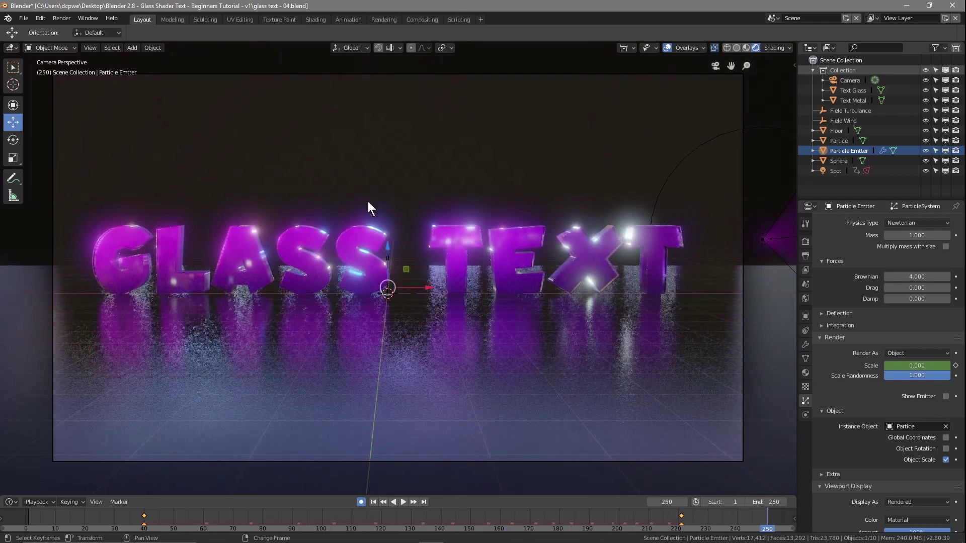
{"action": "left_click", "coordinate": [313, 20]}
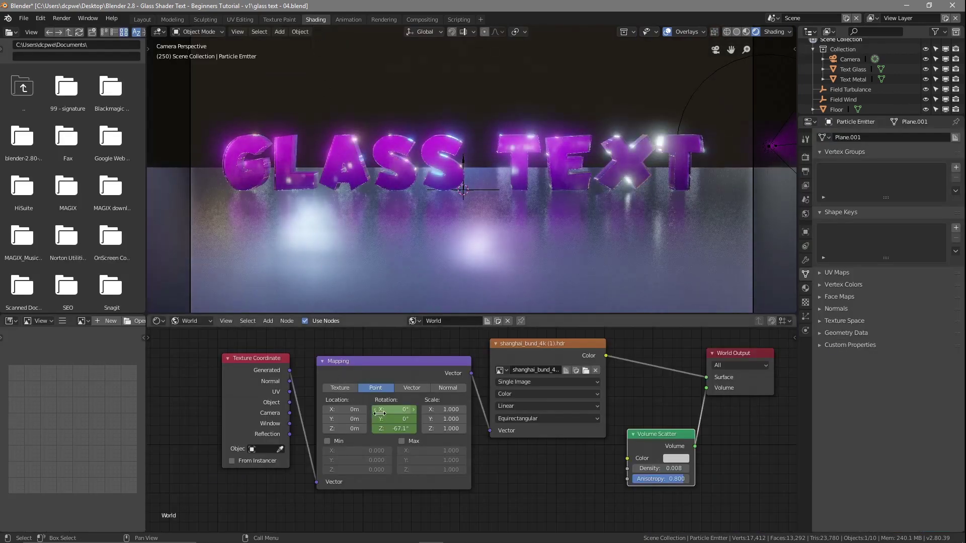
{"action": "key", "text": "i"}
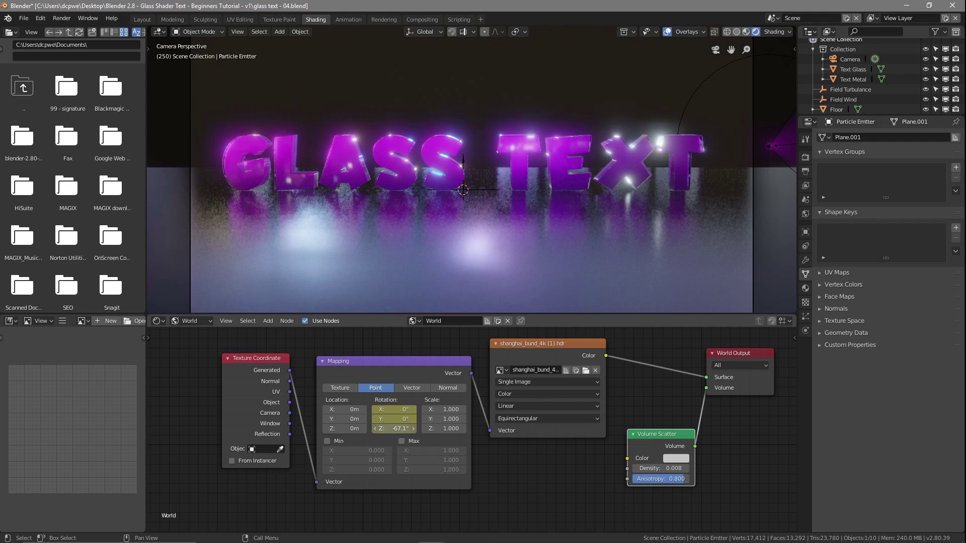
{"action": "left_click_drag", "start_coordinate": [394, 429], "coordinate": [546, 428]}
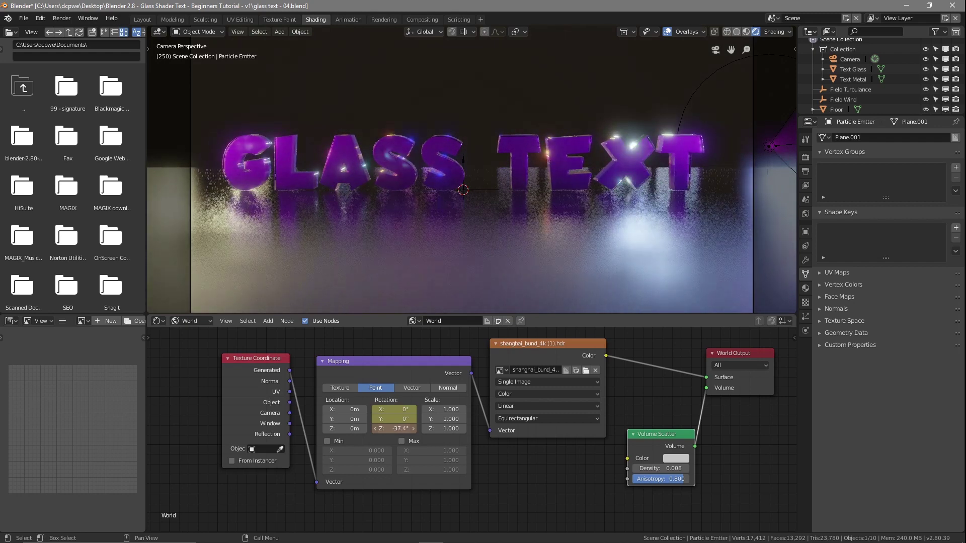
{"action": "left_click_drag", "start_coordinate": [540, 428], "coordinate": [192, 428]}
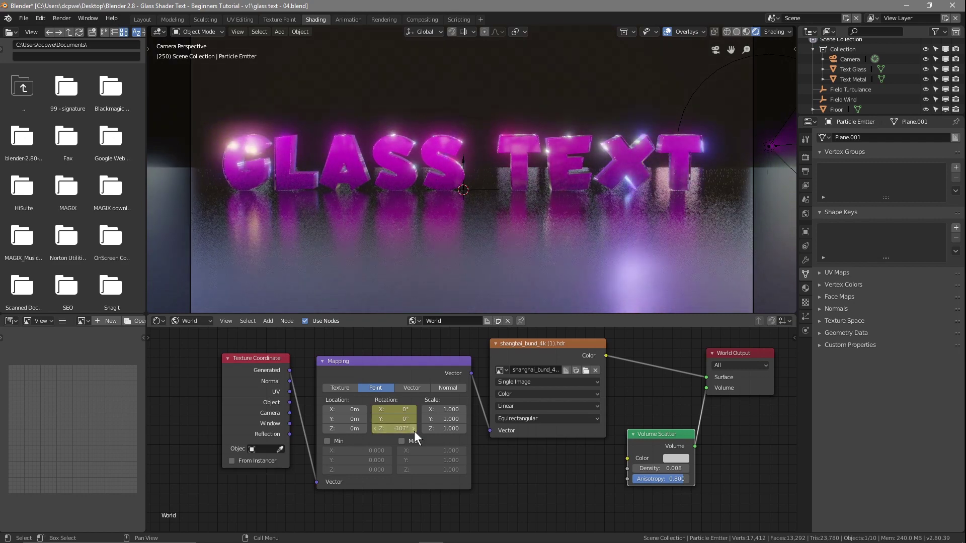
Hide the viewport overlays in the Layout workspace and scrub through the animation to review the moving reflections and particles, stopping at frame 52.
{"action": "left_click", "coordinate": [141, 20]}
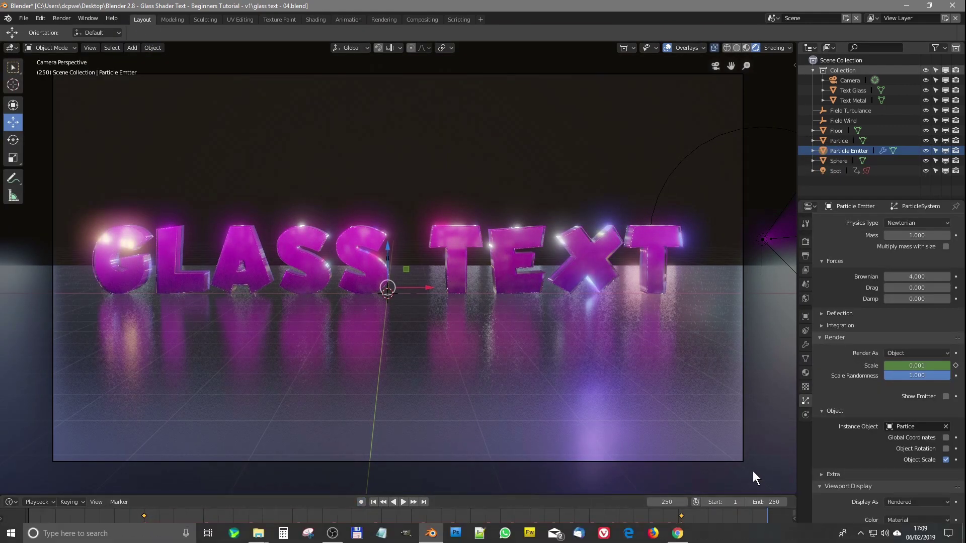
{"action": "key", "text": "space"}
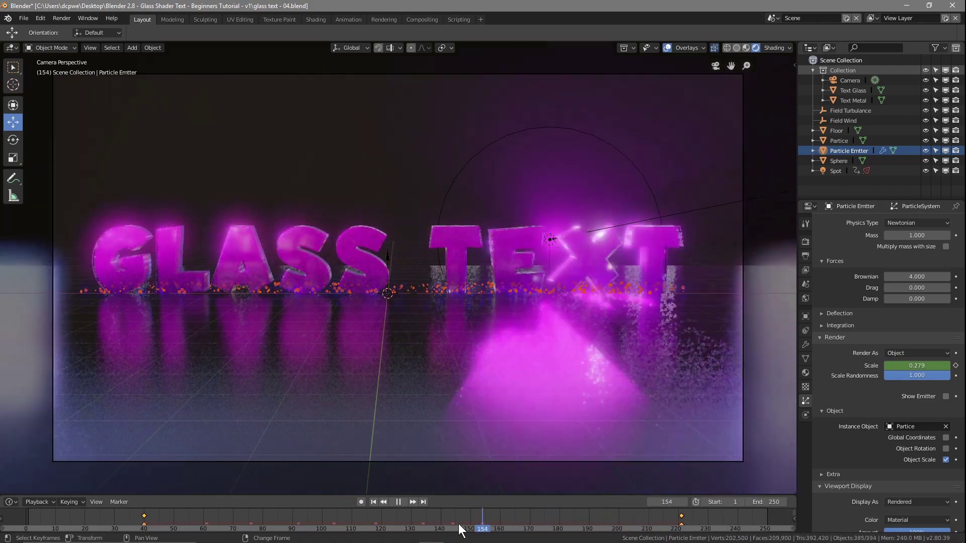
{"action": "right_click_drag", "start_coordinate": [377, 518], "coordinate": [482, 527]}
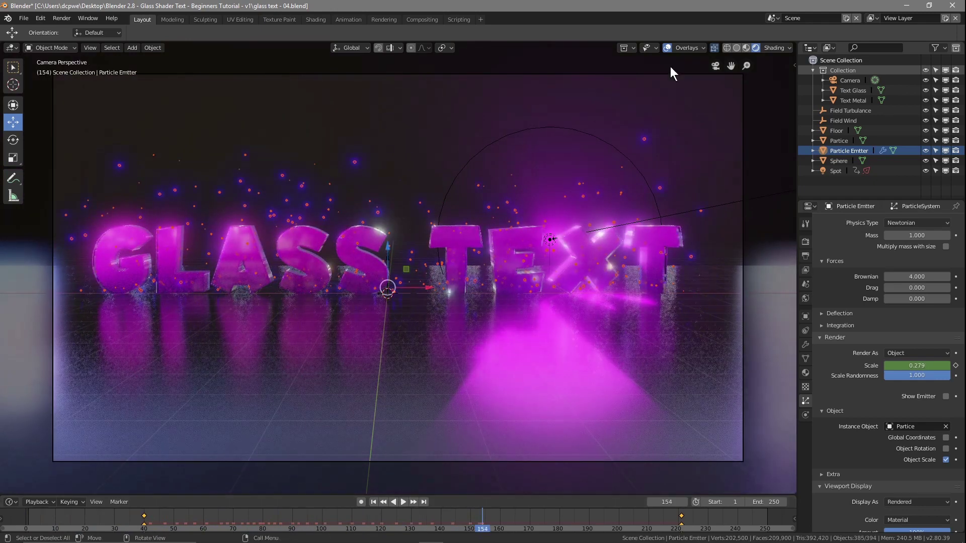
{"action": "left_click", "coordinate": [667, 48]}
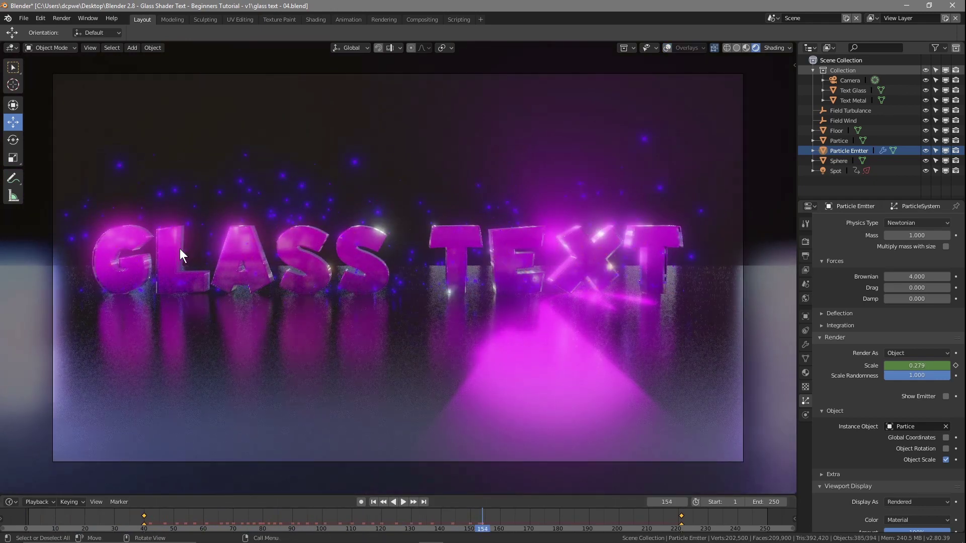
{"action": "key", "text": "space"}
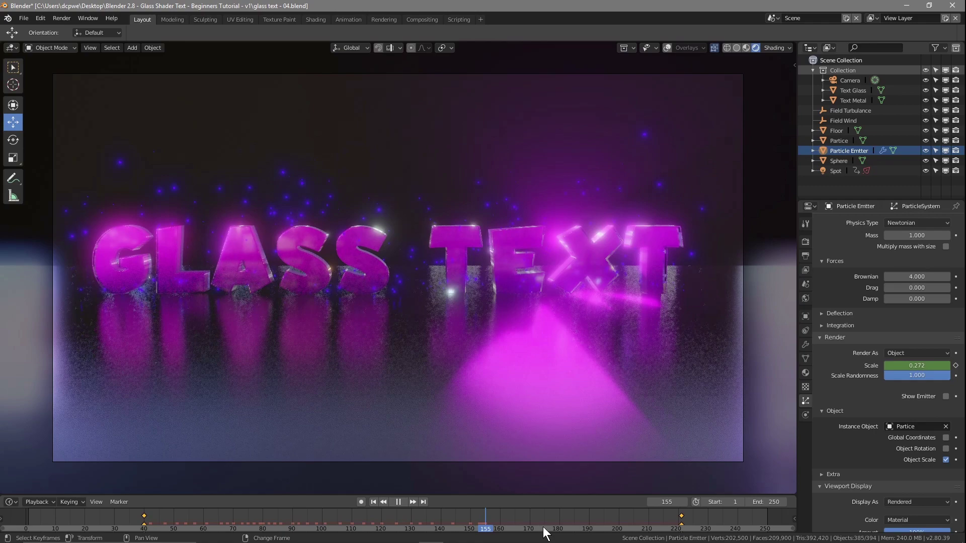
{"action": "right_click_drag", "start_coordinate": [660, 511], "coordinate": [178, 528]}
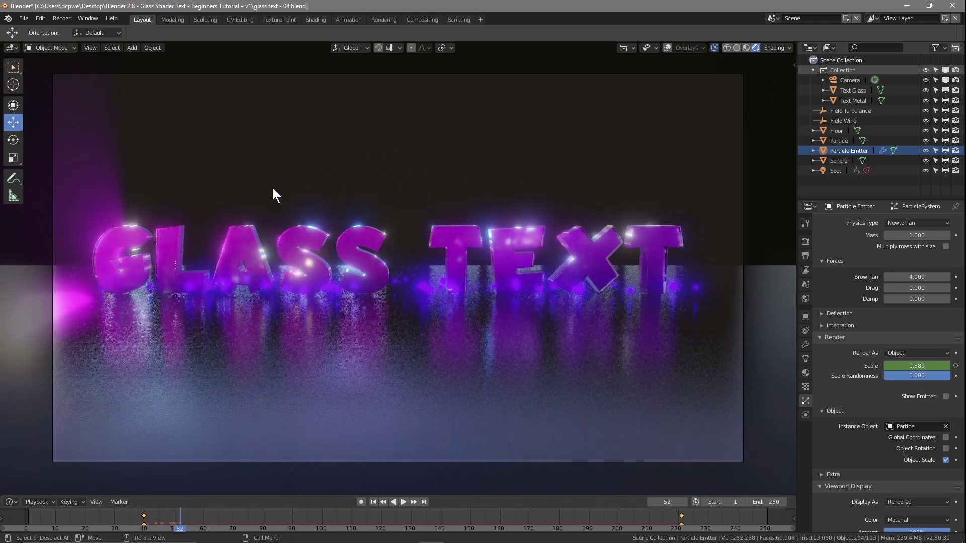
Set the scene's Bloom radius to about 1.661 and its intensity to about 3.440.
{"action": "left_click", "coordinate": [805, 242]}
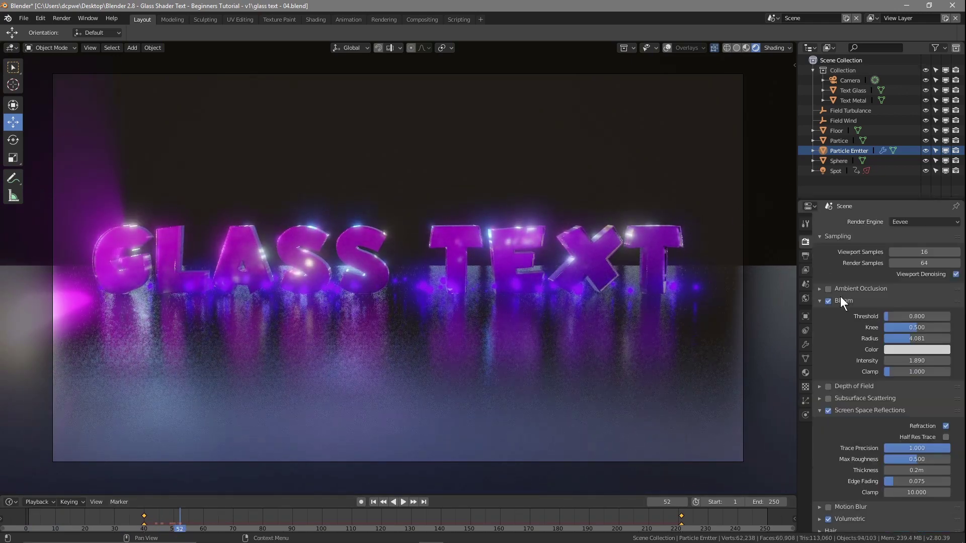
{"action": "left_click_drag", "start_coordinate": [911, 338], "coordinate": [914, 361]}
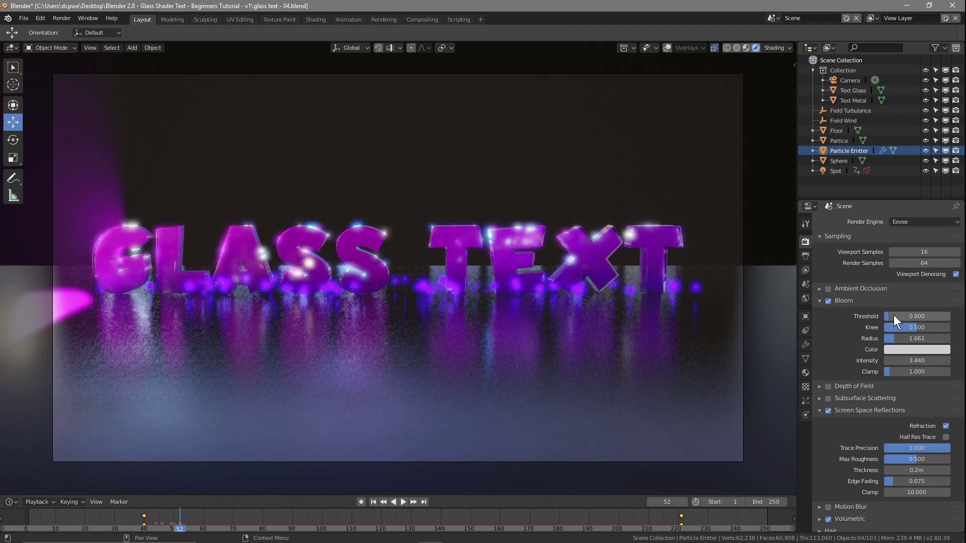
Set the scene's Bloom threshold to about 0.719 and its knee to about 0.444.
{"action": "mouse_move", "coordinate": [917, 316]}
{"action": "left_mouse_down"}
{"action": "mouse_move", "coordinate": [906, 317]}
{"action": "mouse_move", "coordinate": [917, 317]}
{"action": "left_mouse_up"}
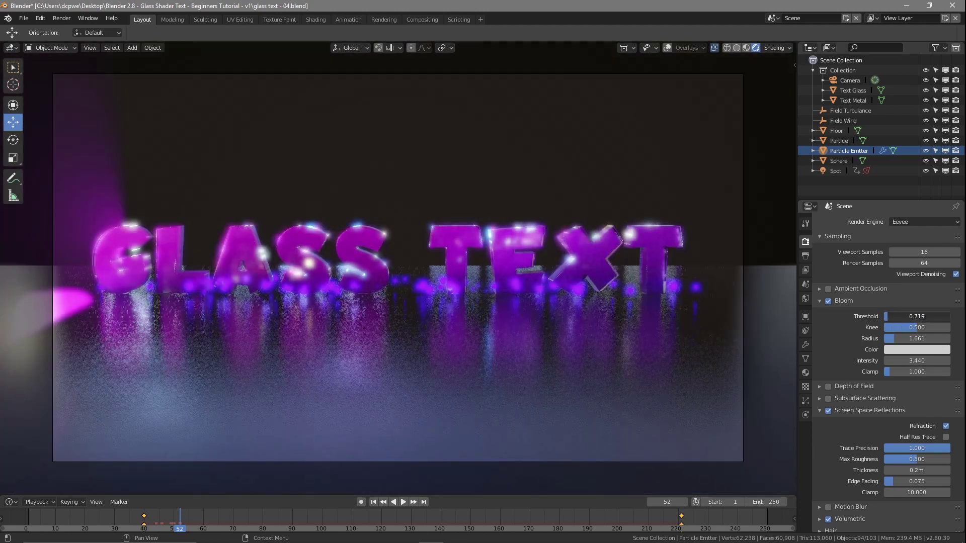
{"action": "mouse_move", "coordinate": [917, 327]}
{"action": "left_mouse_down"}
{"action": "mouse_move", "coordinate": [950, 327]}
{"action": "mouse_move", "coordinate": [914, 328]}
{"action": "left_mouse_up"}
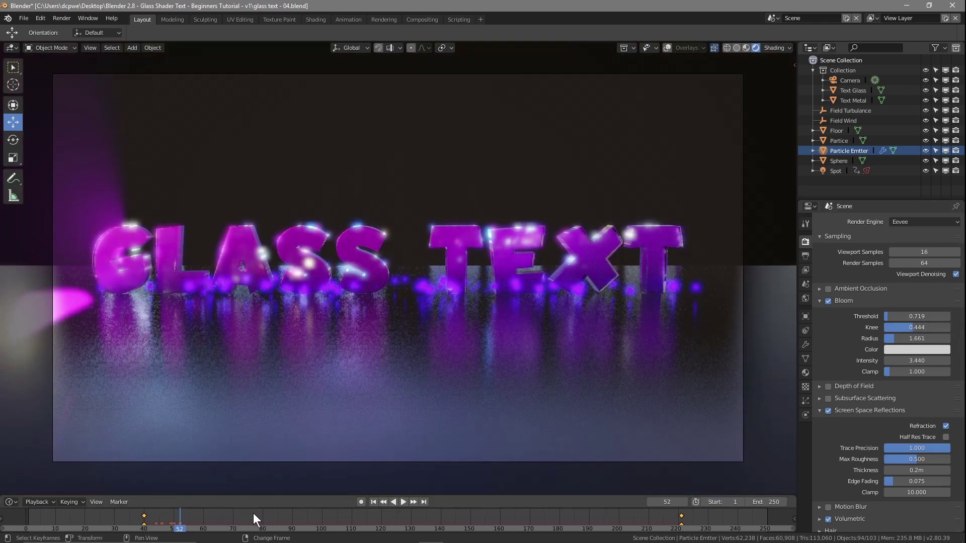
Set the scene's output frame rate to 60 fps.
{"action": "left_click", "coordinate": [807, 258]}
{"action": "left_click", "coordinate": [922, 345]}
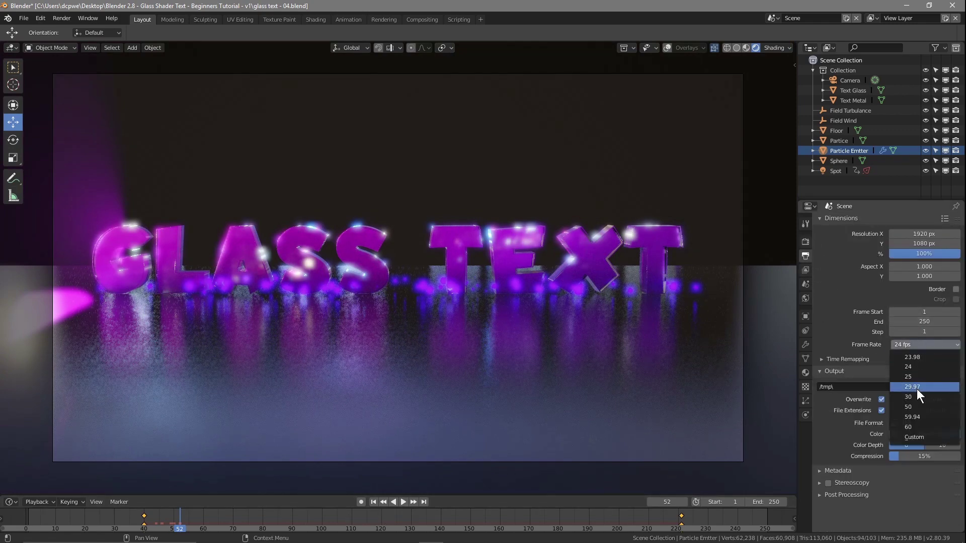
{"action": "left_click", "coordinate": [917, 426]}
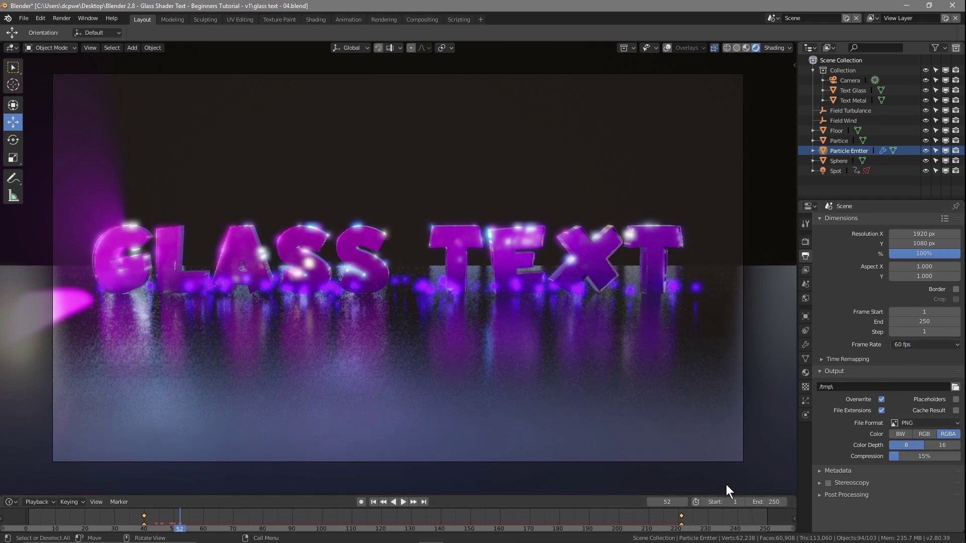
Switch to Calculator, work out how many seconds the 250-frame animation lasts by dividing by the frame rate, and close it.
{"action": "mouse_move", "coordinate": [301, 541]}
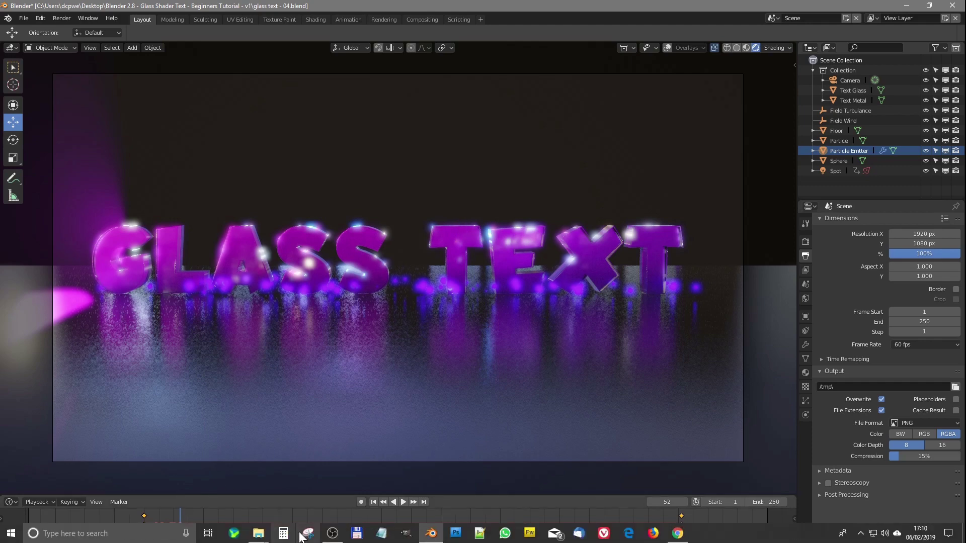
{"action": "left_click", "coordinate": [280, 536]}
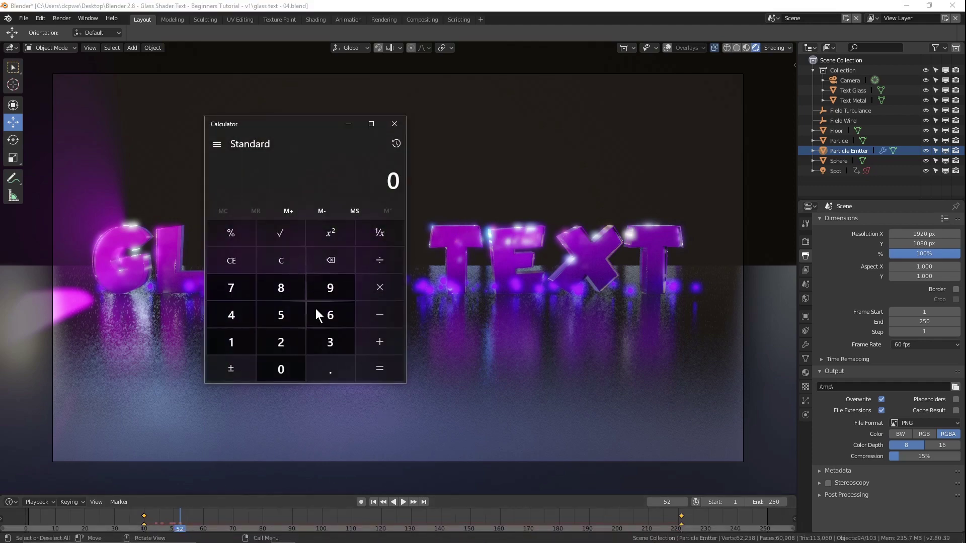
{"action": "left_click", "coordinate": [288, 354]}
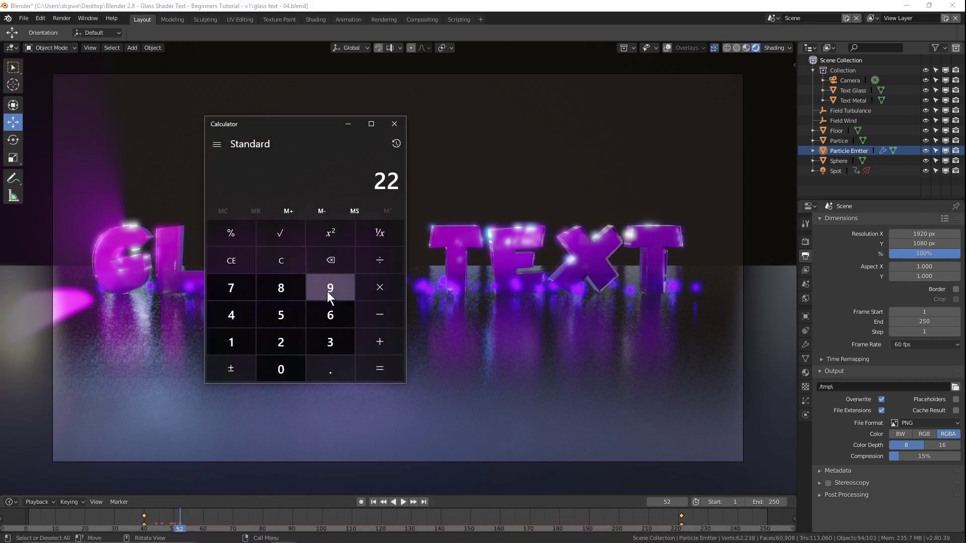
{"action": "key", "text": "BackSpace"}
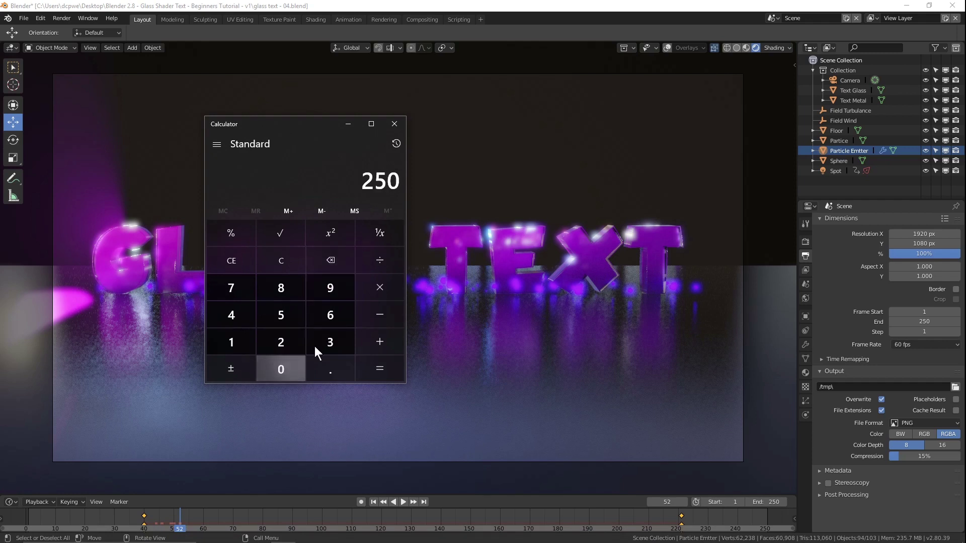
{"action": "left_click", "coordinate": [378, 371]}
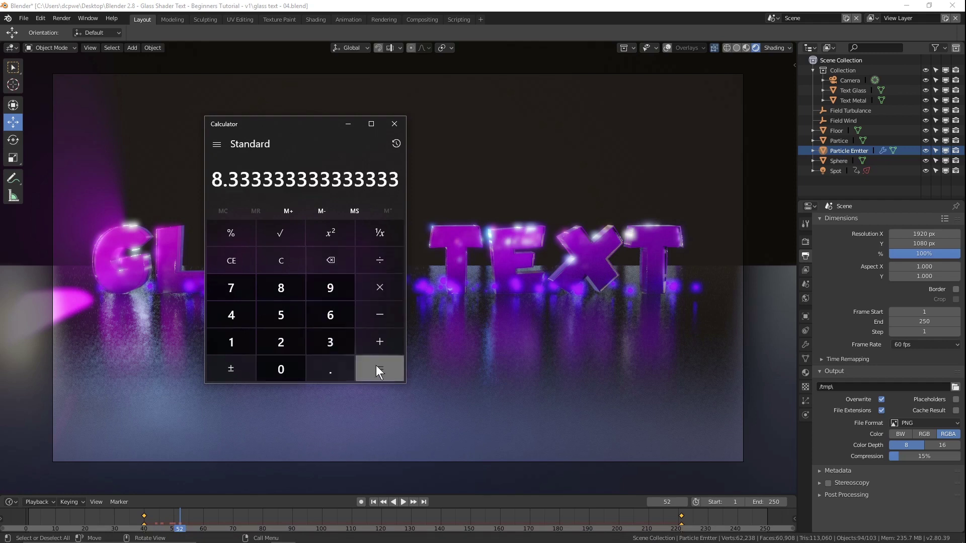
{"action": "left_click", "coordinate": [391, 125]}
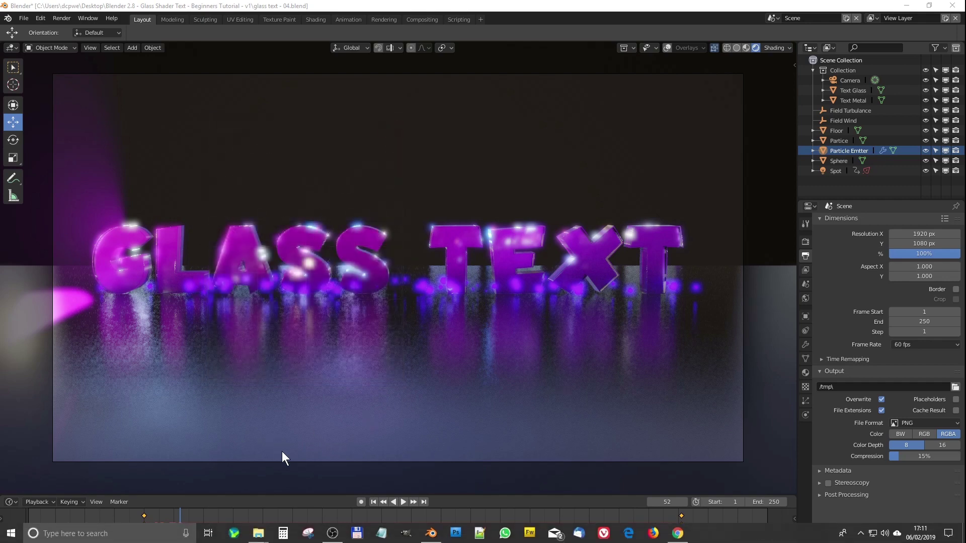
Play the animation from the first frame to preview its speed, stop playback and return to frame 1.
{"action": "left_click", "coordinate": [402, 502]}
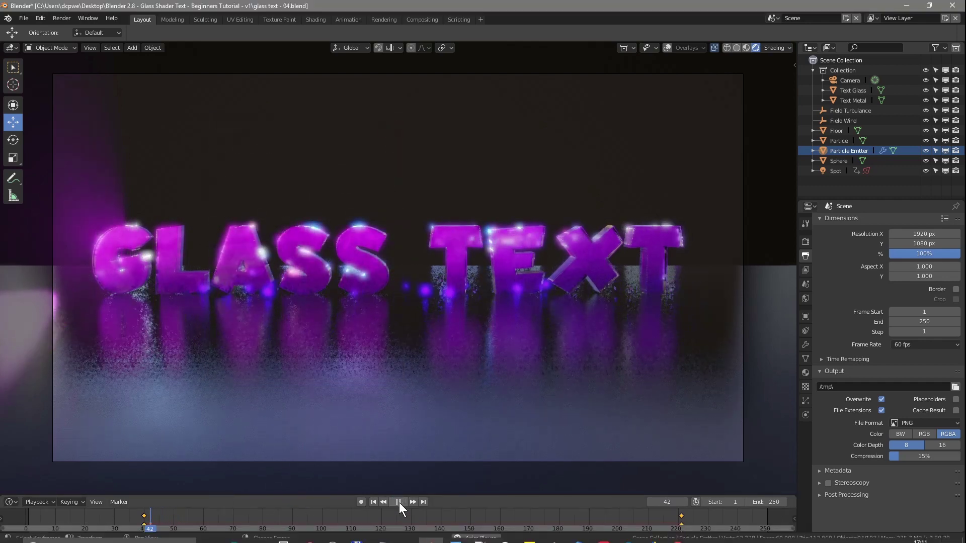
{"action": "left_click", "coordinate": [374, 502]}
{"action": "left_click", "coordinate": [374, 503]}
{"action": "left_click", "coordinate": [403, 502]}
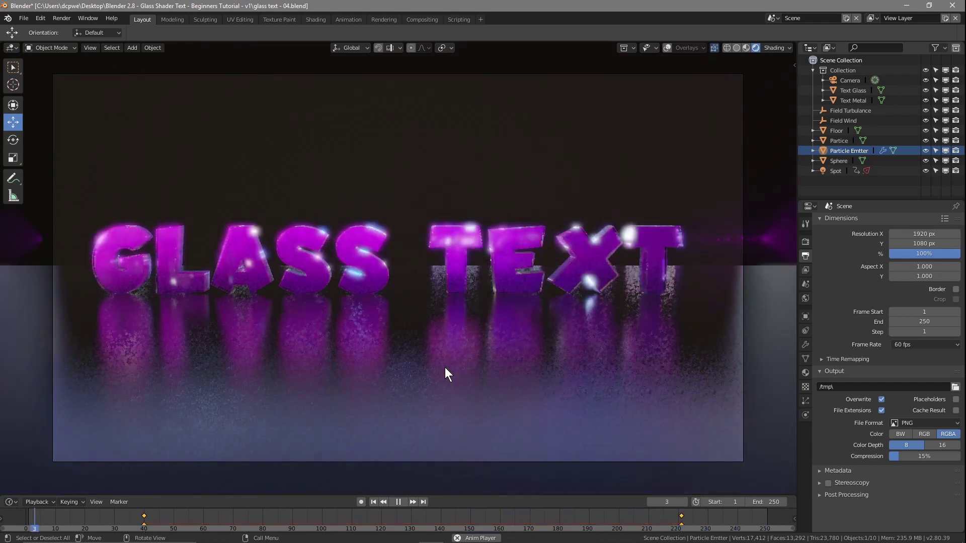
{"action": "left_click", "coordinate": [397, 502]}
{"action": "left_click", "coordinate": [373, 501]}
Turn on auto keying and save the scene as a new file named glass text - 05.blend.
{"action": "left_click", "coordinate": [361, 502]}
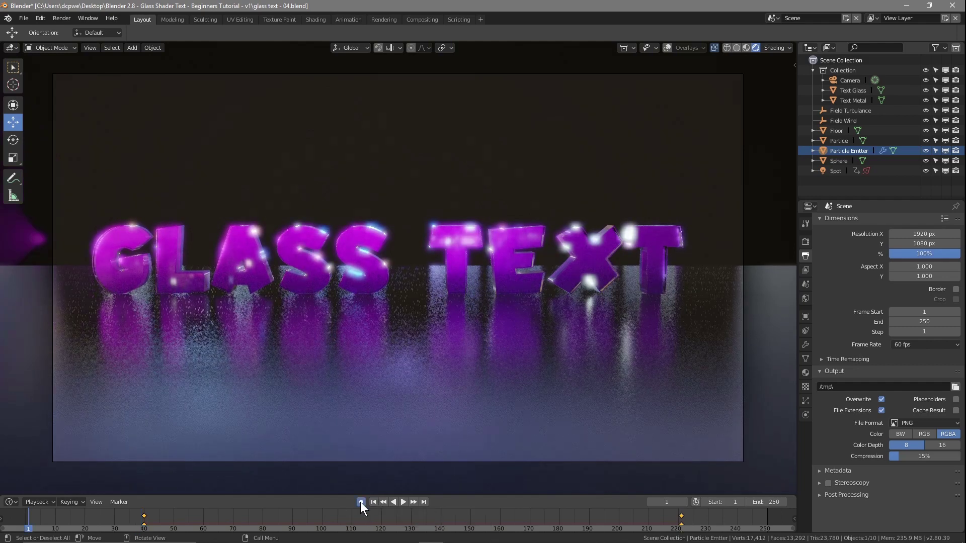
{"action": "left_click", "coordinate": [18, 22]}
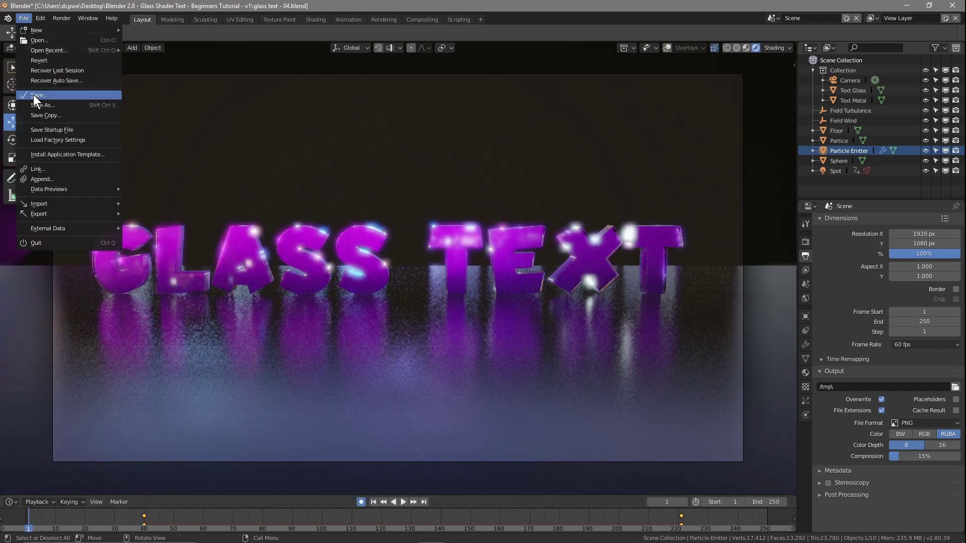
{"action": "left_click", "coordinate": [40, 110]}
{"action": "left_click", "coordinate": [165, 72]}
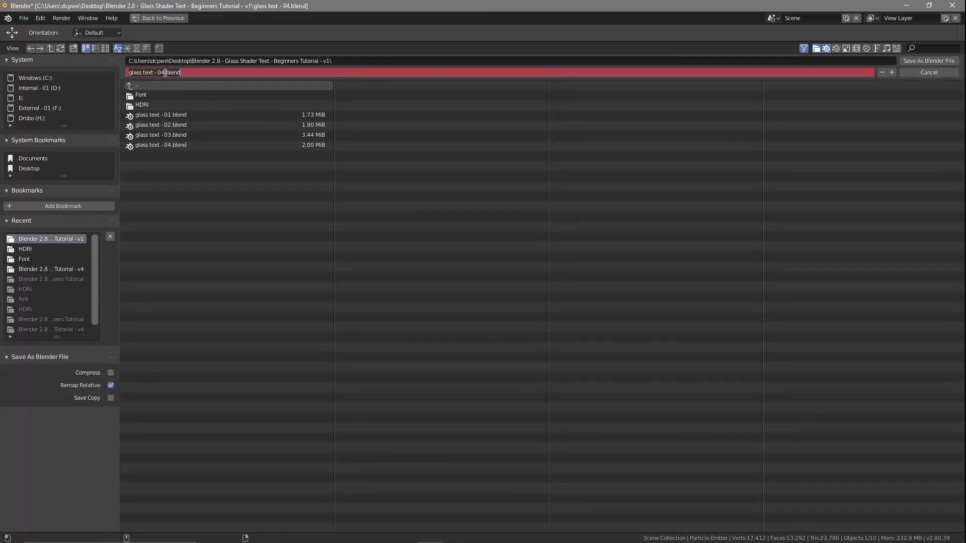
{"action": "key", "text": "Return"}
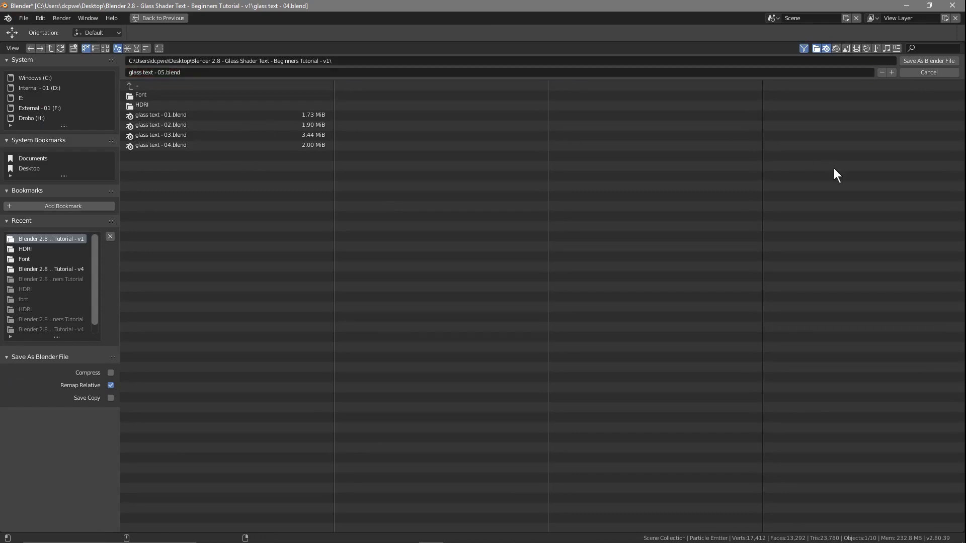
{"action": "left_click", "coordinate": [918, 60]}
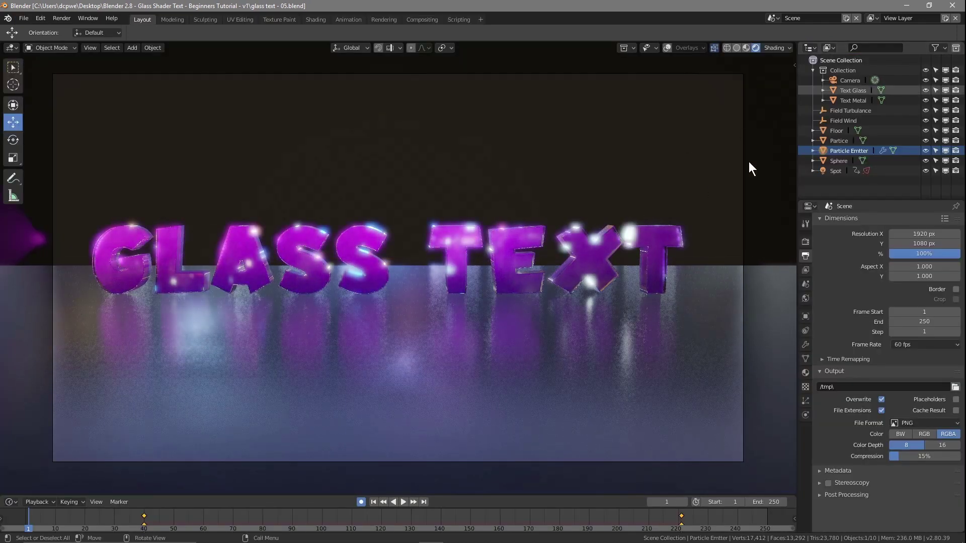
Select the Camera and keyframe its location and rotation at frame 1.
{"action": "left_click", "coordinate": [845, 82]}
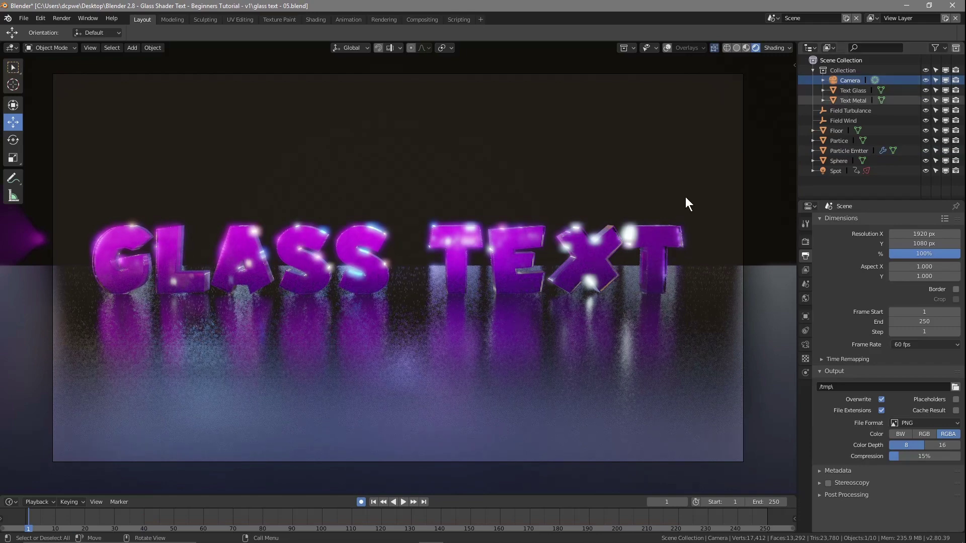
{"action": "left_click", "coordinate": [806, 314]}
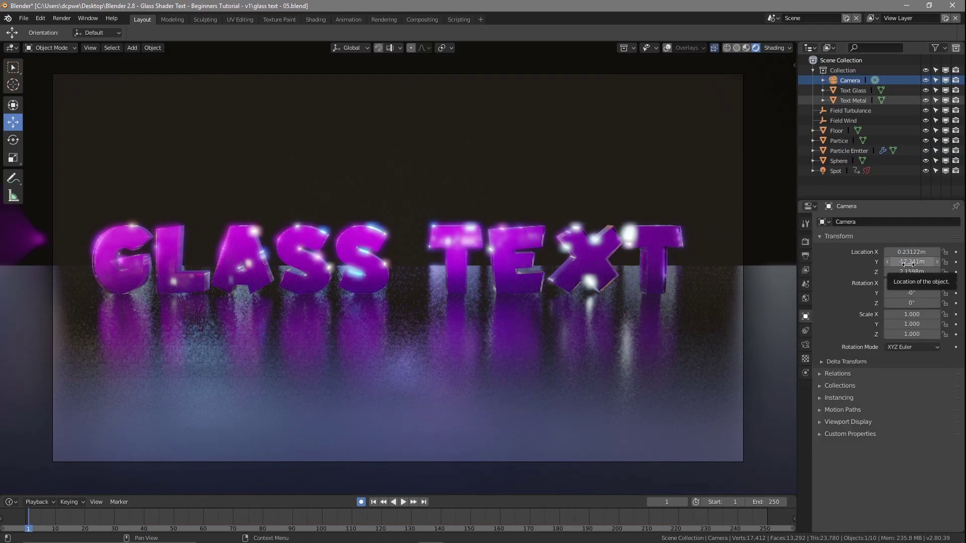
{"action": "key", "text": "i"}
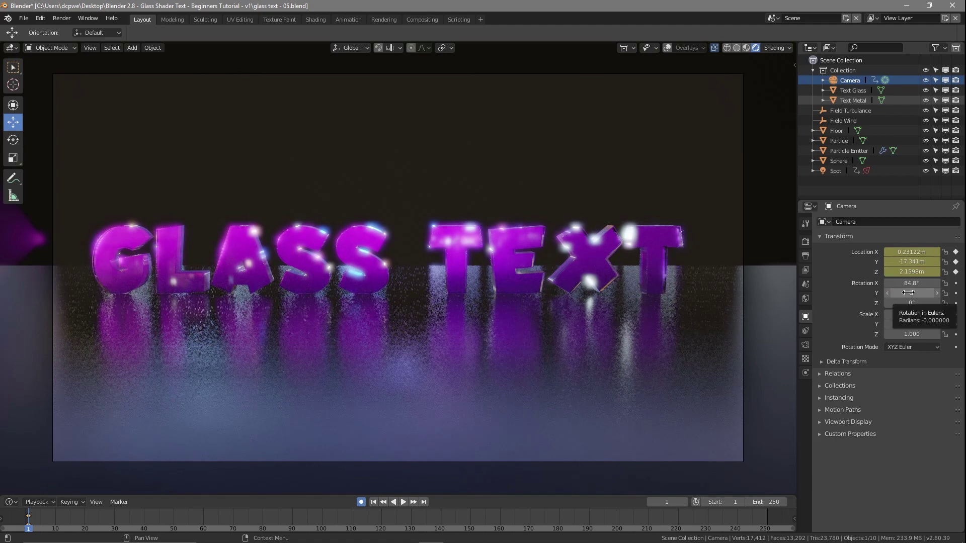
{"action": "key", "text": "i"}
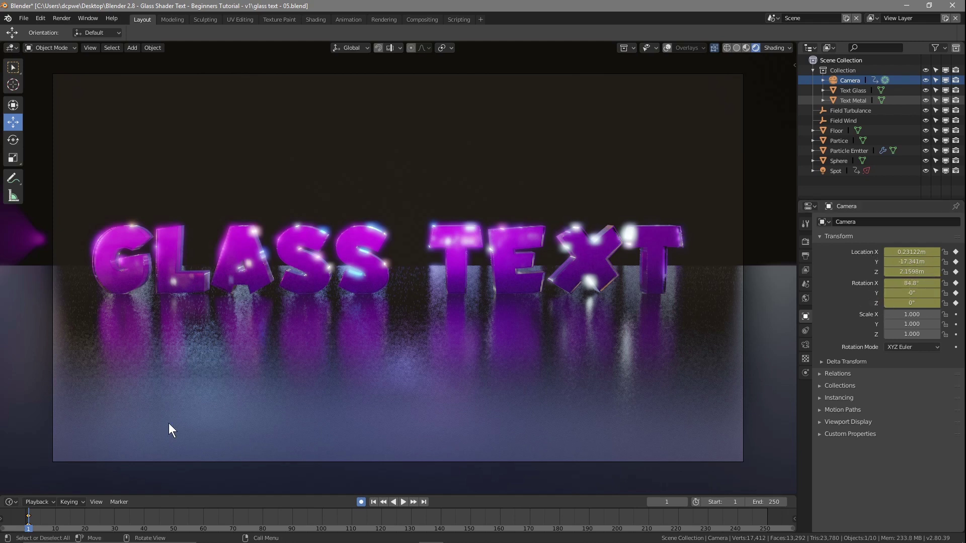
Keyframe the Camera's current location and rotation at frame 240.
{"action": "left_click_drag", "start_coordinate": [27, 536], "coordinate": [737, 529]}
{"action": "key", "text": "i"}
{"action": "key", "text": "i"}
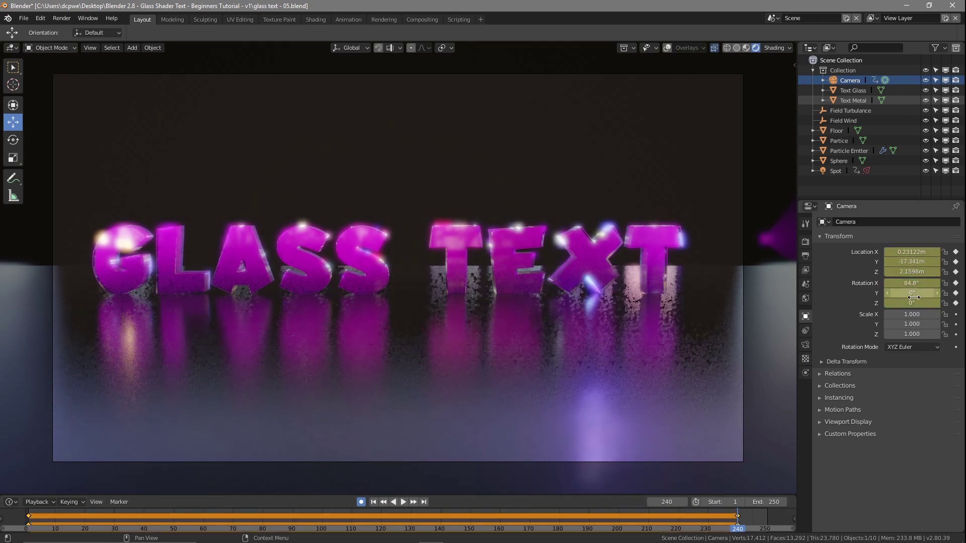
Return to frame 1 and move the Camera back from the text, setting its Y location to about -21.081 m.
{"action": "left_click_drag", "start_coordinate": [737, 531], "coordinate": [29, 528]}
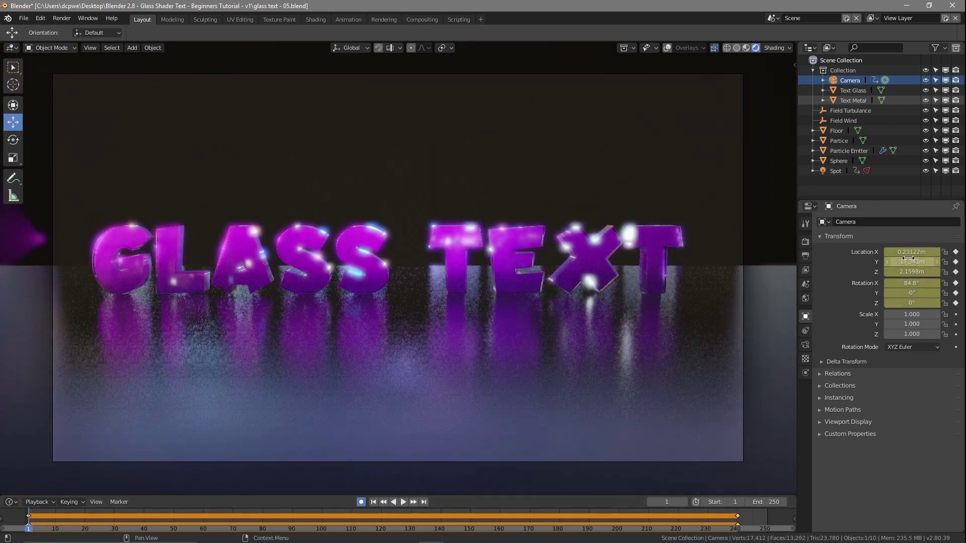
{"action": "left_click_drag", "start_coordinate": [917, 262], "coordinate": [873, 262]}
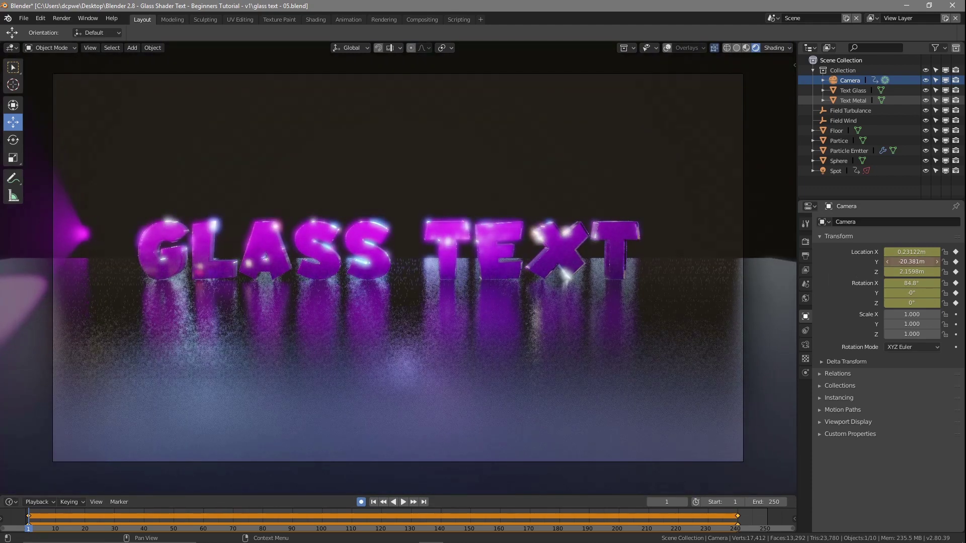
{"action": "left_click_drag", "start_coordinate": [912, 262], "coordinate": [878, 262]}
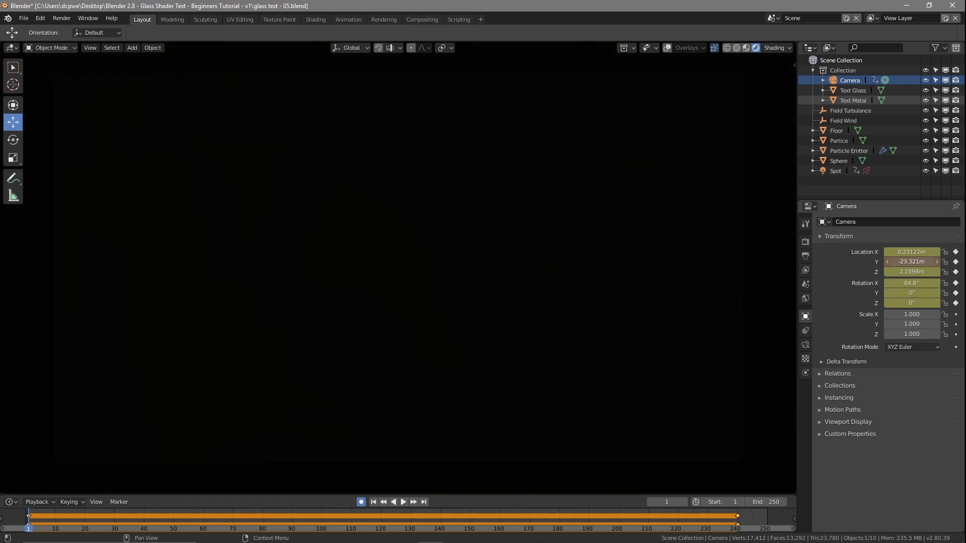
{"action": "left_click_drag", "start_coordinate": [912, 261], "coordinate": [887, 266]}
{"action": "left_click", "coordinate": [888, 265]}
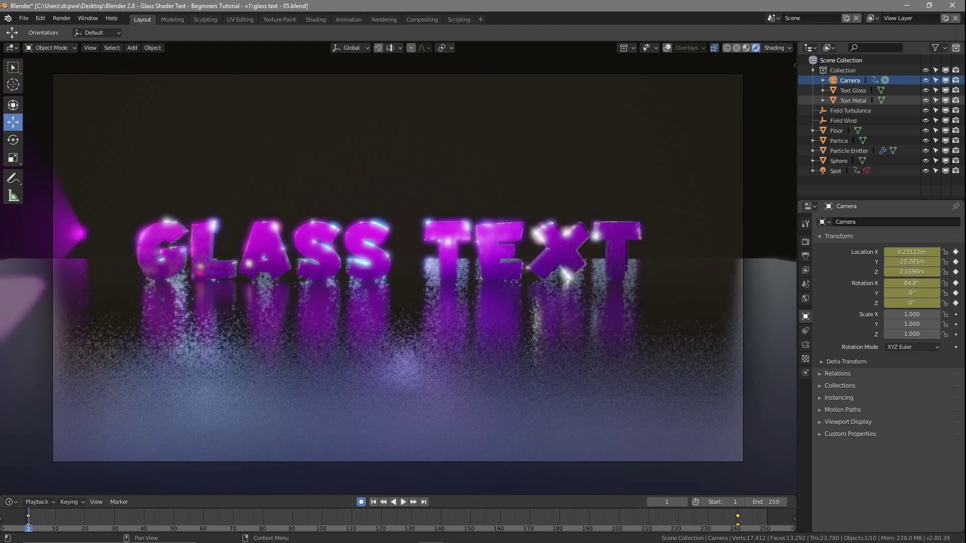
{"action": "left_click_drag", "start_coordinate": [888, 265], "coordinate": [860, 264]}
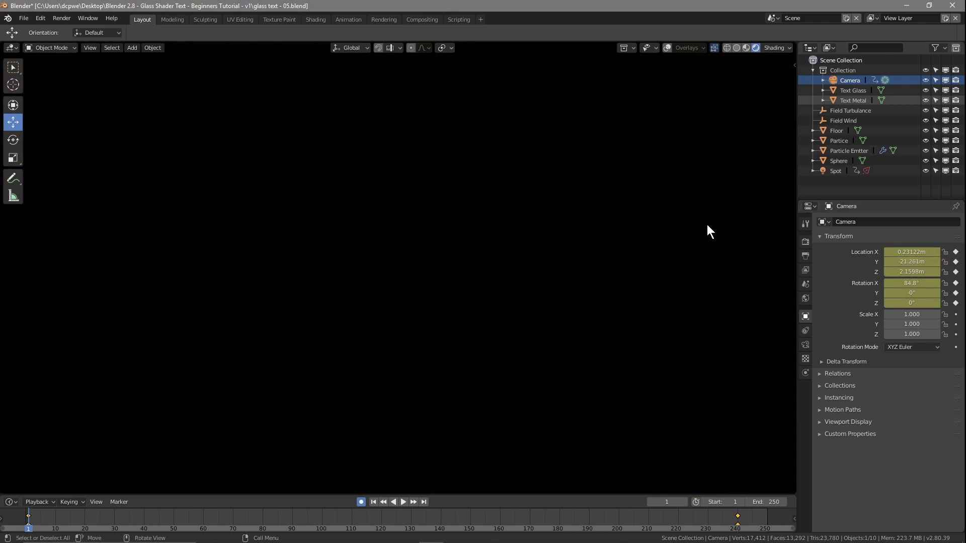
{"action": "left_click", "coordinate": [935, 261]}
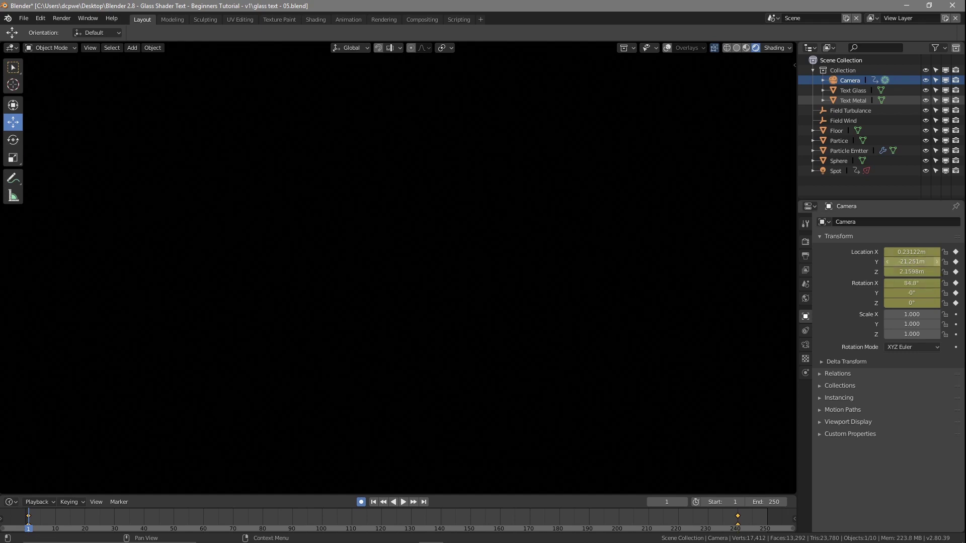
{"action": "left_click", "coordinate": [934, 262]}
{"action": "left_click", "coordinate": [934, 262]}
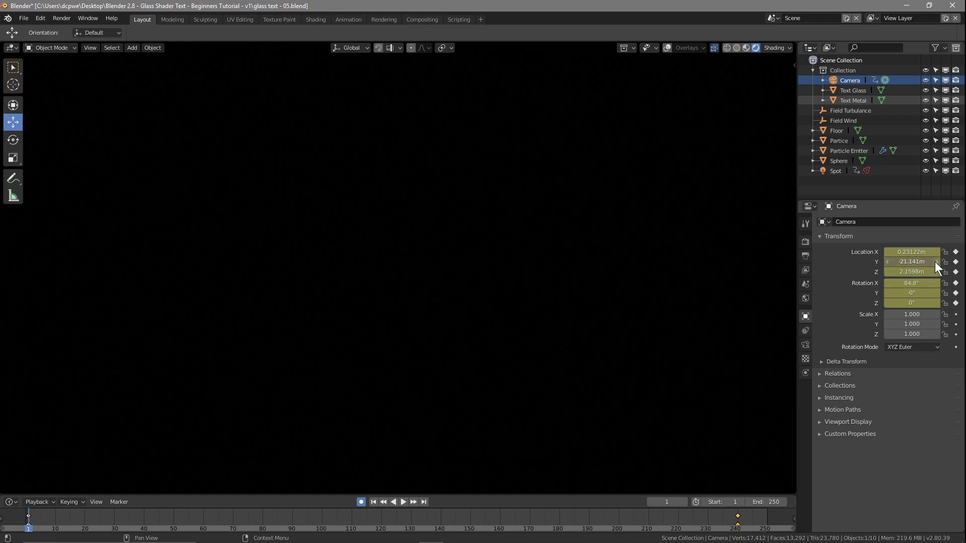
{"action": "left_click", "coordinate": [934, 262]}
{"action": "left_click", "coordinate": [935, 261]}
{"action": "left_click", "coordinate": [935, 262]}
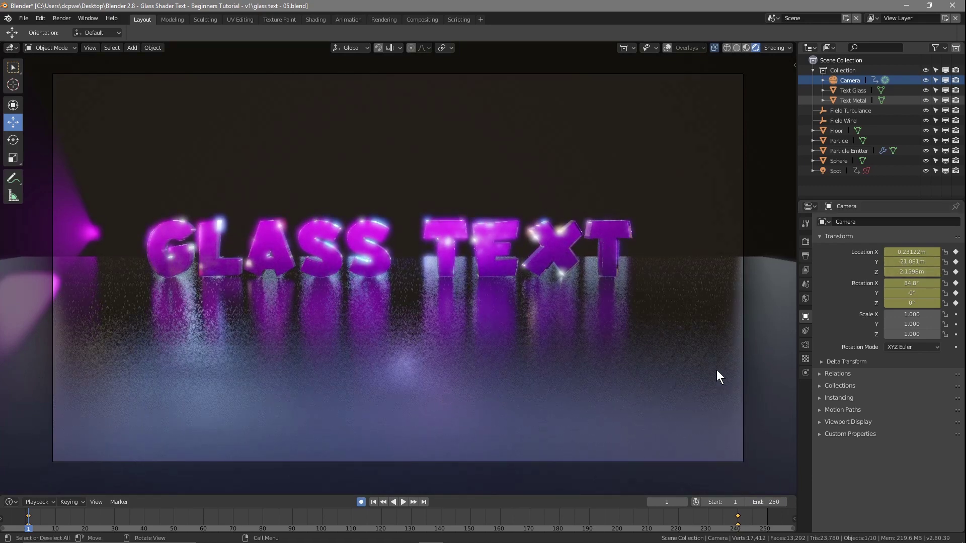
At frame 1, raise the Camera to a Z location of about 2.8098 m and fine-tune its Y location to about -20.991 m.
{"action": "left_click_drag", "start_coordinate": [908, 272], "coordinate": [929, 272]}
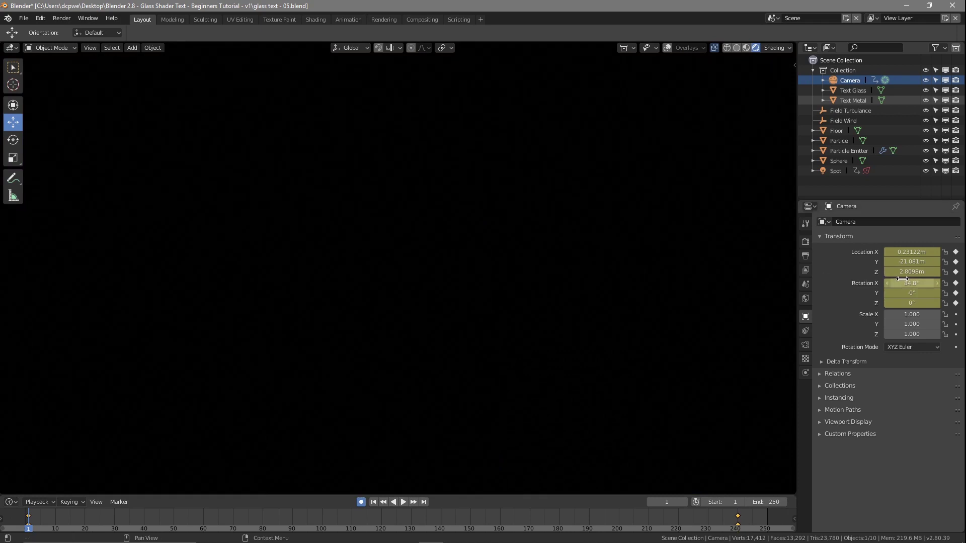
{"action": "left_click", "coordinate": [936, 262]}
{"action": "left_click", "coordinate": [937, 262]}
{"action": "left_click", "coordinate": [937, 262]}
{"action": "left_click", "coordinate": [937, 262]}
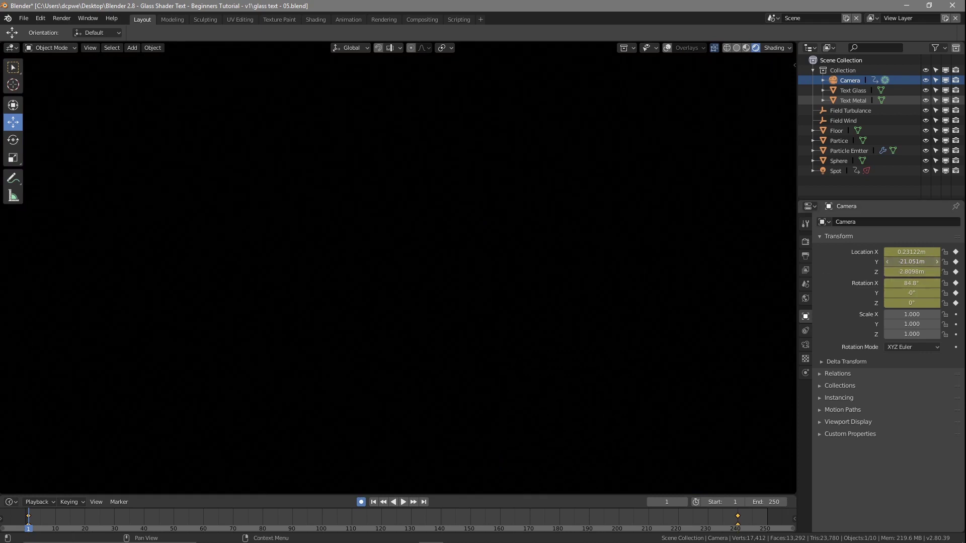
{"action": "left_click", "coordinate": [936, 262]}
{"action": "left_click", "coordinate": [937, 262]}
{"action": "left_click", "coordinate": [937, 262]}
{"action": "left_click", "coordinate": [937, 262]}
{"action": "left_click", "coordinate": [937, 262]}
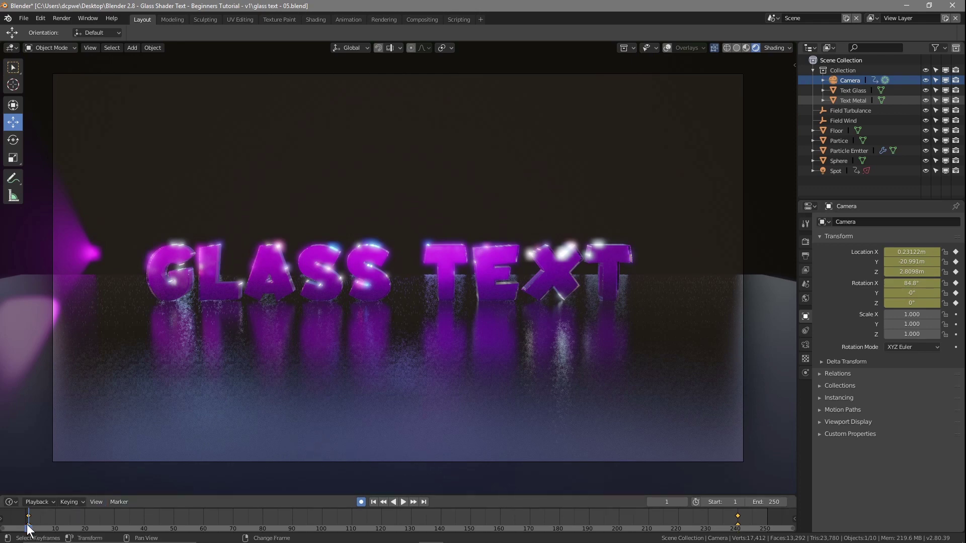
Scrub through the animation from frame 1 to frame 116 to review the camera move.
{"action": "left_click_drag", "start_coordinate": [27, 525], "coordinate": [67, 523]}
{"action": "left_click_drag", "start_coordinate": [191, 518], "coordinate": [370, 511]}
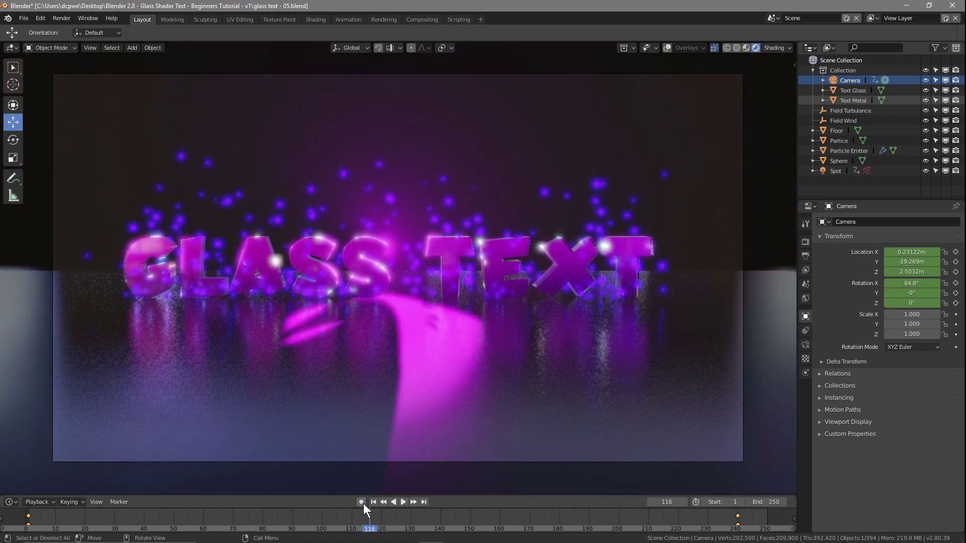
Save the file and render frame 116 as a still image, closing the render window when done.
{"action": "left_click", "coordinate": [24, 19]}
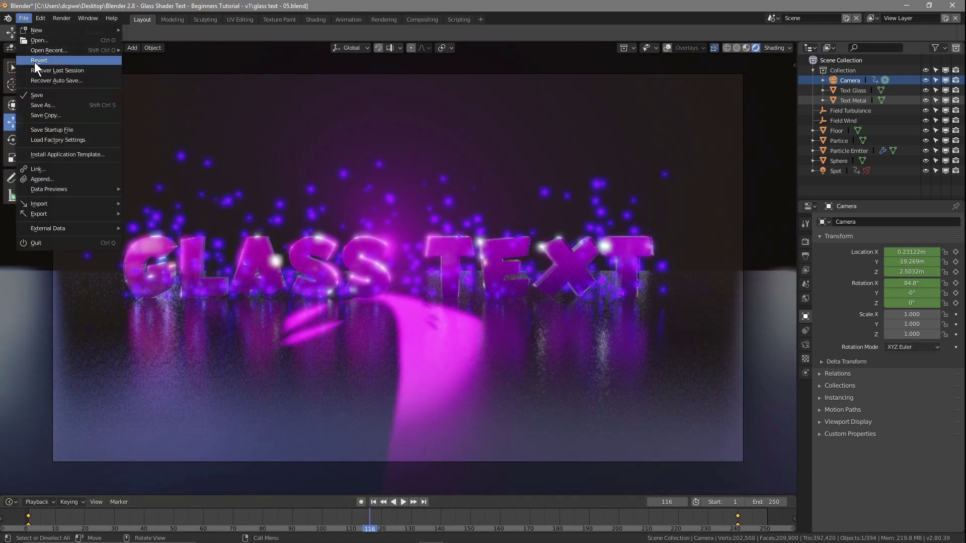
{"action": "left_click", "coordinate": [41, 95]}
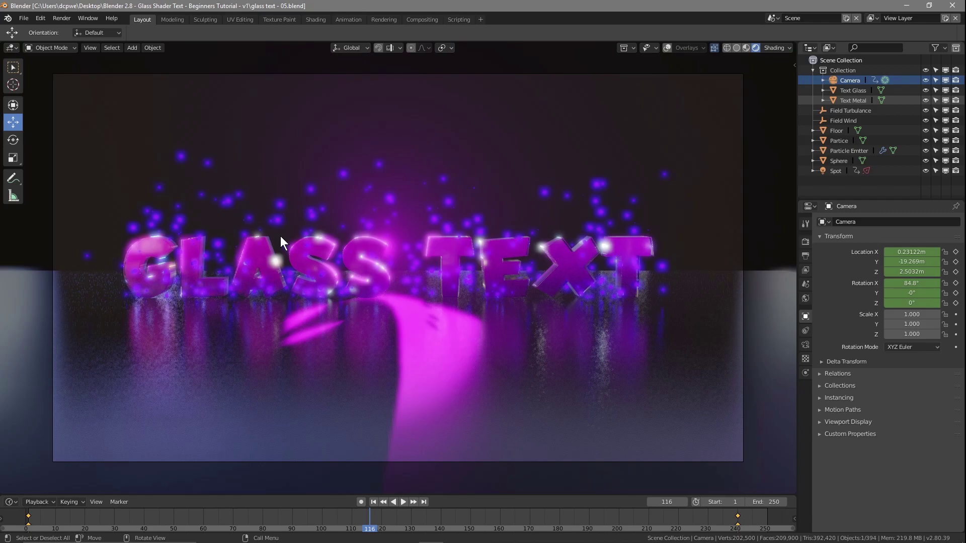
{"action": "key", "text": "F12"}
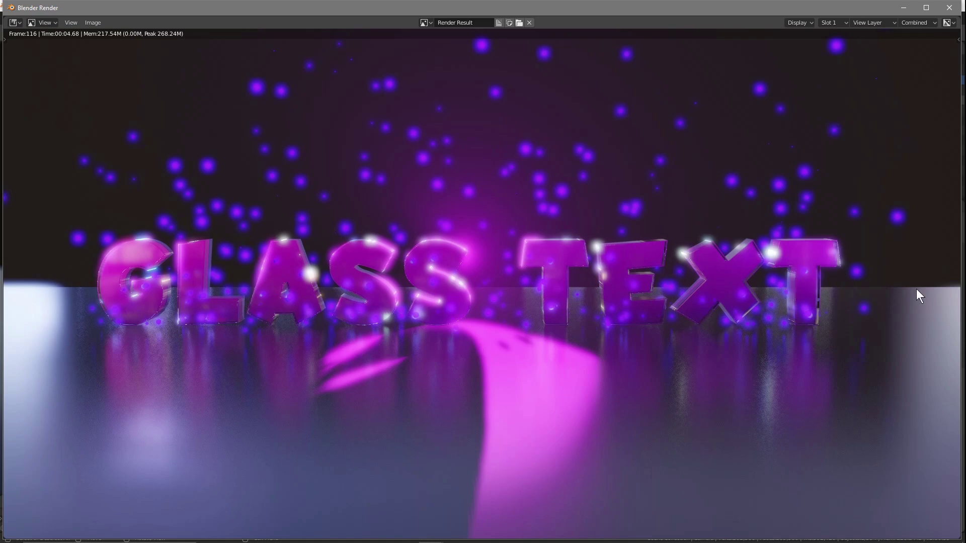
{"action": "left_click", "coordinate": [950, 8]}
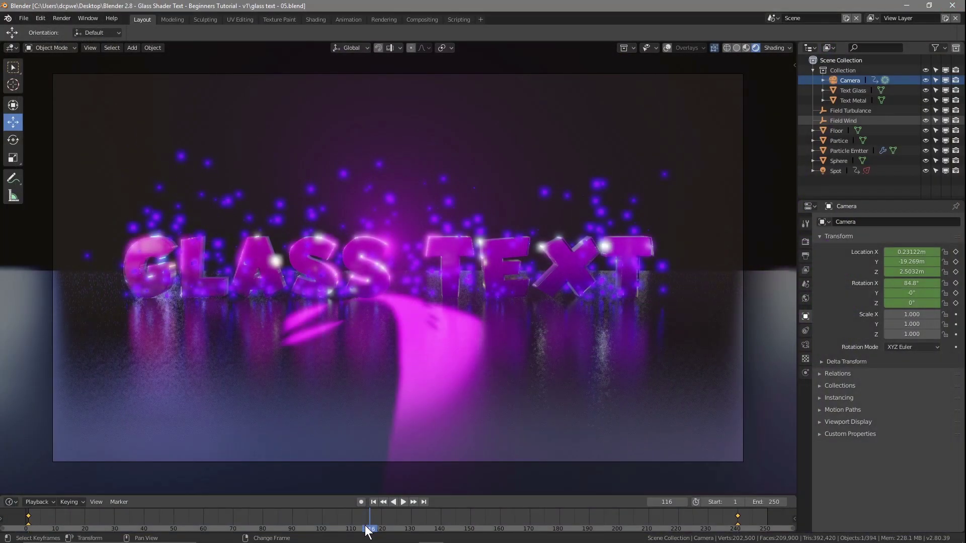
At frame 122, turn on the viewport overlays and set the Specular of the Floor's material to 1.000.
{"action": "right_click_drag", "start_coordinate": [475, 525], "coordinate": [388, 530]}
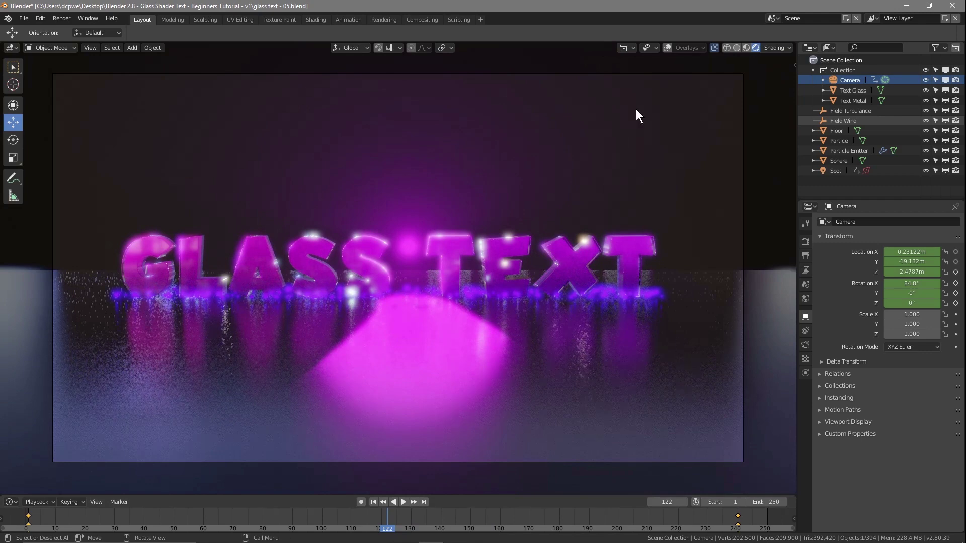
{"action": "left_click", "coordinate": [669, 47]}
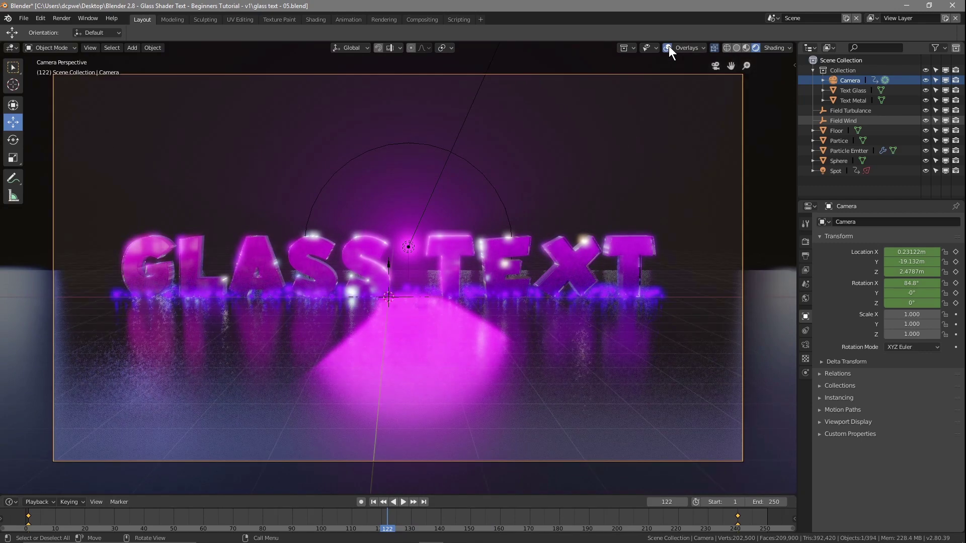
{"action": "left_click", "coordinate": [704, 362]}
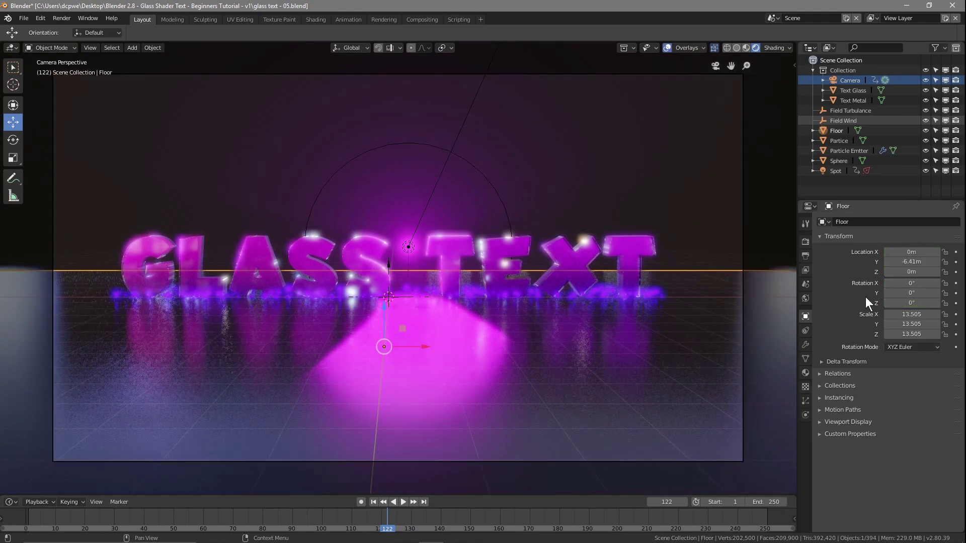
{"action": "left_click", "coordinate": [836, 131]}
{"action": "left_click", "coordinate": [806, 373]}
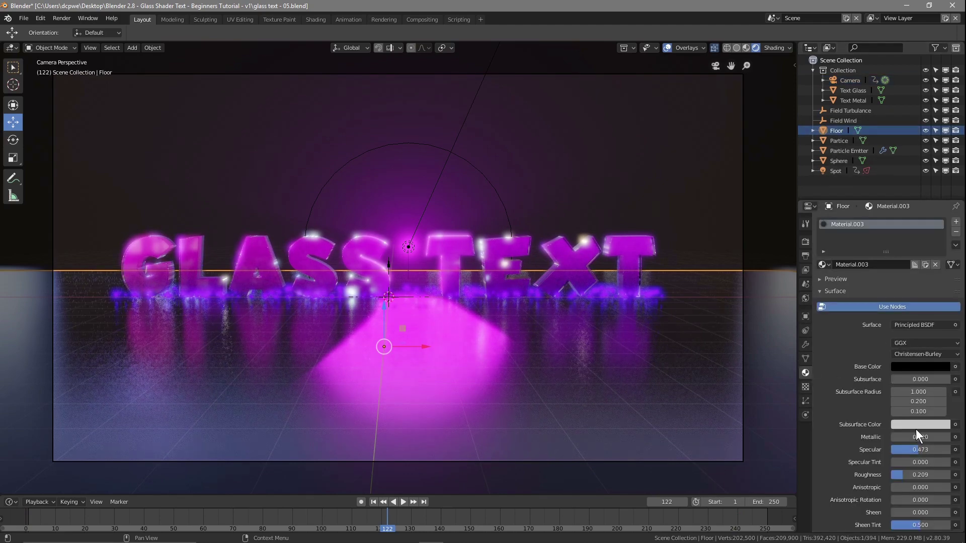
{"action": "mouse_move", "coordinate": [908, 449]}
{"action": "left_mouse_down"}
{"action": "mouse_move", "coordinate": [939, 450]}
{"action": "mouse_move", "coordinate": [905, 450]}
{"action": "left_mouse_up"}
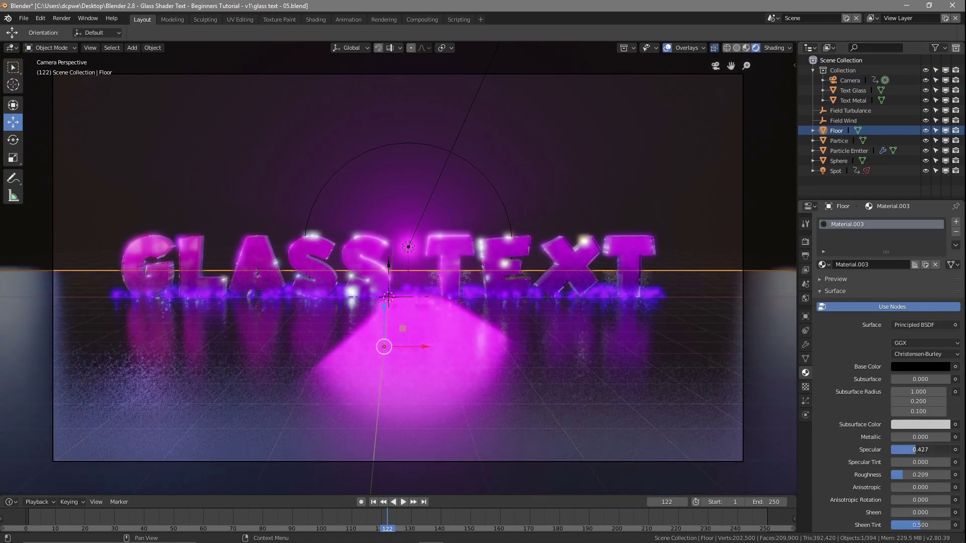
{"action": "left_click_drag", "start_coordinate": [904, 450], "coordinate": [945, 450]}
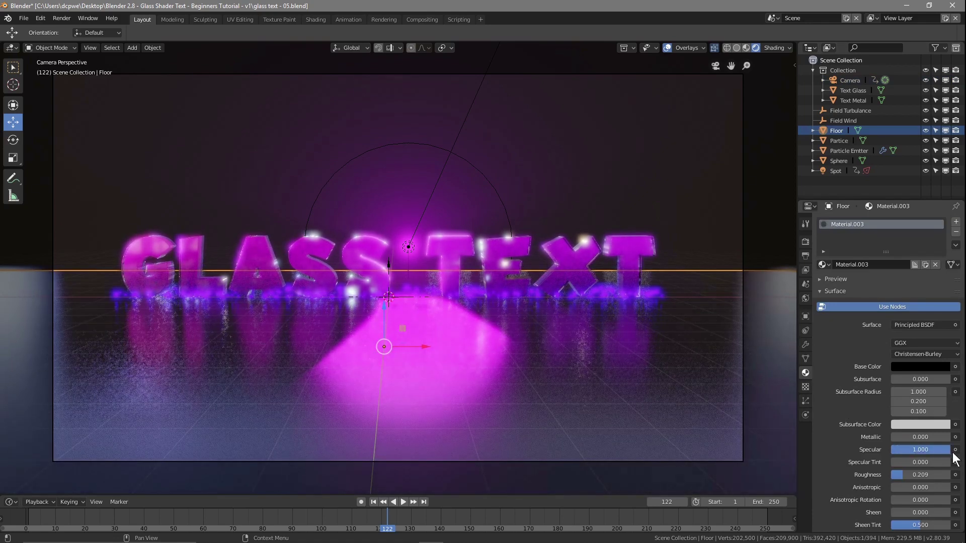
Try raising the Floor material's Roughness to about 0.618 and play the animation from earlier frames to check it.
{"action": "left_click_drag", "start_coordinate": [904, 477], "coordinate": [930, 477]}
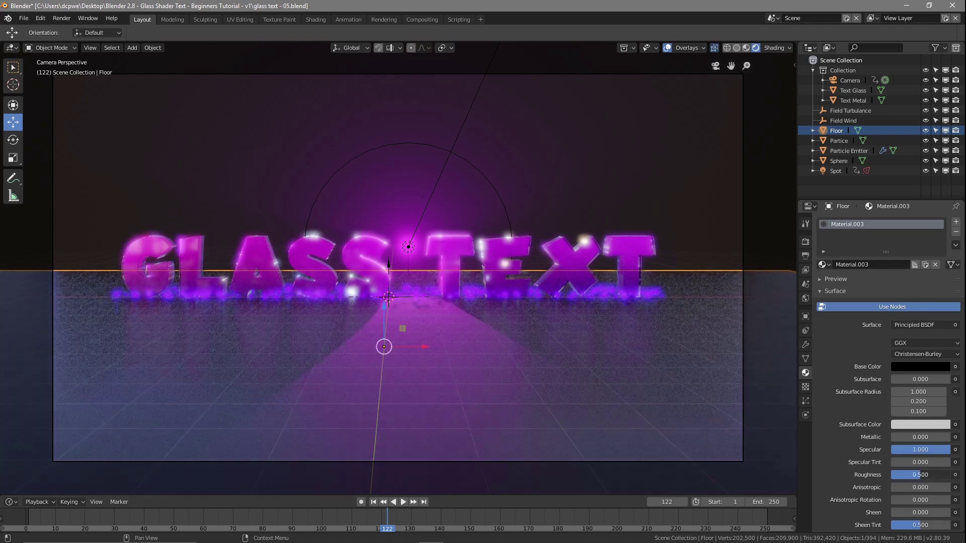
{"action": "mouse_move", "coordinate": [930, 477]}
{"action": "left_mouse_down"}
{"action": "mouse_move", "coordinate": [950, 477]}
{"action": "mouse_move", "coordinate": [927, 474]}
{"action": "left_mouse_up"}
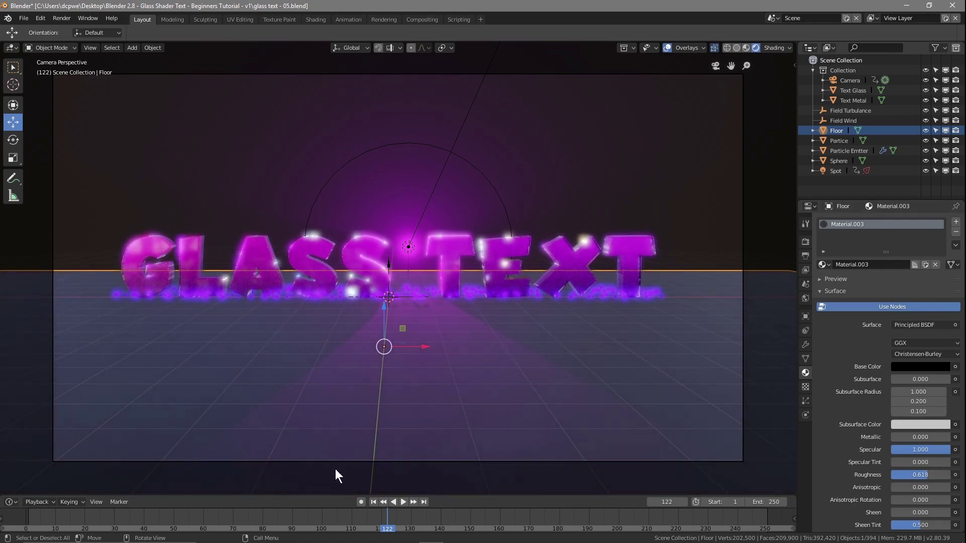
{"action": "left_click_drag", "start_coordinate": [384, 528], "coordinate": [322, 530]}
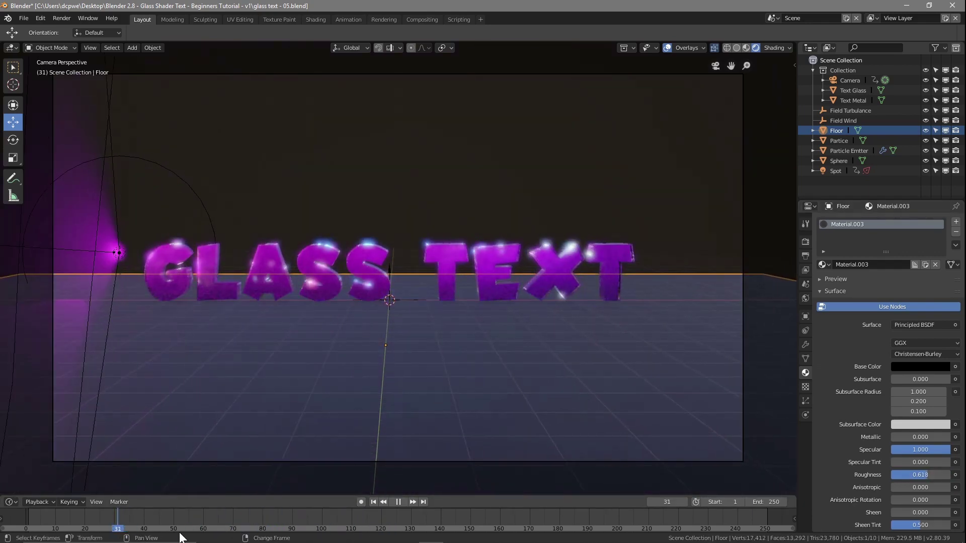
{"action": "key", "text": "space"}
Set the Floor material's Roughness to about 0.218 and review the animation, stopping at frame 123.
{"action": "left_click_drag", "start_coordinate": [927, 475], "coordinate": [904, 475]}
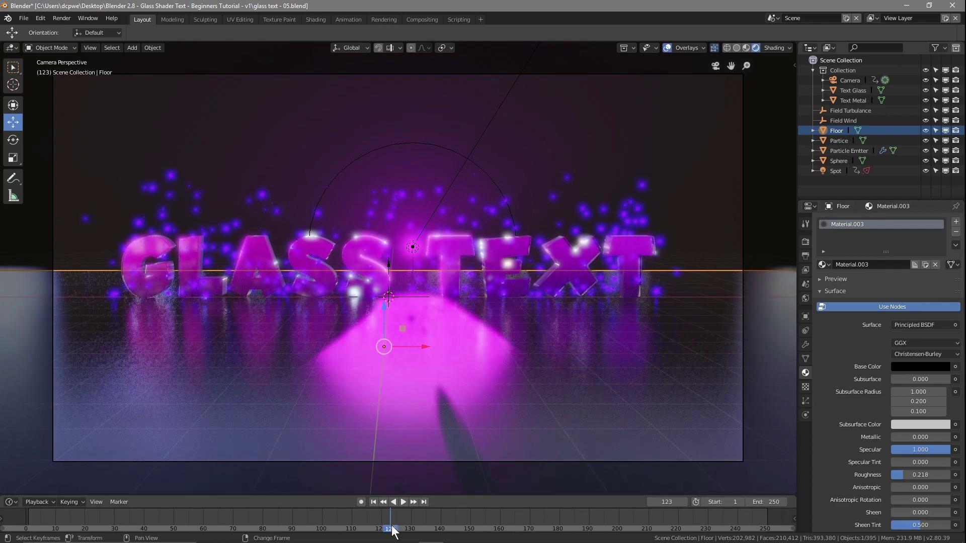
{"action": "key", "text": "space"}
{"action": "left_click_drag", "start_coordinate": [461, 533], "coordinate": [391, 526]}
{"action": "key", "text": "Escape"}
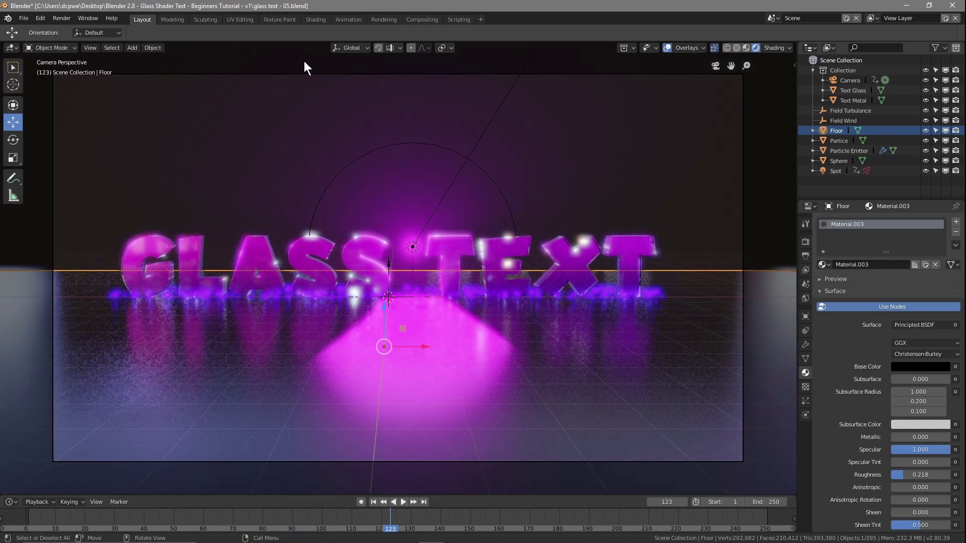
Open the World nodes in the Shading workspace and test a Volume Scatter Density of 0.108, returning it to 0.008.
{"action": "left_click", "coordinate": [317, 19]}
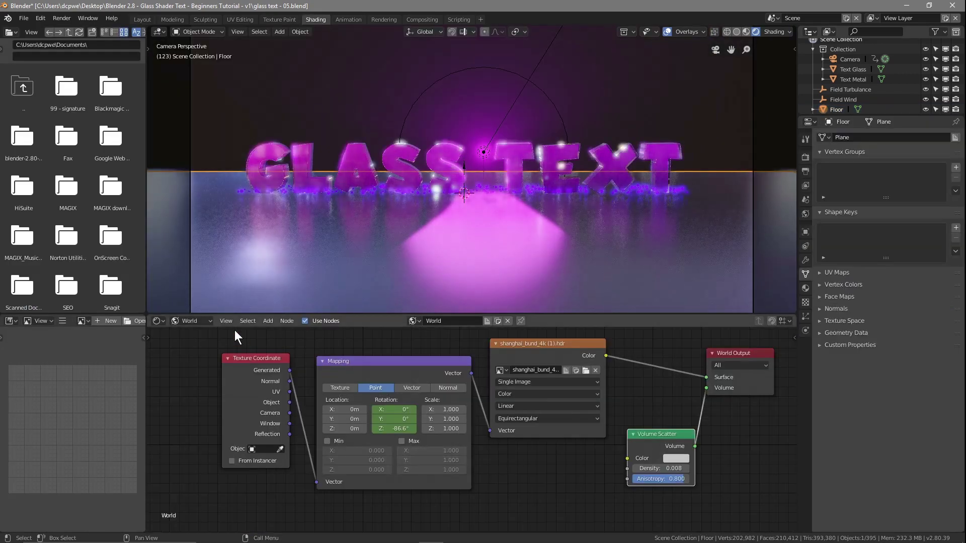
{"action": "left_click", "coordinate": [191, 321]}
{"action": "left_click", "coordinate": [196, 298]}
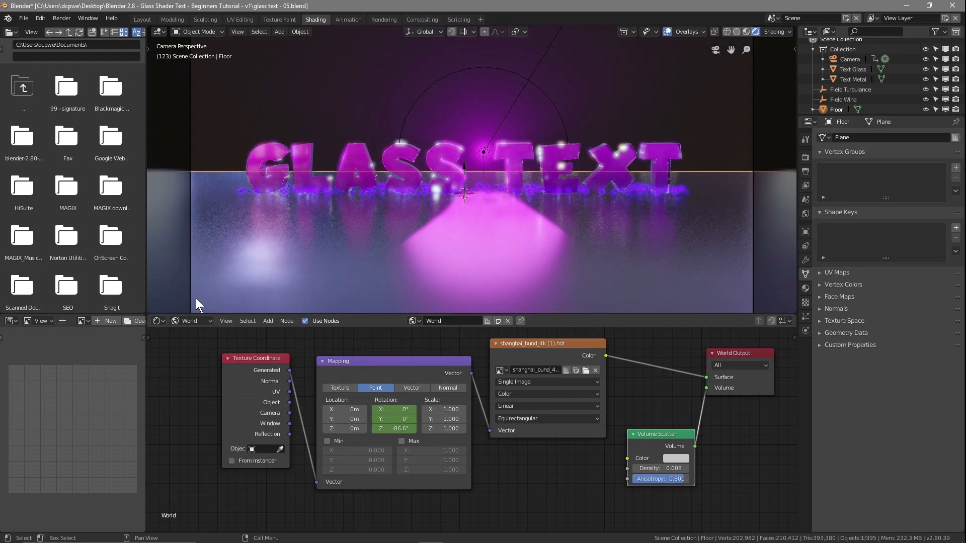
{"action": "left_click", "coordinate": [686, 469]}
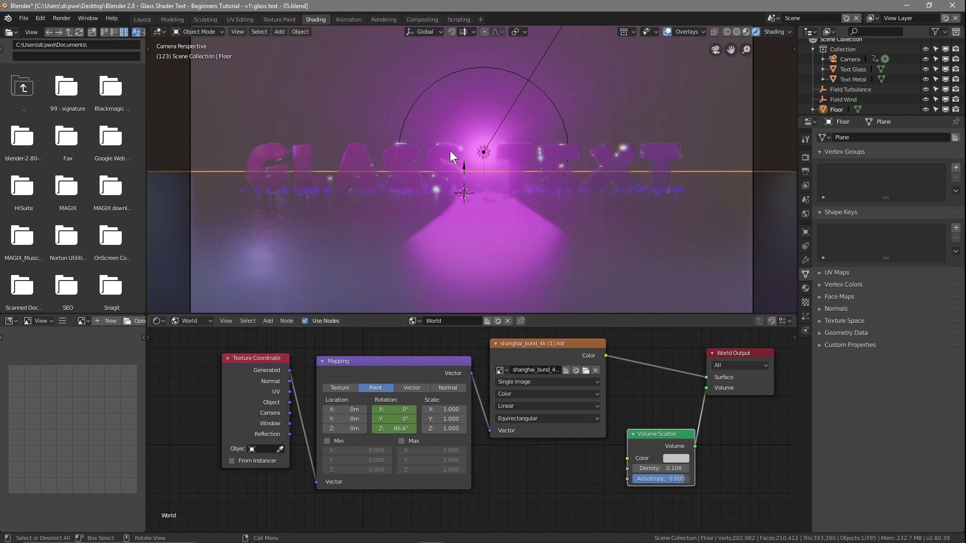
{"action": "left_click", "coordinate": [635, 468]}
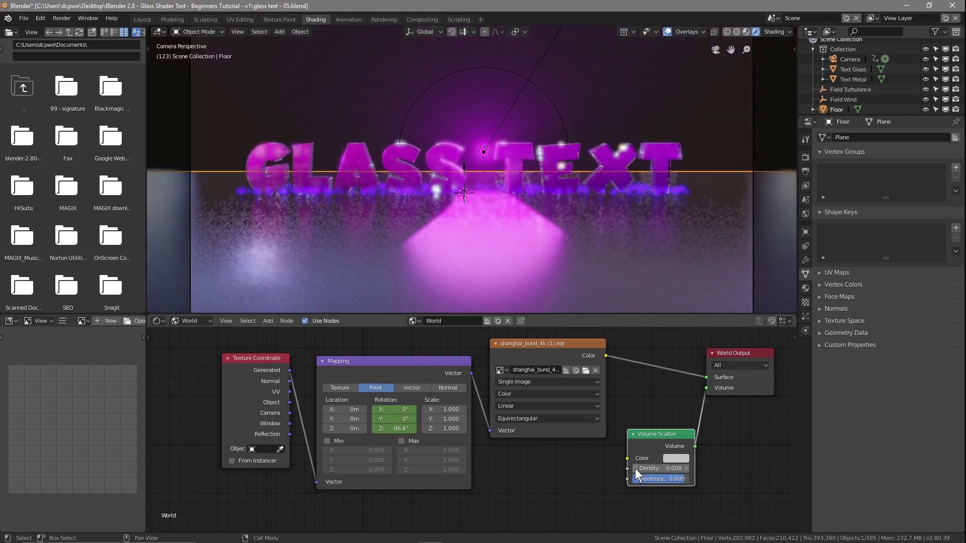
Try lower Density values of 0.004 and 0.0012 on the World's Volume Scatter node.
{"action": "left_click", "coordinate": [674, 468]}
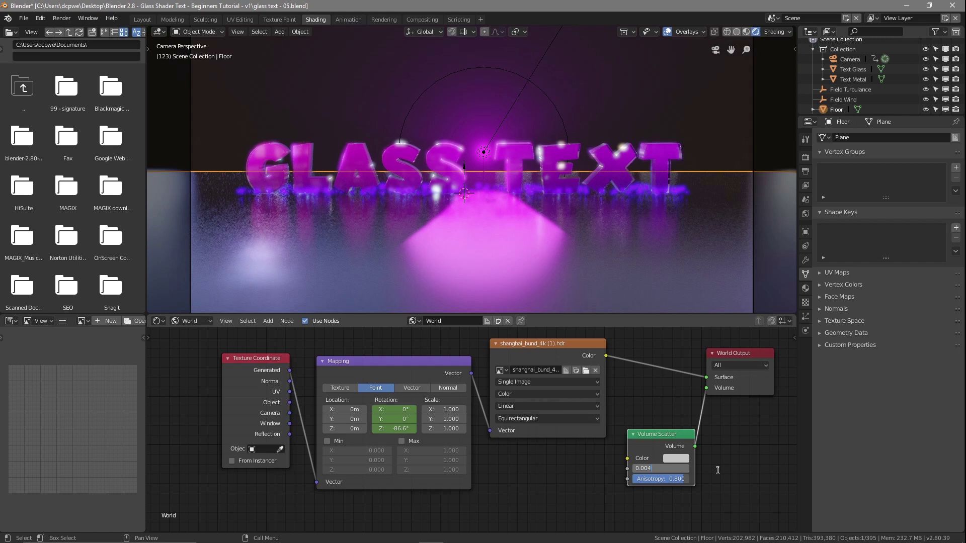
{"action": "key", "text": "Return"}
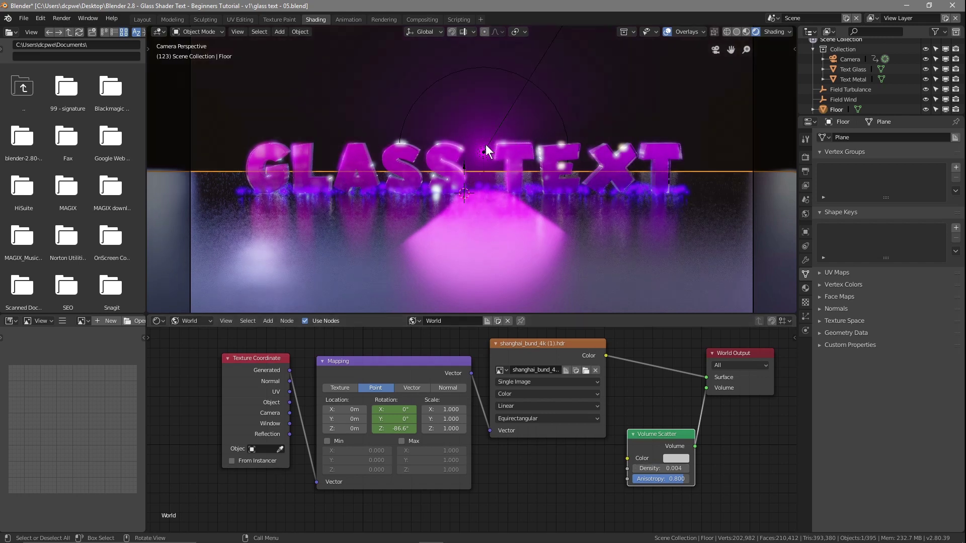
{"action": "left_click", "coordinate": [667, 468]}
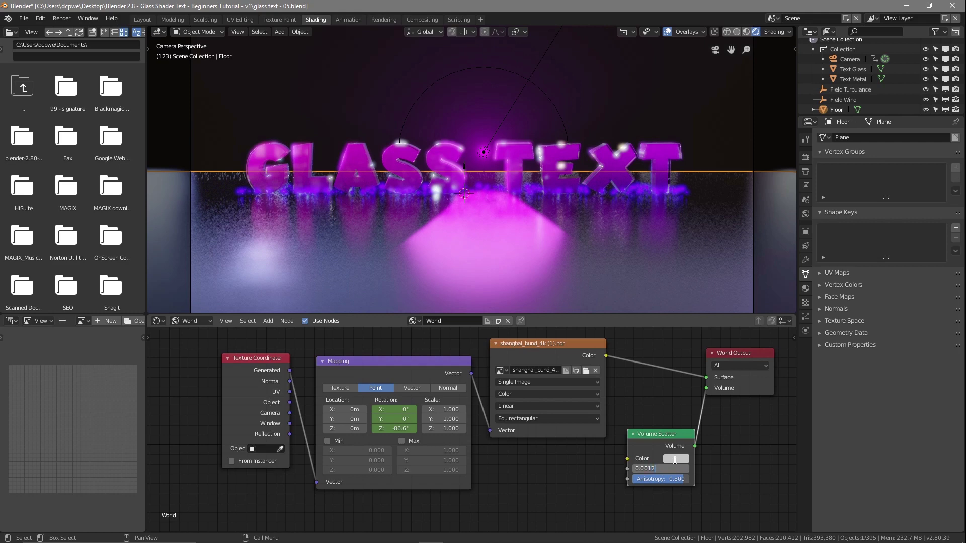
{"action": "key", "text": "Return"}
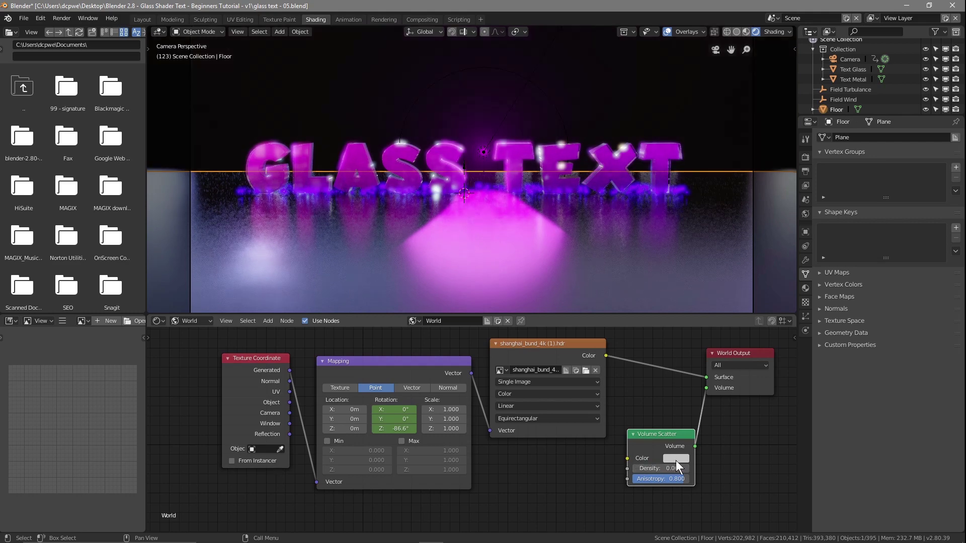
Set the World's Volume Scatter Density to 0.010 and adjust its Anisotropy slightly.
{"action": "left_click", "coordinate": [661, 468]}
{"action": "key", "text": "Return"}
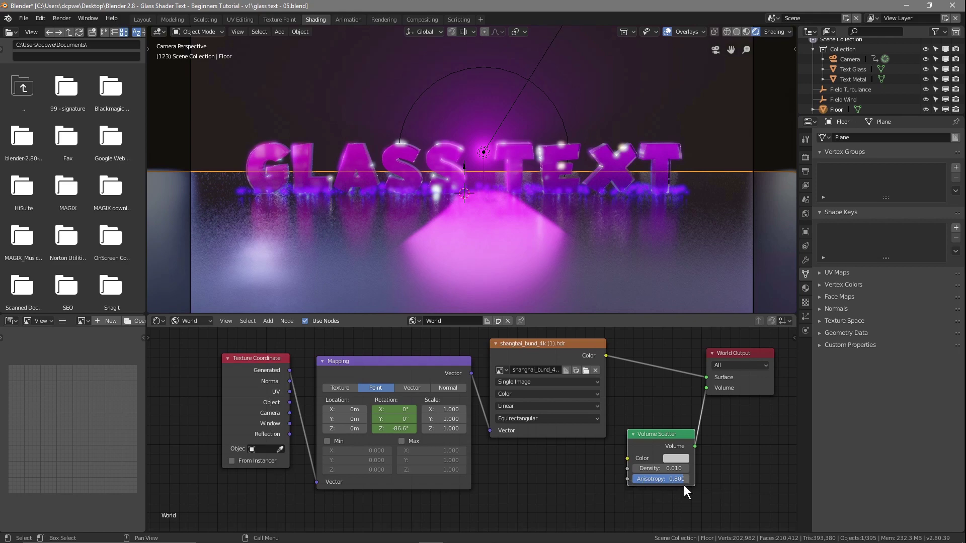
{"action": "mouse_move", "coordinate": [675, 478]}
{"action": "left_mouse_down"}
{"action": "mouse_move", "coordinate": [696, 479]}
{"action": "mouse_move", "coordinate": [638, 479]}
{"action": "mouse_move", "coordinate": [686, 479]}
{"action": "left_mouse_up"}
Return to the Layout workspace, play the animation from frame 1 to the end, and save the file.
{"action": "left_click", "coordinate": [142, 20]}
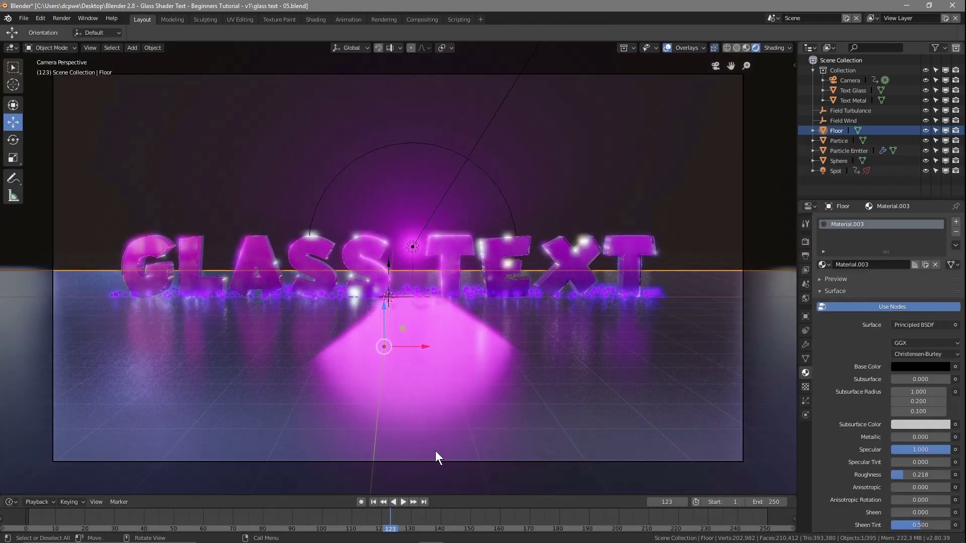
{"action": "left_click", "coordinate": [373, 503]}
{"action": "left_click", "coordinate": [401, 502]}
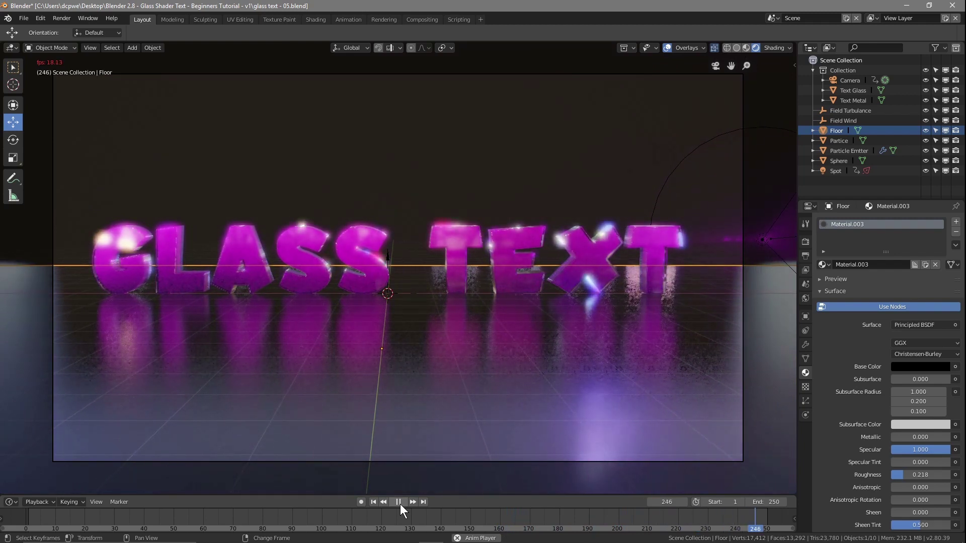
{"action": "left_click", "coordinate": [402, 503]}
{"action": "left_click", "coordinate": [21, 19]}
{"action": "left_click", "coordinate": [40, 84]}
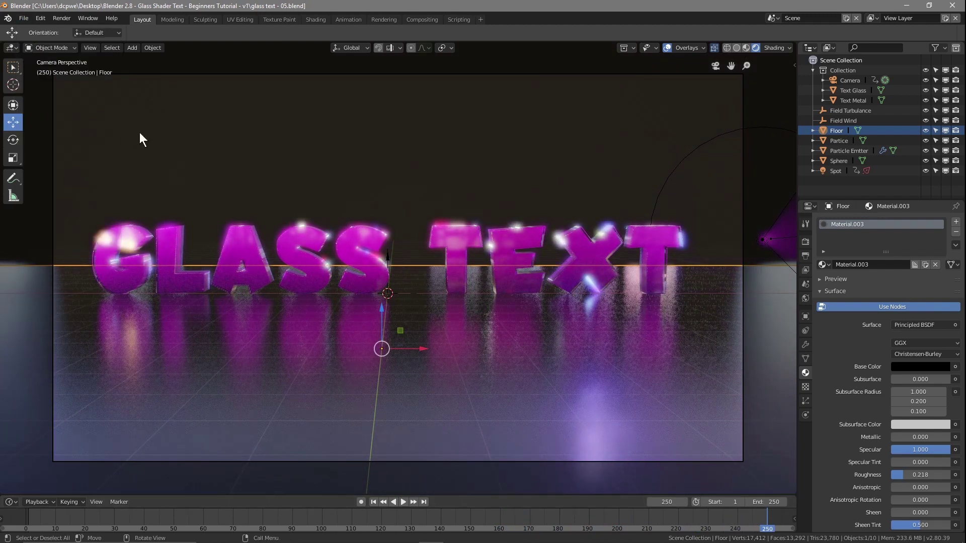
Return to frame 1 and try a Tile Size of 2px in the Volumetric render settings.
{"action": "left_click", "coordinate": [803, 253]}
{"action": "left_click", "coordinate": [372, 502]}
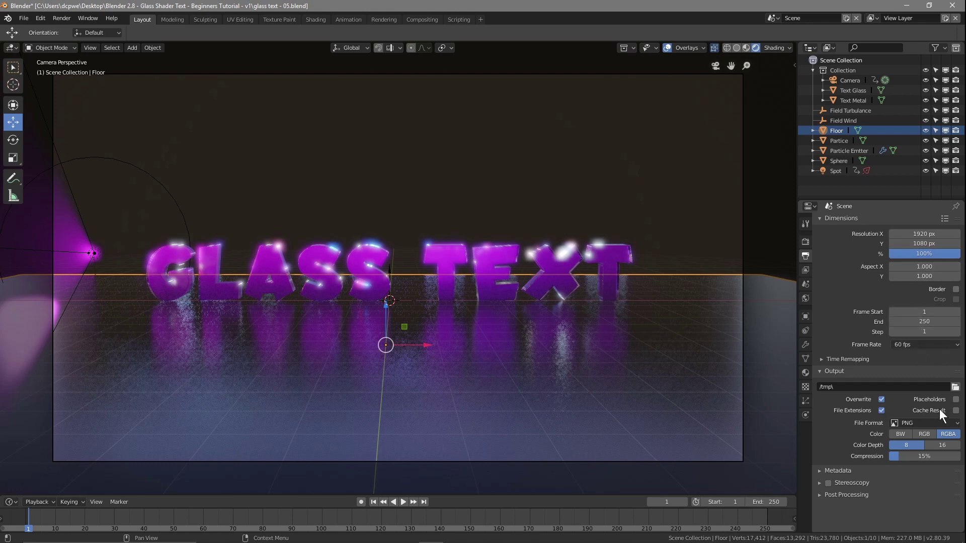
{"action": "left_click", "coordinate": [805, 243]}
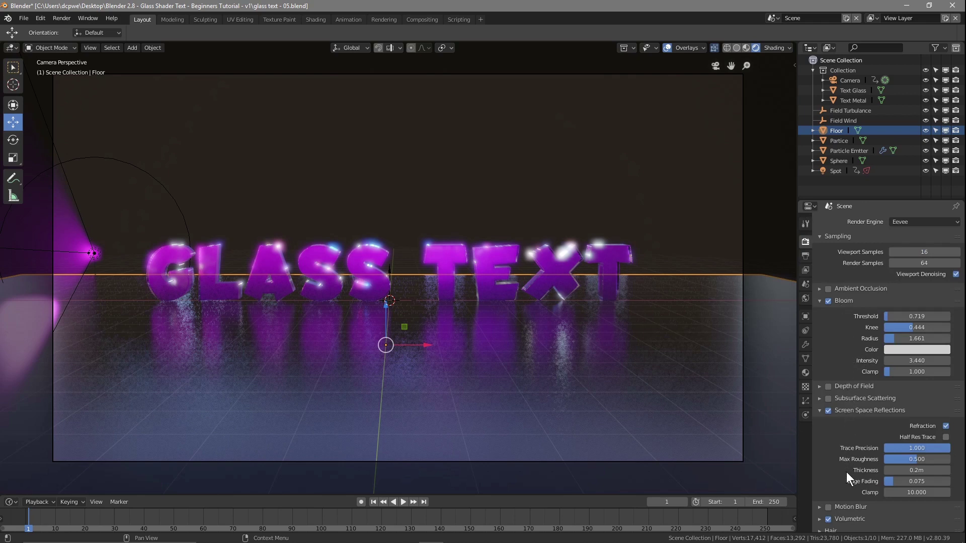
{"action": "scroll", "coordinate": [845, 498], "scroll_direction": "down", "scroll_amount": 4}
{"action": "left_click", "coordinate": [820, 442]}
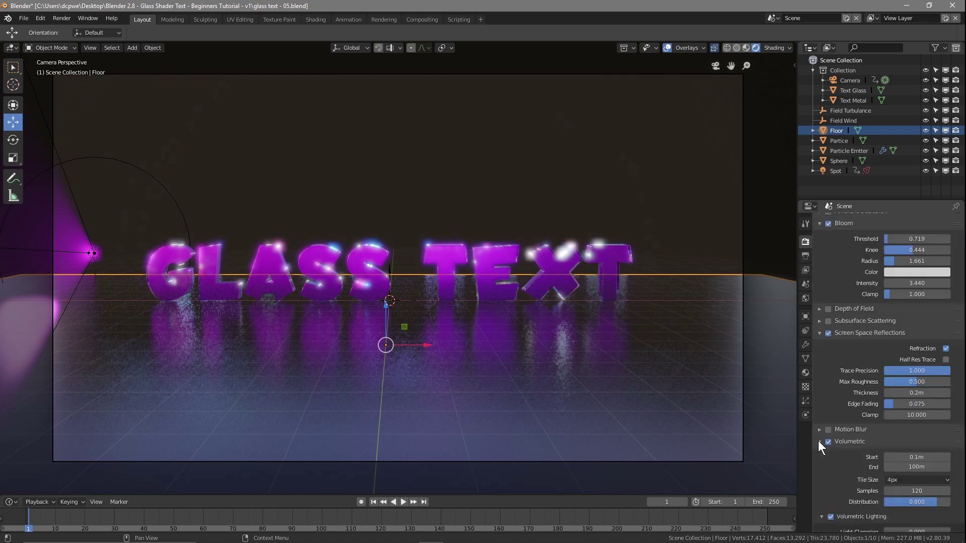
{"action": "left_click", "coordinate": [907, 480]}
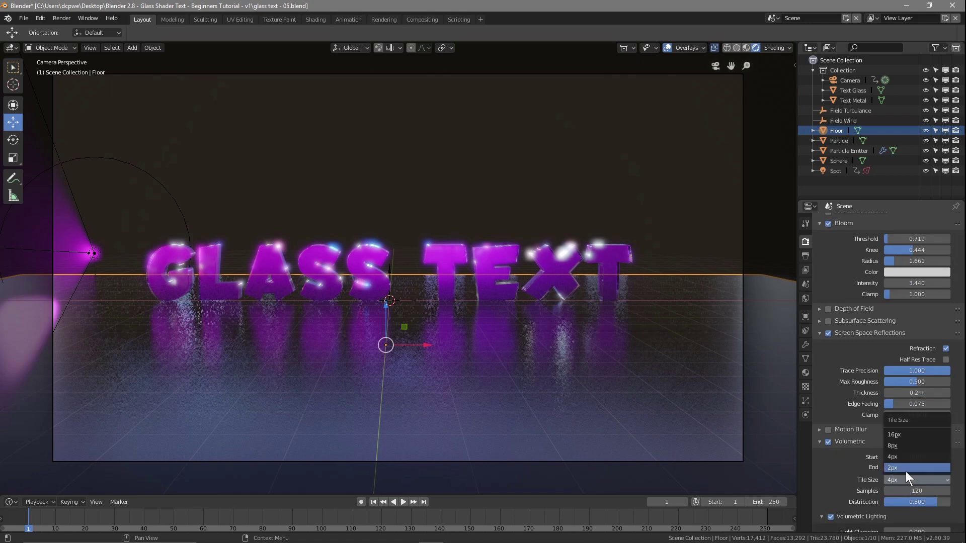
{"action": "left_click", "coordinate": [906, 472]}
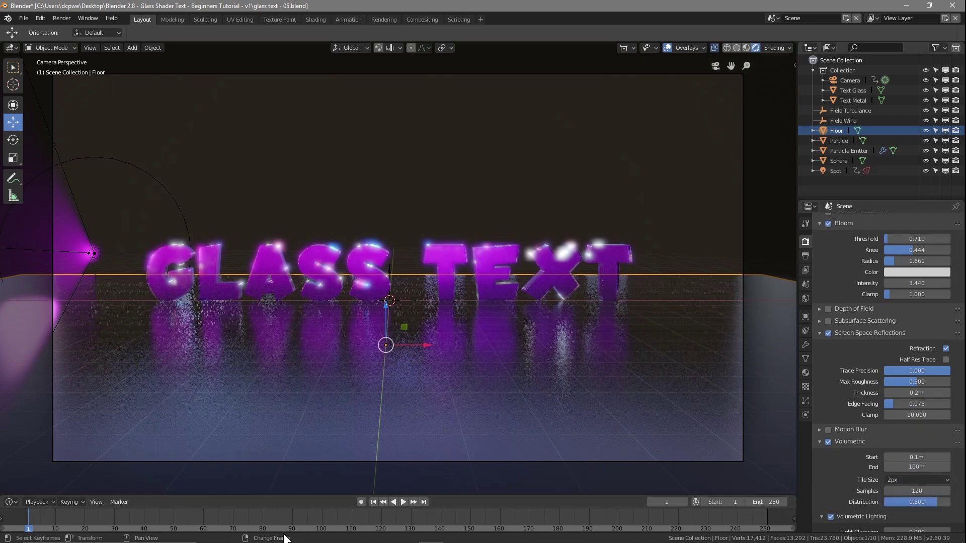
Test a Volumetric Tile Size of 16px by scrubbing to frame 120, and restore it to 4px.
{"action": "left_click", "coordinate": [908, 480]}
{"action": "left_click", "coordinate": [901, 435]}
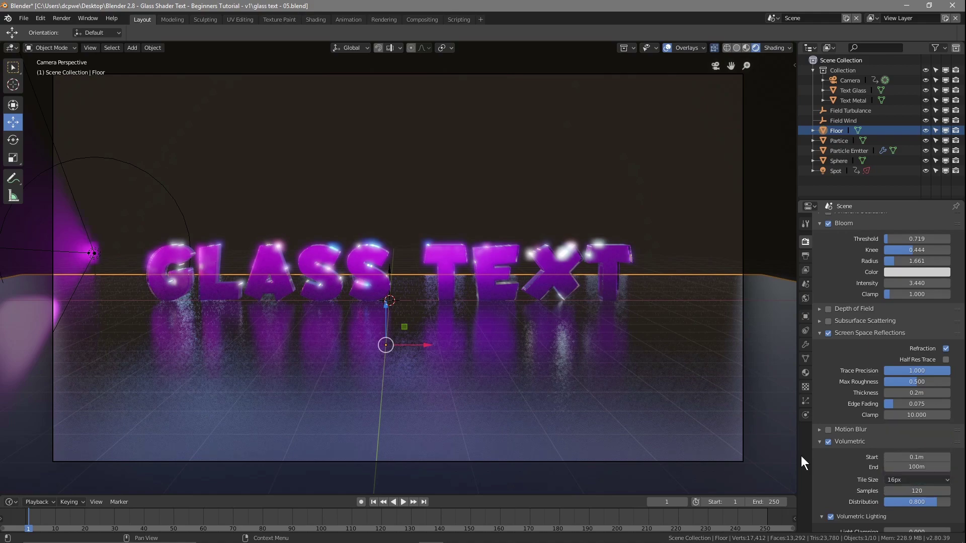
{"action": "key", "text": "space"}
{"action": "left_click_drag", "start_coordinate": [68, 533], "coordinate": [382, 533]}
{"action": "key", "text": "space"}
{"action": "left_click", "coordinate": [892, 479]}
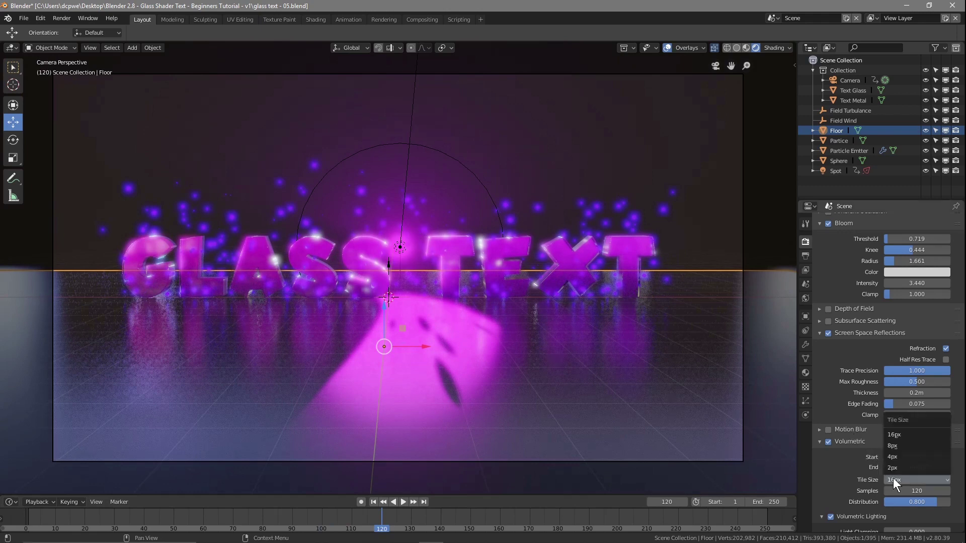
{"action": "left_click", "coordinate": [890, 457]}
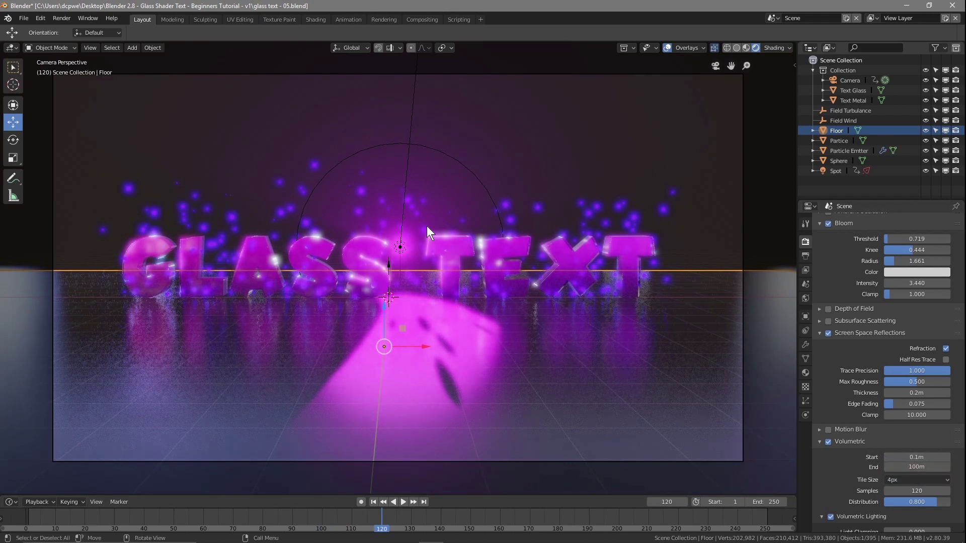
Test a Volumetric Tile Size of 2px and set it back to 4px.
{"action": "left_click", "coordinate": [903, 479]}
{"action": "left_click", "coordinate": [903, 469]}
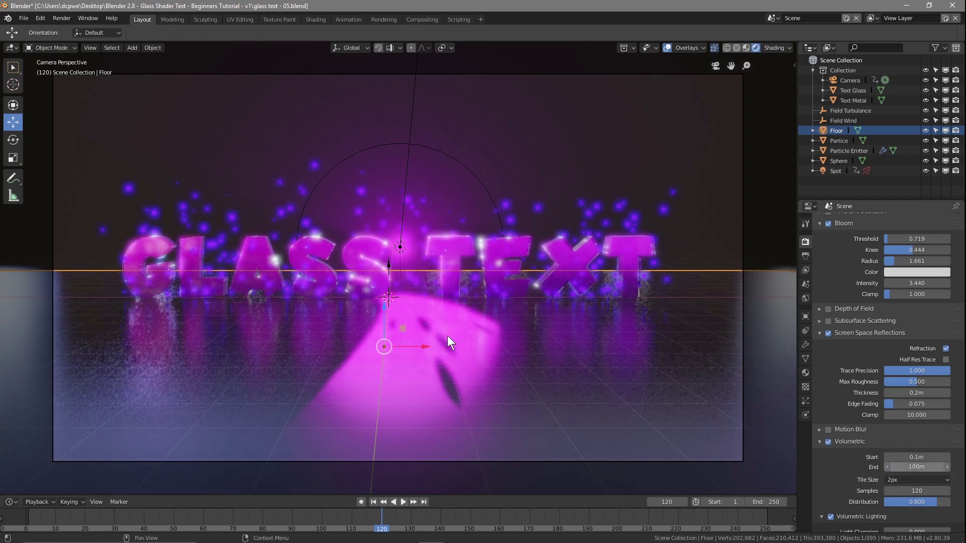
{"action": "left_click", "coordinate": [922, 477]}
{"action": "left_click", "coordinate": [917, 476]}
{"action": "left_click", "coordinate": [912, 481]}
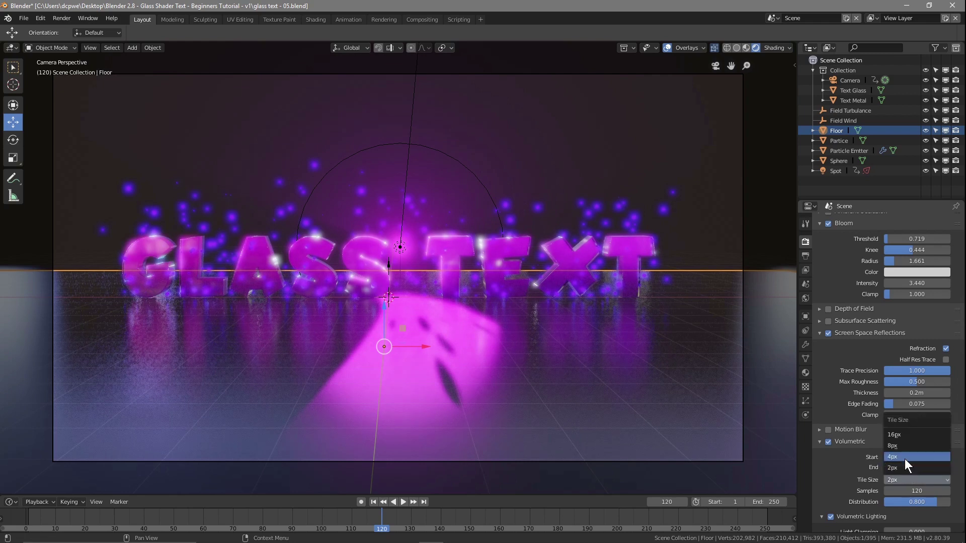
{"action": "left_click", "coordinate": [904, 469]}
Try adjusting the Volumetric Distribution and End distance, and restore the End distance to 100m.
{"action": "scroll", "coordinate": [901, 472], "scroll_direction": "down", "scroll_amount": 5}
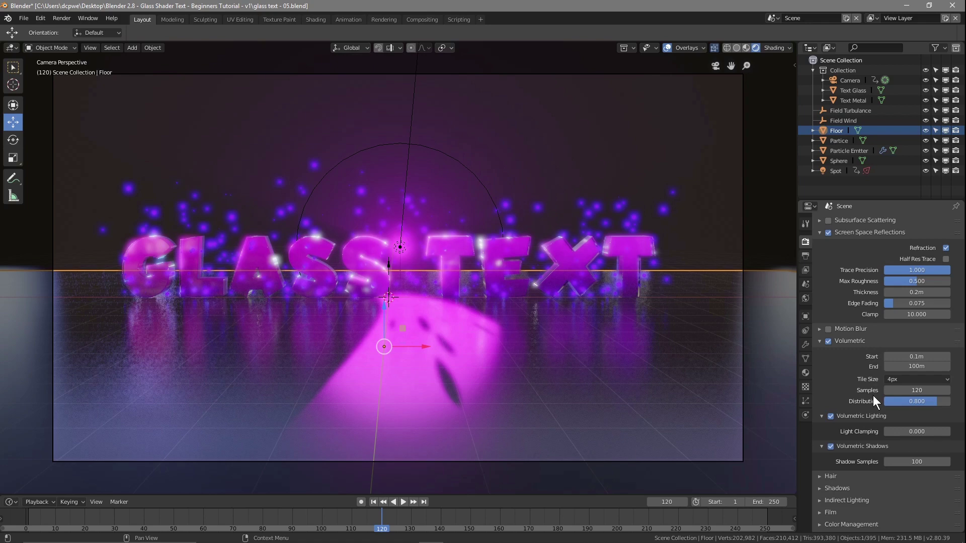
{"action": "mouse_move", "coordinate": [919, 403]}
{"action": "left_mouse_down"}
{"action": "mouse_move", "coordinate": [901, 402]}
{"action": "mouse_move", "coordinate": [928, 403]}
{"action": "mouse_move", "coordinate": [919, 403]}
{"action": "left_mouse_up"}
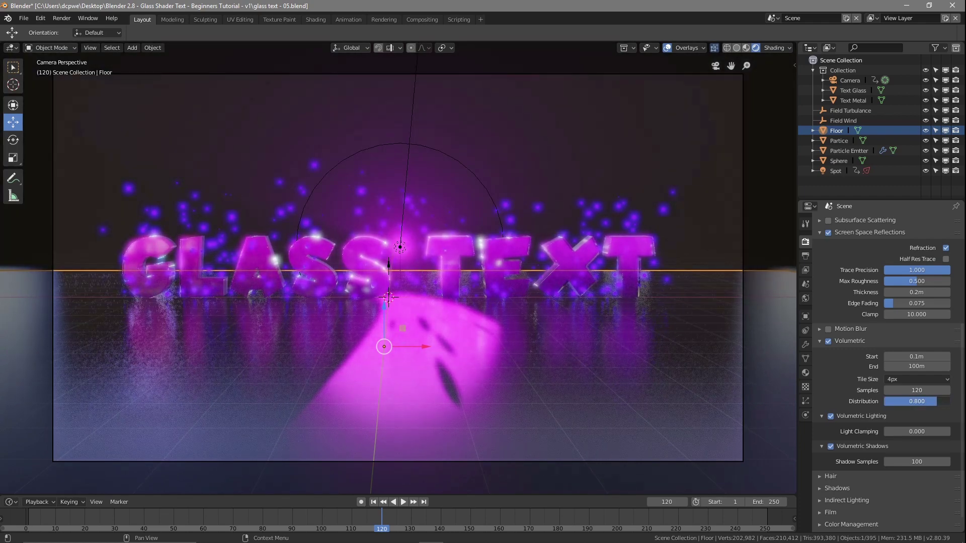
{"action": "mouse_move", "coordinate": [919, 367]}
{"action": "left_mouse_down"}
{"action": "mouse_move", "coordinate": [877, 367]}
{"action": "mouse_move", "coordinate": [918, 367]}
{"action": "left_mouse_up"}
{"action": "left_click", "coordinate": [919, 367]}
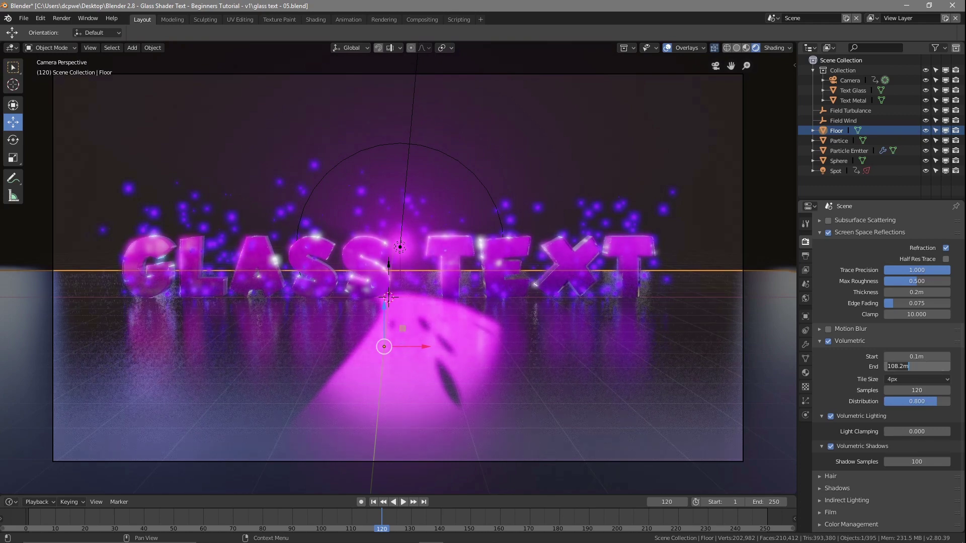
{"action": "key", "text": "Return"}
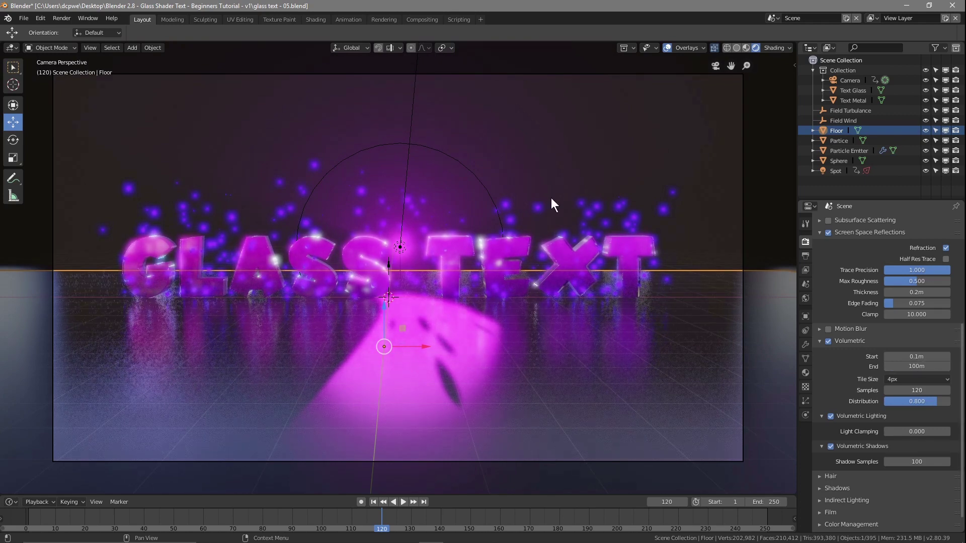
Rewind the timeline to frame 0 for a brief playback check and save the file.
{"action": "left_click_drag", "start_coordinate": [389, 528], "coordinate": [9, 530]}
{"action": "key", "text": "space"}
{"action": "key", "text": "space"}
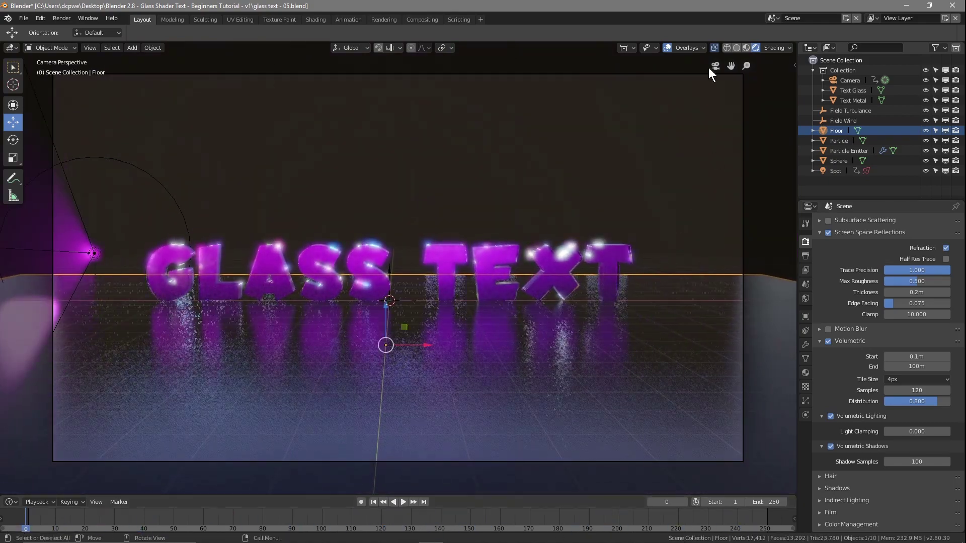
{"action": "left_click", "coordinate": [24, 18]}
{"action": "left_click", "coordinate": [30, 95]}
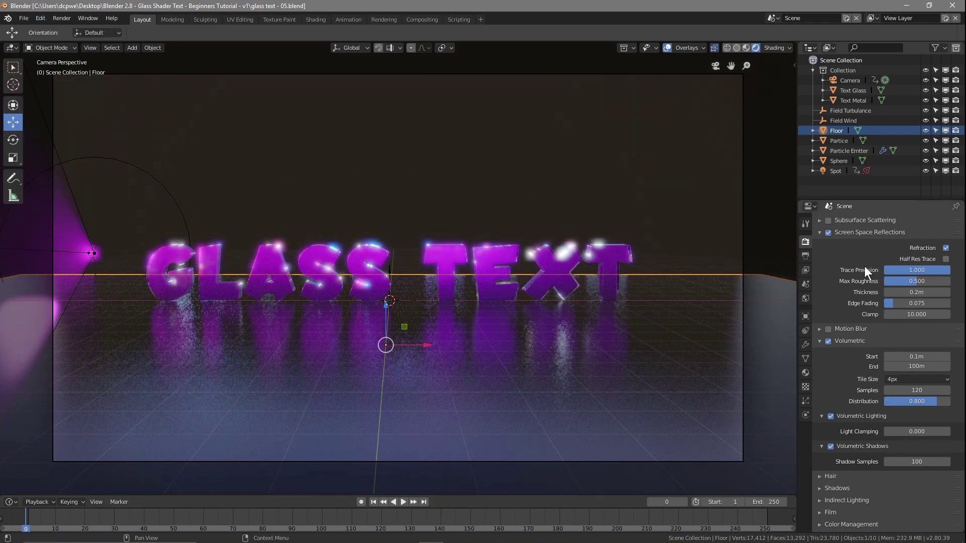
Set the output file format to AVI JPEG and the output folder to "Blender 2.8 - Glass Shader Text - Beginners Tutorial - v1".
{"action": "left_click", "coordinate": [805, 255]}
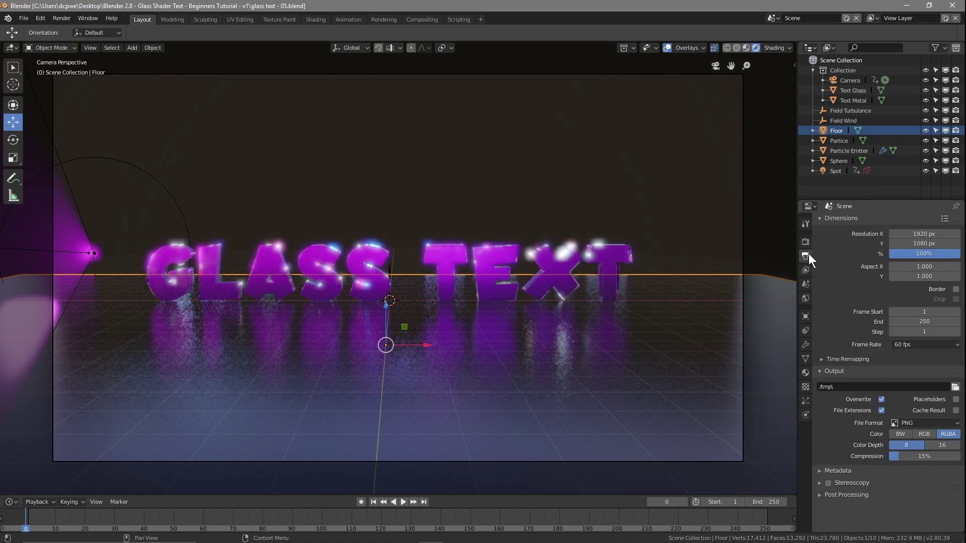
{"action": "left_click", "coordinate": [946, 423]}
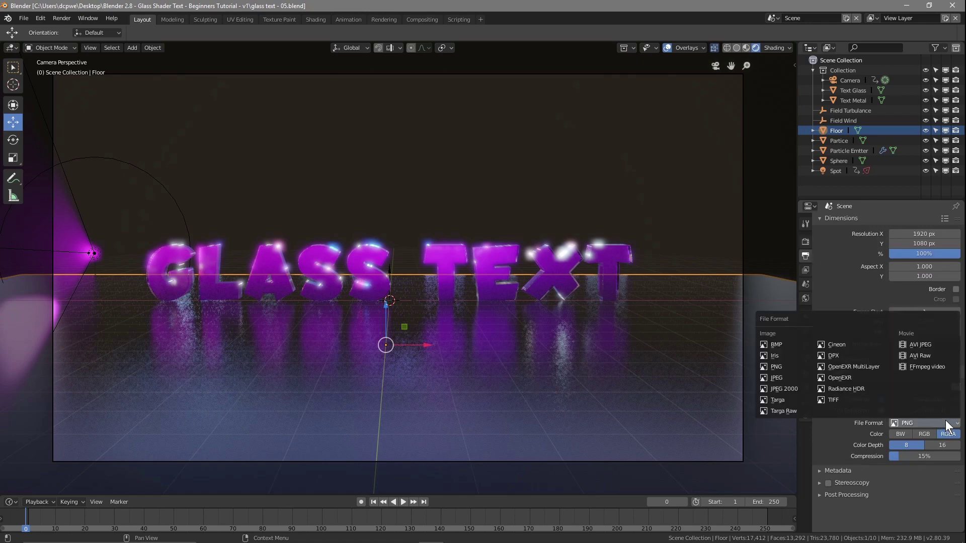
{"action": "left_click", "coordinate": [916, 349]}
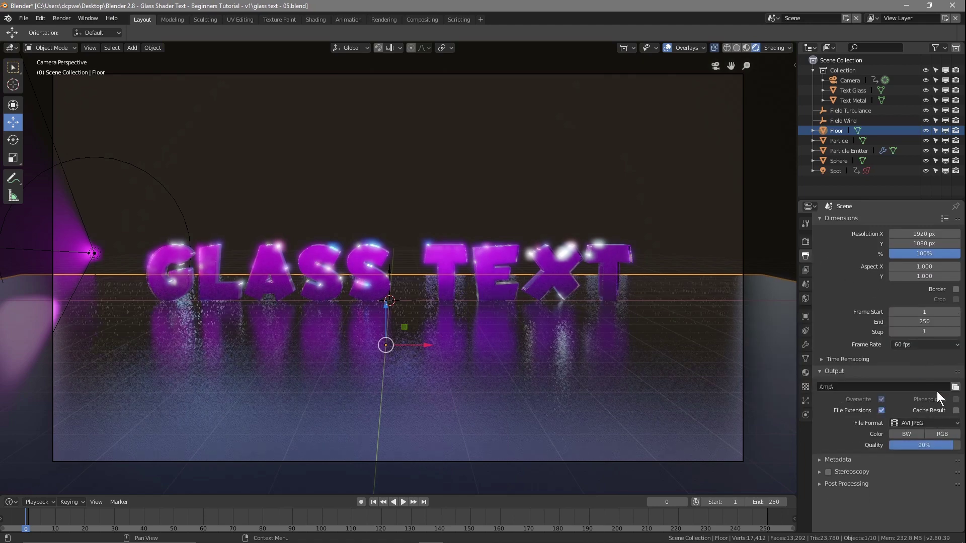
{"action": "left_click", "coordinate": [955, 387]}
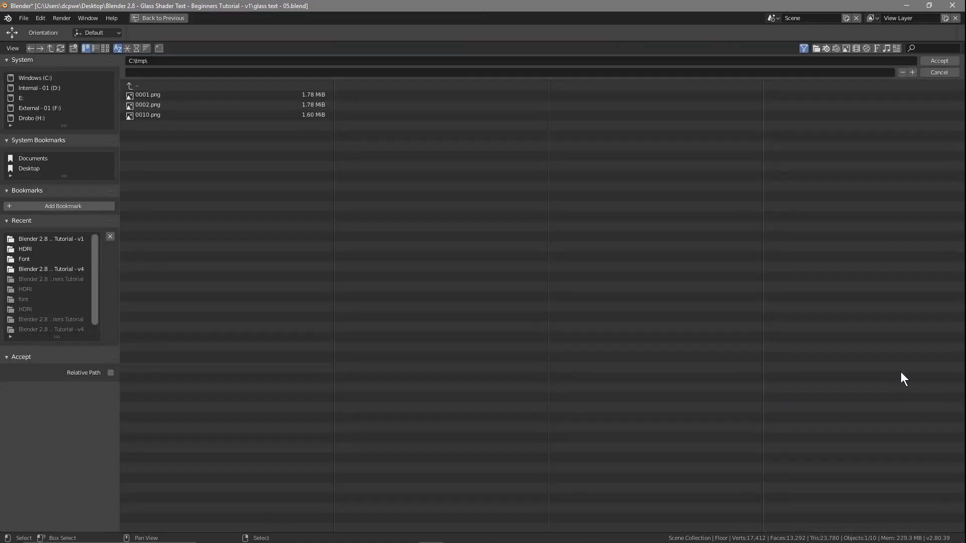
{"action": "left_click", "coordinate": [20, 166]}
{"action": "left_click", "coordinate": [182, 96]}
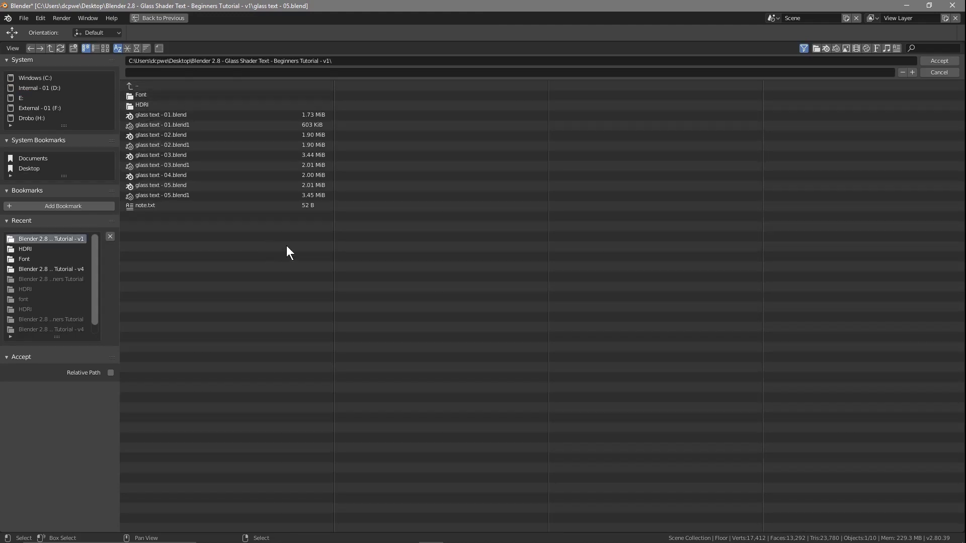
{"action": "left_click", "coordinate": [931, 60]}
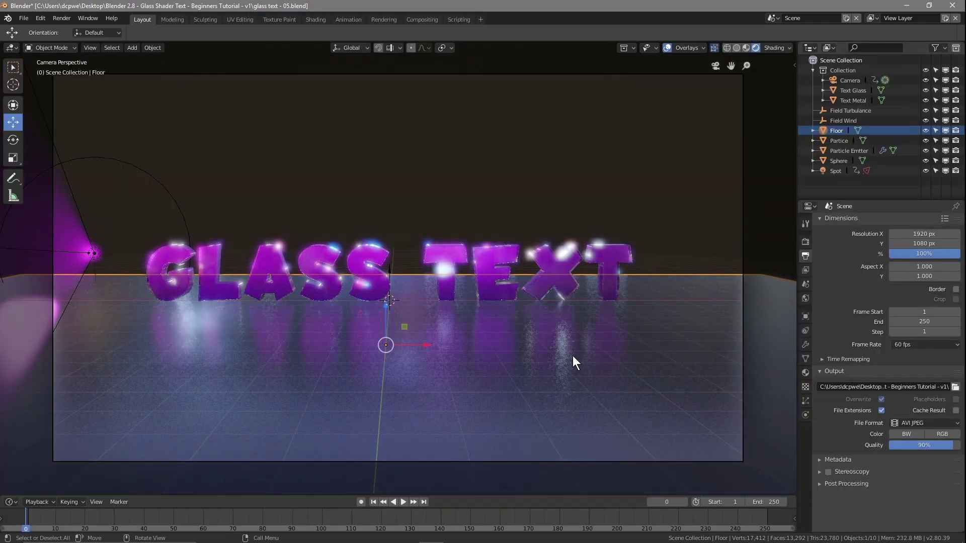
Render the full animation from frame 1 to 250, close the render window, and save the file.
{"action": "key", "text": "ctrl+F12"}
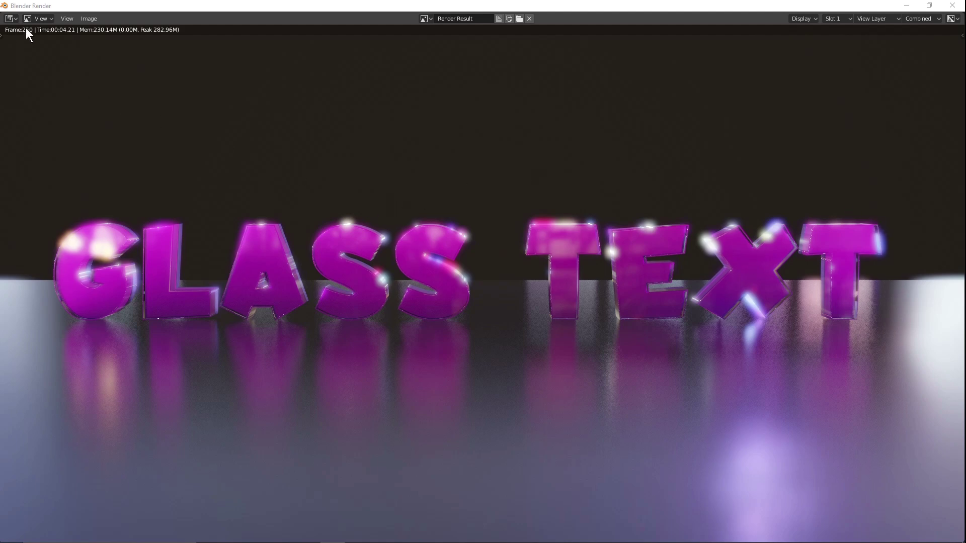
{"action": "left_click", "coordinate": [953, 5]}
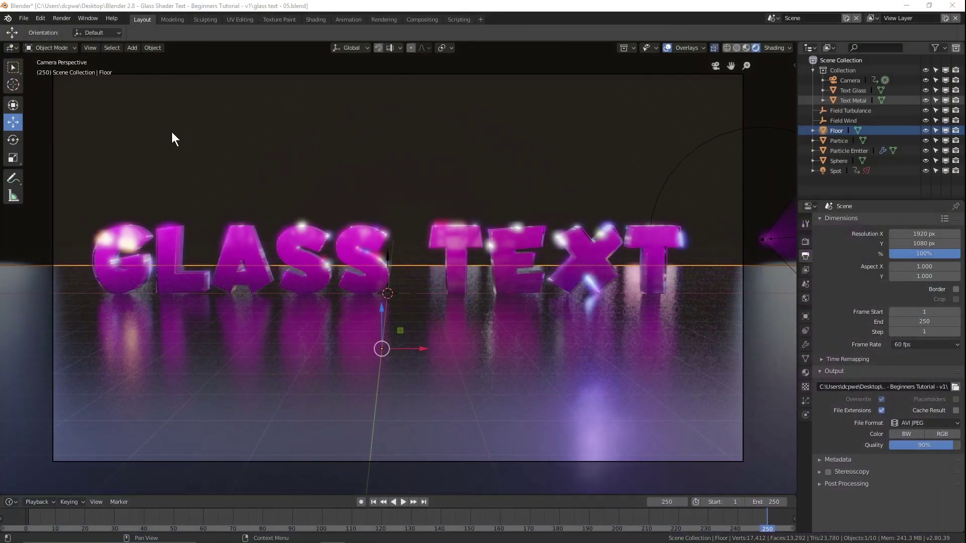
{"action": "left_click", "coordinate": [23, 19]}
{"action": "left_click", "coordinate": [51, 97]}
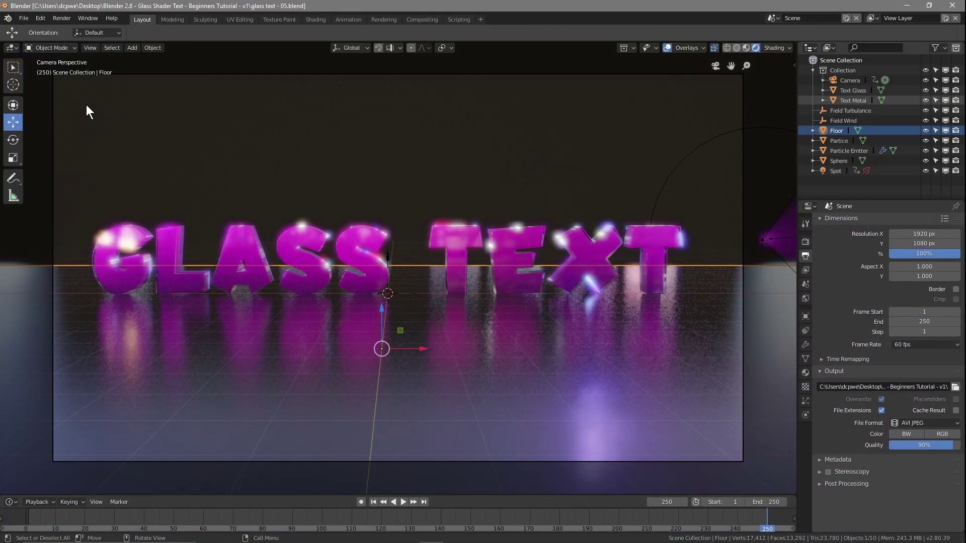
Switch to the desktop and open the project folder containing the rendered 0001-0250.avi in File Explorer.
{"action": "left_click", "coordinate": [907, 5]}
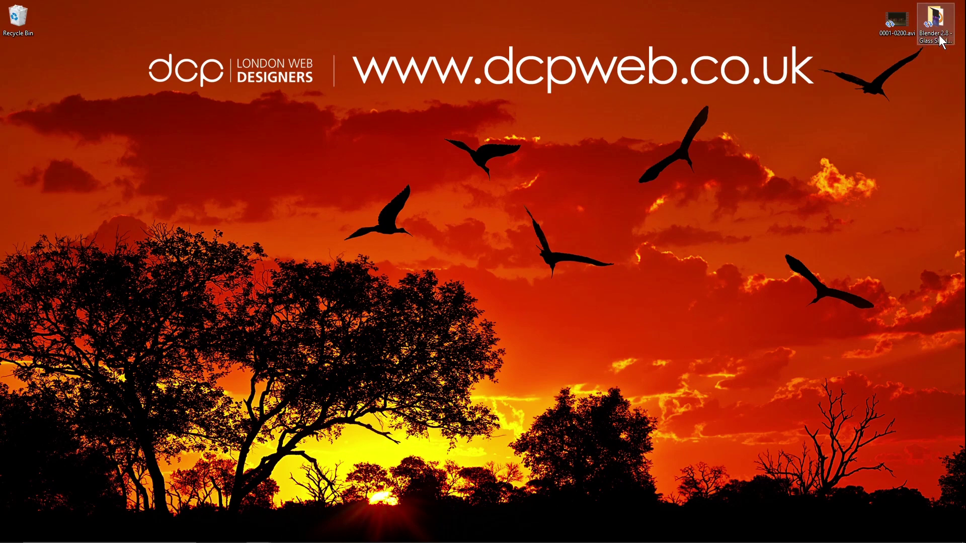
{"action": "left_click_drag", "start_coordinate": [965, 129], "coordinate": [551, 105]}
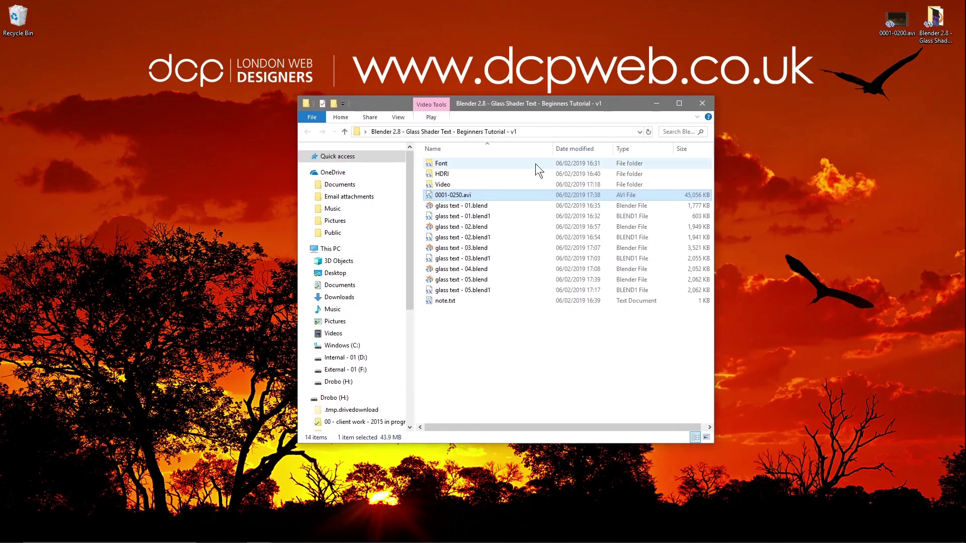